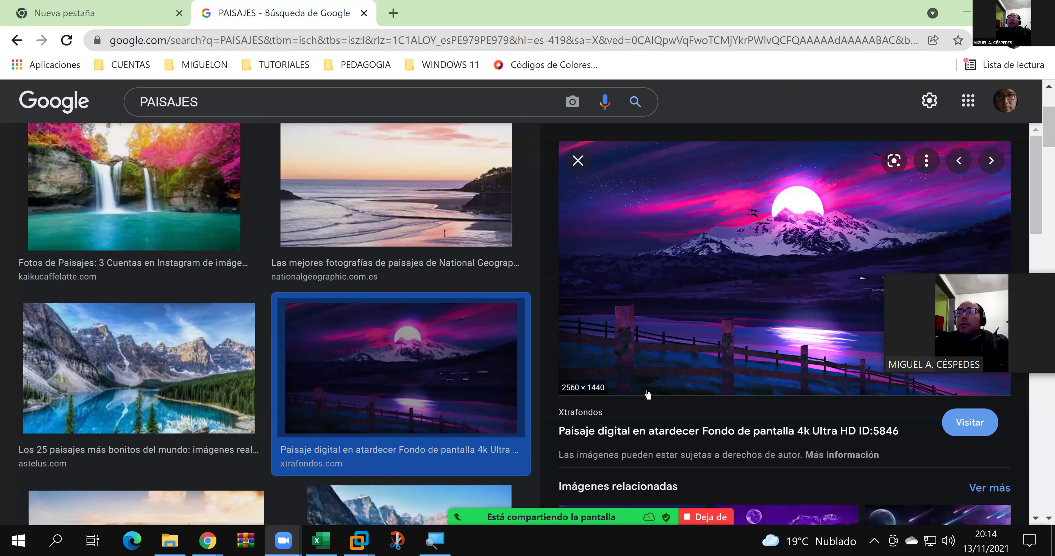
- Start saving the sunset preview and create desktop folder EVIDENCIA_CLASE_2 with the student's name
right_click(664, 235)
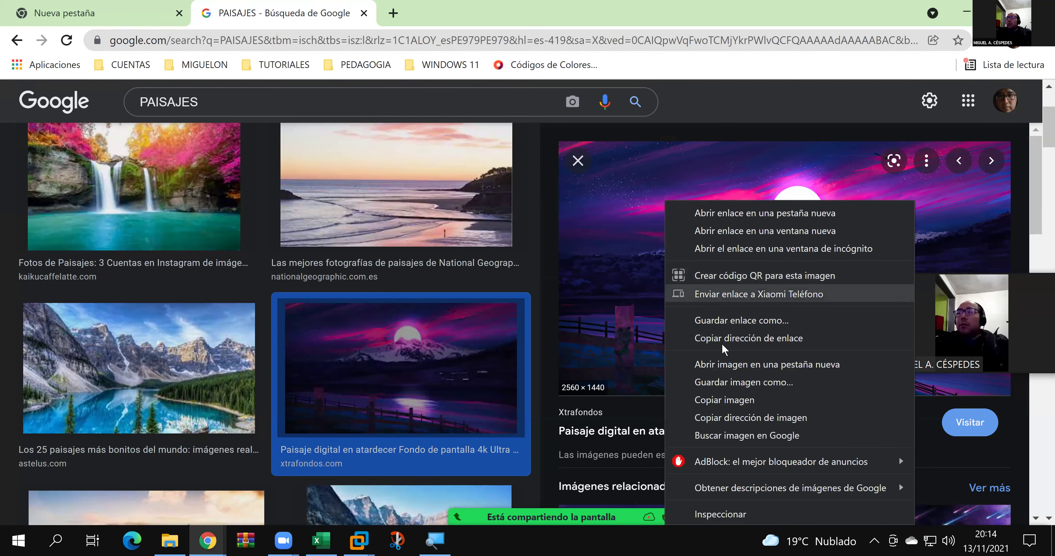
click(729, 382)
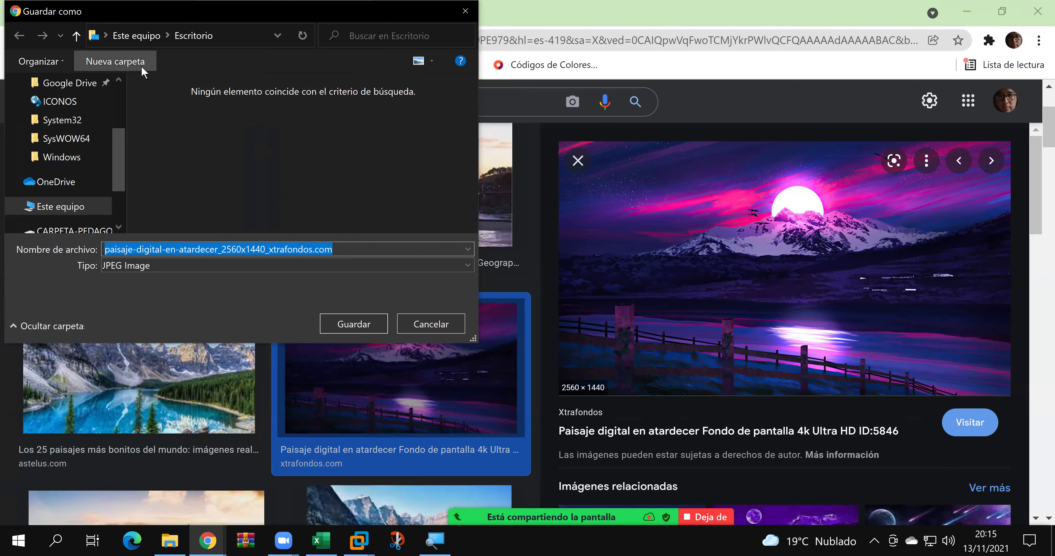
click(116, 61)
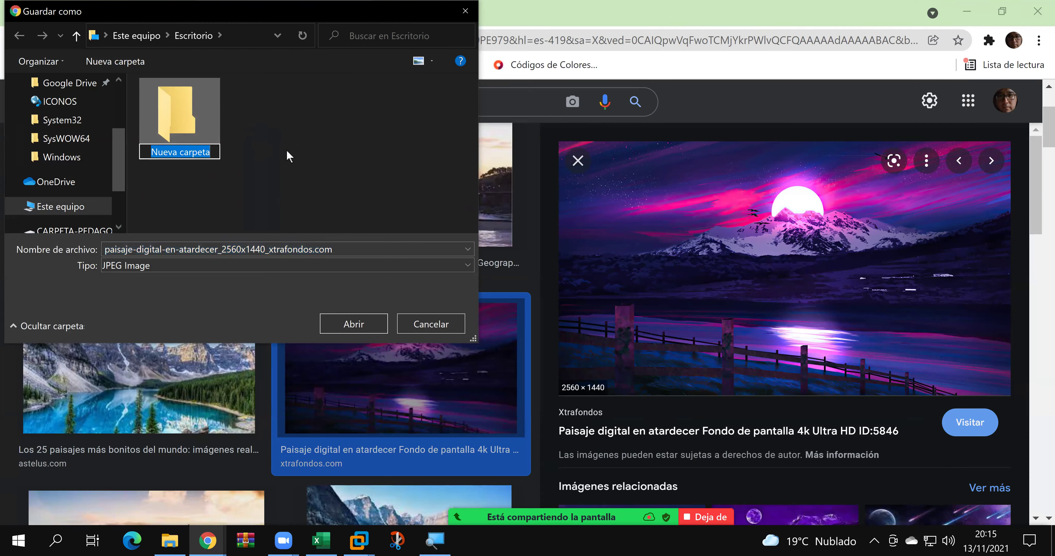
text(EVIDENC)
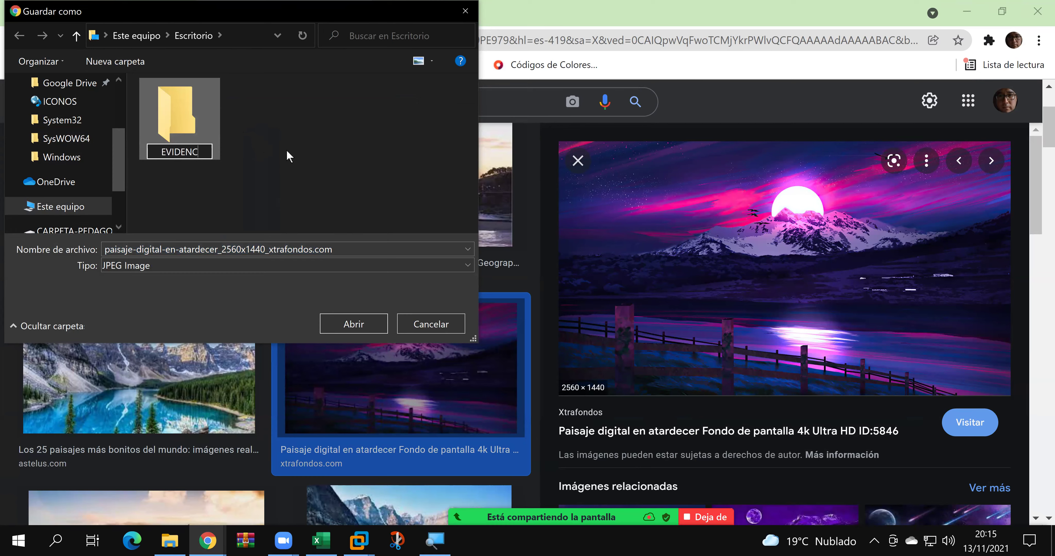
text(IAS)
key(BackSpace)
key(BackSpace)
key(BackSpace)
text(IA_CLASE_2)
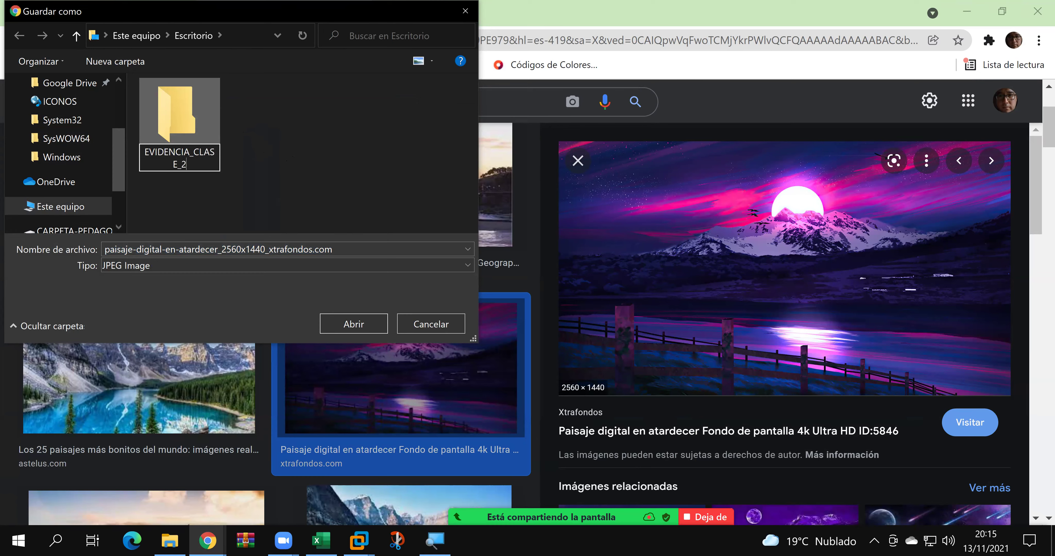
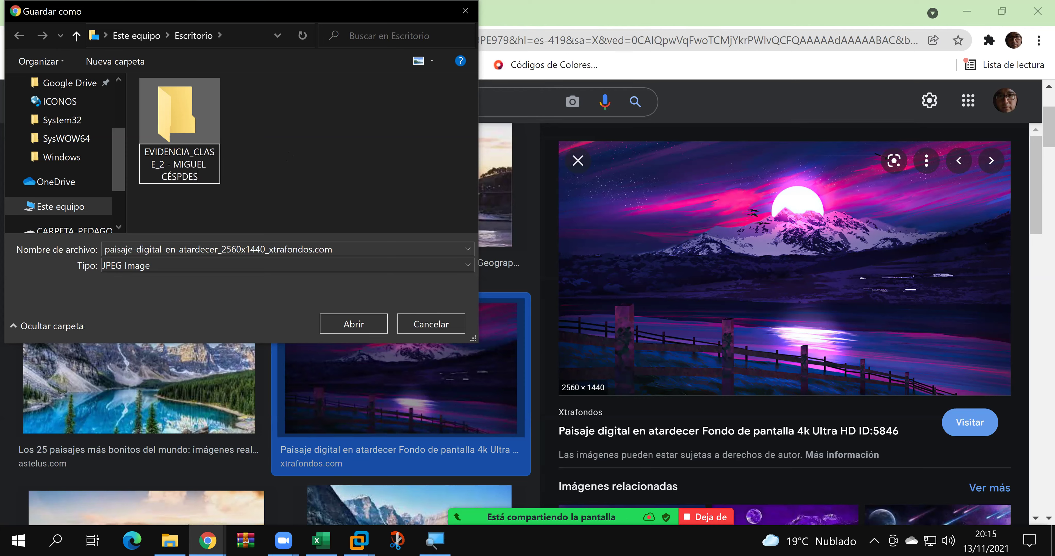
- Save the sunset wallpaper as FONDO_1 inside the new evidence folder
click(285, 149)
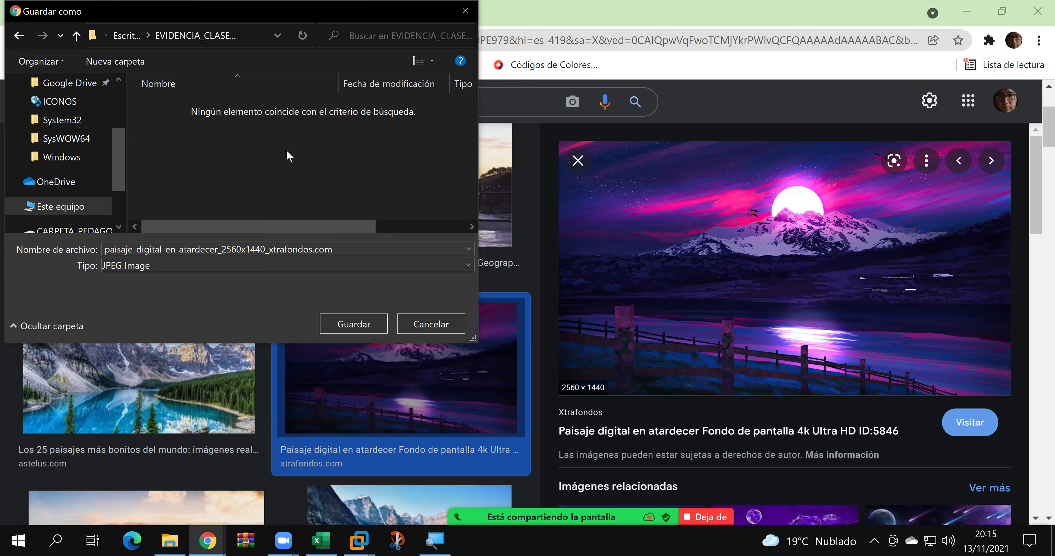
click(344, 243)
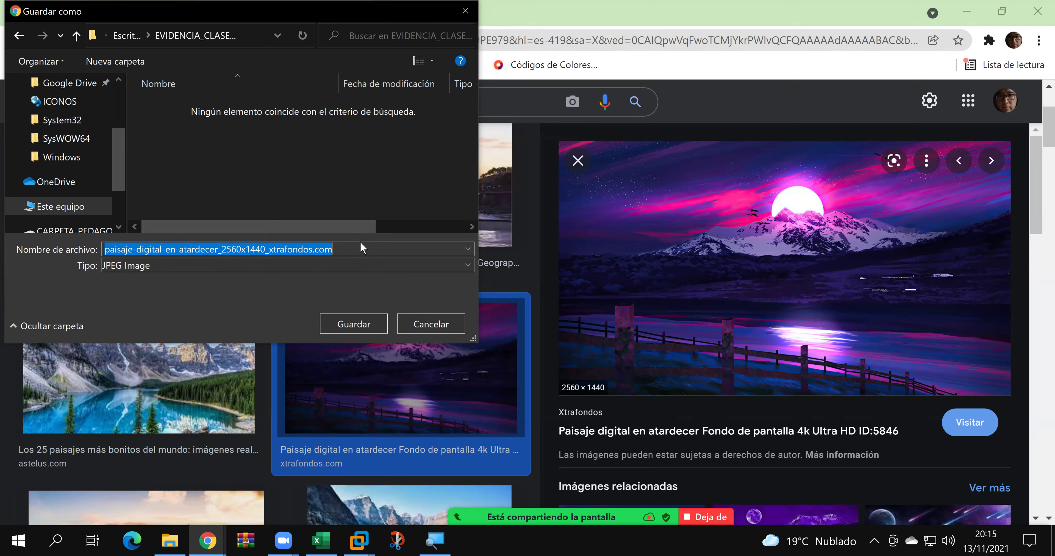
text(FONDO)
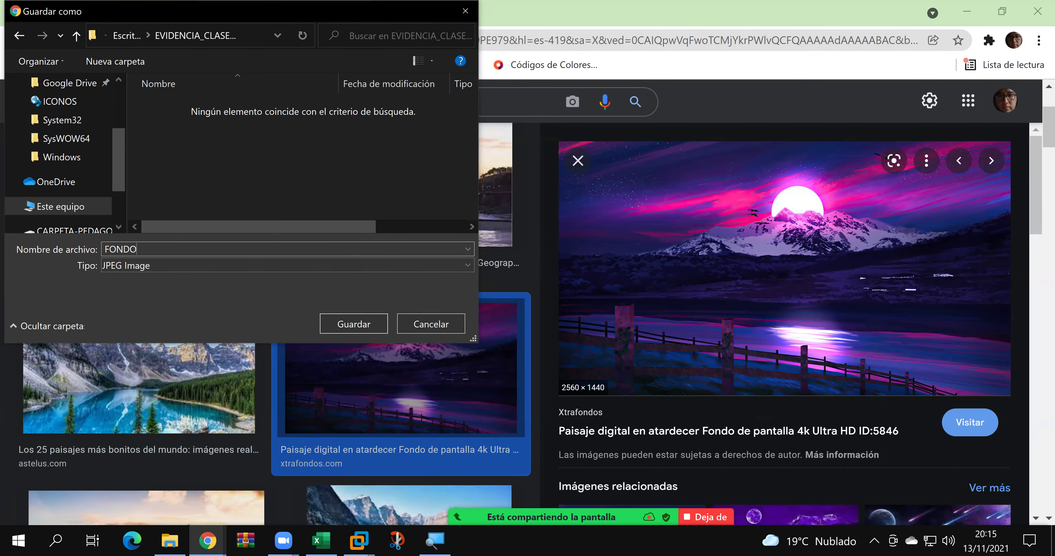
text(_1)
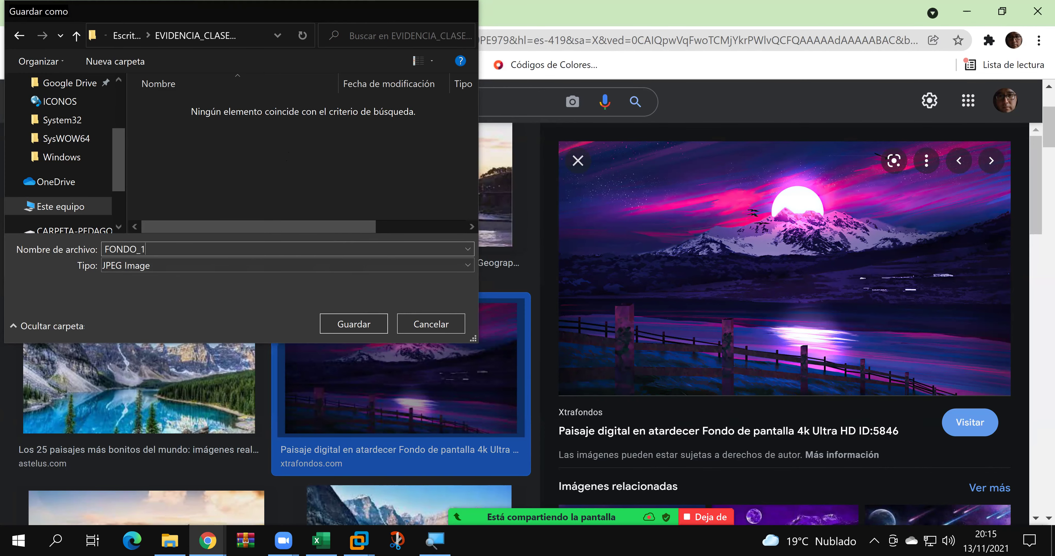
key(Return)
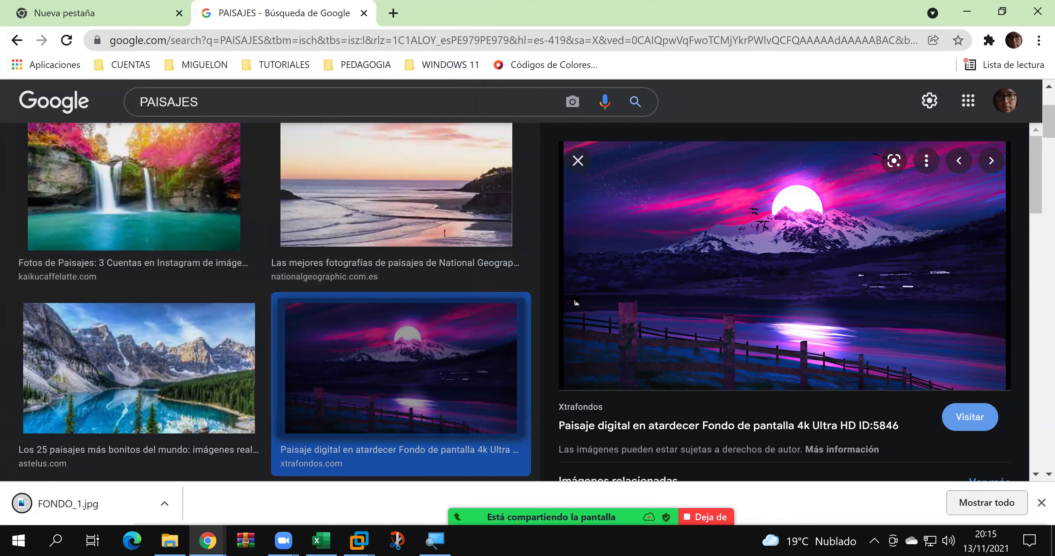
- Close the sunset preview and preview the turquoise mountain lake image
click(586, 169)
scroll(584, 184, down, 3)
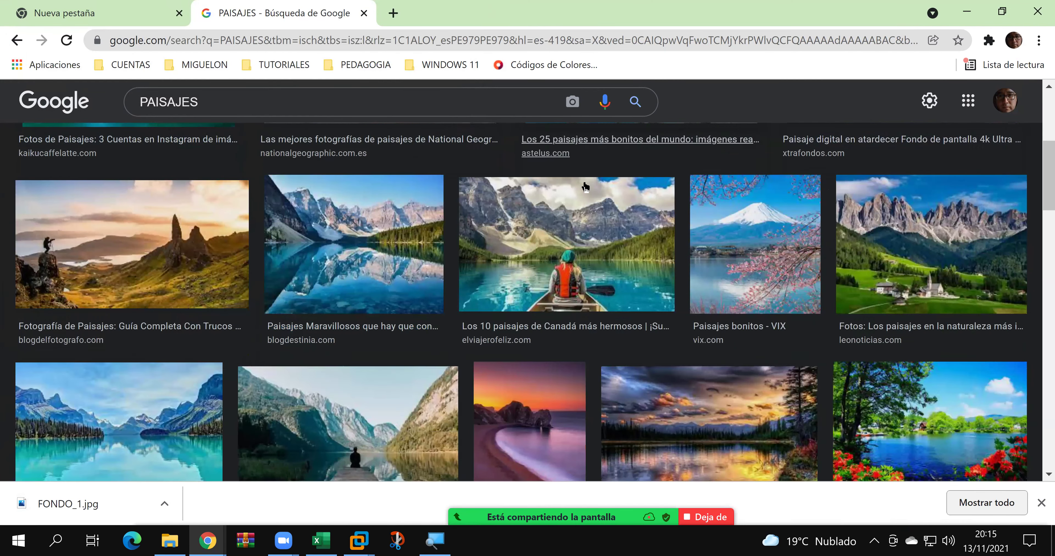
scroll(113, 308, down, 3)
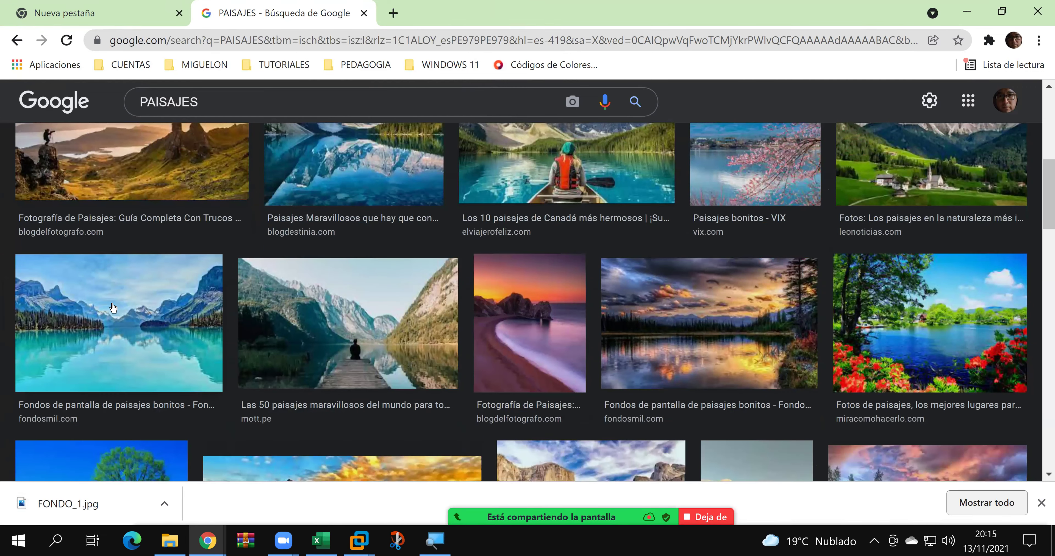
click(113, 308)
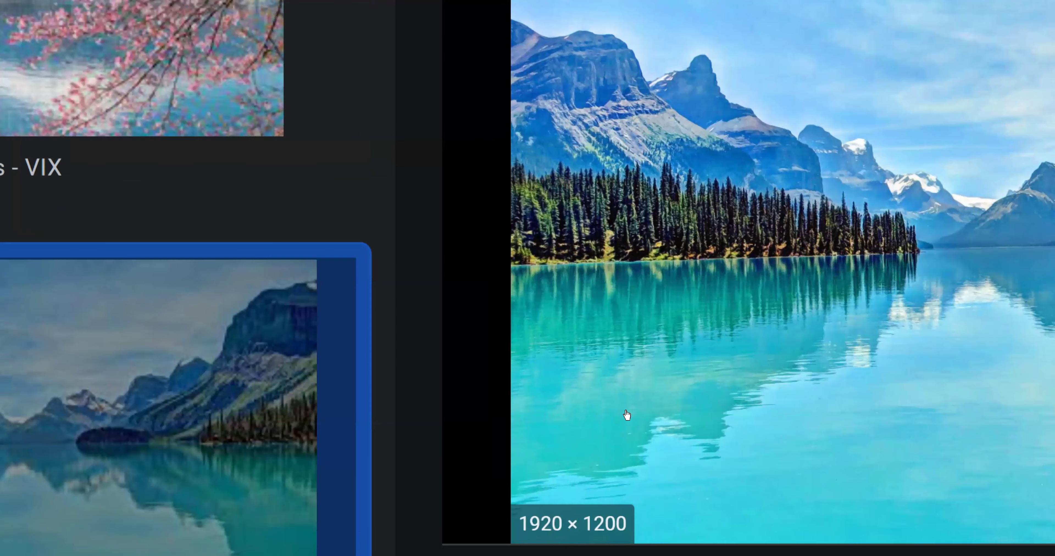
scroll(665, 372, down, 3)
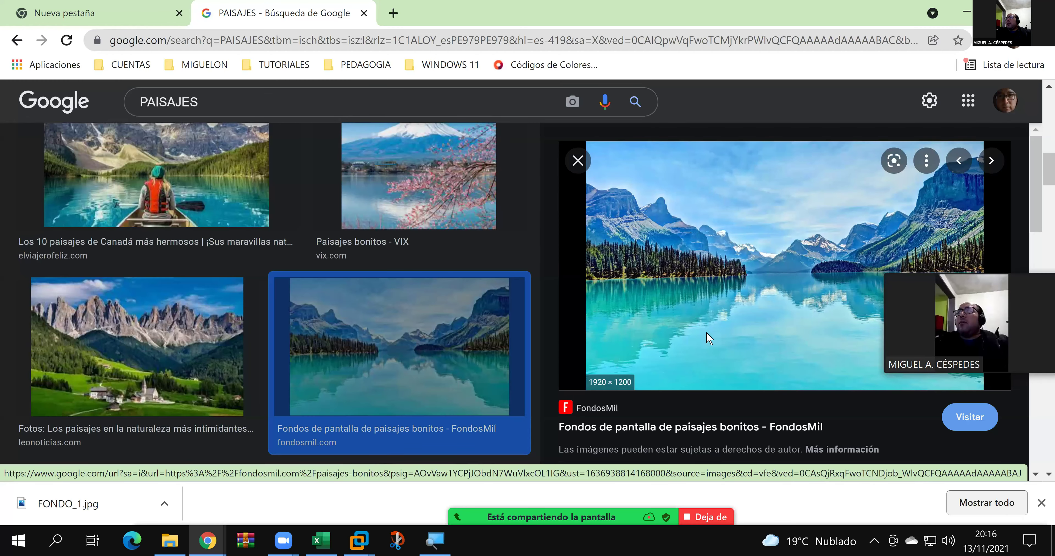
- Save the lake wallpaper as FONDO_2 in the evidence folder
right_click(721, 360)
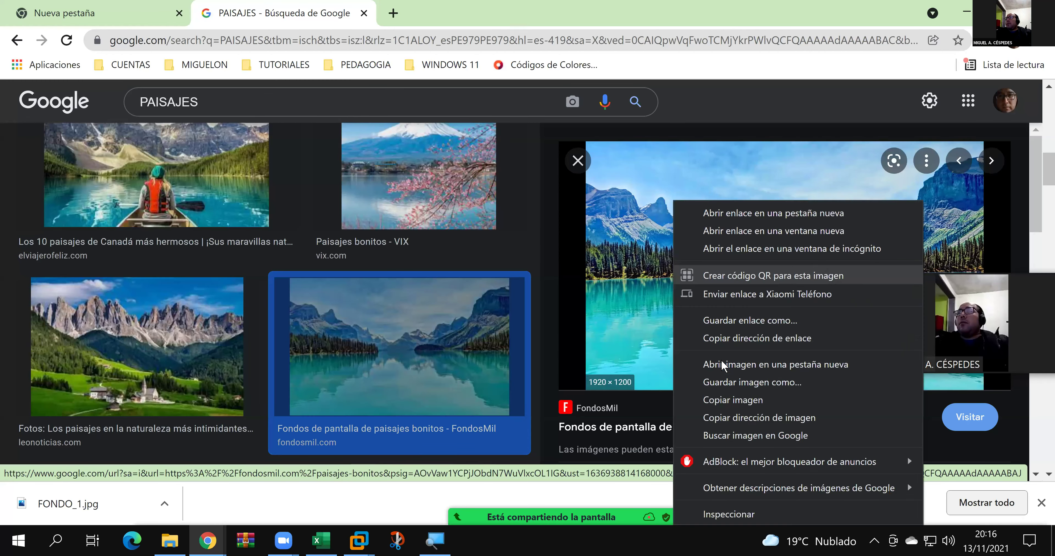
click(723, 374)
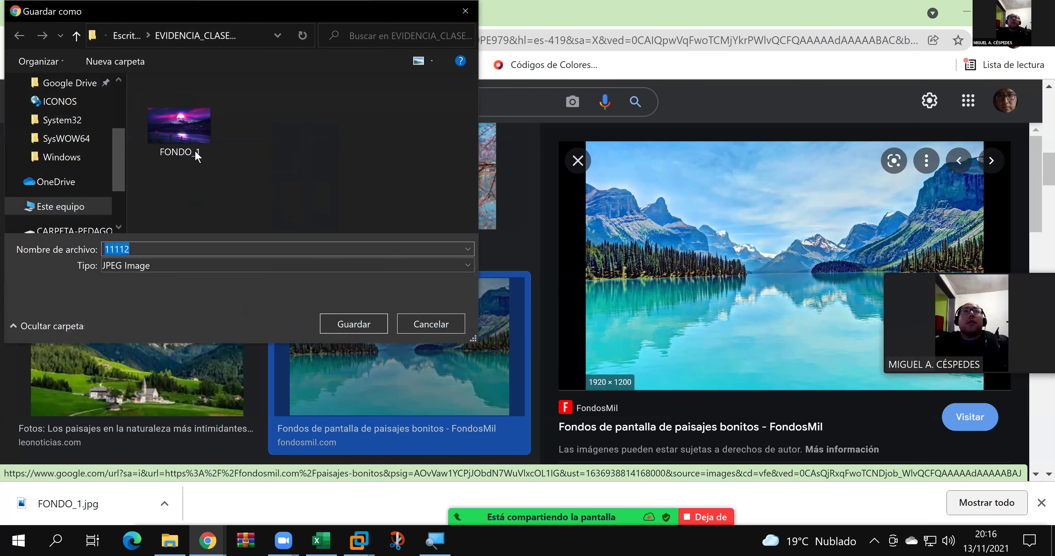
click(196, 154)
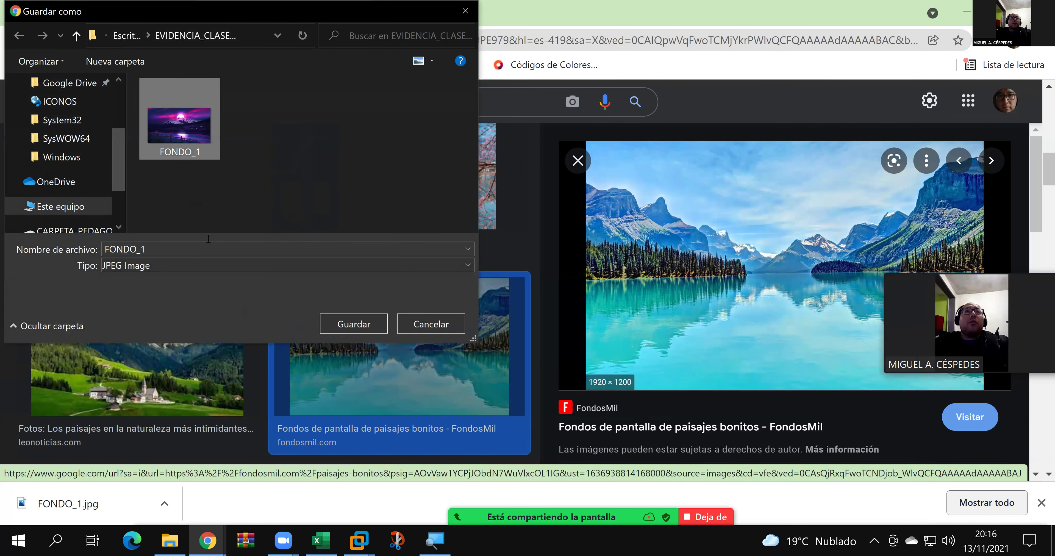
click(212, 247)
click(212, 248)
key(BackSpace)
text(2)
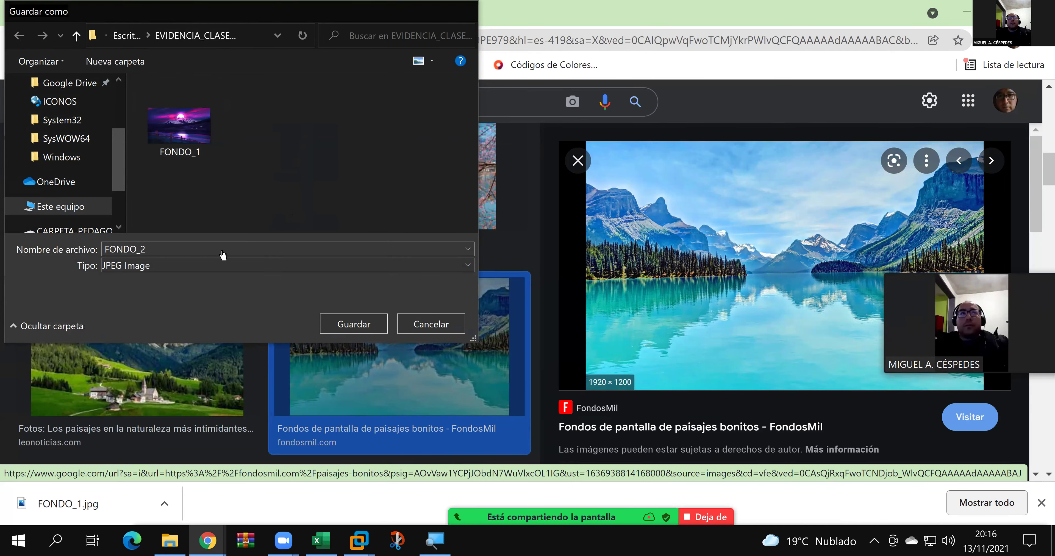
key(Return)
scroll(354, 254, down, 2)
scroll(355, 254, down, 6)
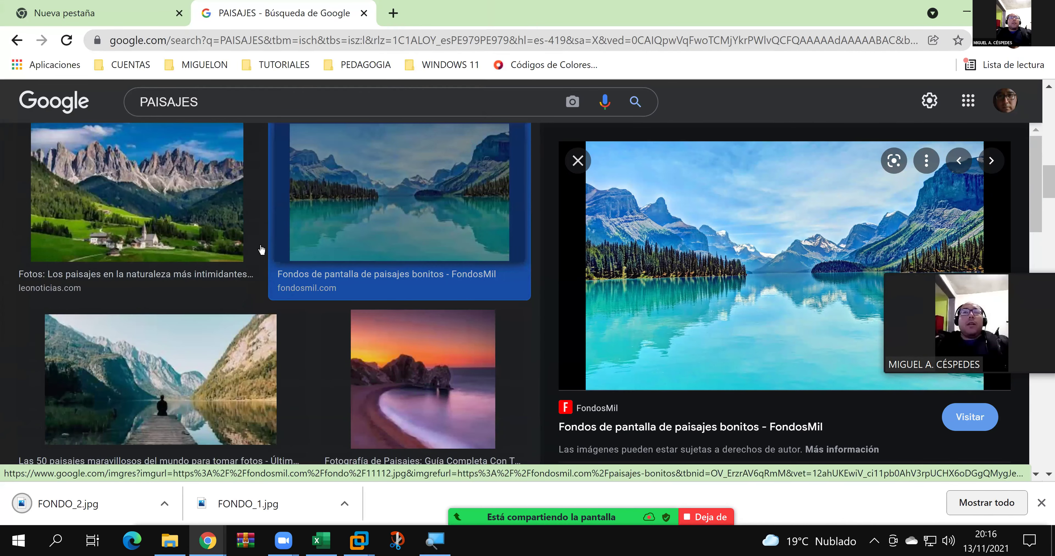
- Preview the golden sunset-over-lake wallpaper and save it as FONDO_3.jpg
scroll(212, 289, down, 2)
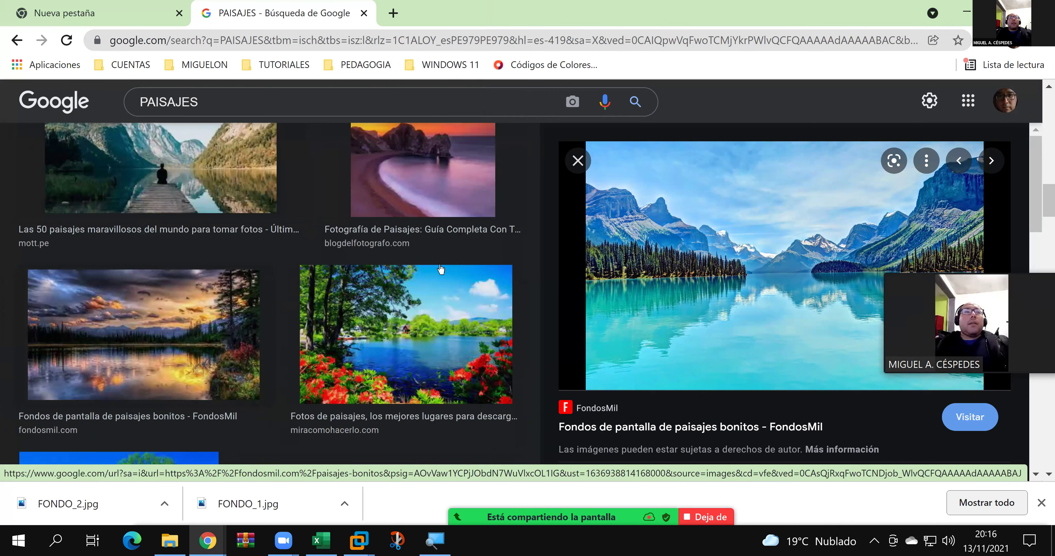
click(212, 289)
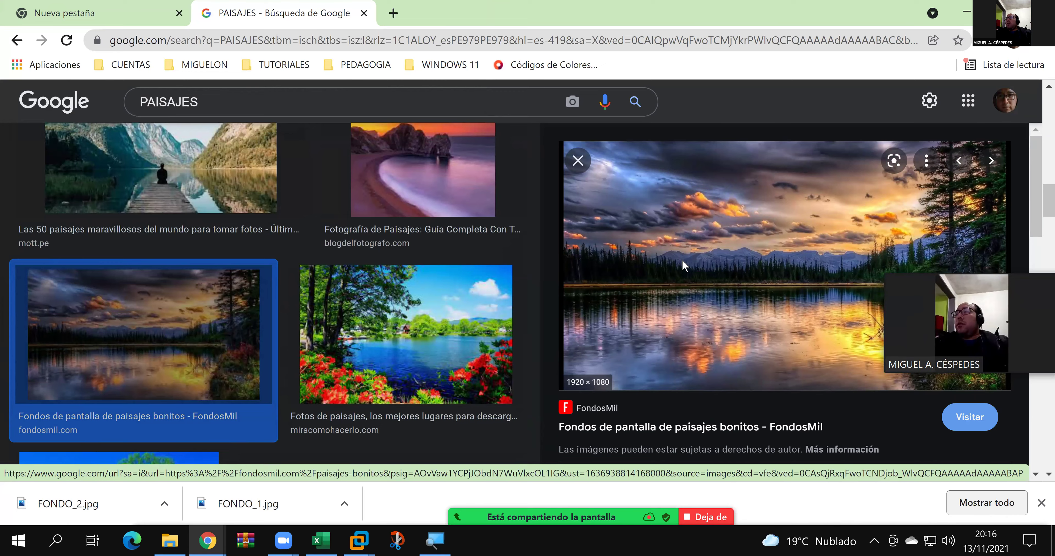
right_click(660, 229)
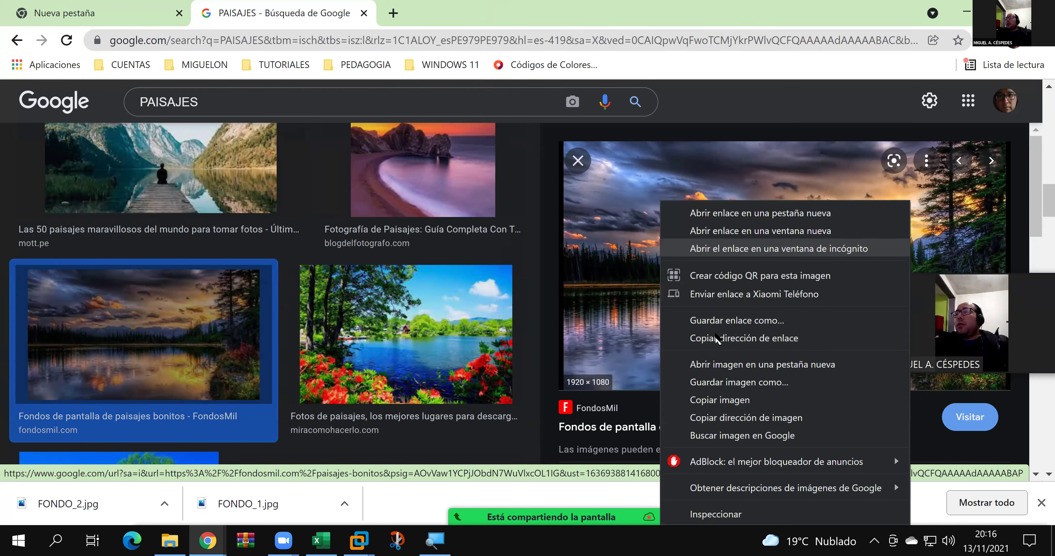
click(712, 380)
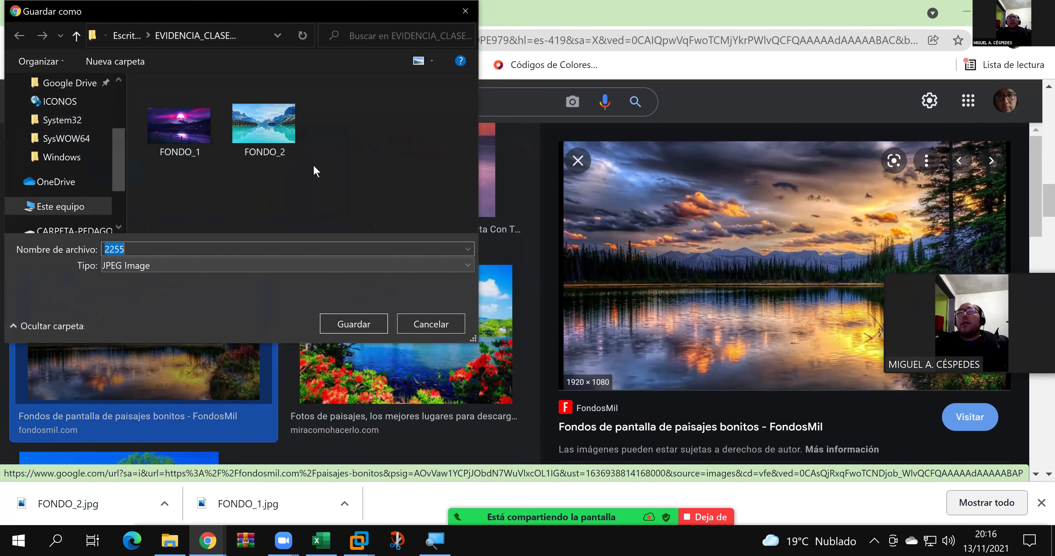
click(262, 148)
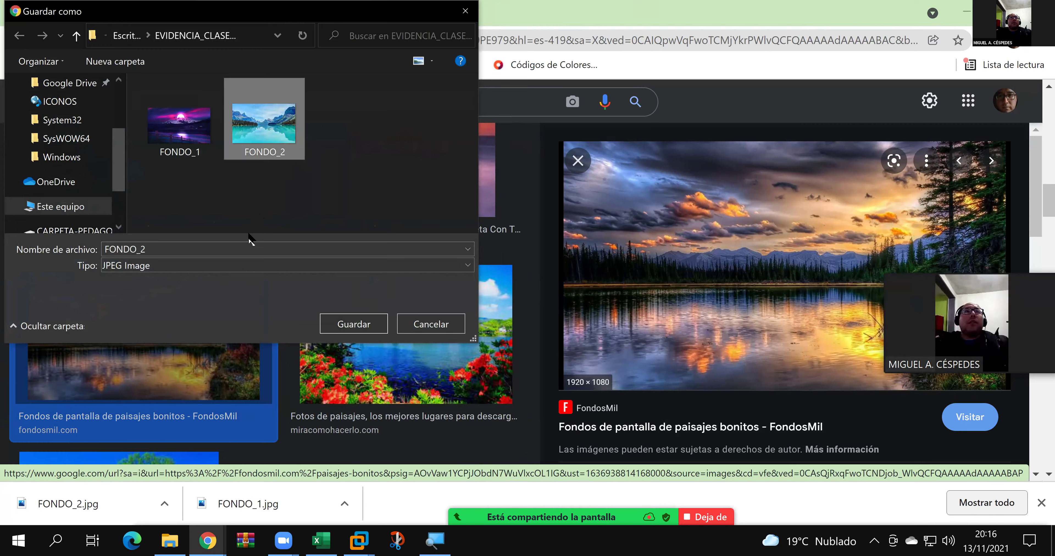
click(243, 248)
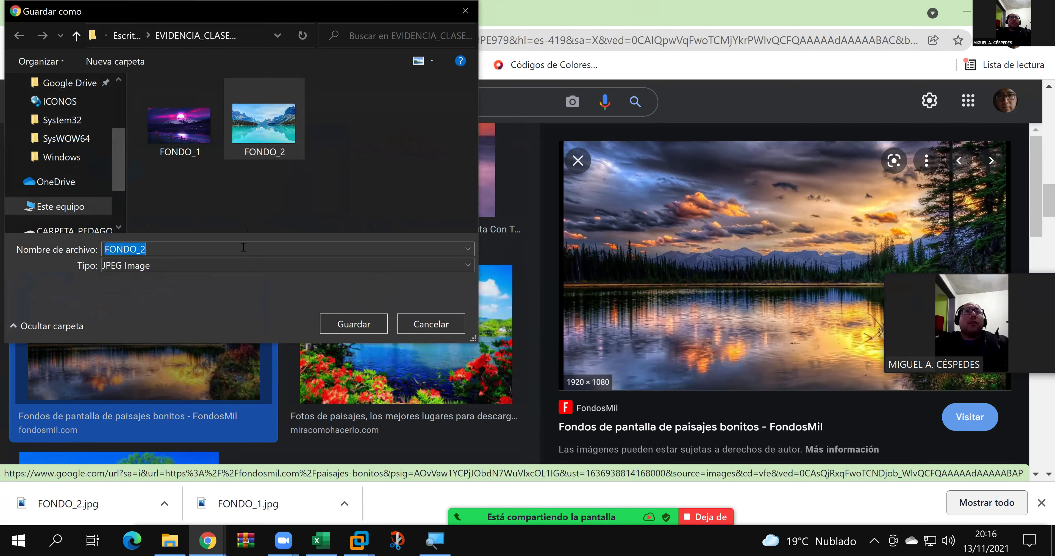
text(FONDO_3)
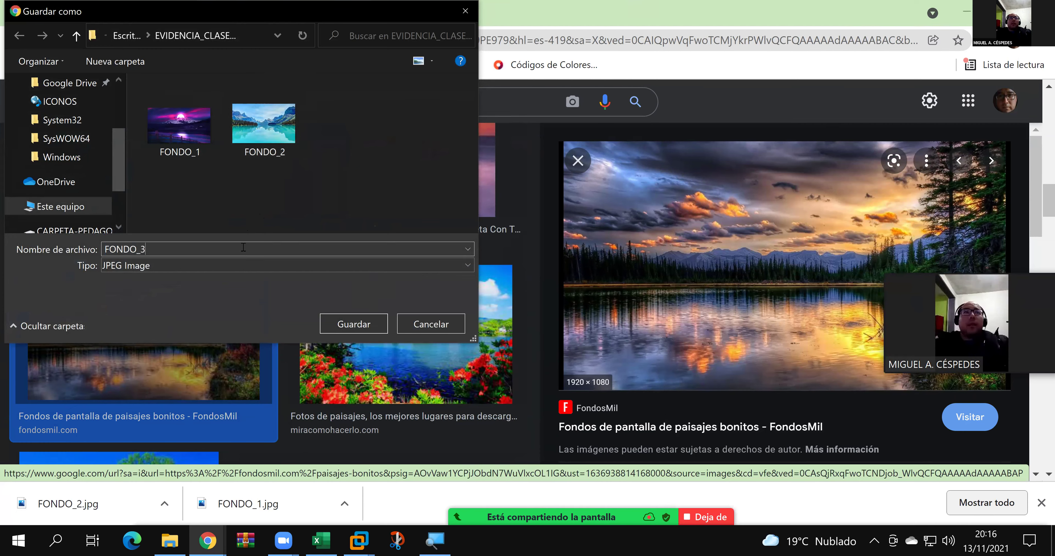
key(Return)
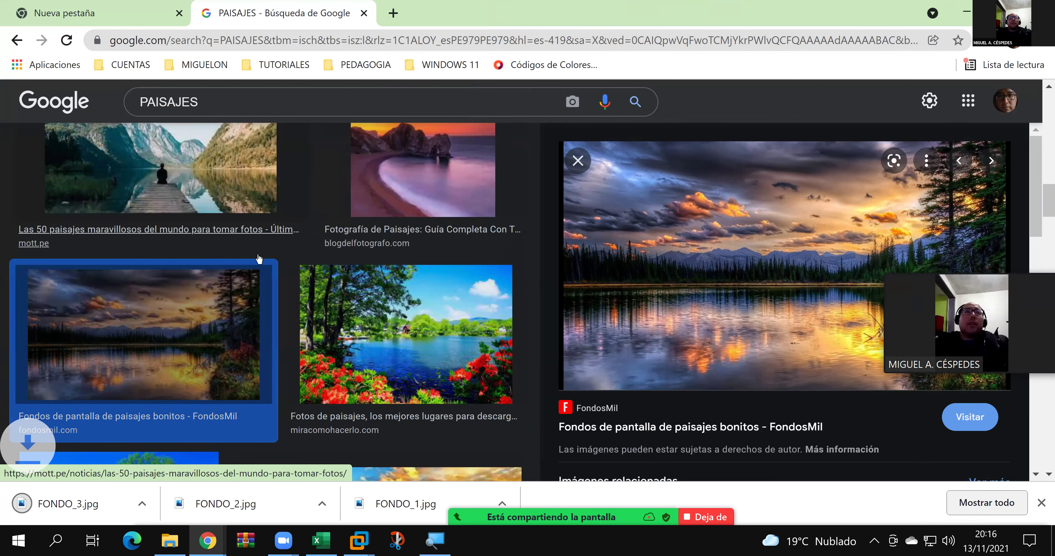
- Preview the 3840 × 2160 FondosMil mountain-lake wallpaper and save it as FONDO_4
scroll(258, 252, down, 2)
scroll(261, 258, down, 8)
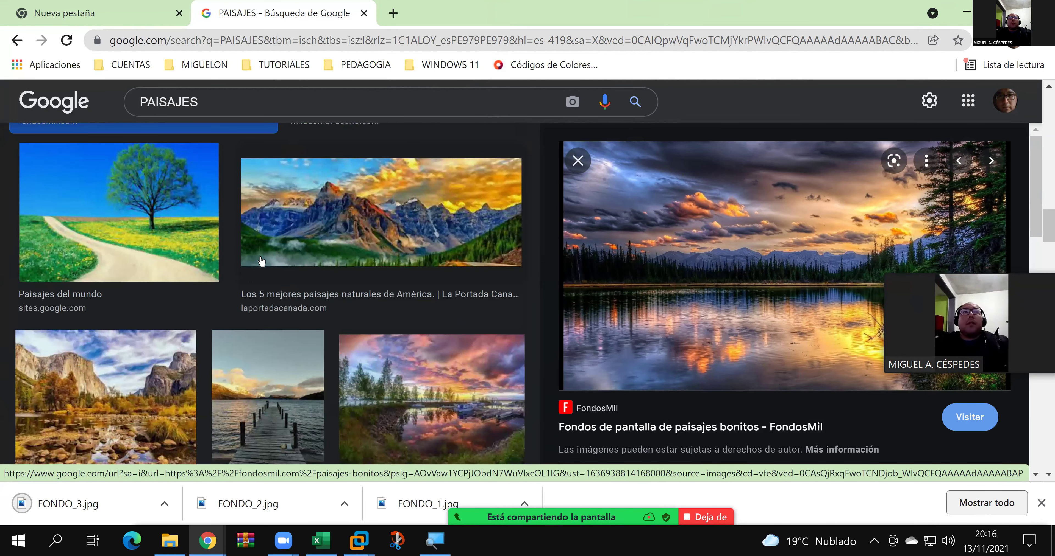
scroll(198, 256, down, 5)
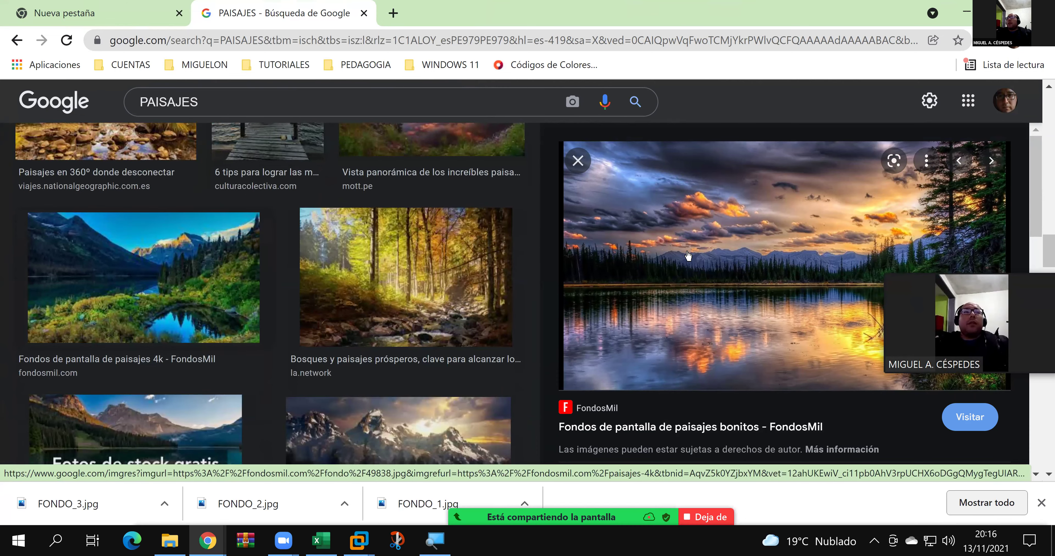
click(208, 257)
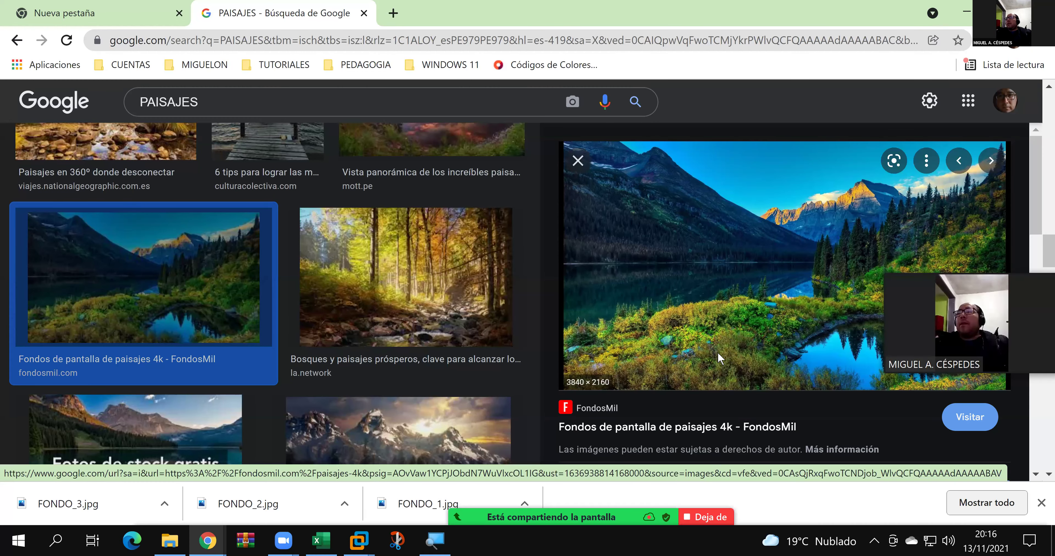
right_click(720, 360)
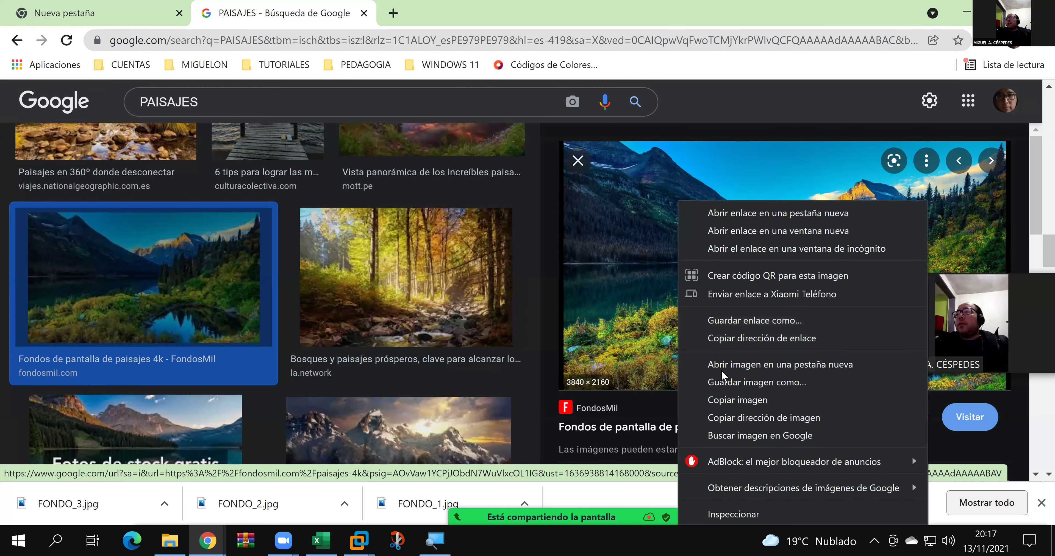
click(723, 383)
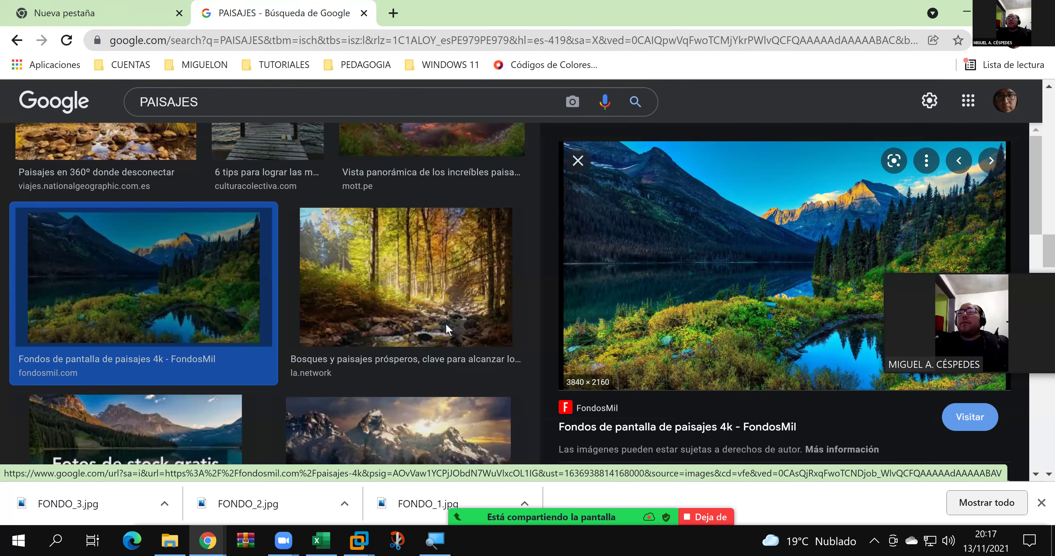
click(349, 127)
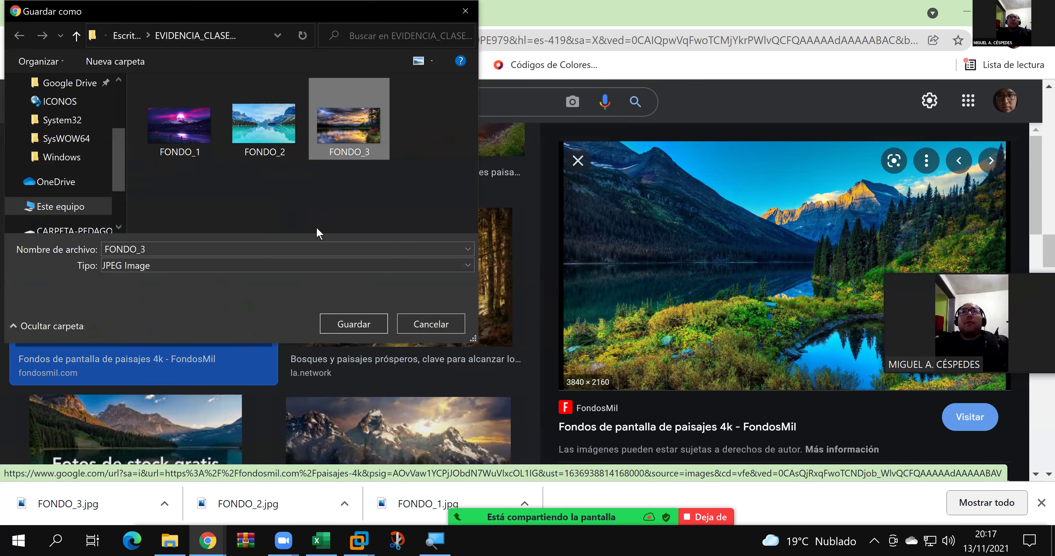
click(313, 245)
text(FONDO_4)
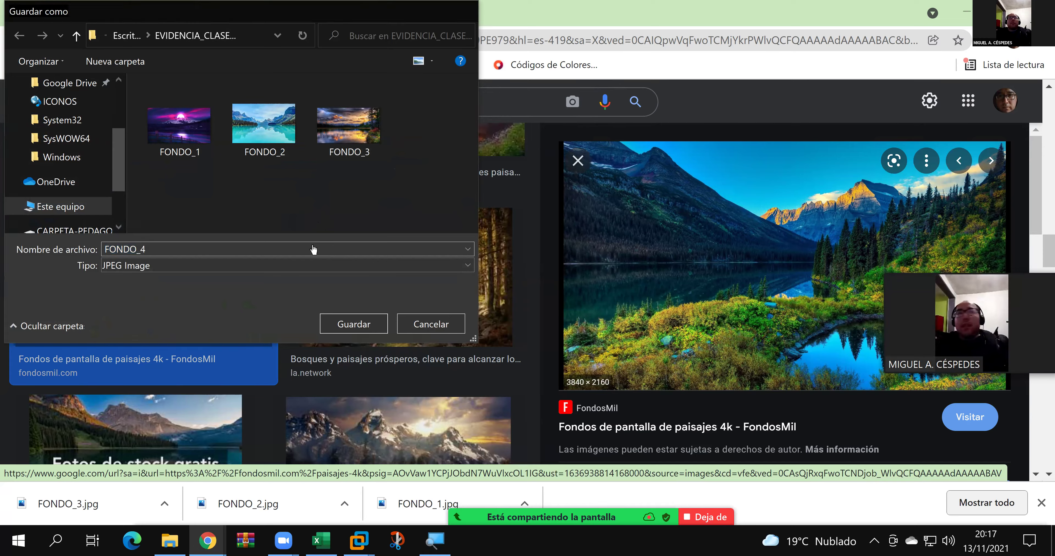
key(Return)
- Browse further results and preview the Peru Travel mountain-lake photo
scroll(331, 266, down, 1)
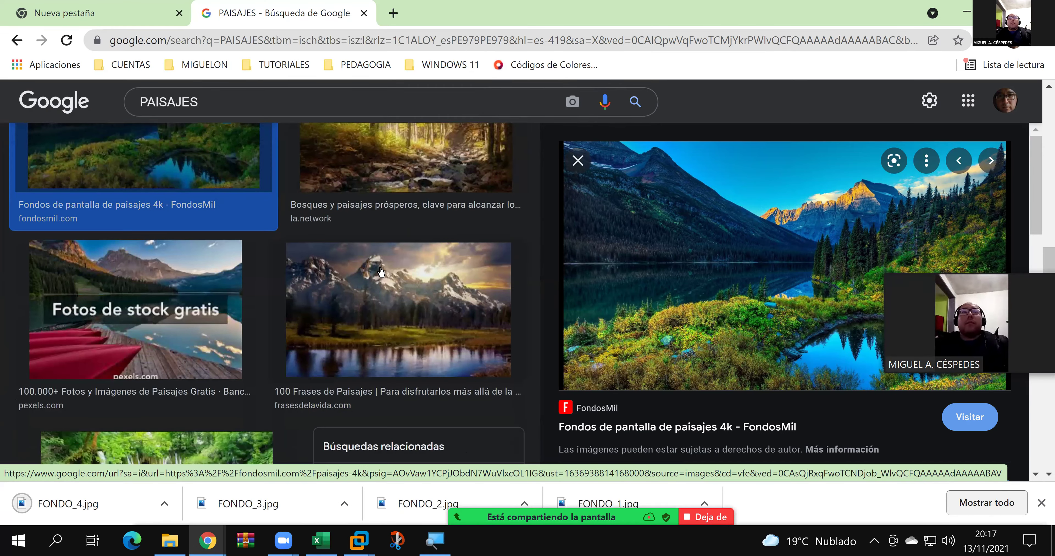
scroll(389, 274, down, 1)
scroll(216, 261, down, 3)
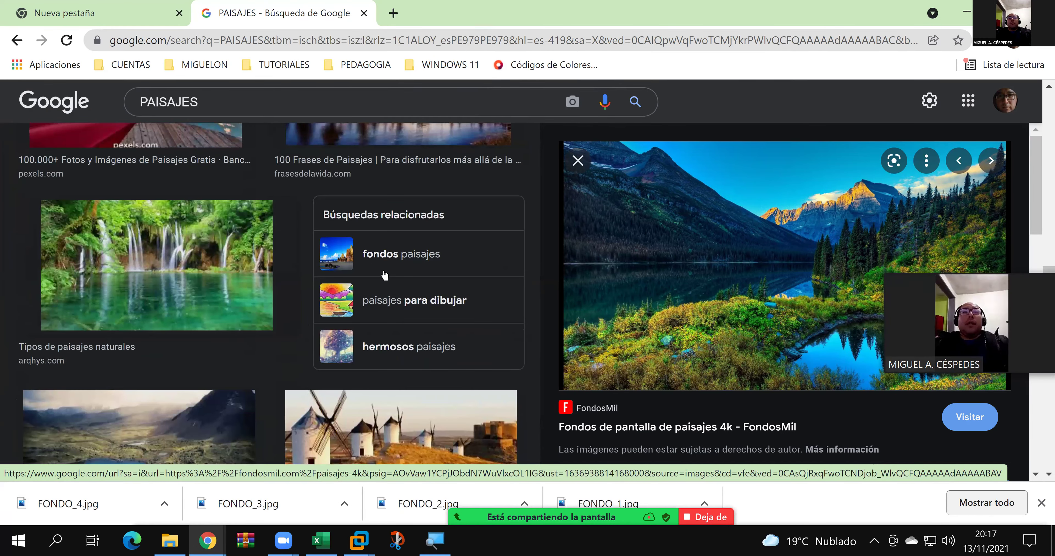
click(190, 254)
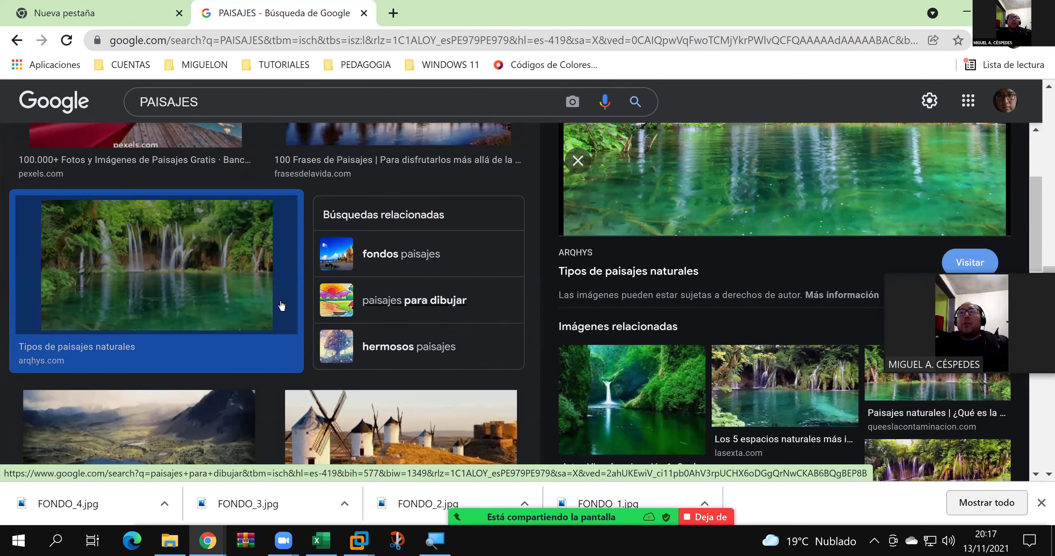
scroll(246, 303, down, 3)
click(216, 299)
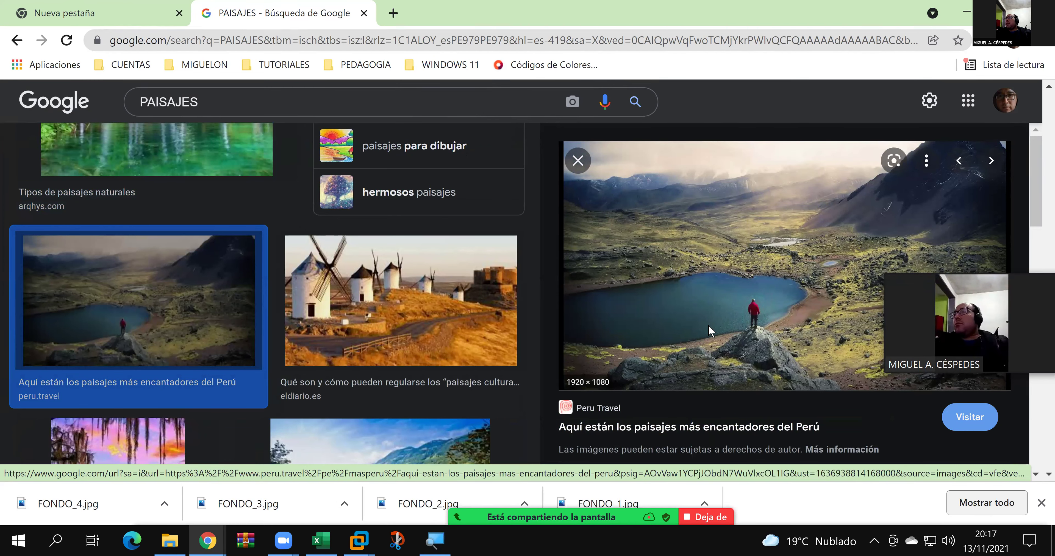
- Save the Peru image as FONDO_5 in the evidence folder
right_click(692, 302)
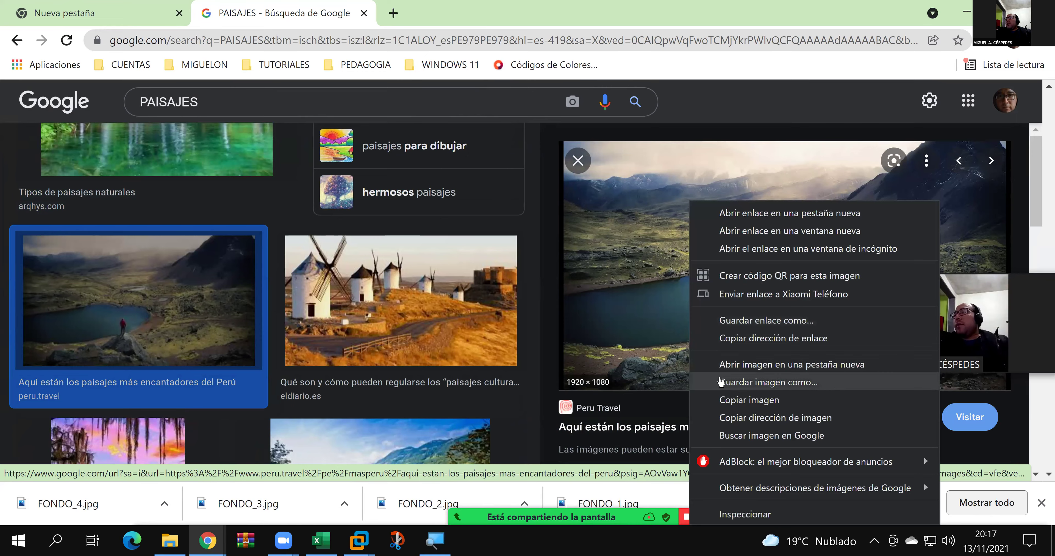
click(724, 383)
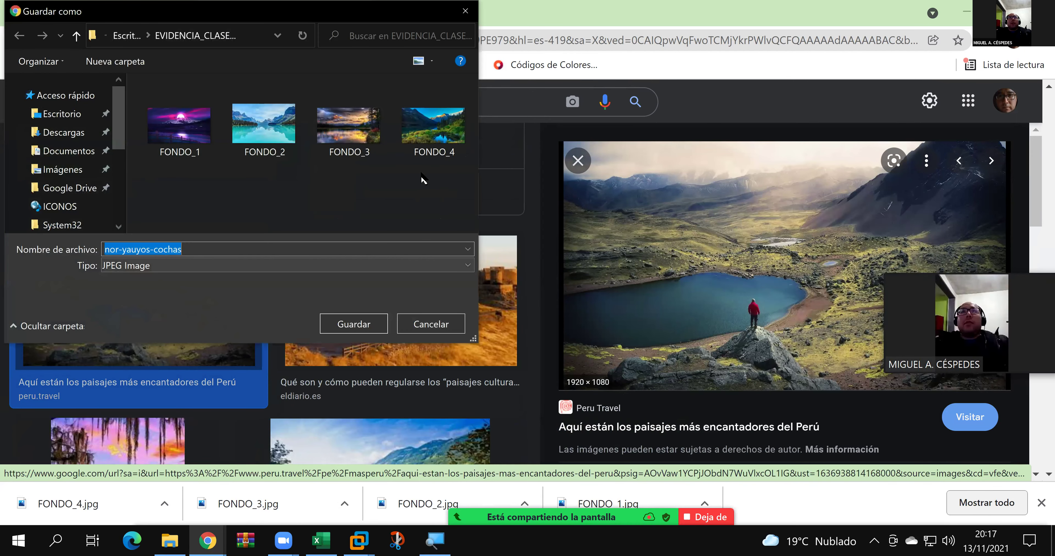
click(425, 155)
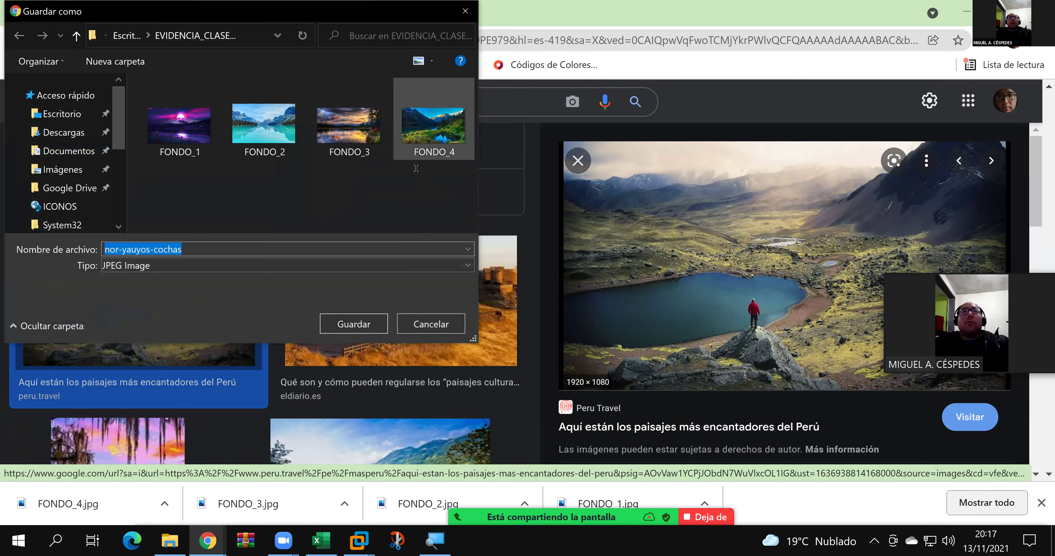
click(364, 250)
click(365, 250)
key(BackSpace)
text(5)
key(Return)
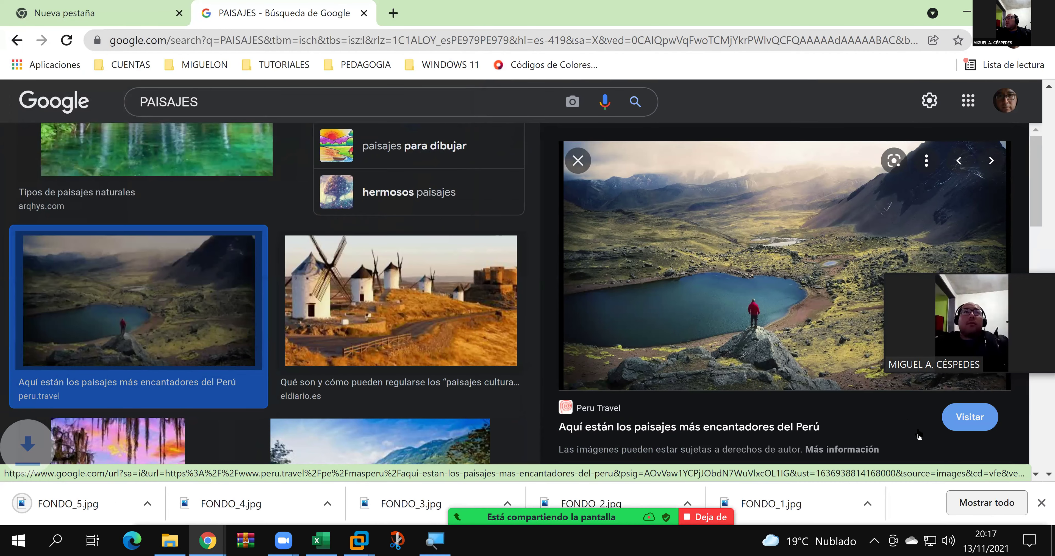
- Open the Downloads page and remove all entries with Eliminar todo, keeping 100% zoom
click(988, 503)
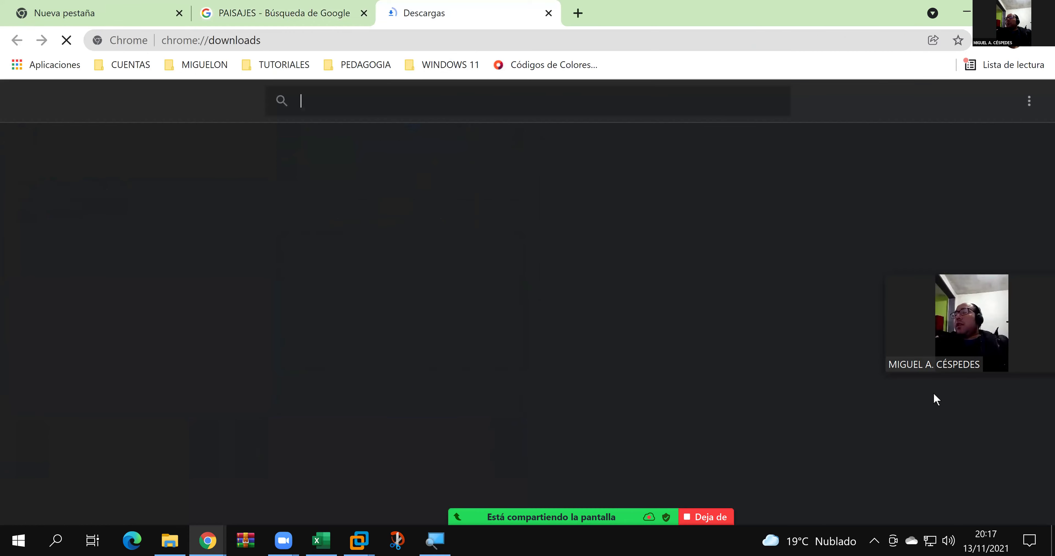
click(1028, 101)
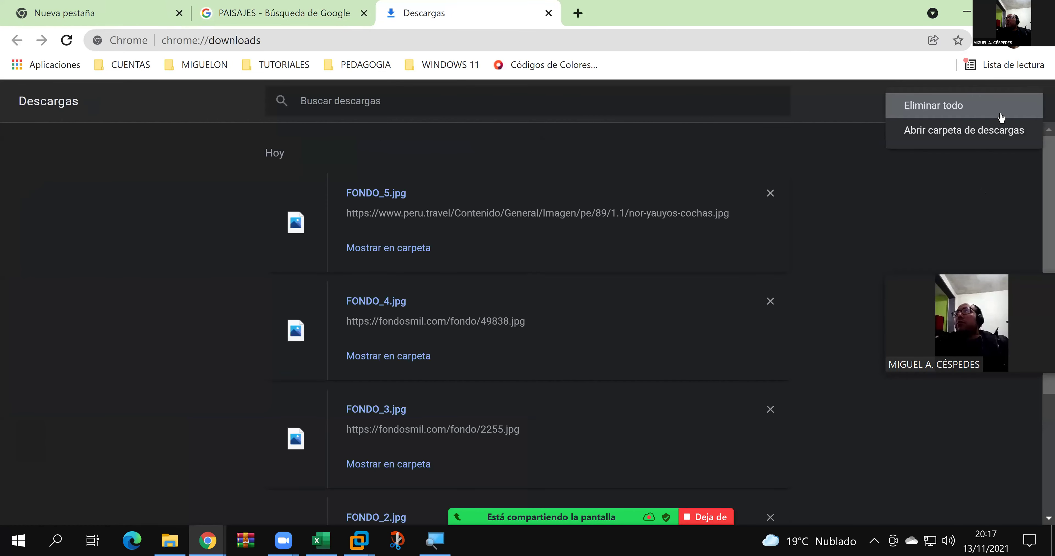
click(969, 111)
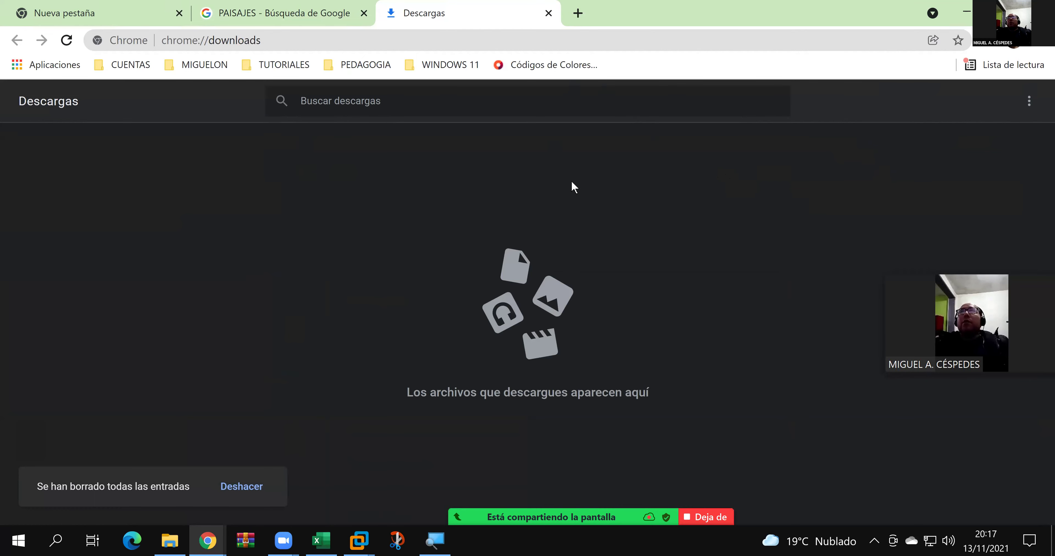
key(ctrl+minus)
key(ctrl+minus)
key(ctrl+minus)
key(ctrl+minus)
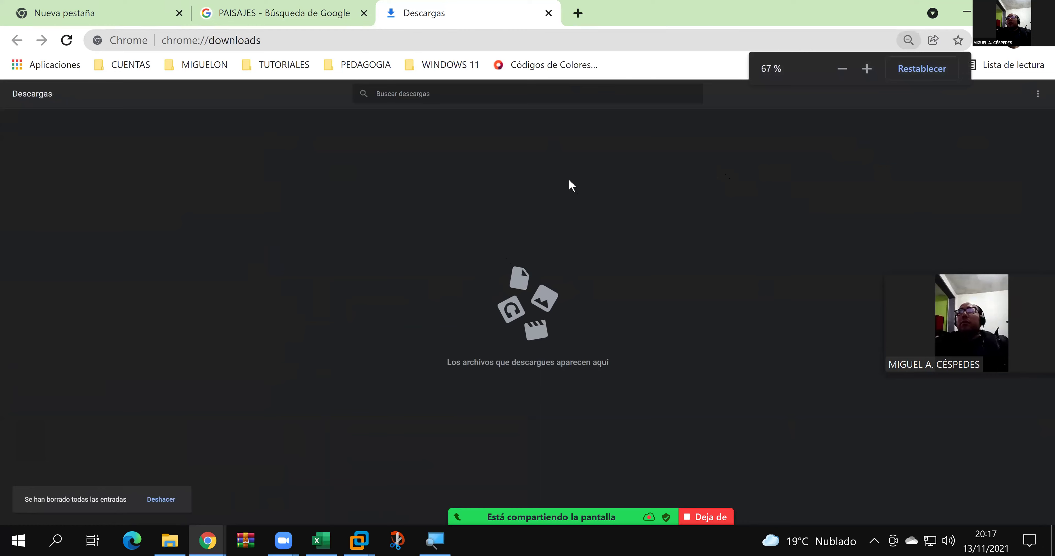
key(ctrl+minus)
key(ctrl+plus)
key(ctrl+plus)
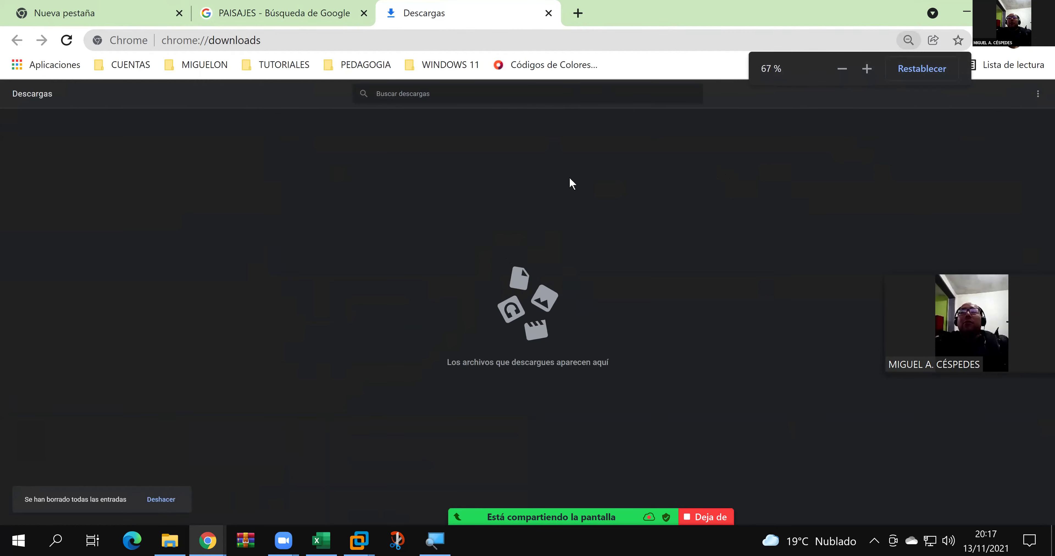
key(ctrl+plus)
key(ctrl+plus)
key(ctrl+plus)
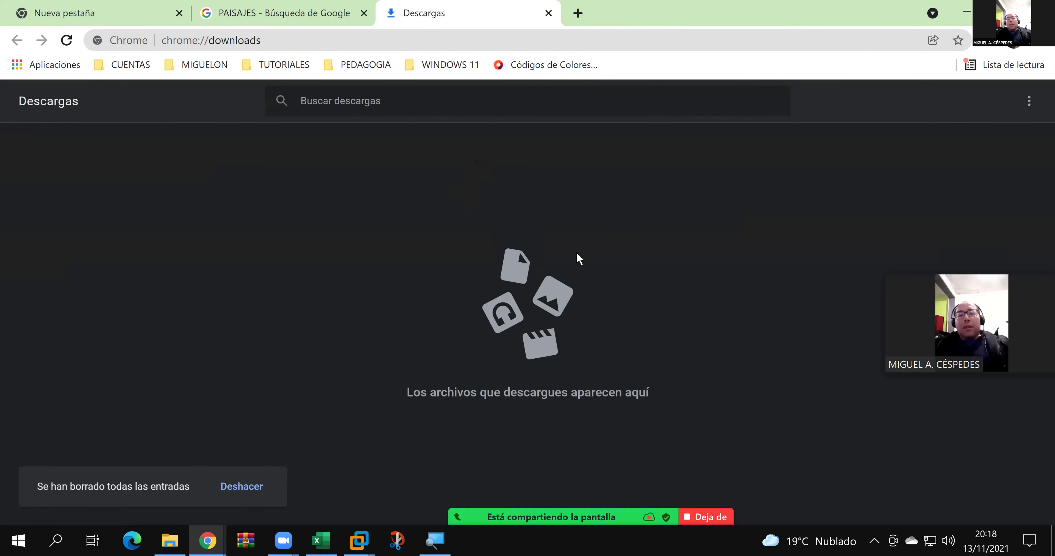
- Close the Descargas and PAISAJES tabs and upload FONDO_3 as the new-tab background
click(549, 13)
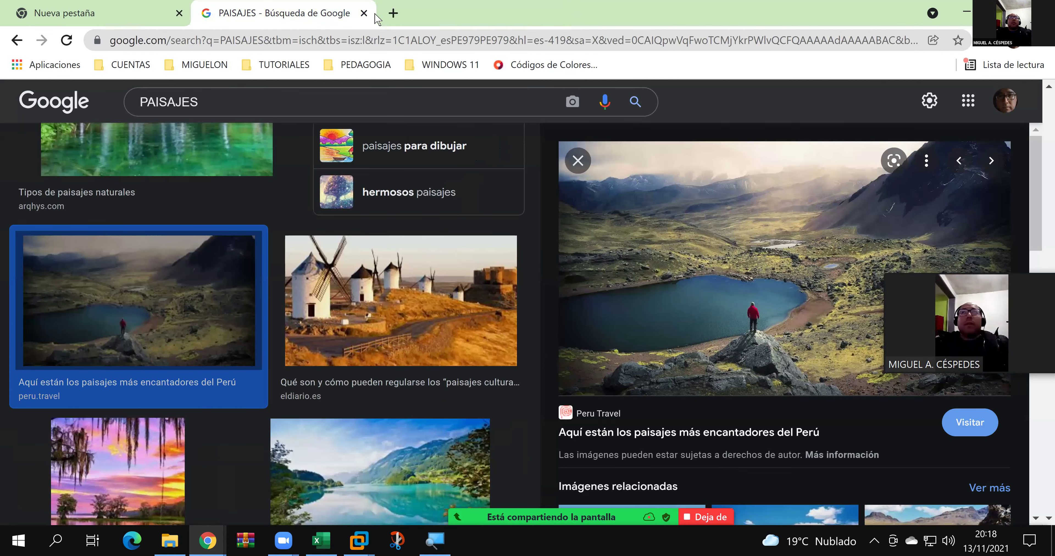
click(364, 13)
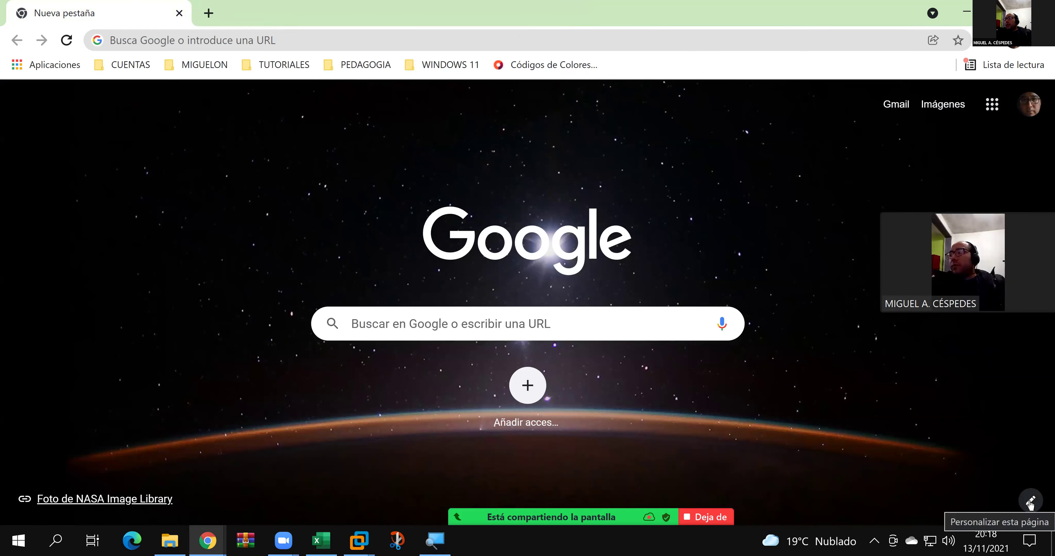
click(1030, 502)
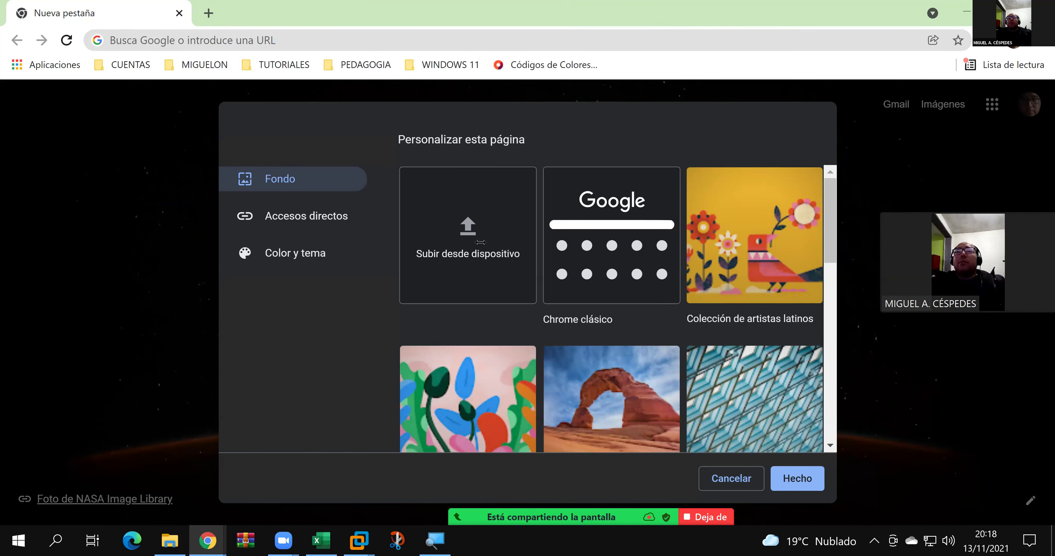
click(481, 242)
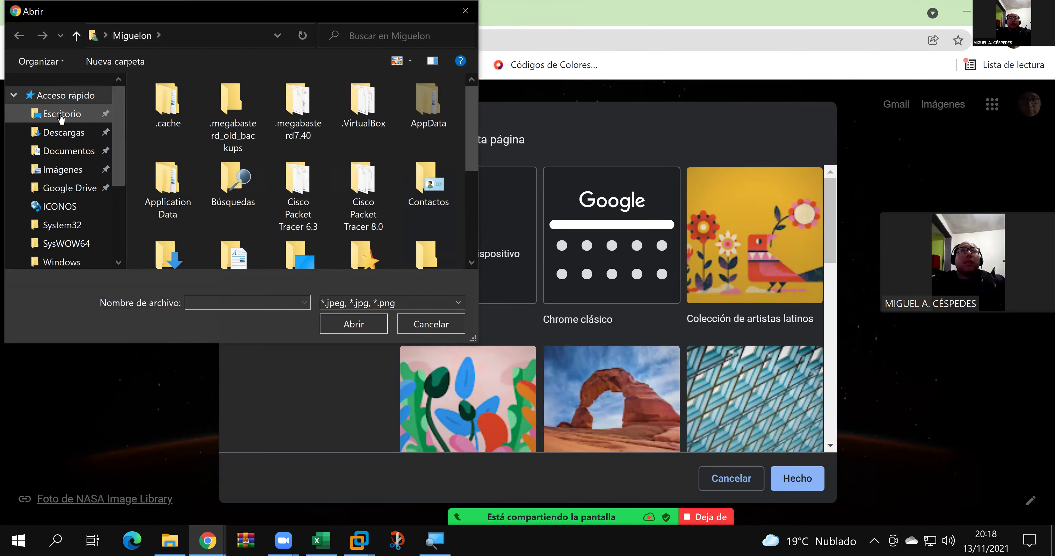
click(63, 115)
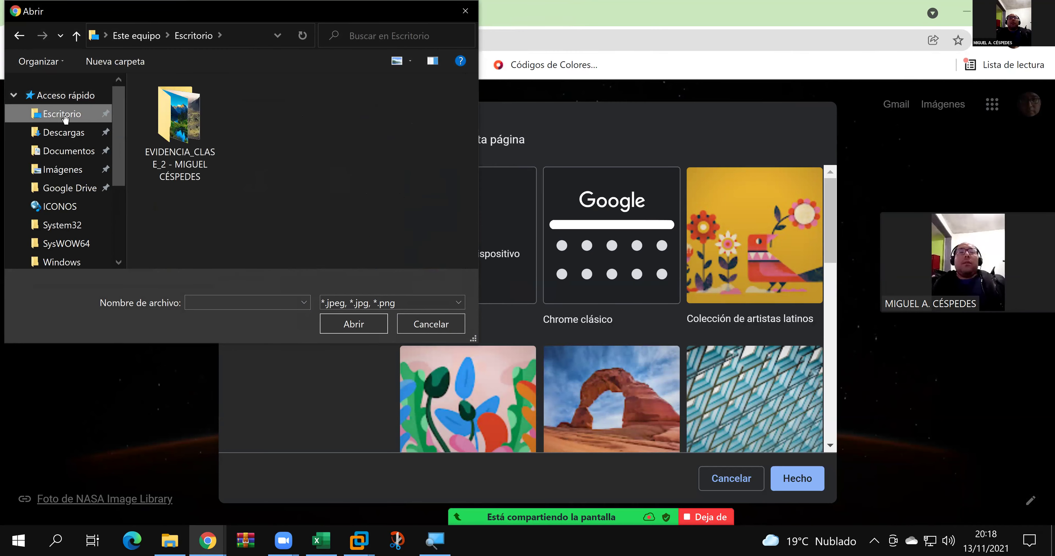
double_click(211, 119)
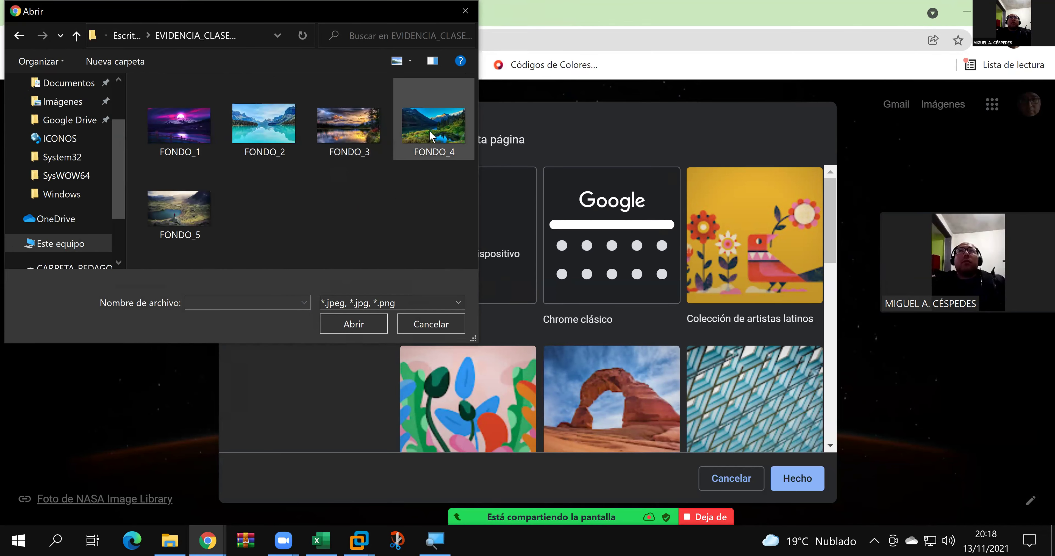
click(370, 137)
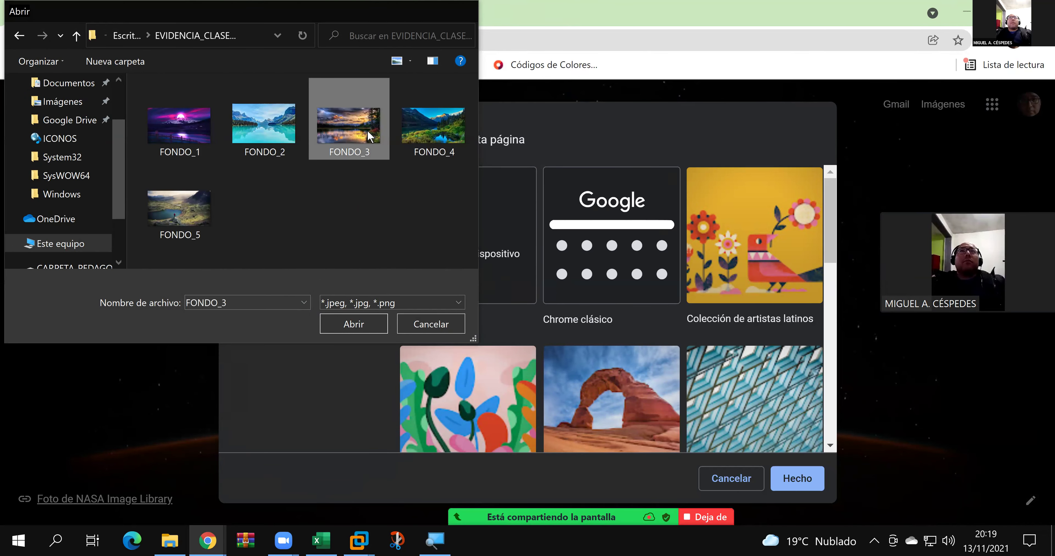
double_click(369, 136)
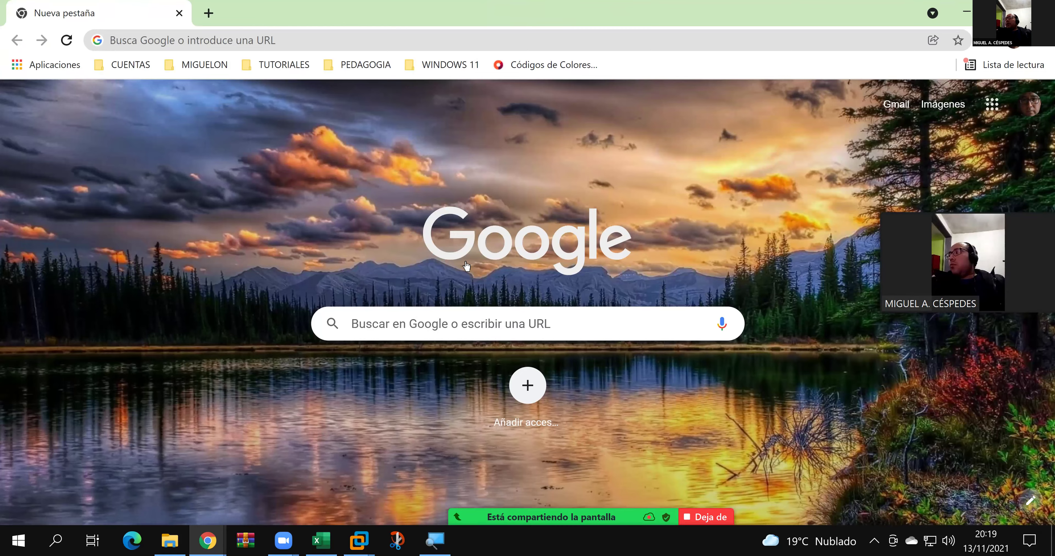
- Replace the new-tab background with the FONDO_4 mountain-lake image
click(1030, 499)
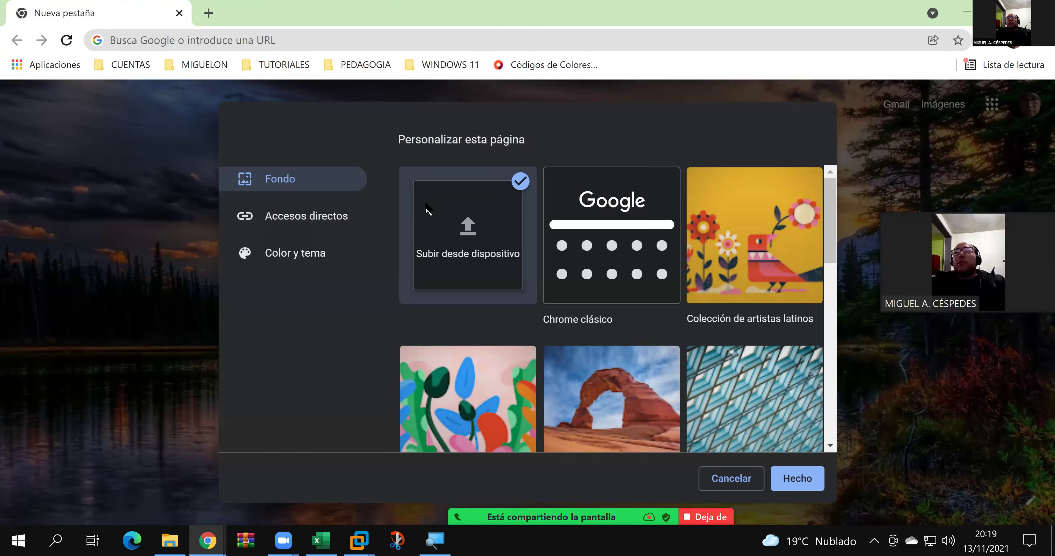
click(416, 200)
click(425, 131)
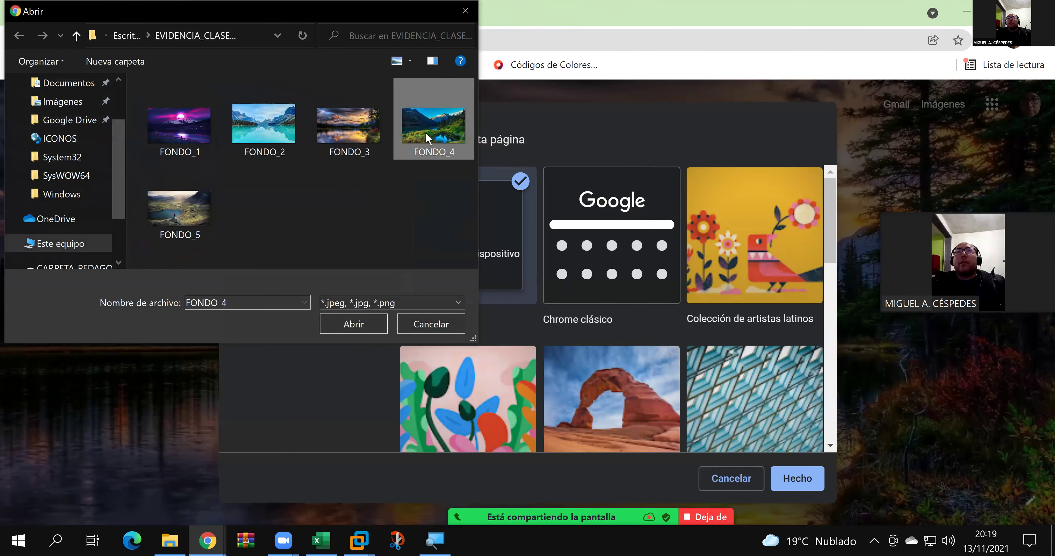
double_click(426, 132)
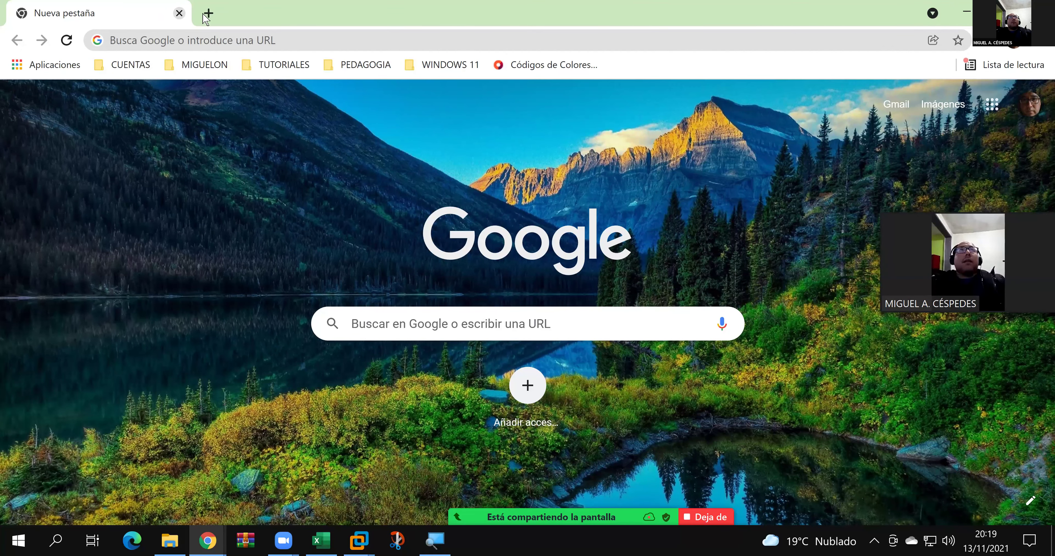
- In a new tab, search FB and open the Facebook login page
key(ctrl+t)
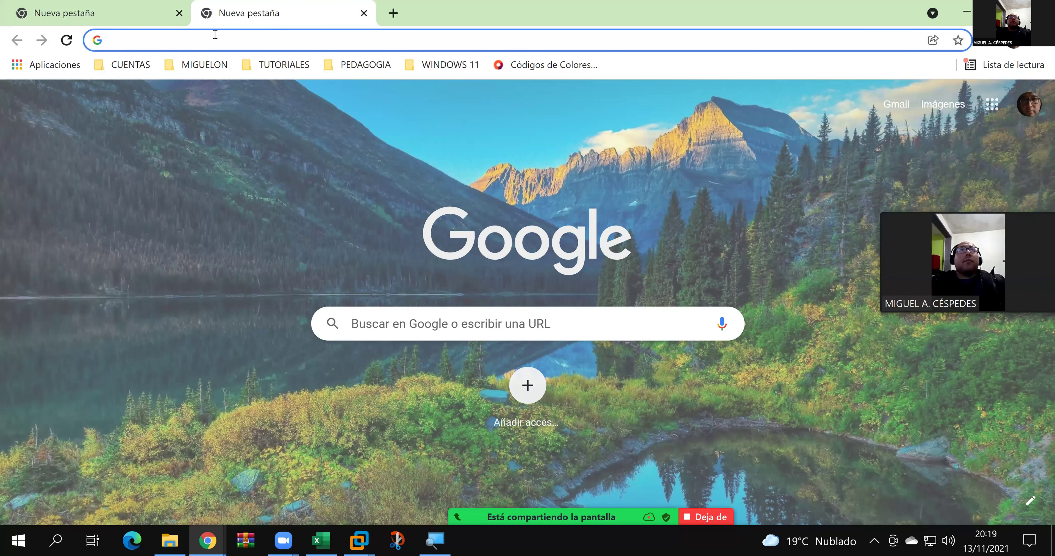
text(FB)
key(Return)
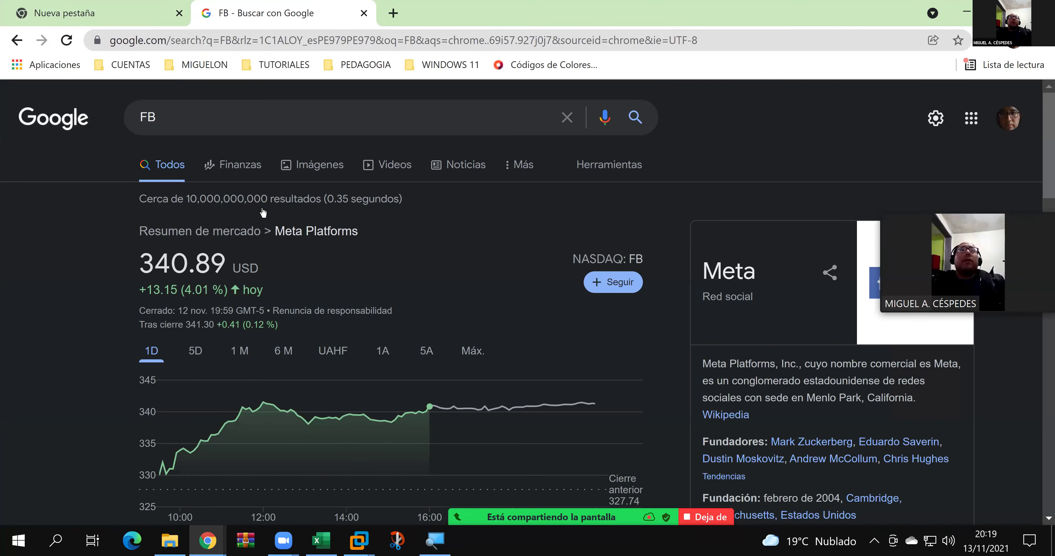
scroll(262, 271, down, 3)
scroll(266, 340, down, 3)
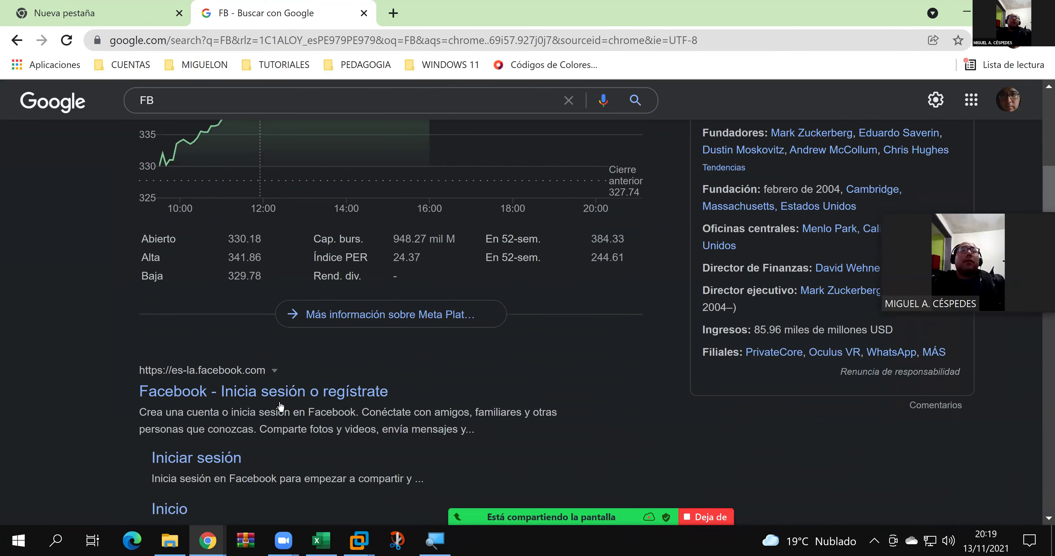
click(282, 391)
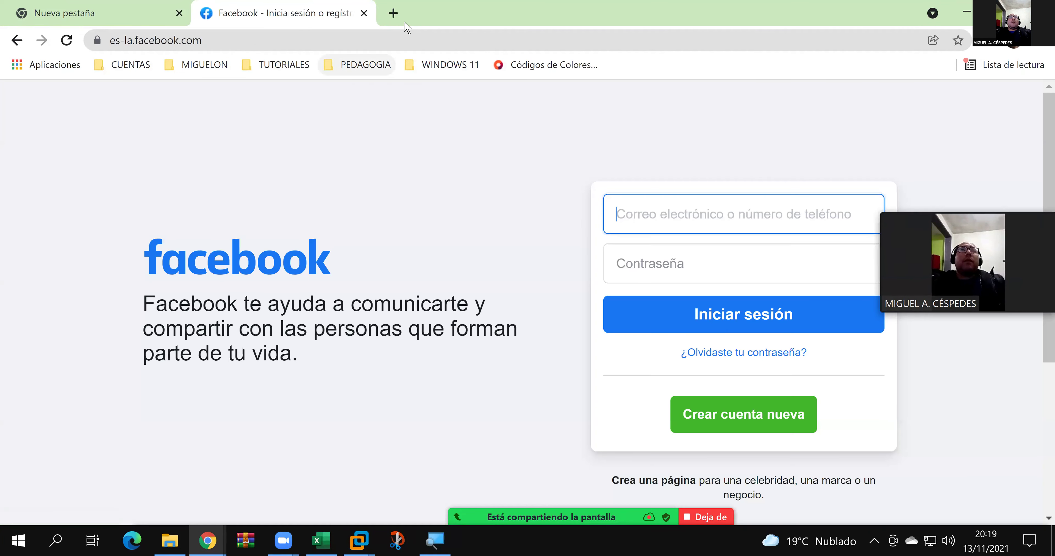
- In another new tab, search YT and open YouTube
click(397, 17)
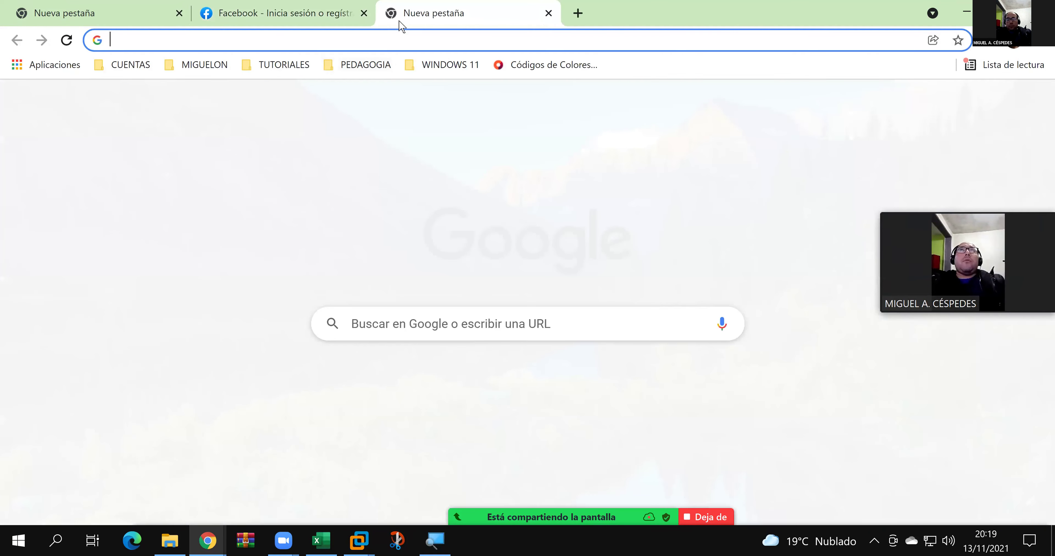
text(YT)
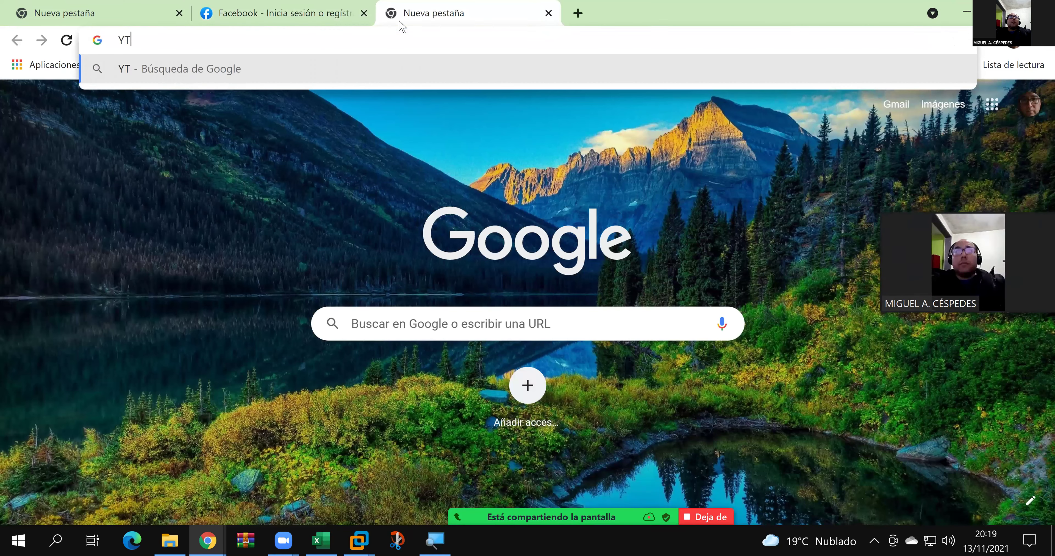
key(Return)
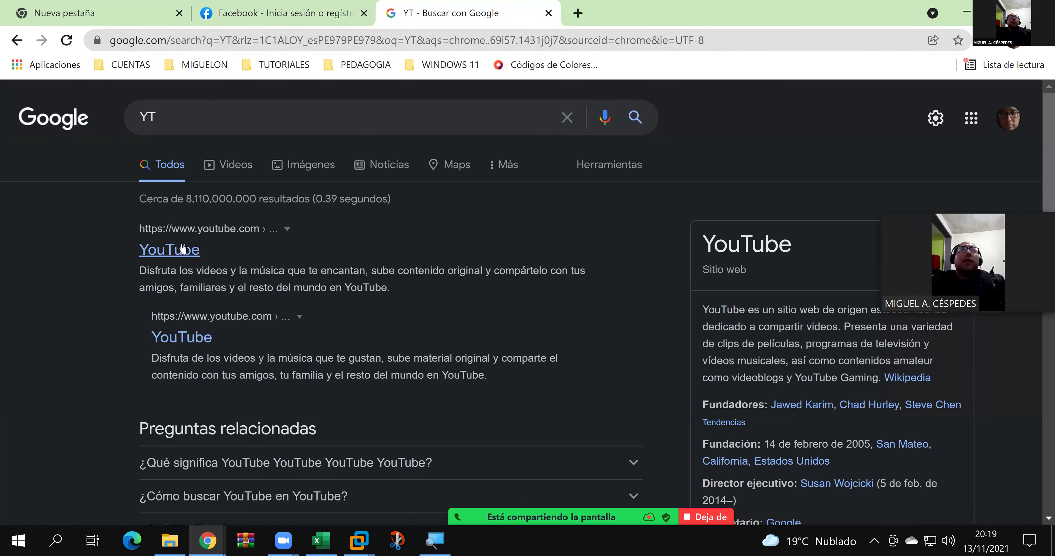
click(182, 246)
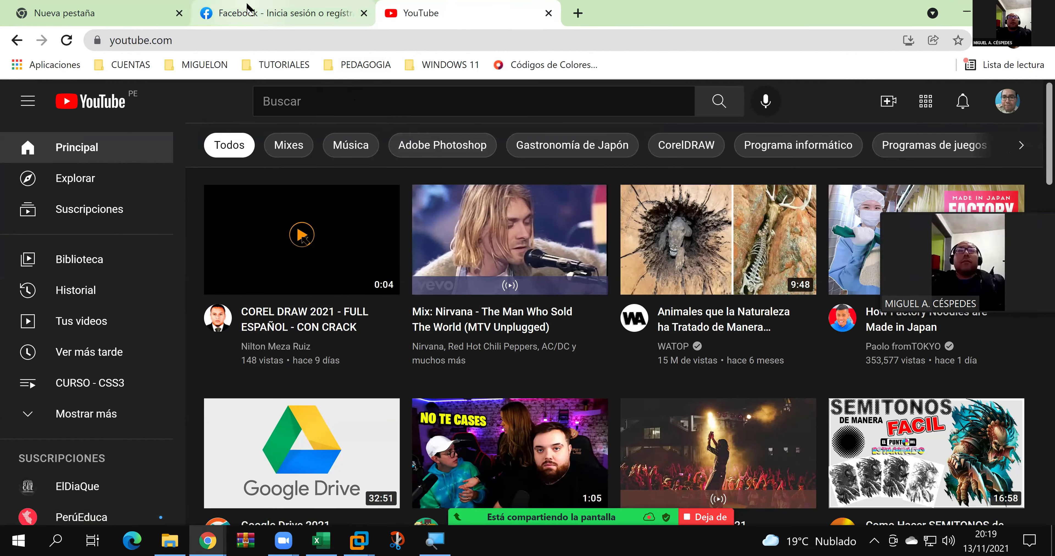
- Copy the Facebook page address, then return to the new-tab page
click(250, 12)
click(269, 33)
double_click(269, 30)
triple_click(269, 32)
key(ctrl+c)
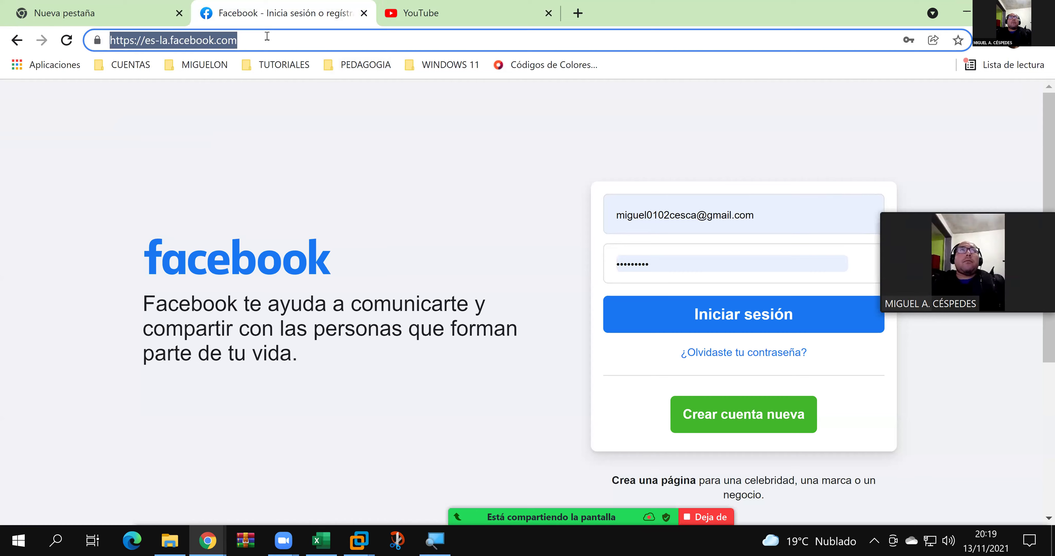
right_click(267, 36)
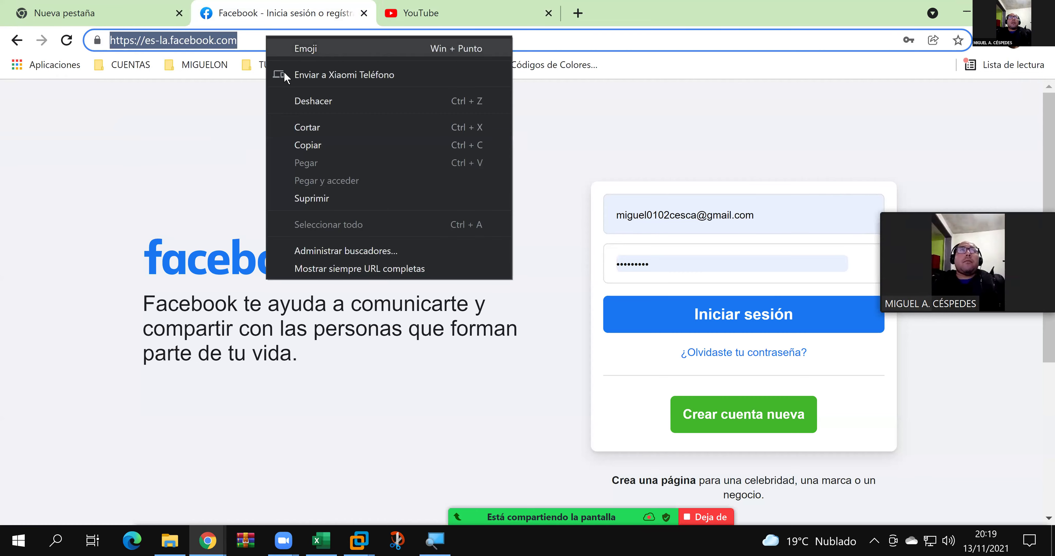
click(309, 145)
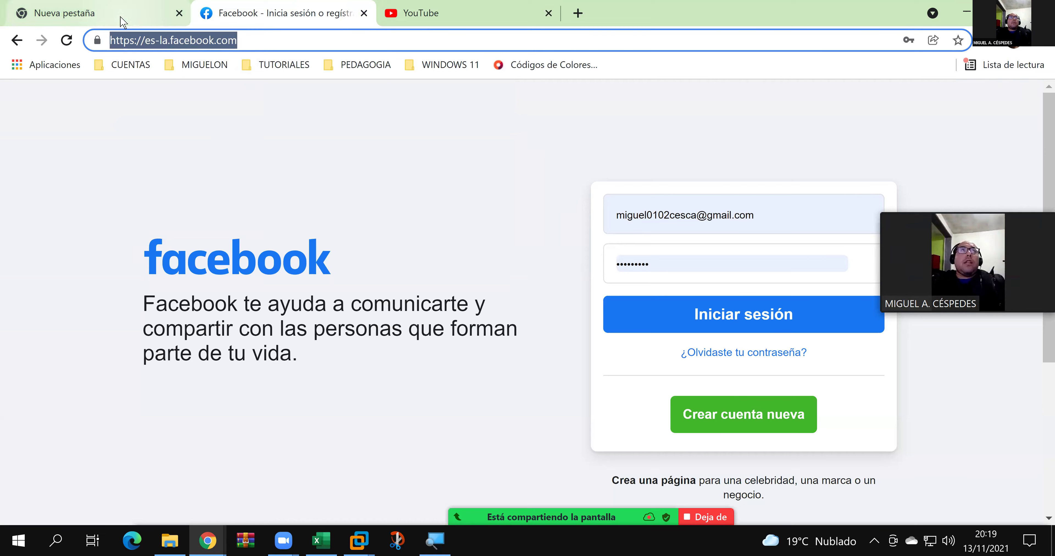
key(ctrl+1)
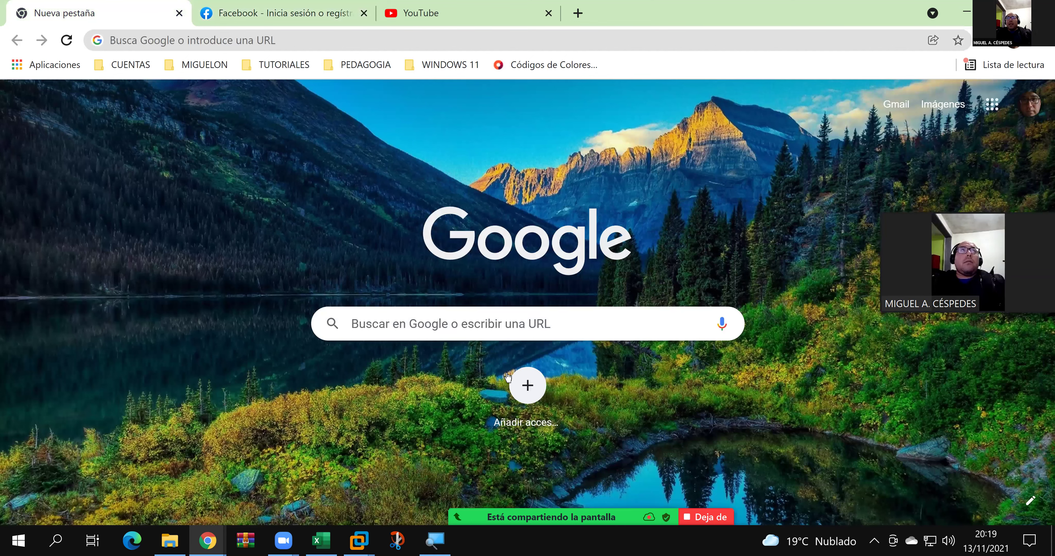
click(528, 385)
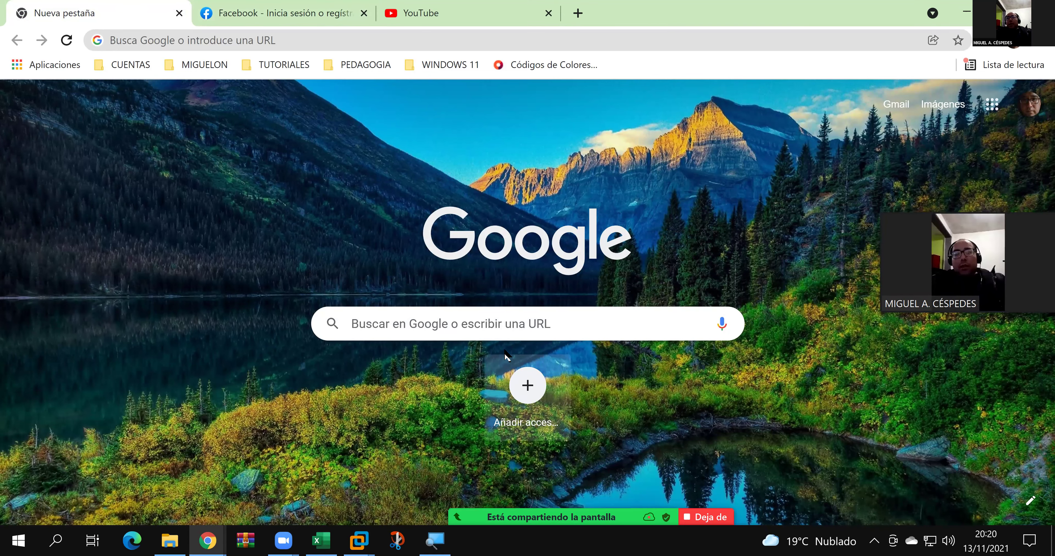
text(FACE)
key(Tab)
key(ctrl+v)
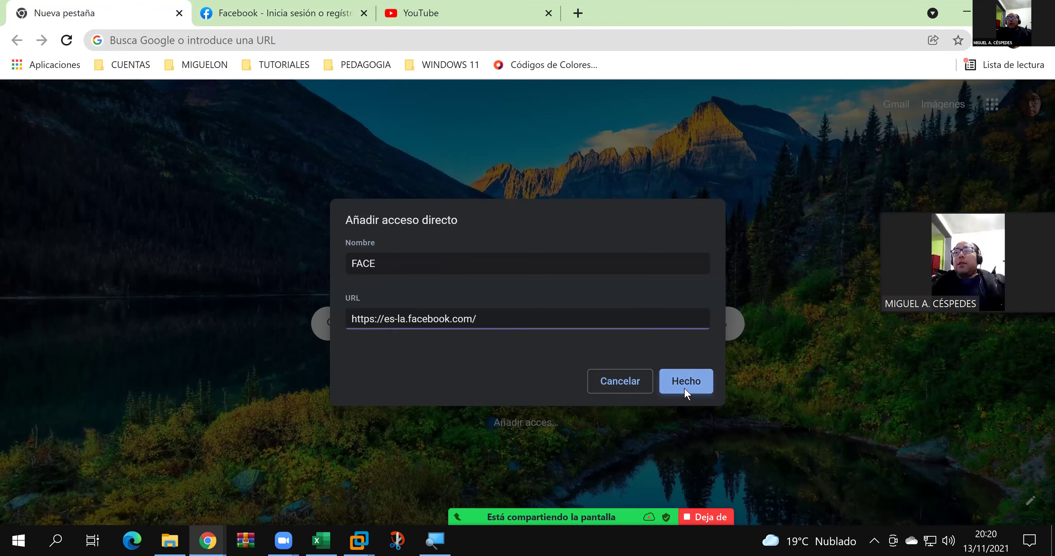
key(Return)
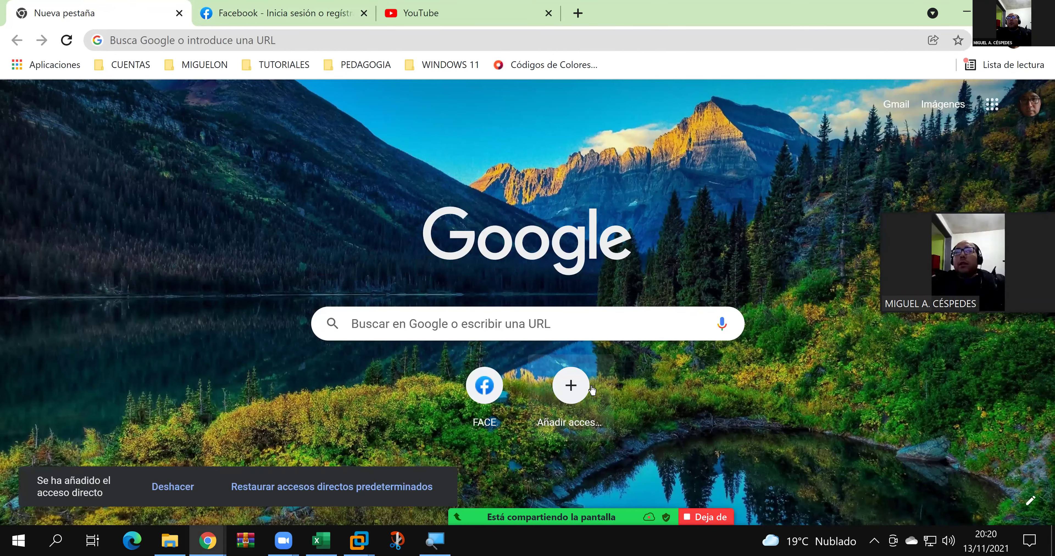
key(Return)
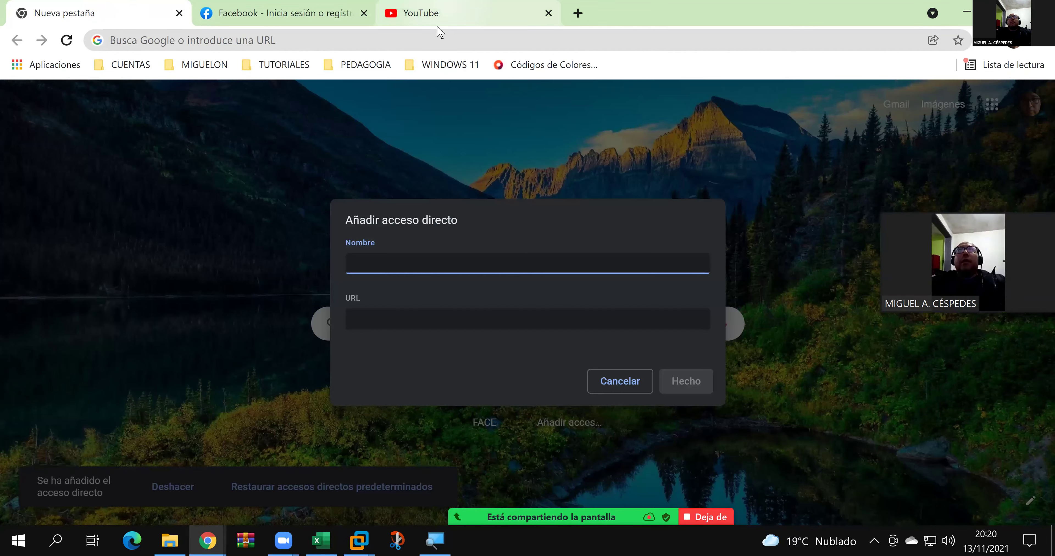
click(437, 27)
click(434, 40)
key(shift+Left)
key(shift+Left)
key(shift+Left)
key(shift+Left)
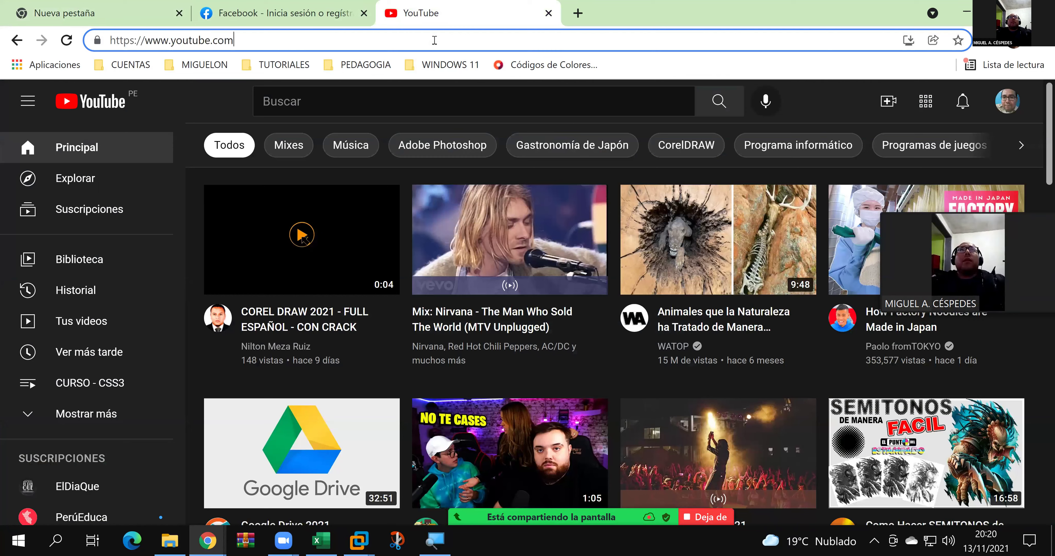
key(shift+Home)
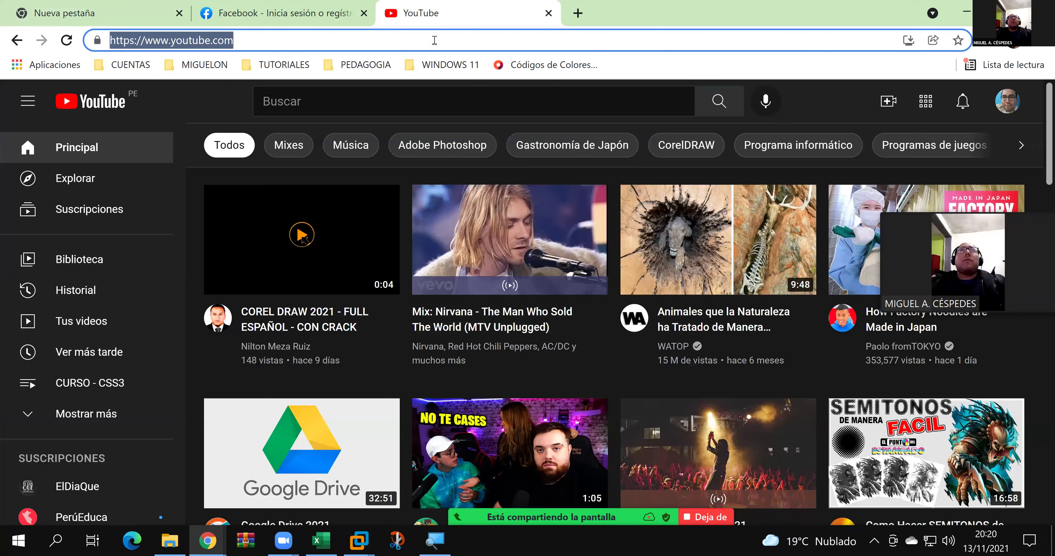
key(End)
key(shift+Left)
key(shift+Left)
key(shift+Left)
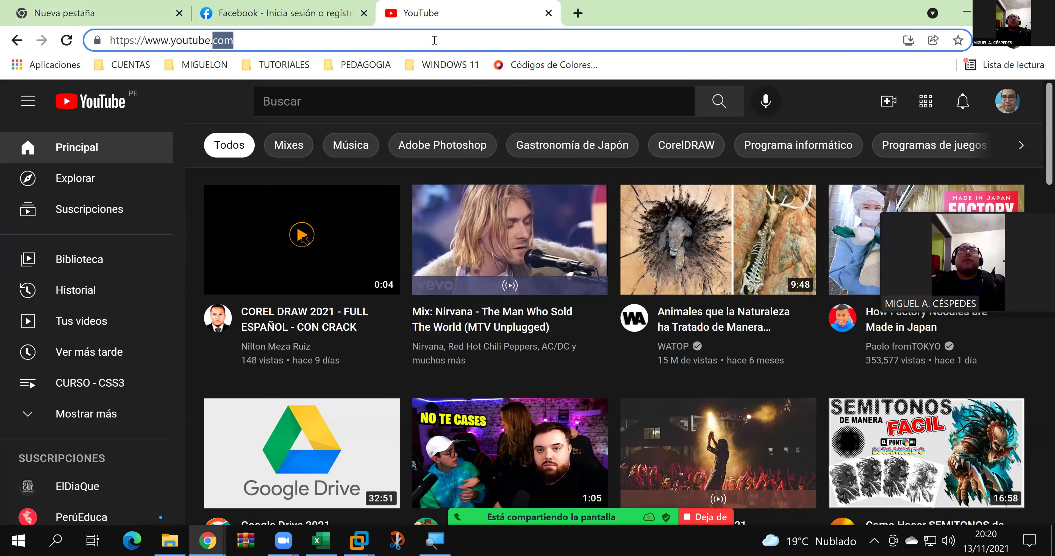
key(shift+Home)
right_click(434, 40)
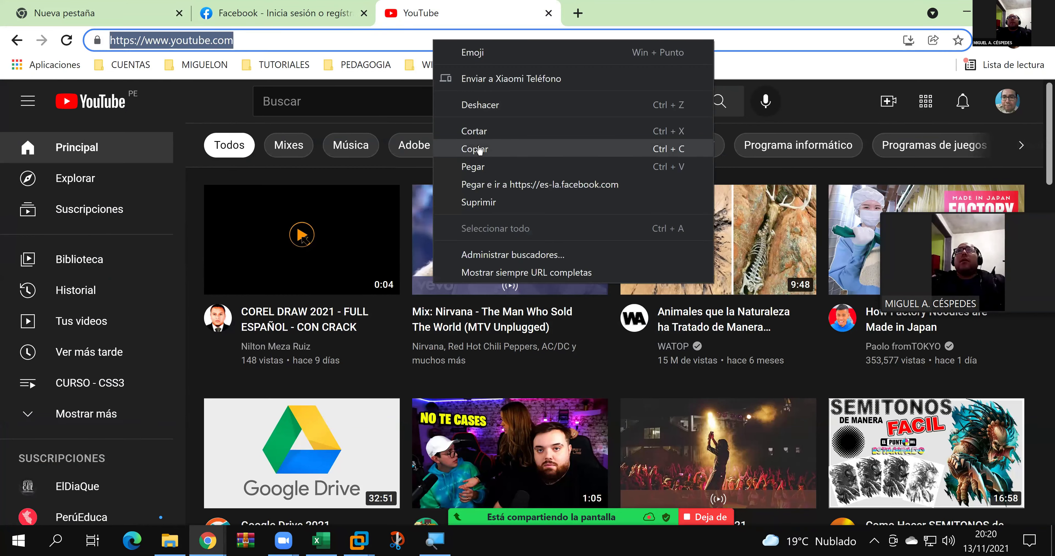
click(478, 148)
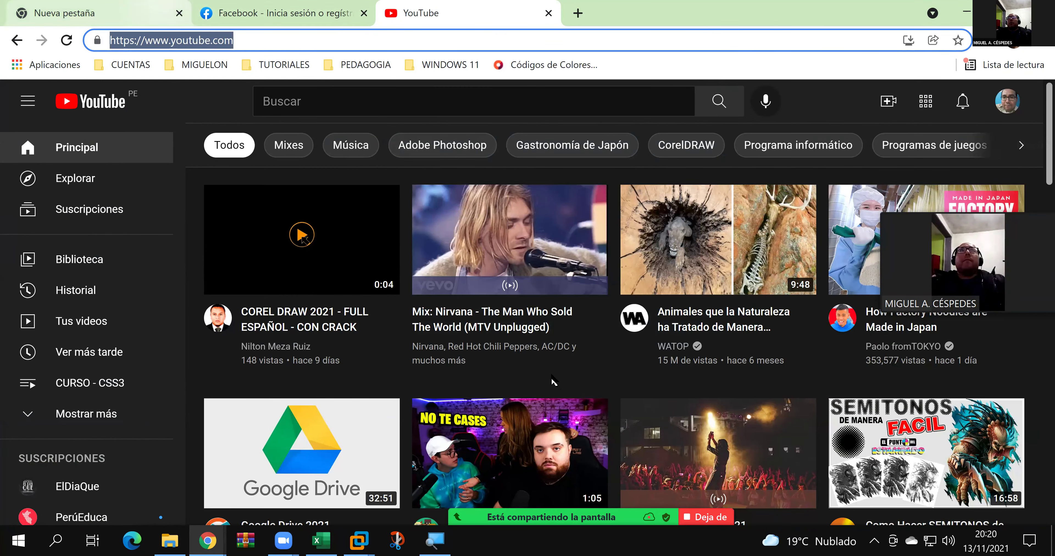
key(ctrl+Tab)
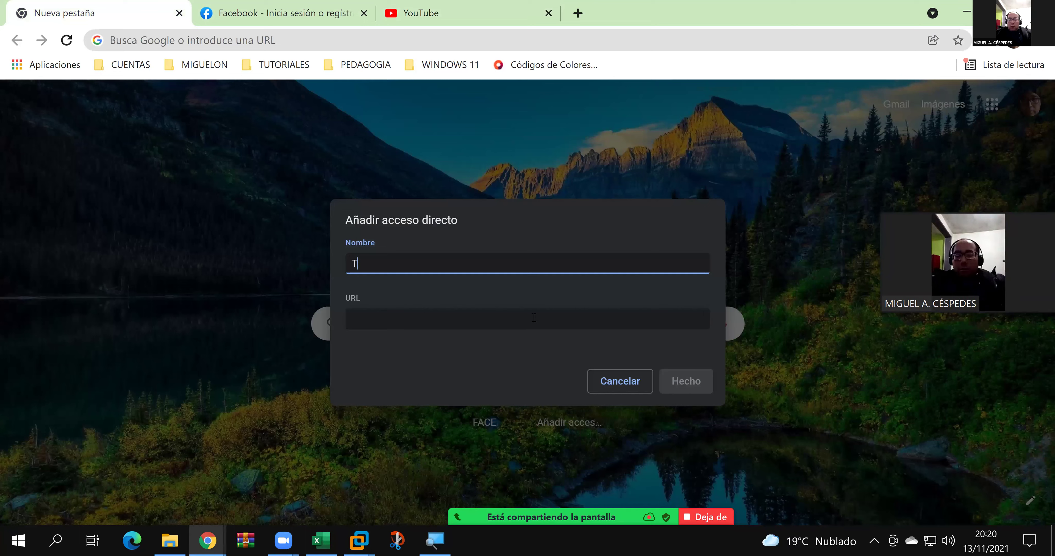
text(TU)
key(BackSpace)
key(BackSpace)
text(YOUTUBE)
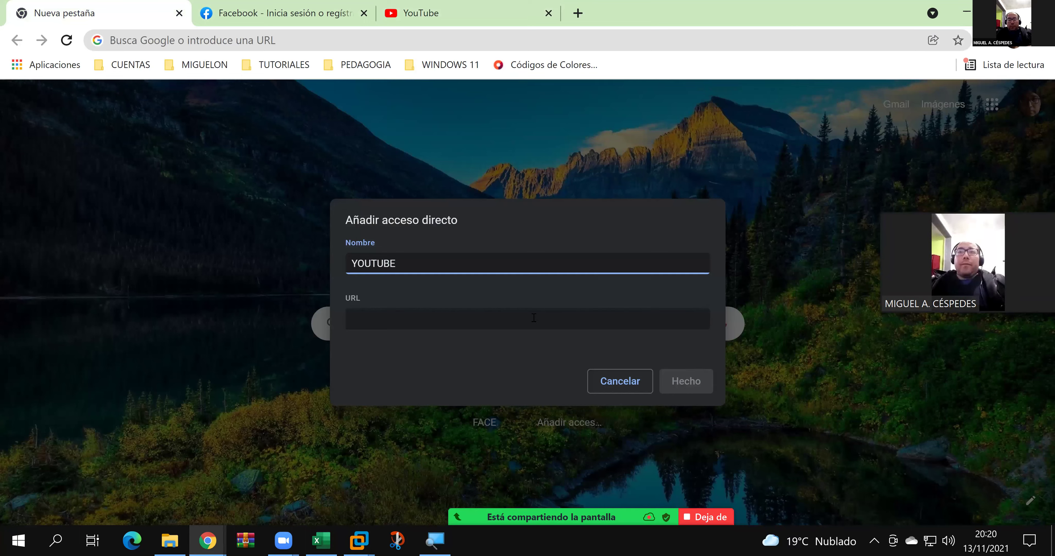
click(534, 318)
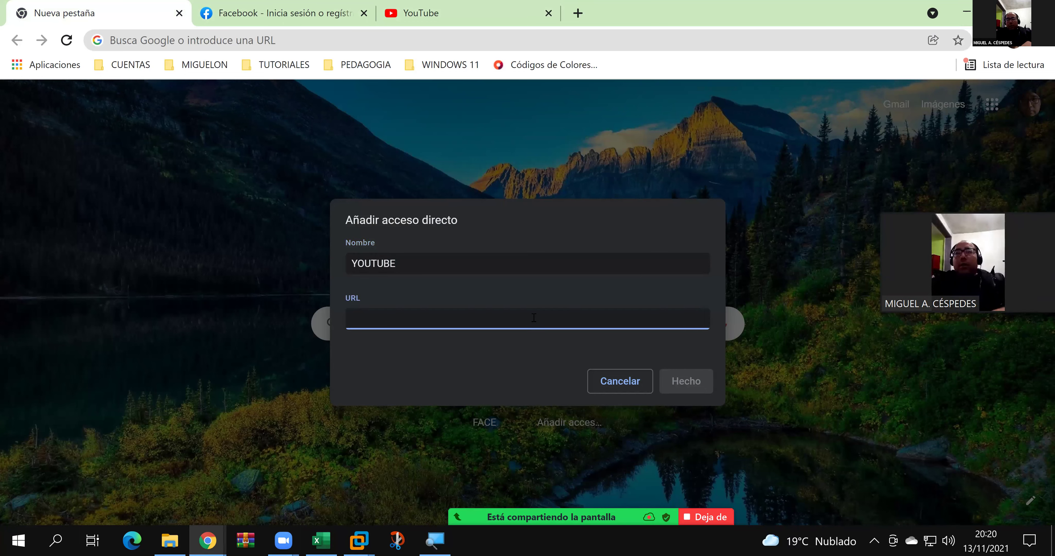
key(ctrl+v)
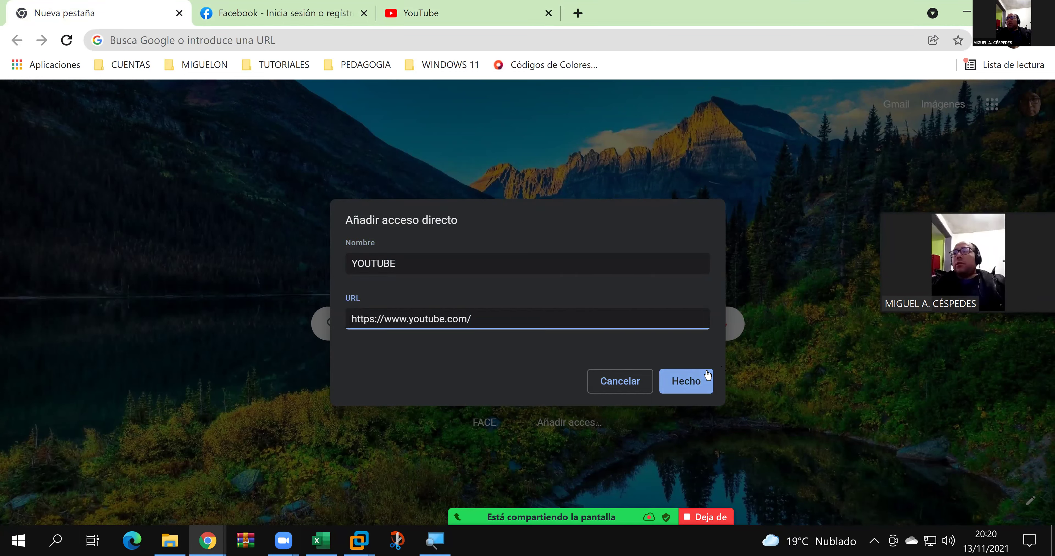
key(Return)
click(364, 13)
click(364, 14)
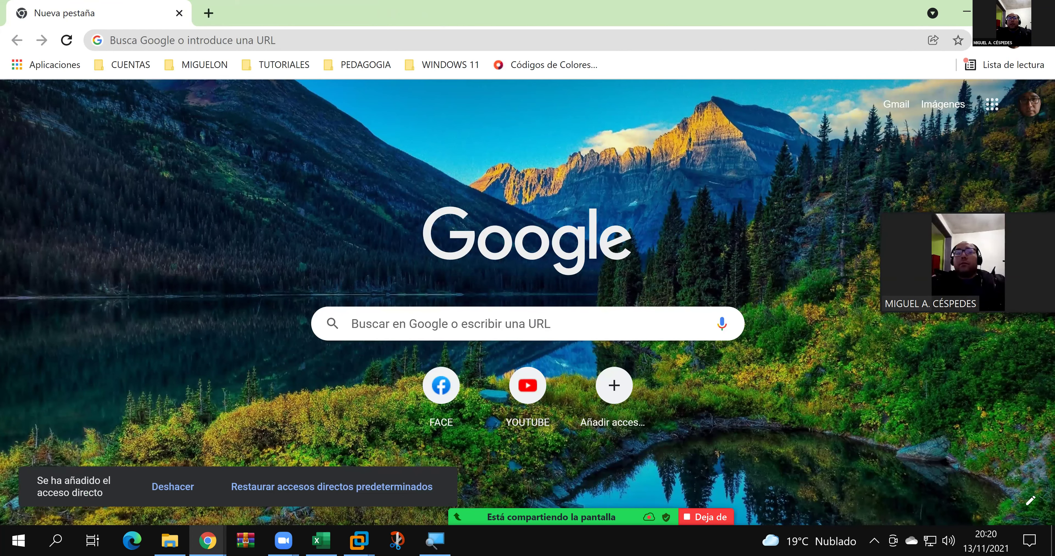
click(211, 15)
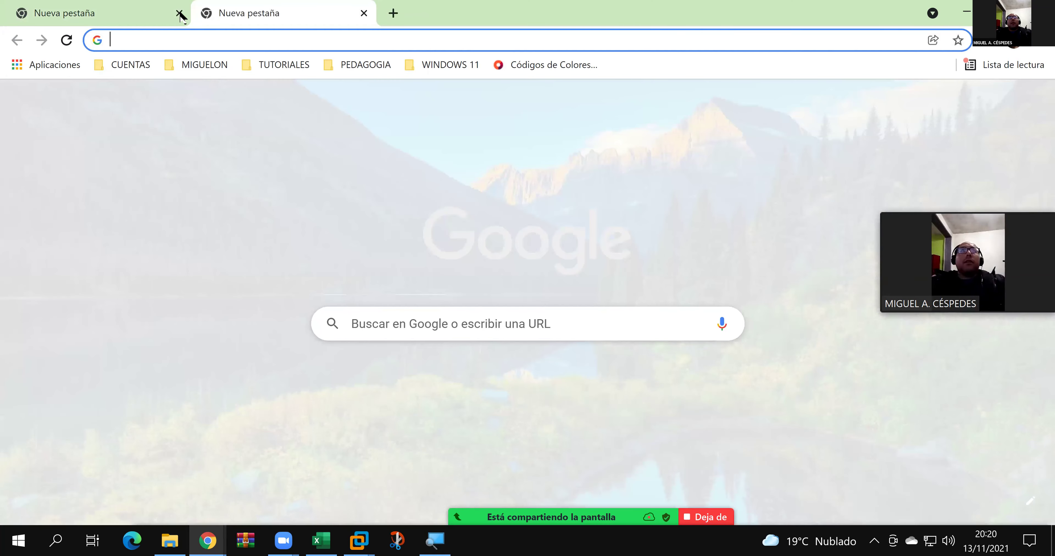
key(ctrl+w)
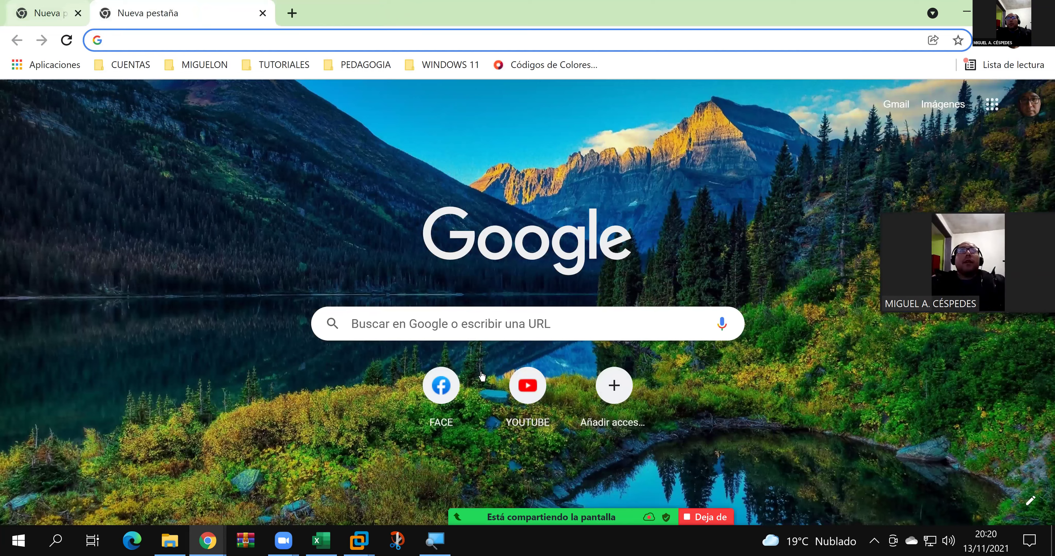
click(525, 386)
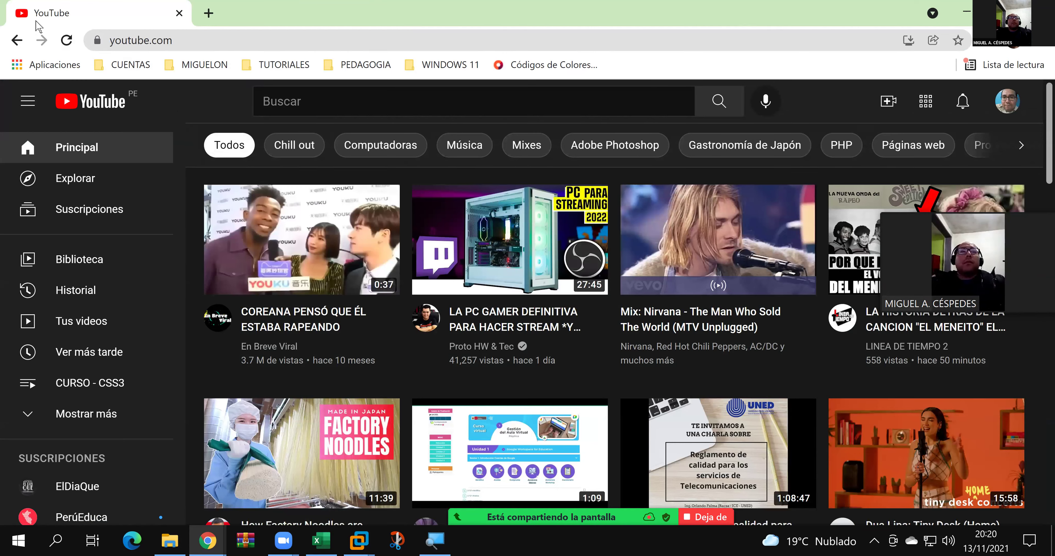
key(alt+Left)
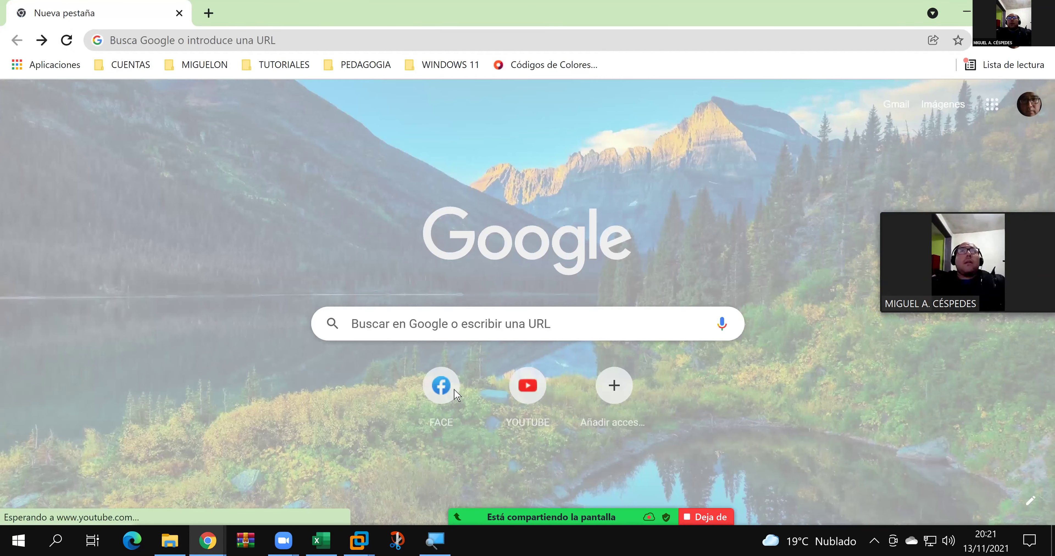
click(454, 389)
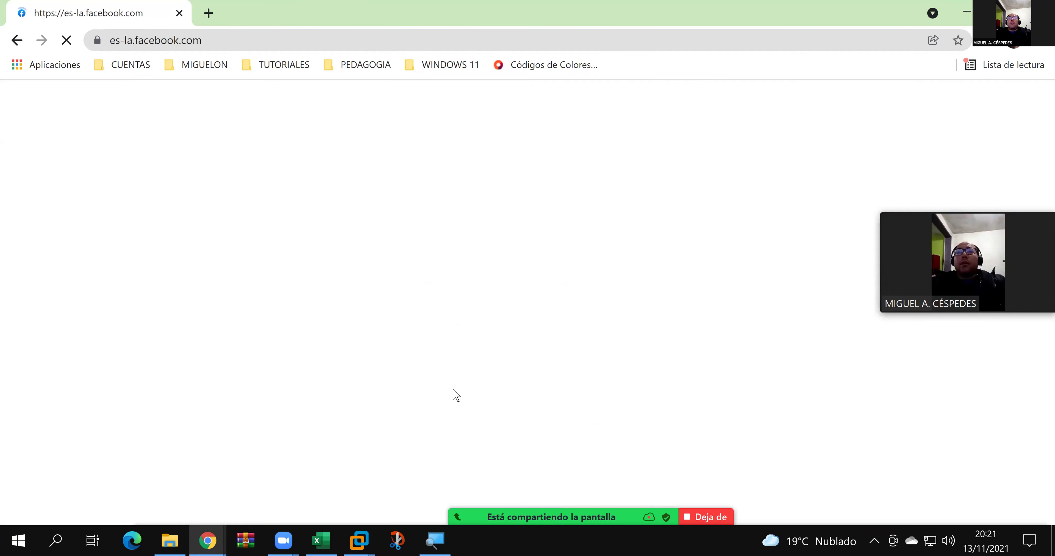
click(17, 40)
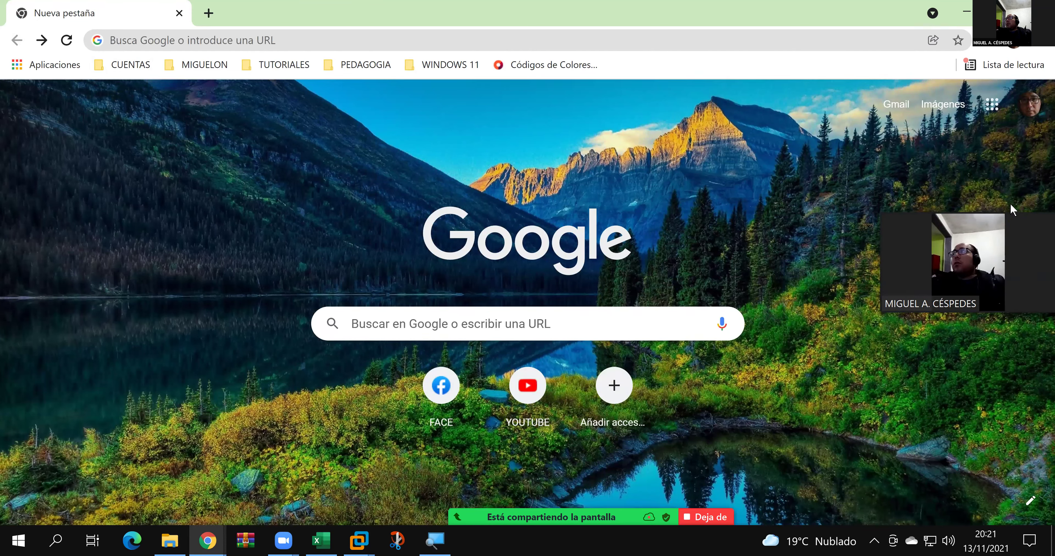
mouse_move(1011, 209)
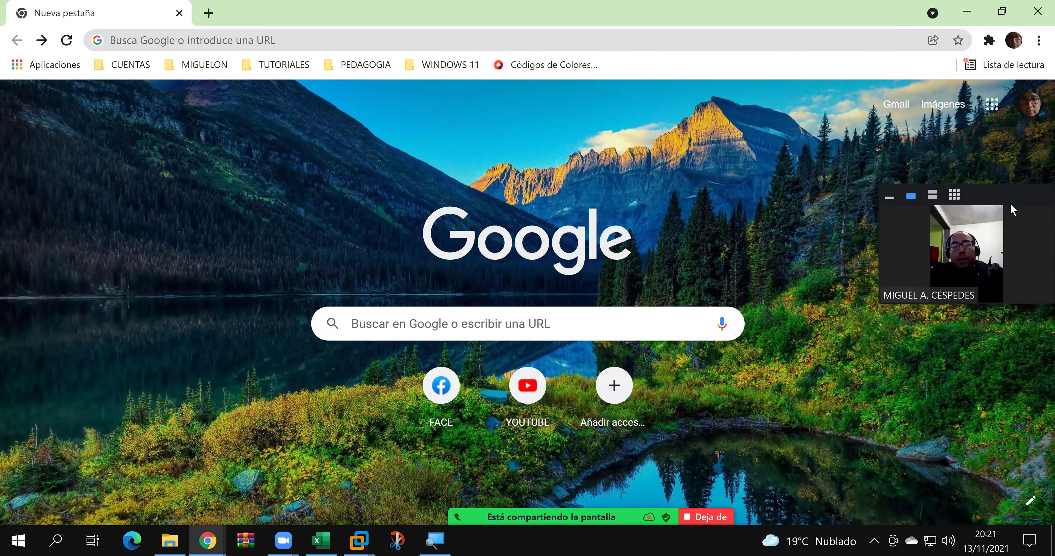
click(927, 199)
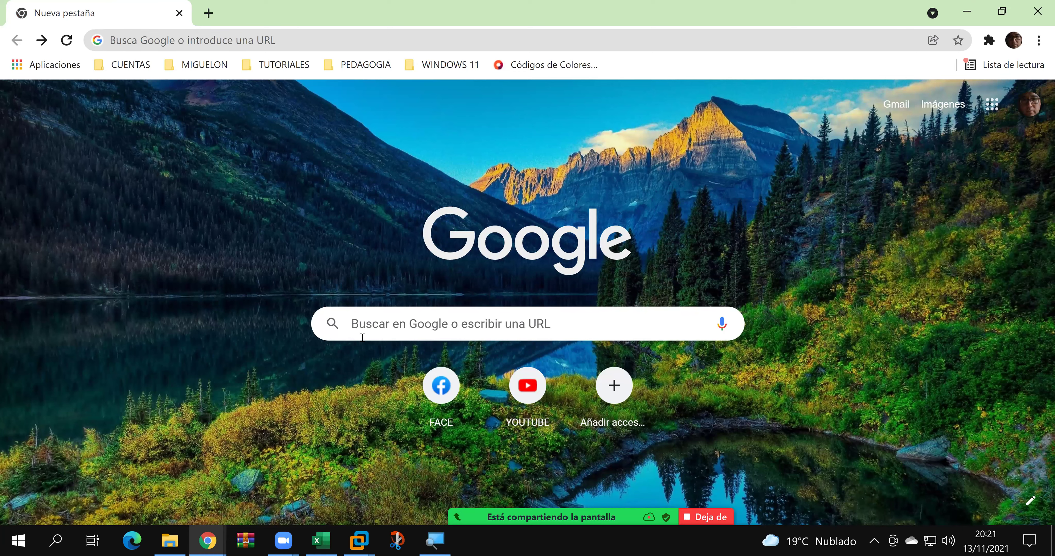
- Take a full-screen snip of the customized new-tab page with Recorte y anotación
click(398, 543)
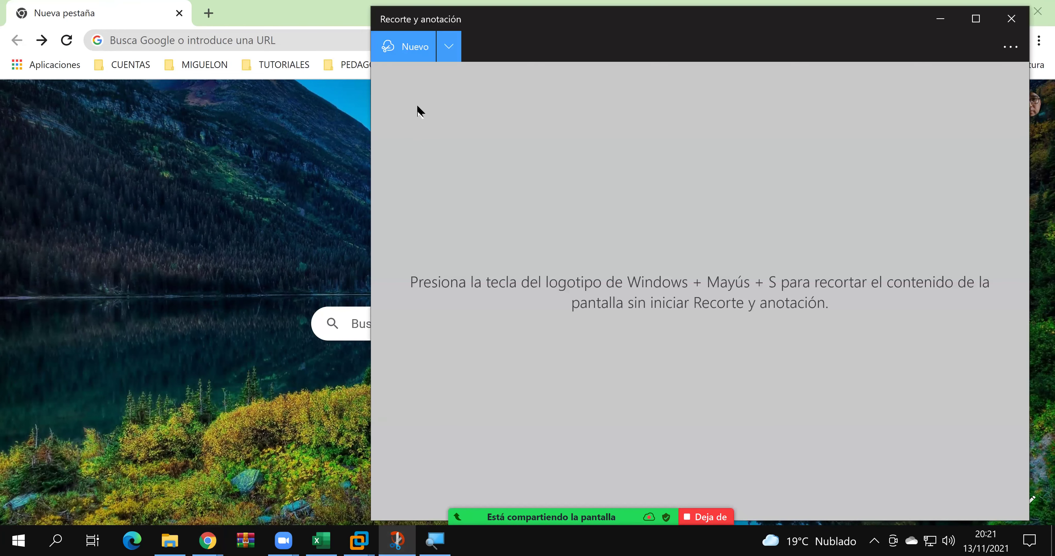
click(448, 45)
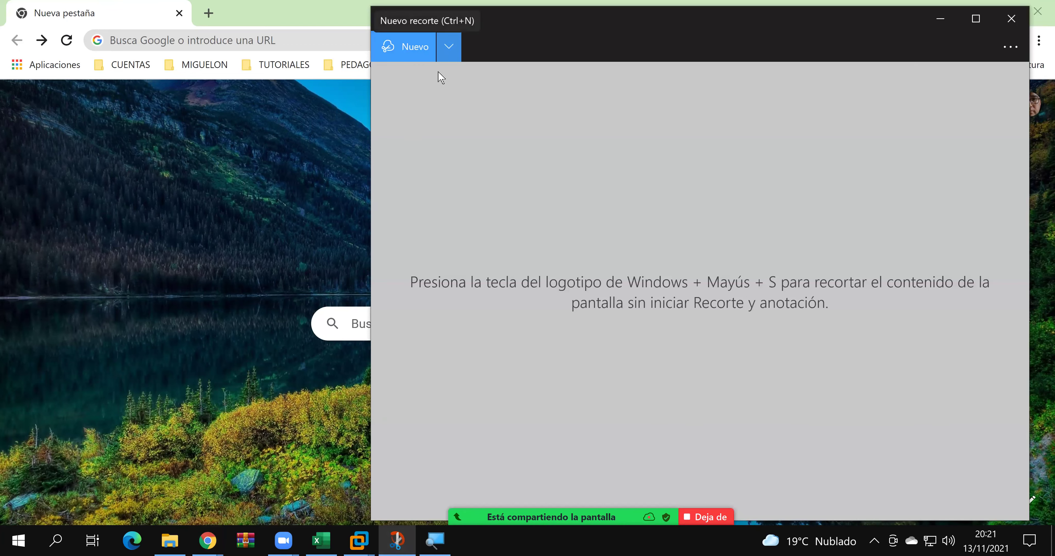
click(435, 80)
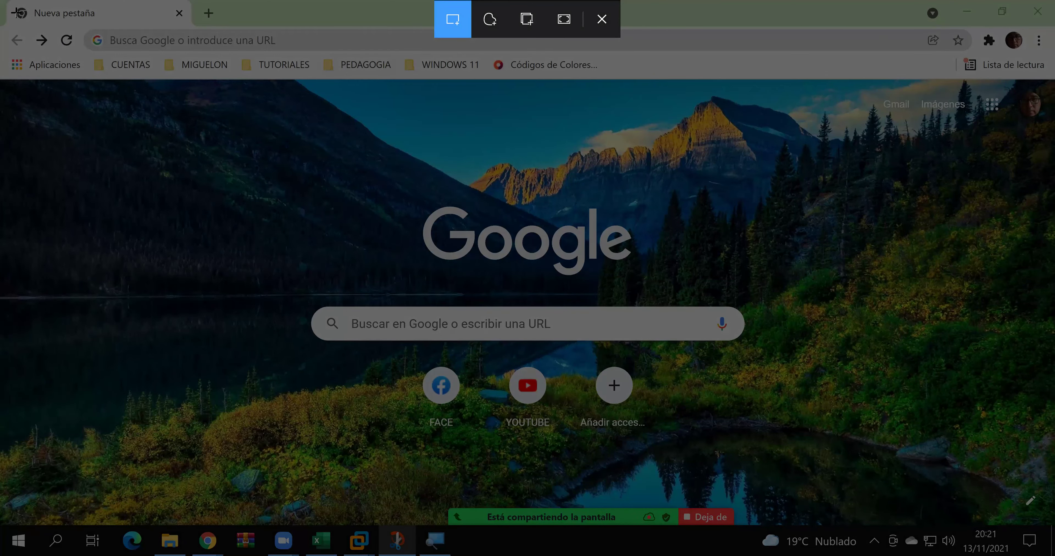
drag(1, 1, 1004, 481)
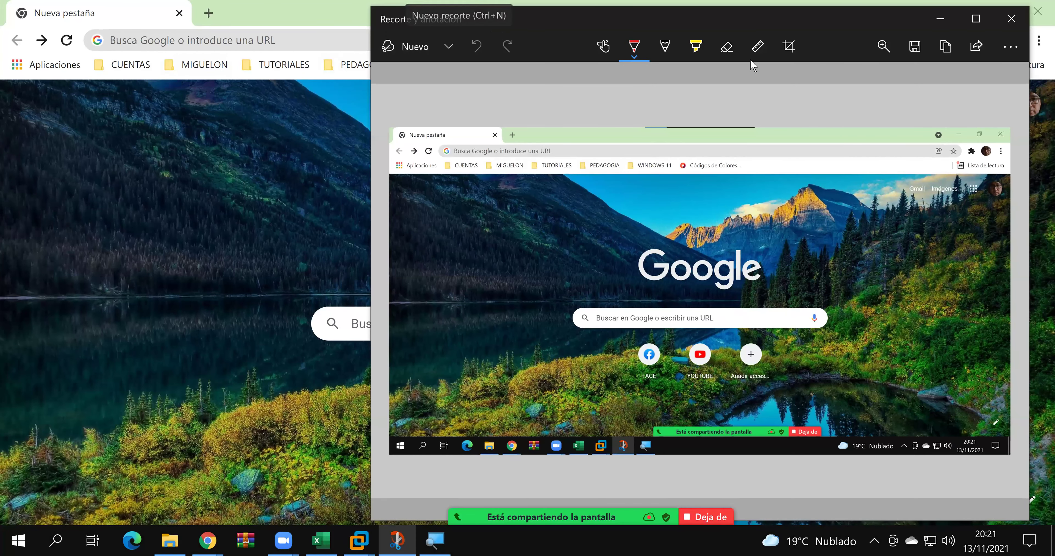
- Save the screenshot as EVIDENCIA_01 in the Desktop EVIDENCIA class folder
click(910, 50)
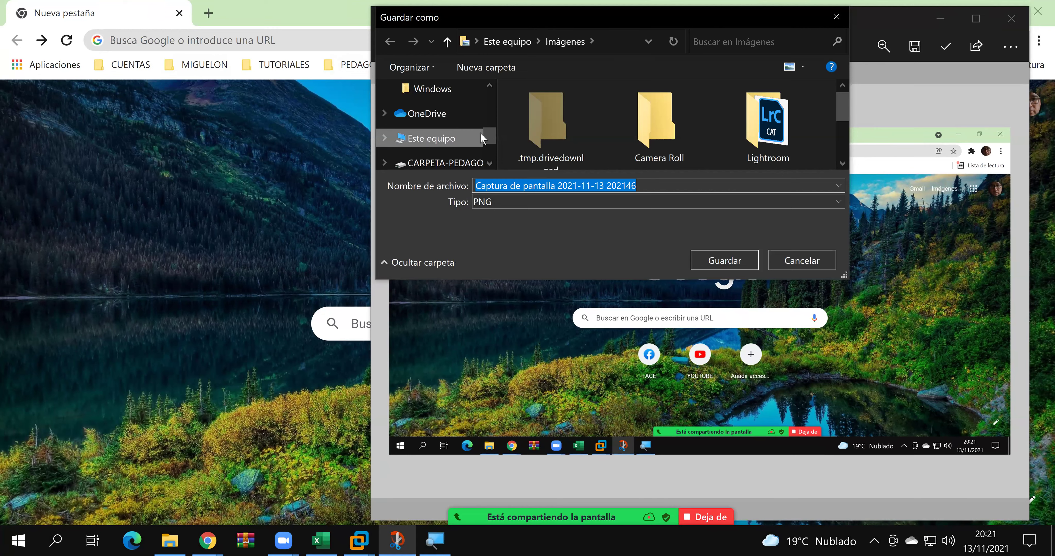
drag(486, 131, 489, 117)
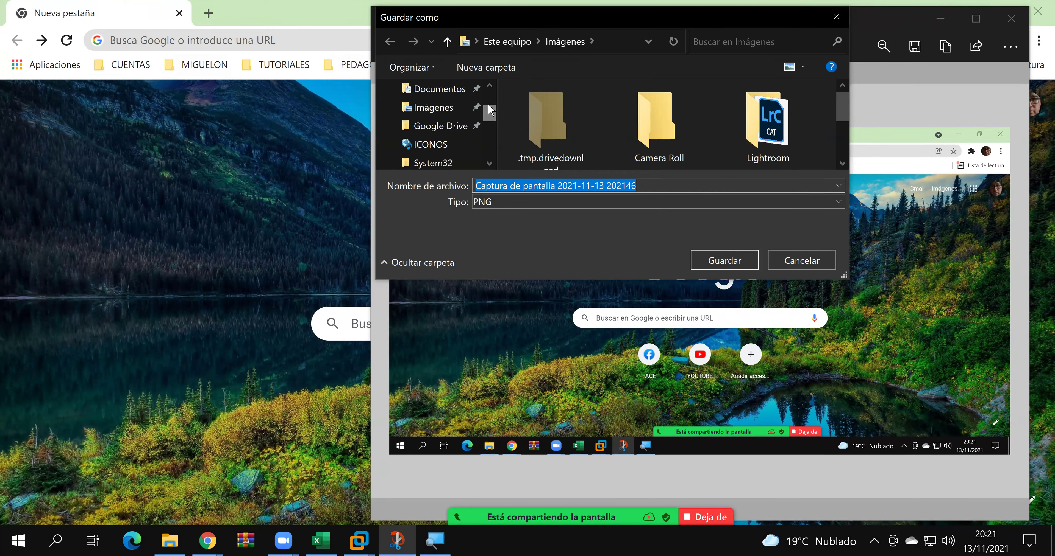
click(446, 89)
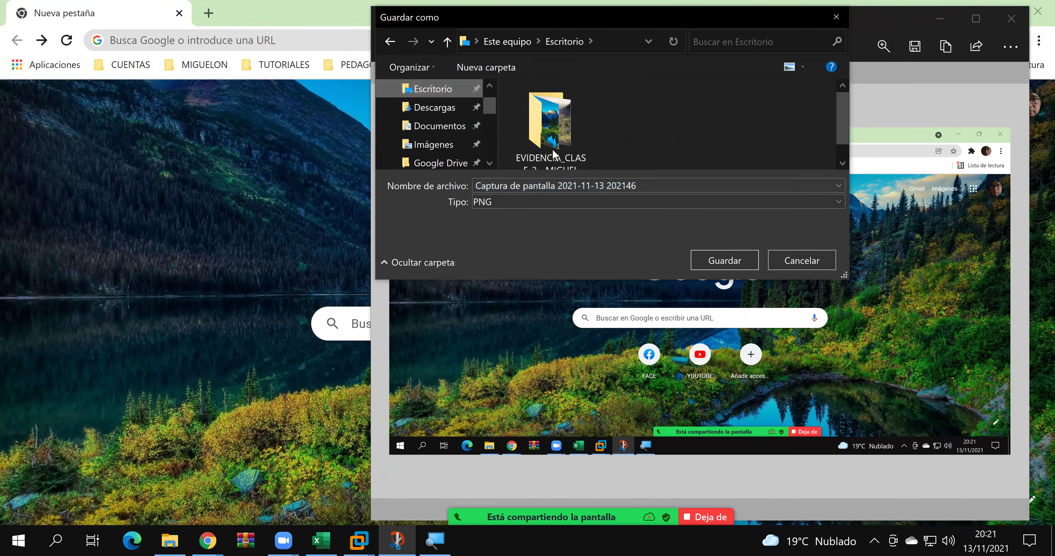
double_click(552, 151)
click(562, 183)
text(EV)
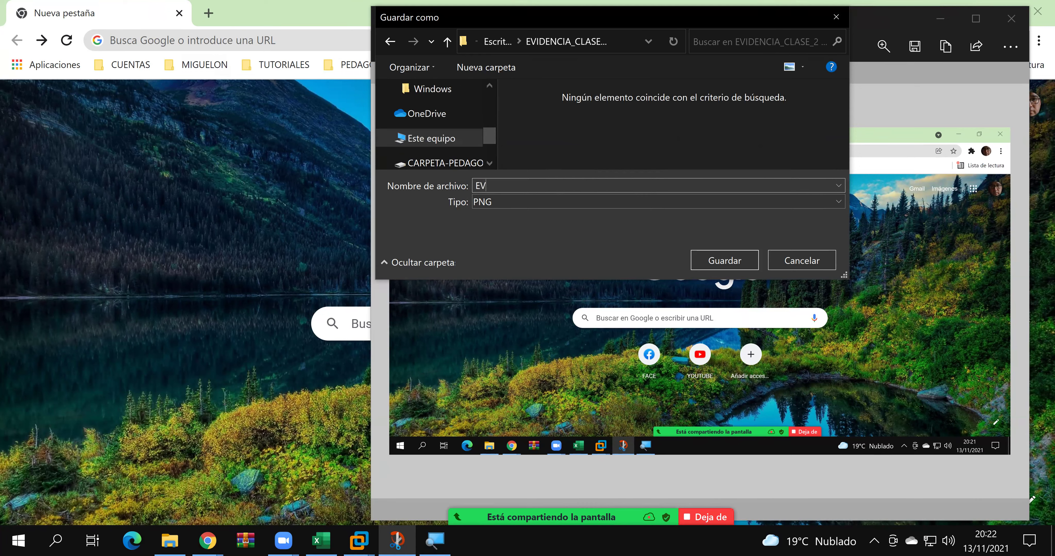
text(IDENCIA_01)
key(Return)
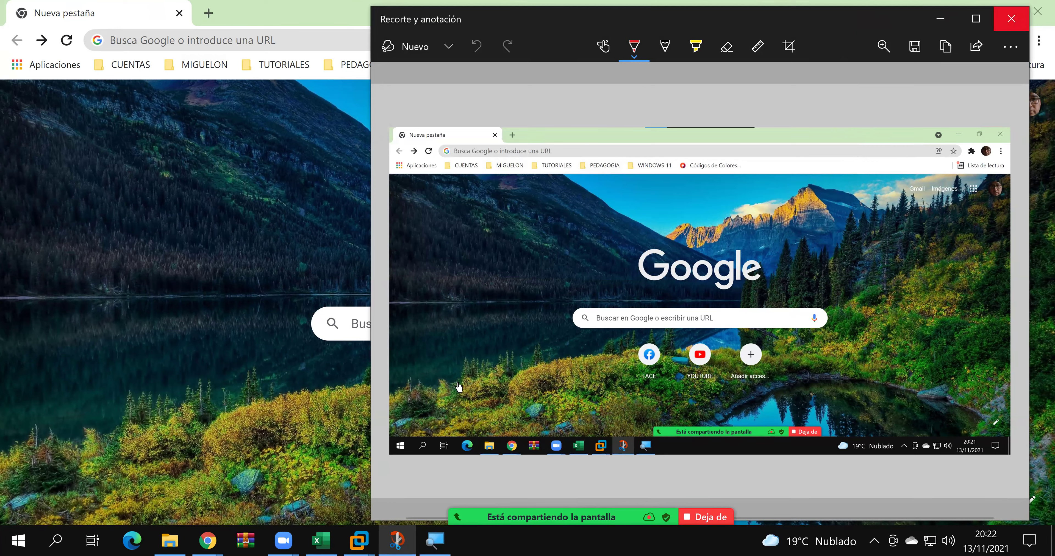
- Close the snipping tool and open Gmail's Notificaciones inbox category
click(1011, 18)
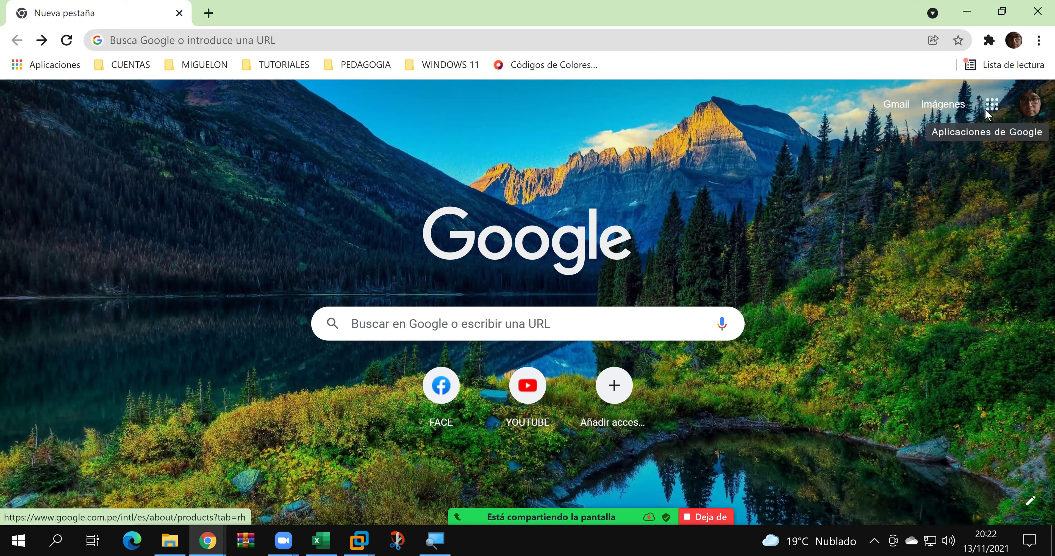
click(903, 109)
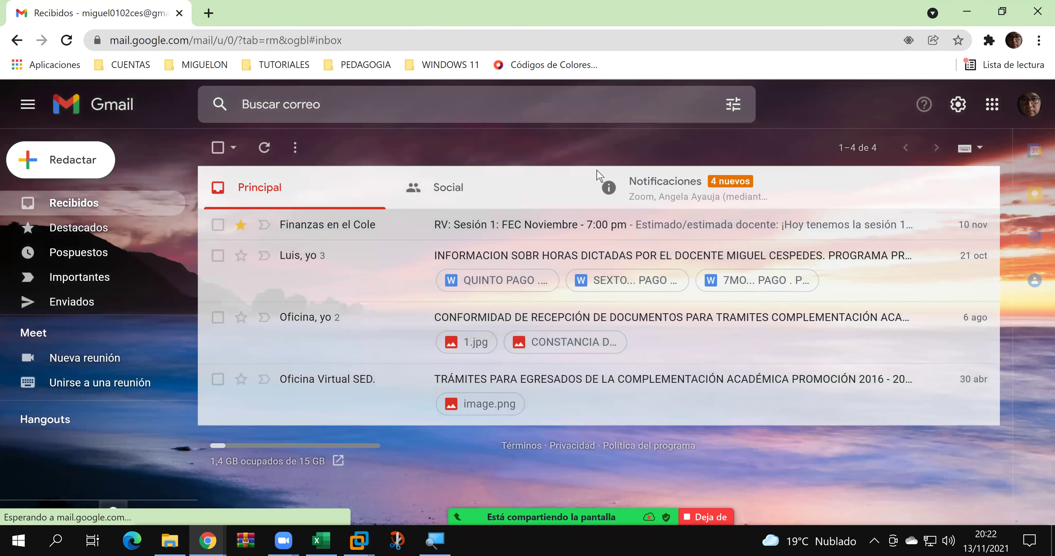
click(692, 187)
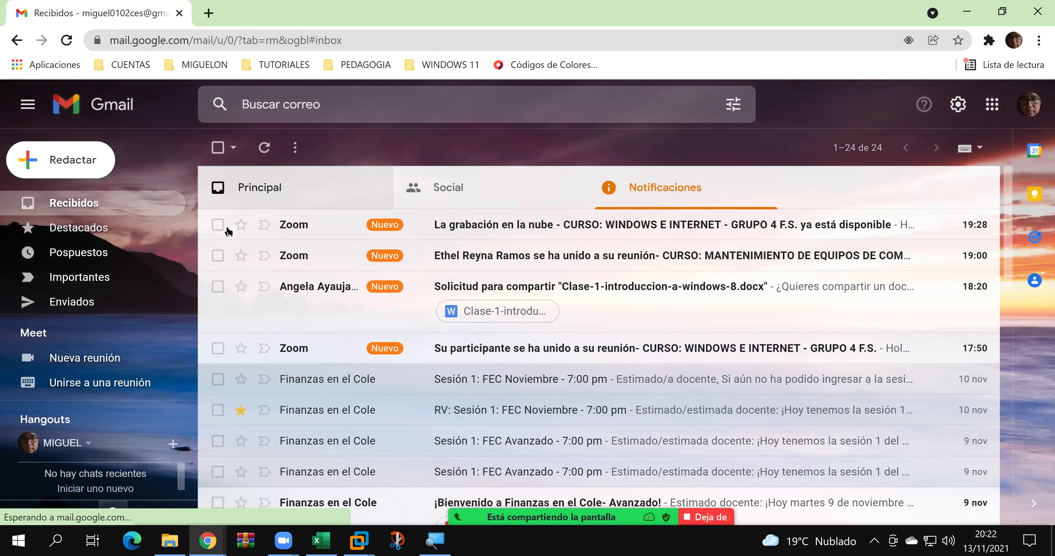
- Star the first Zoom email, then move the selected Zoom notification emails to trash
click(241, 225)
click(217, 256)
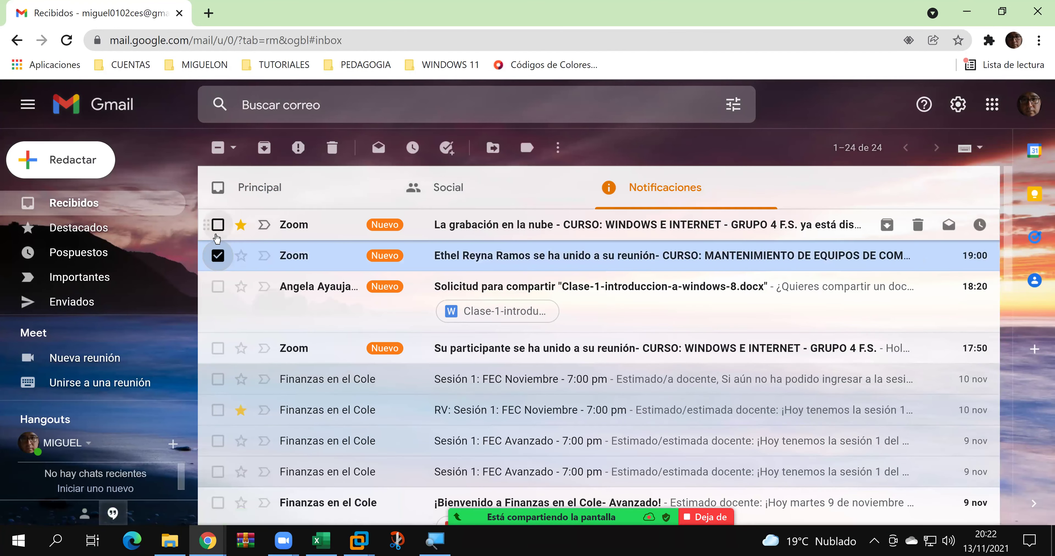
click(217, 225)
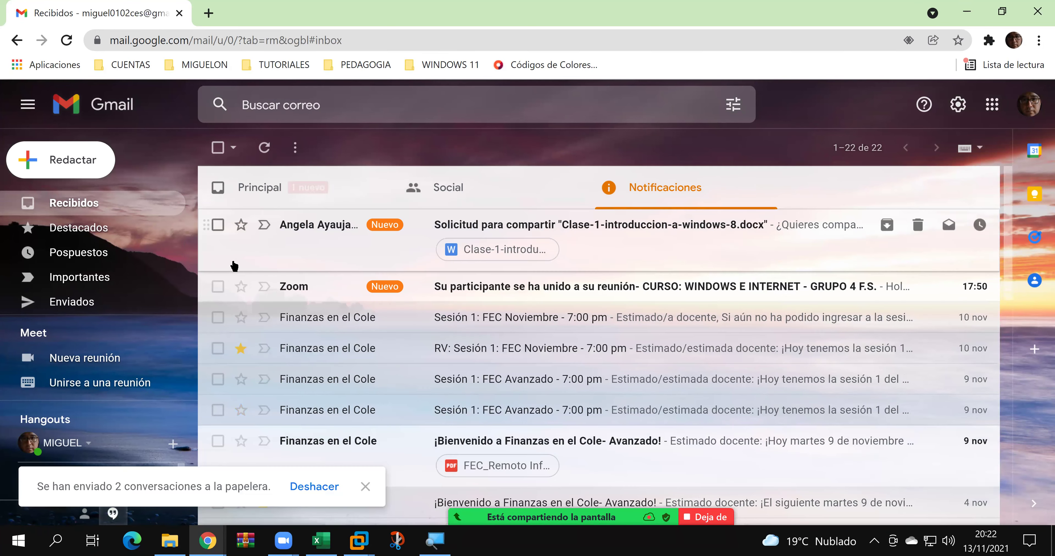
click(217, 286)
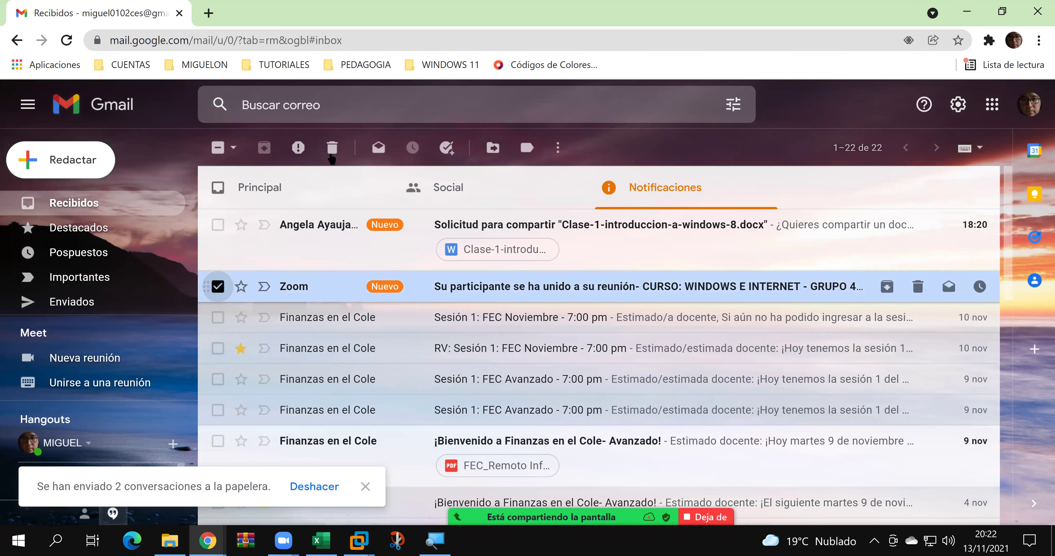
click(332, 148)
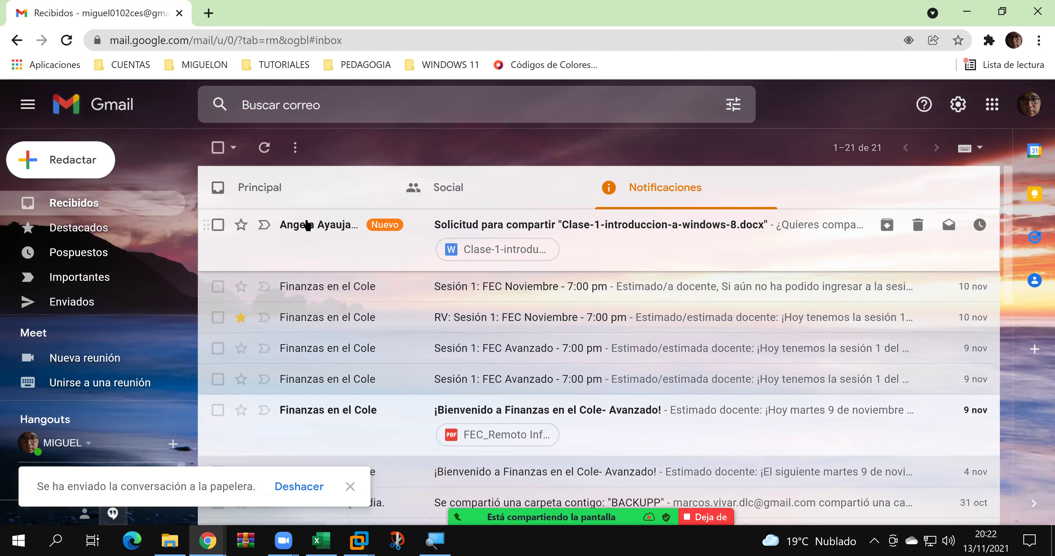
- Read through the document sharing request email and move it to trash
mouse_move(307, 225)
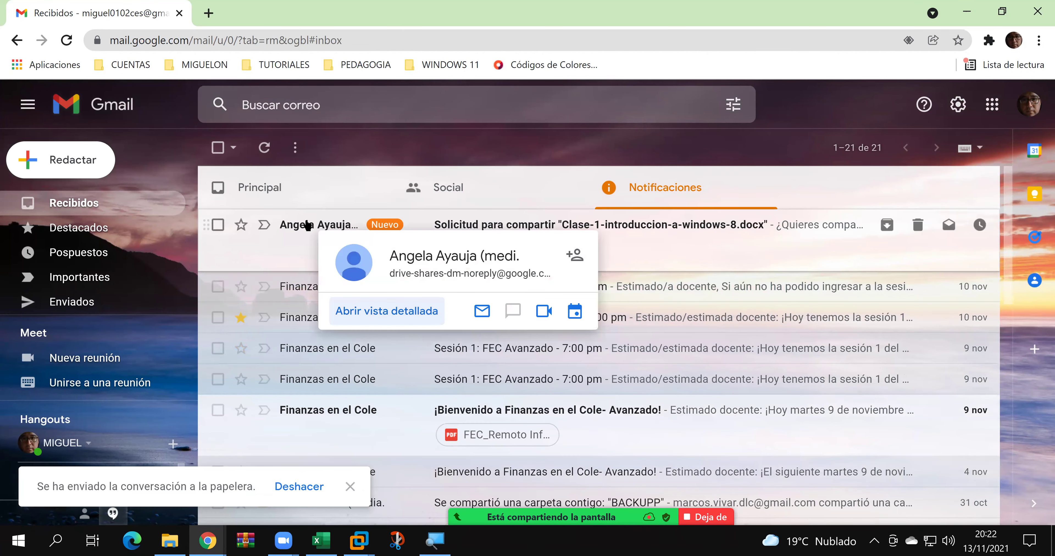
click(308, 226)
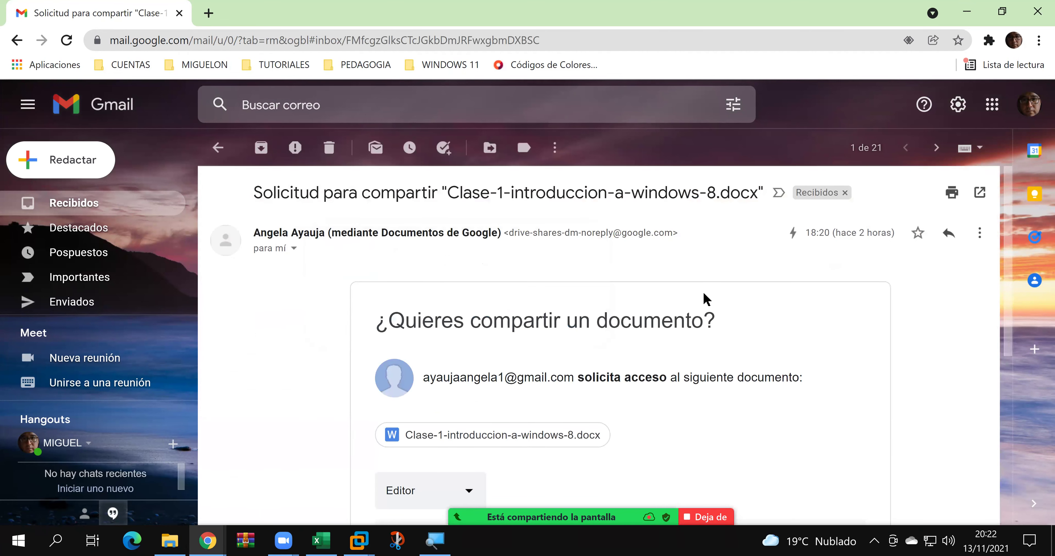
scroll(703, 290, down, 4)
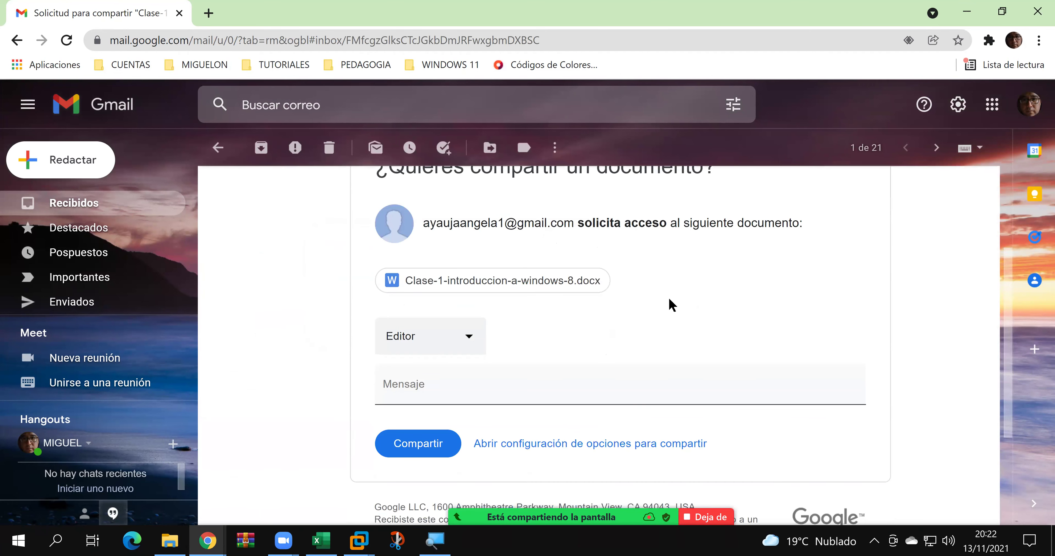
scroll(671, 307, down, 2)
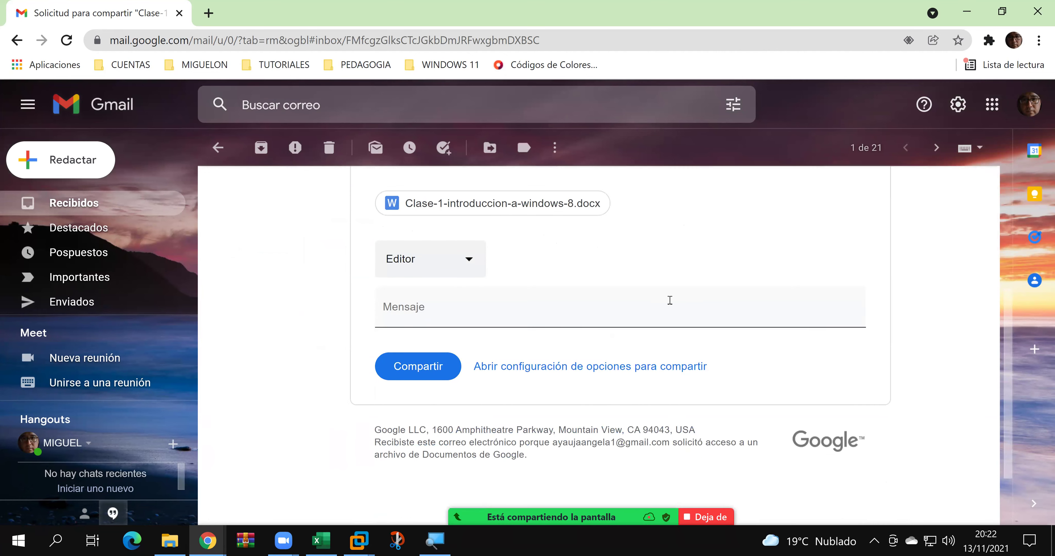
scroll(670, 301, up, 4)
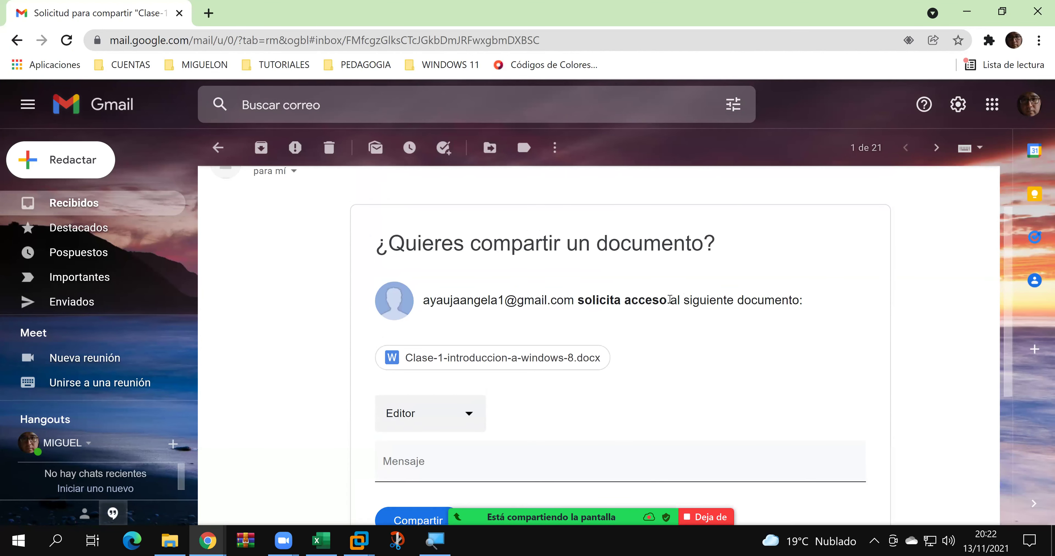
scroll(671, 307, down, 4)
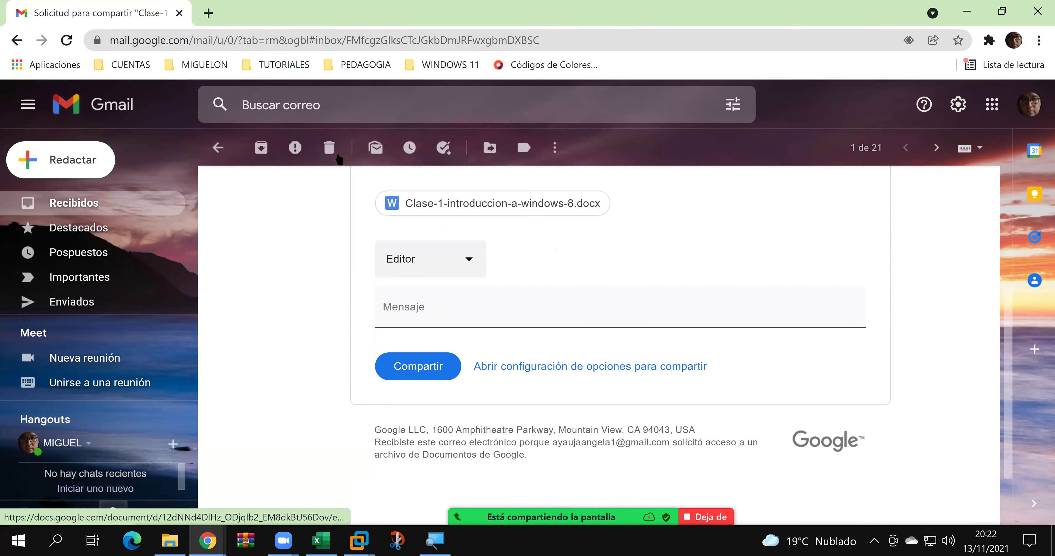
click(329, 148)
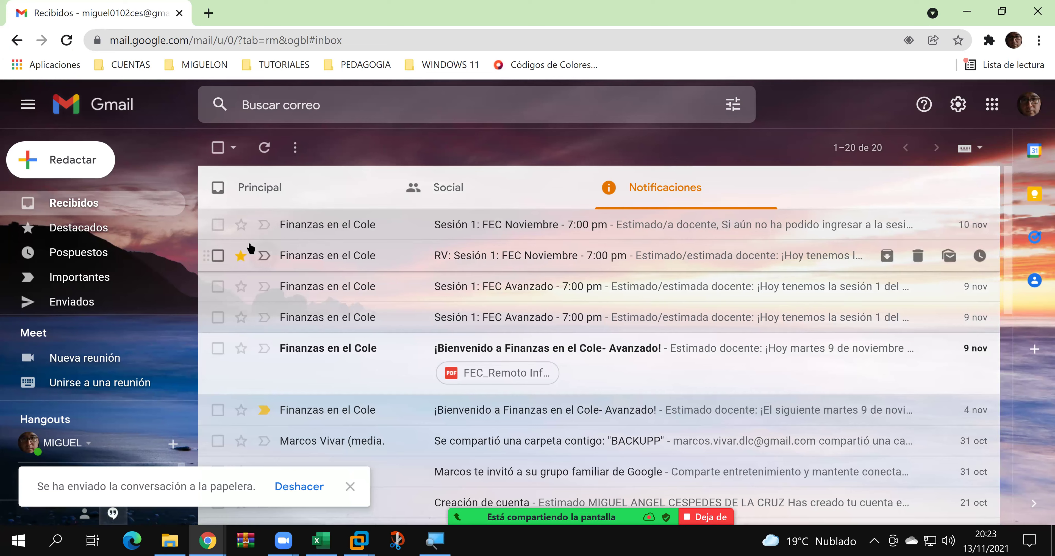
- Mark 'RV: Sesión 1' as not important and check the Google apps grid
click(258, 251)
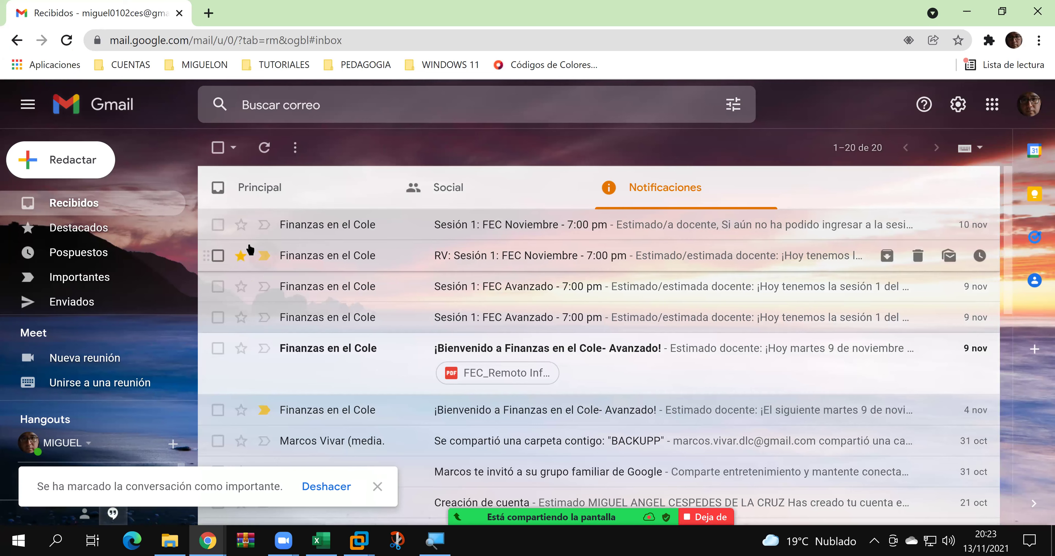
click(263, 256)
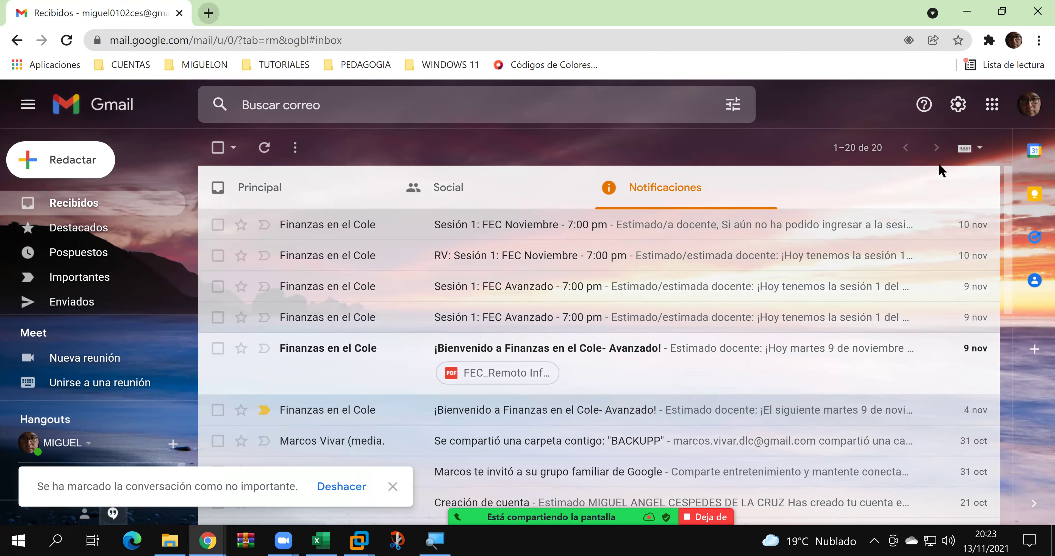
click(991, 105)
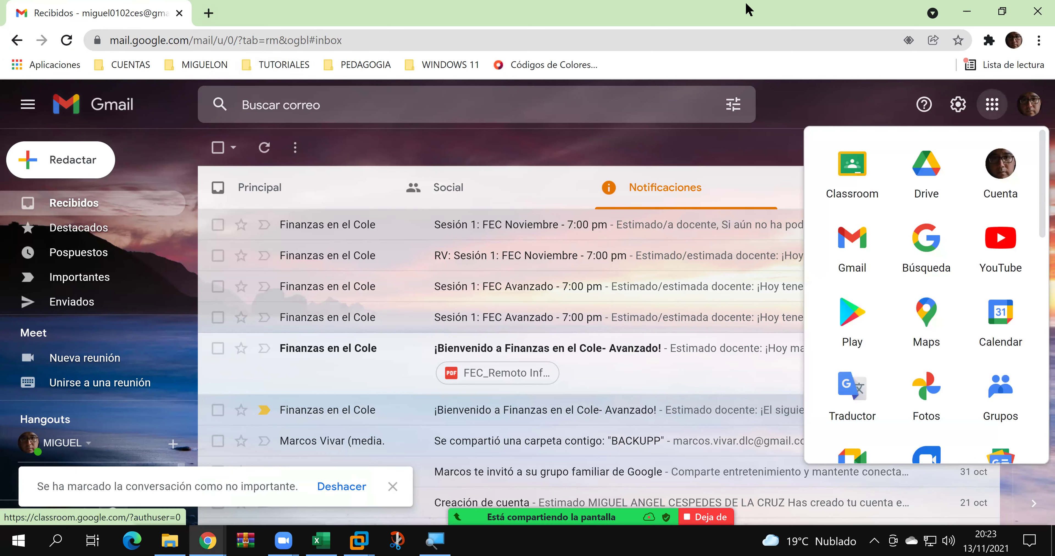
click(801, 88)
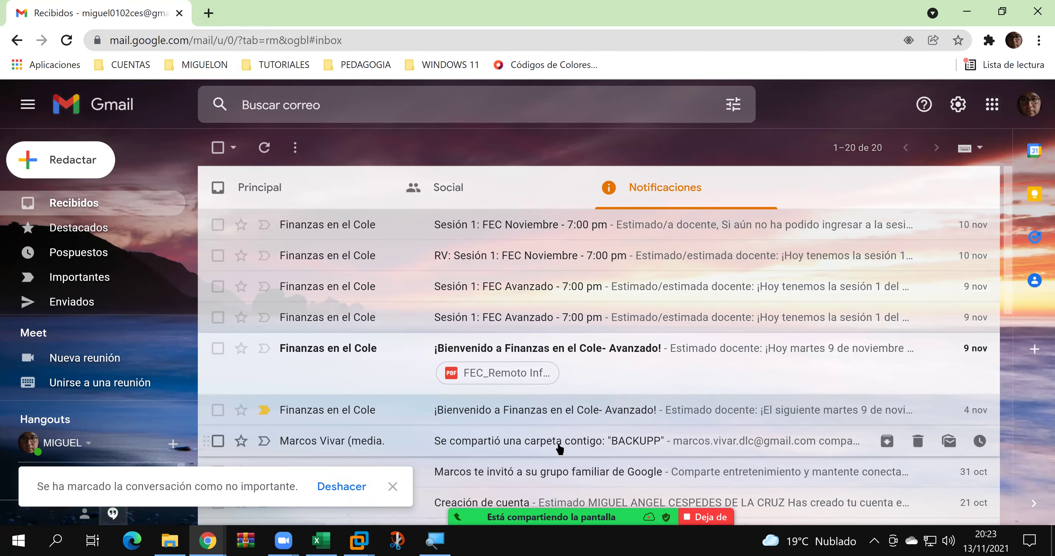
- Take a full-screen snip of the Gmail inbox in Recorte y anotación
click(399, 542)
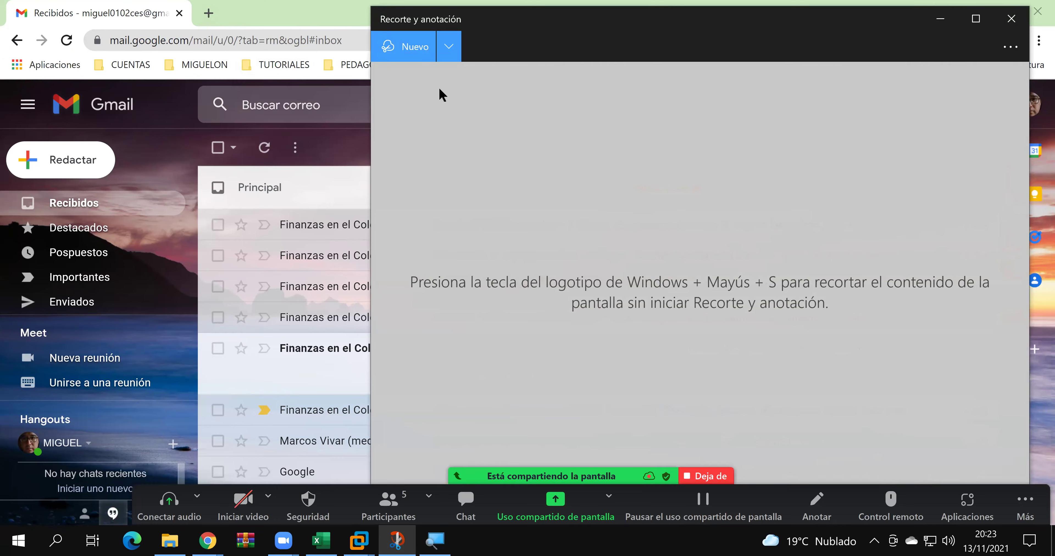
click(449, 46)
click(387, 78)
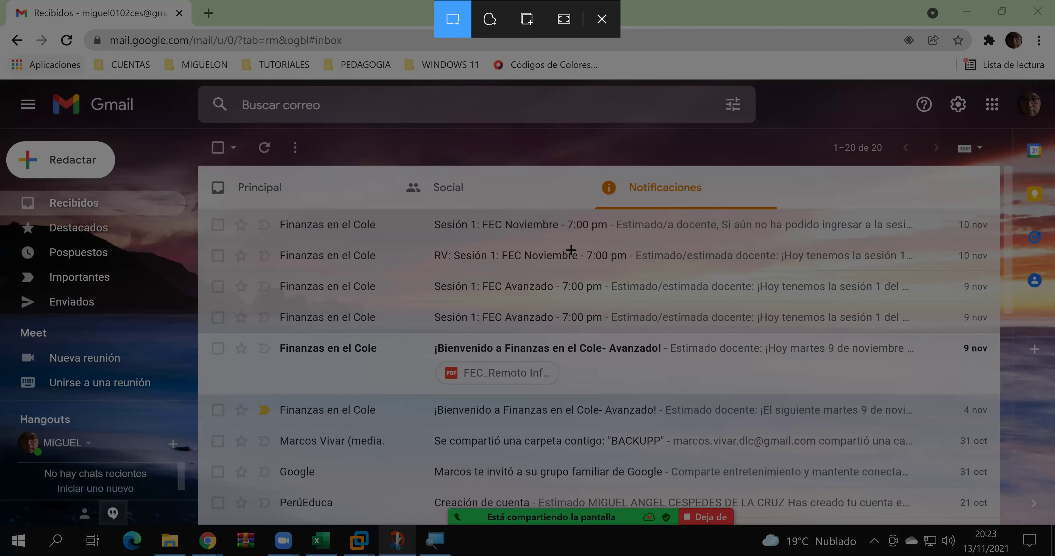
drag(1, 0, 1053, 494)
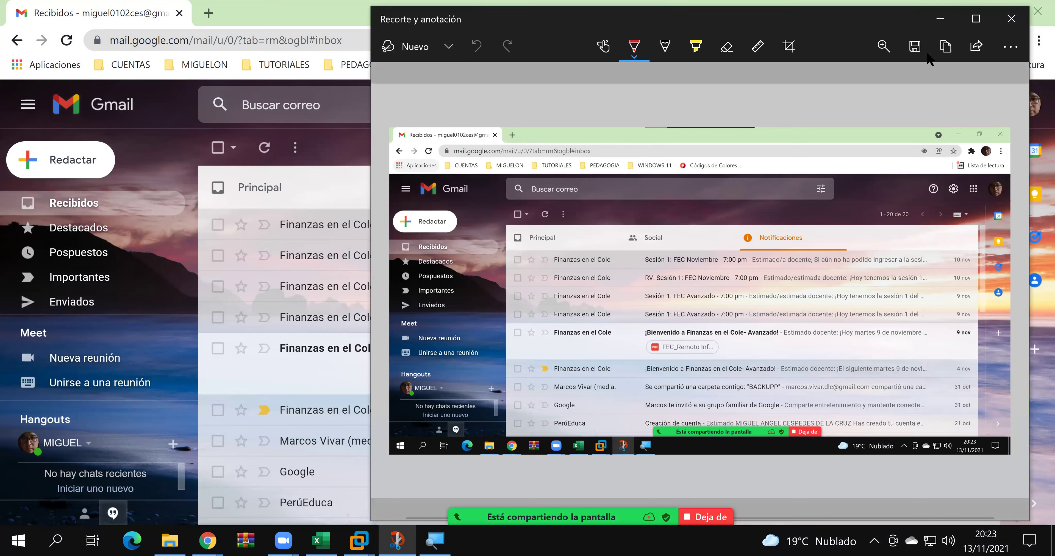
- Save the snip as the PNG EVIDENCIA_02 and close the tool
click(913, 51)
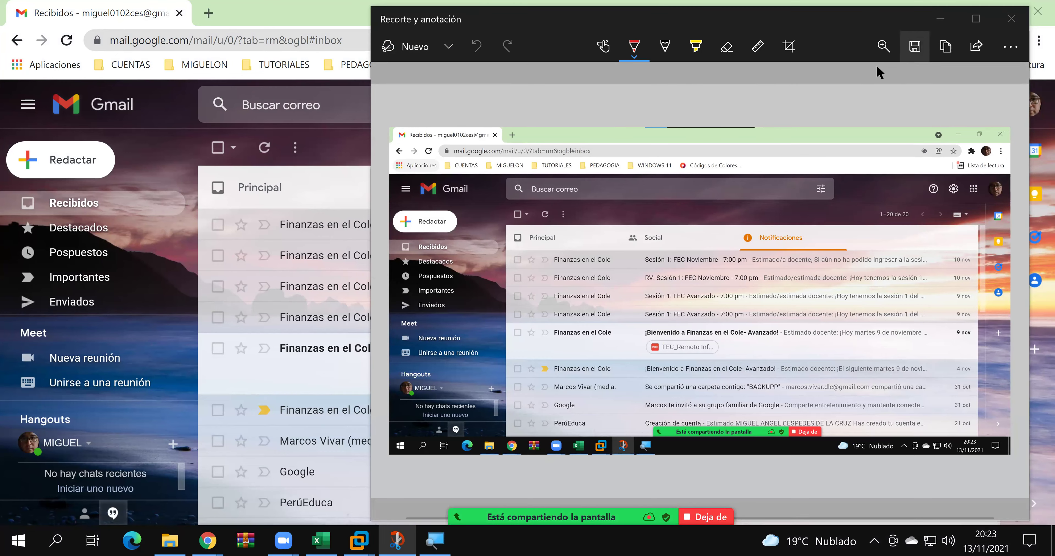
click(584, 162)
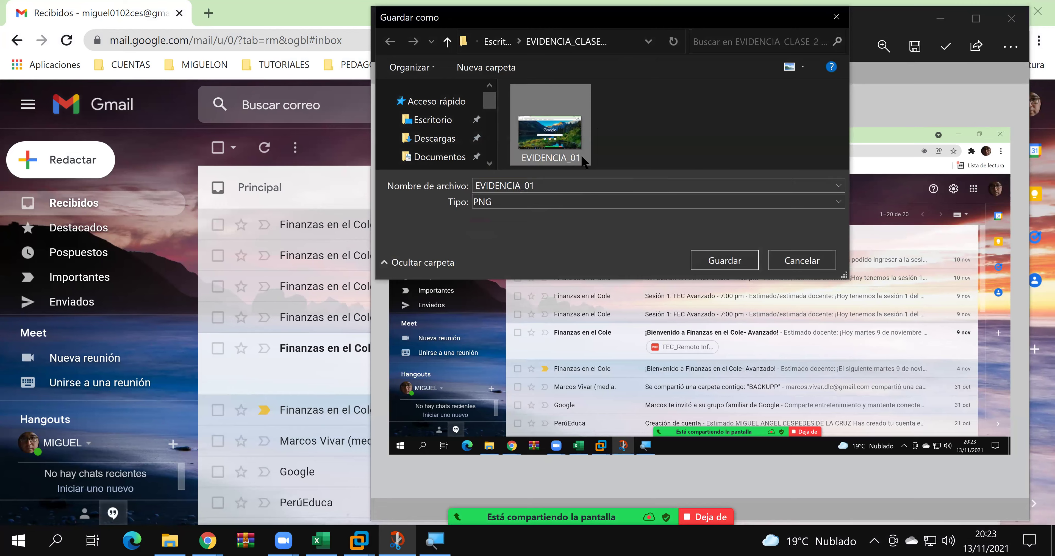
click(578, 180)
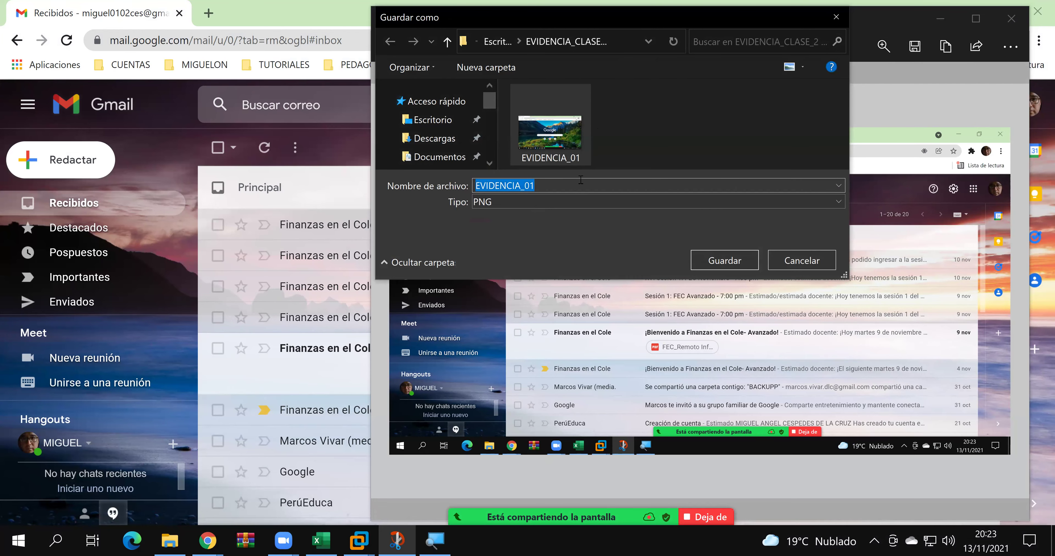
click(580, 180)
key(BackSpace)
text(2)
key(Return)
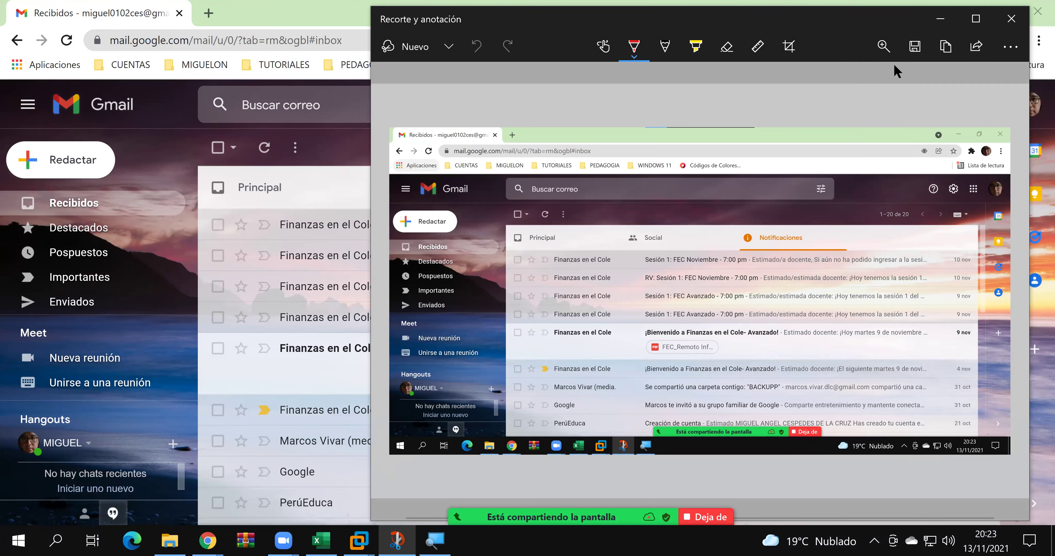
click(1008, 20)
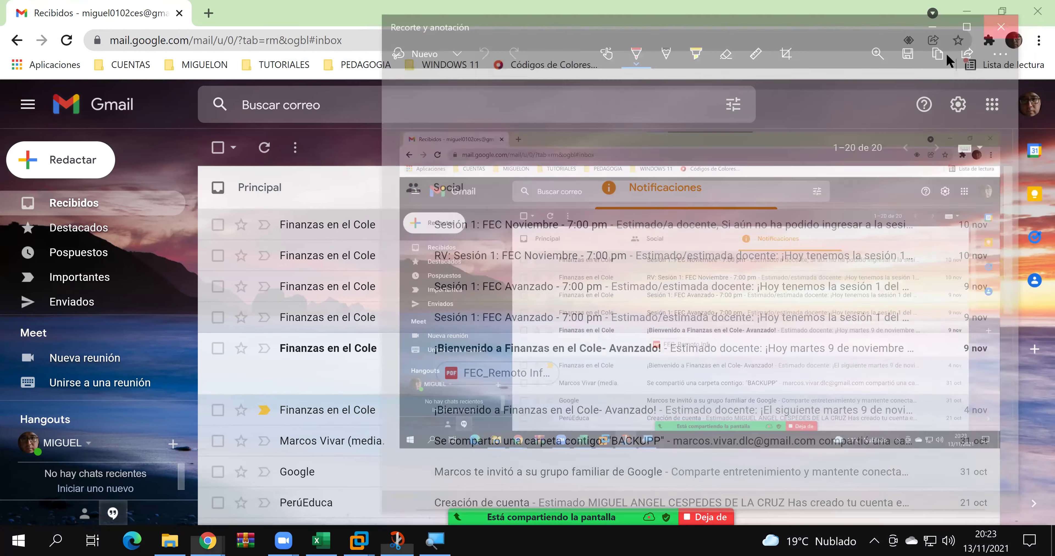
- Open Drive from the apps grid, look inside 01 - ACTIVIDADES, then return and bring up its menu
click(986, 103)
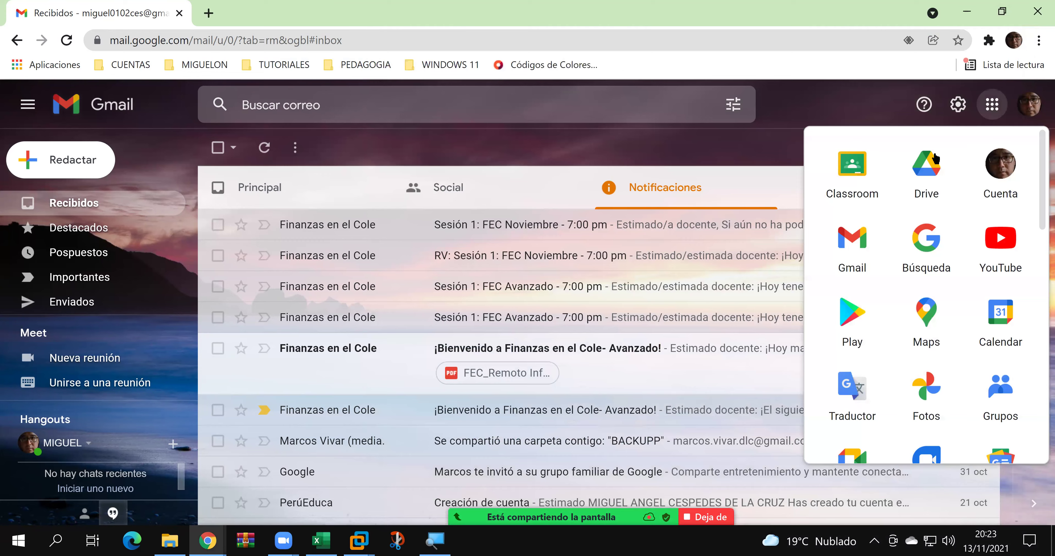
click(925, 165)
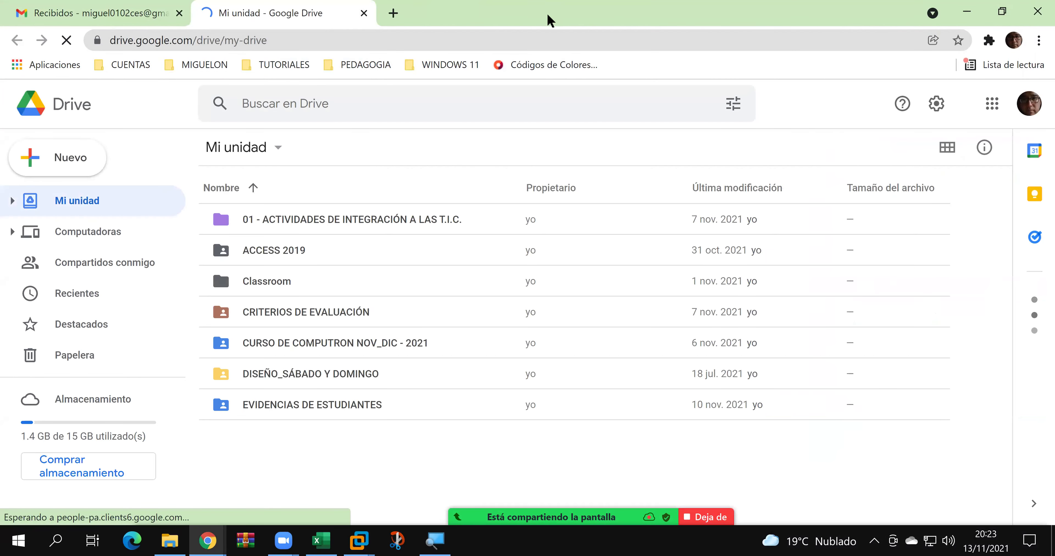
double_click(396, 217)
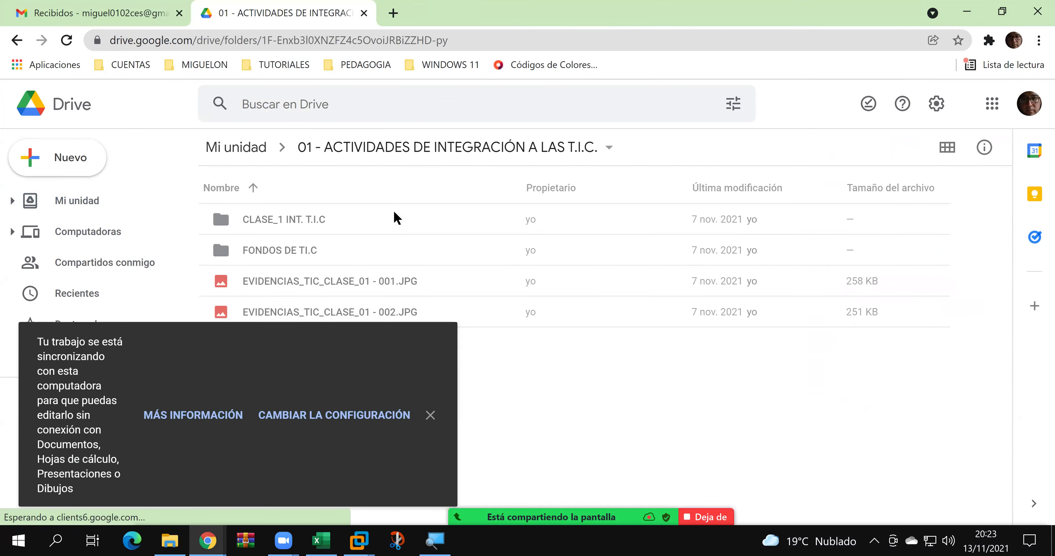
click(429, 415)
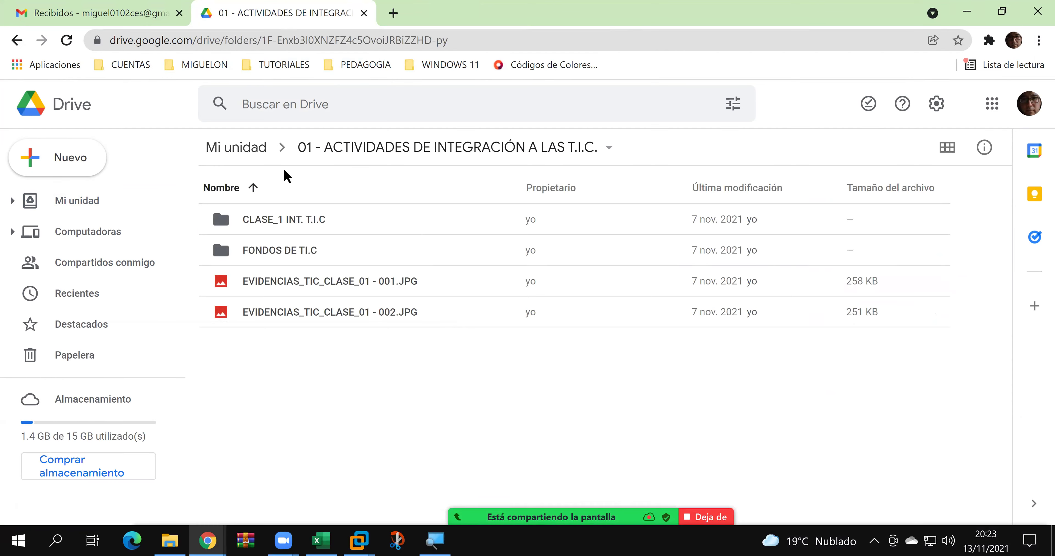
click(261, 157)
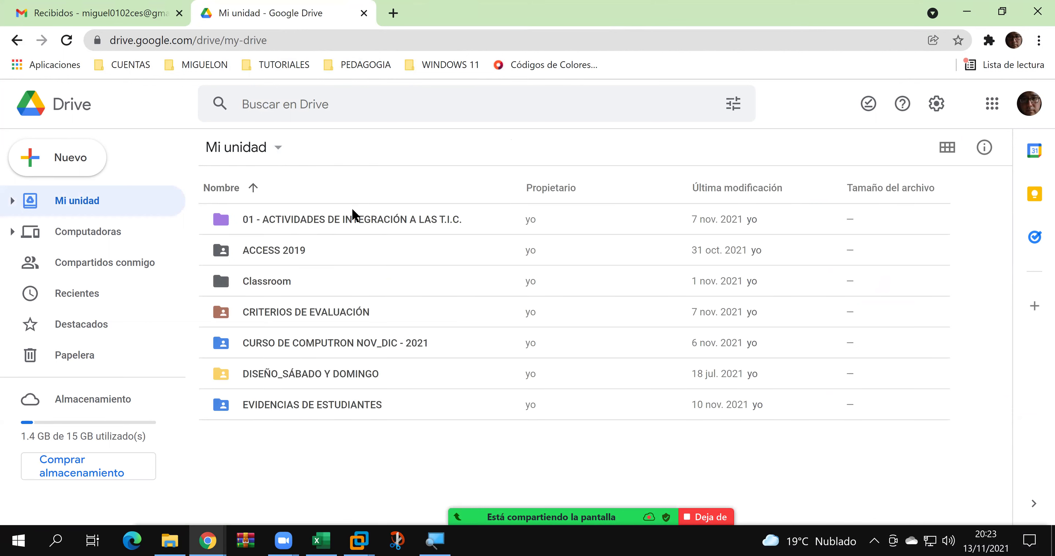
right_click(349, 212)
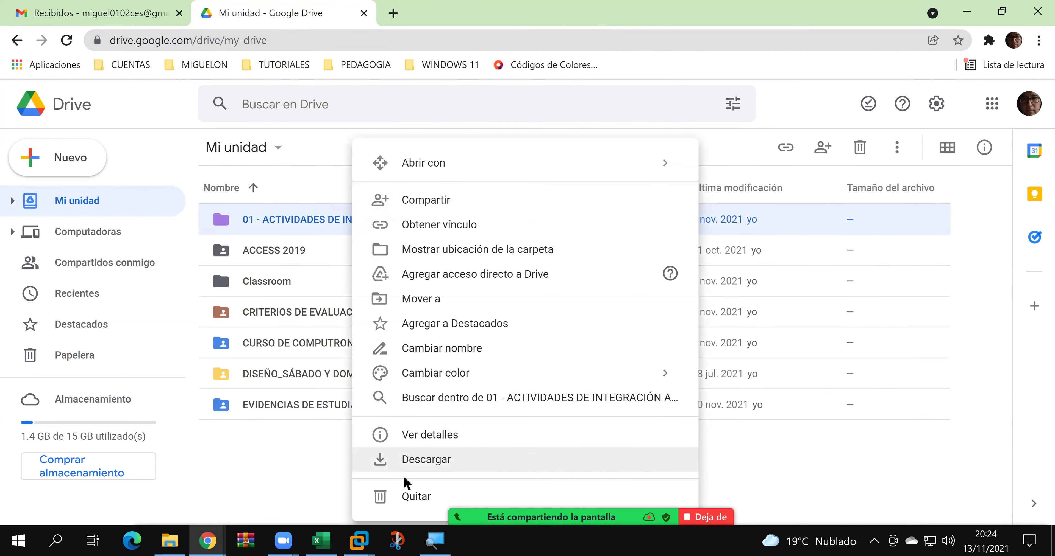
- Trash the 01 - ACTIVIDADES folder, permanently empty Papelera, and go back to Mi unidad
click(407, 494)
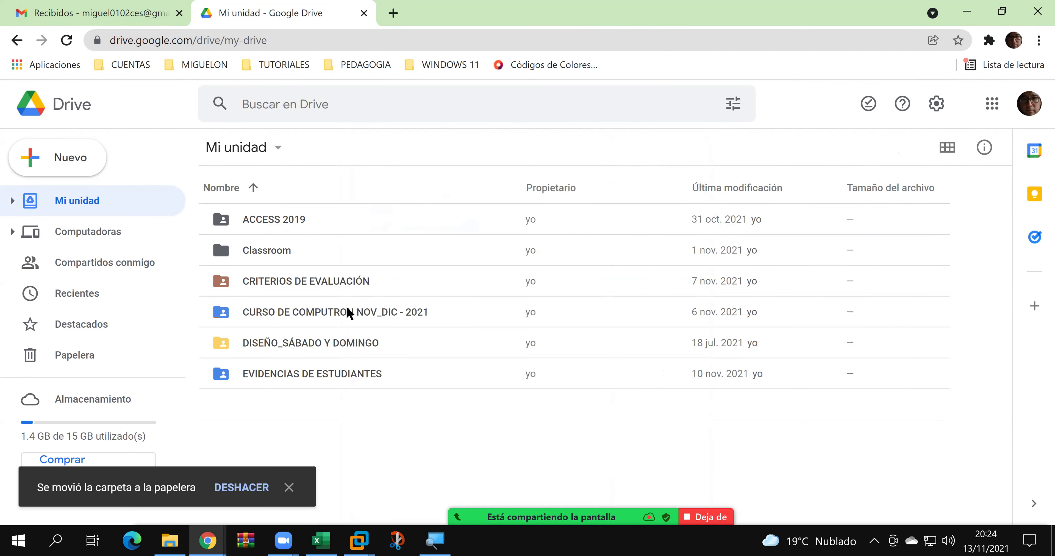
click(104, 340)
click(91, 356)
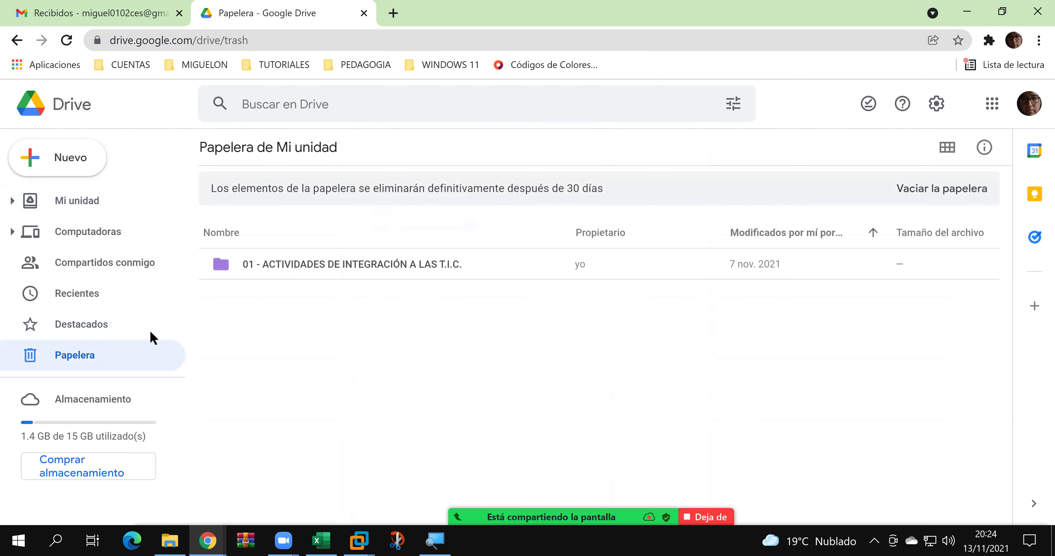
click(899, 189)
click(633, 344)
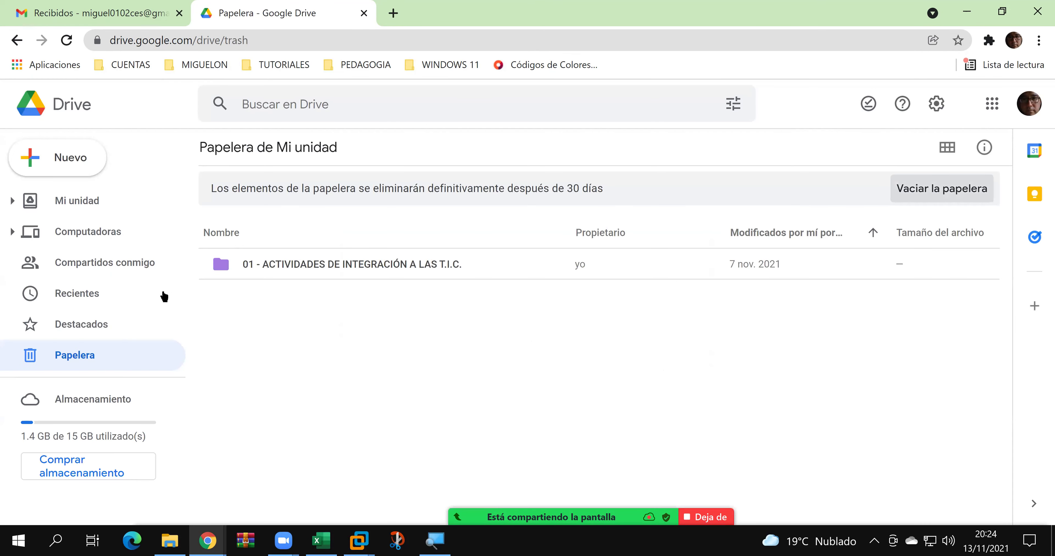
click(137, 208)
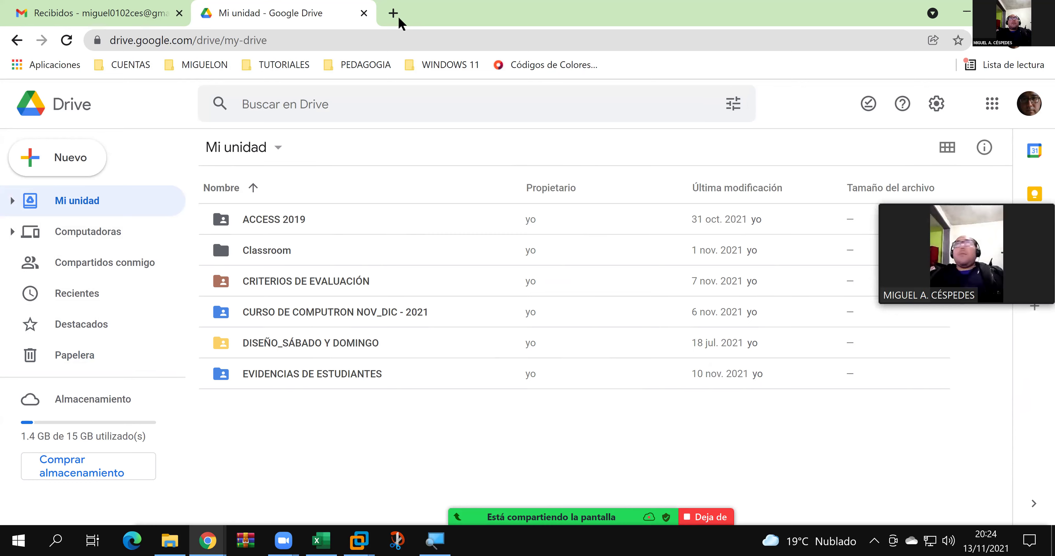
- Create a new Drive folder named CLASE_2-T.I.C
click(57, 158)
click(102, 163)
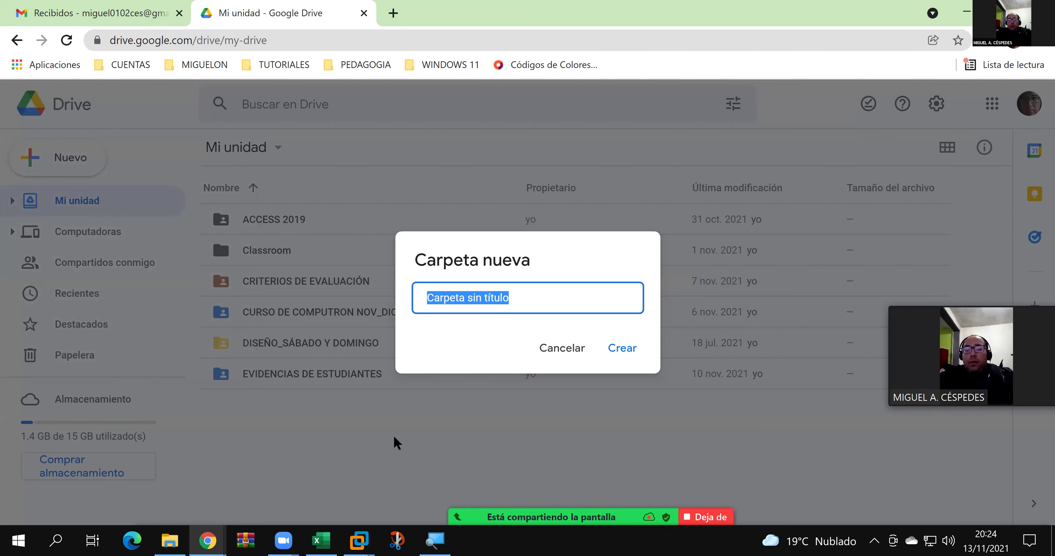
text(CLASE_)
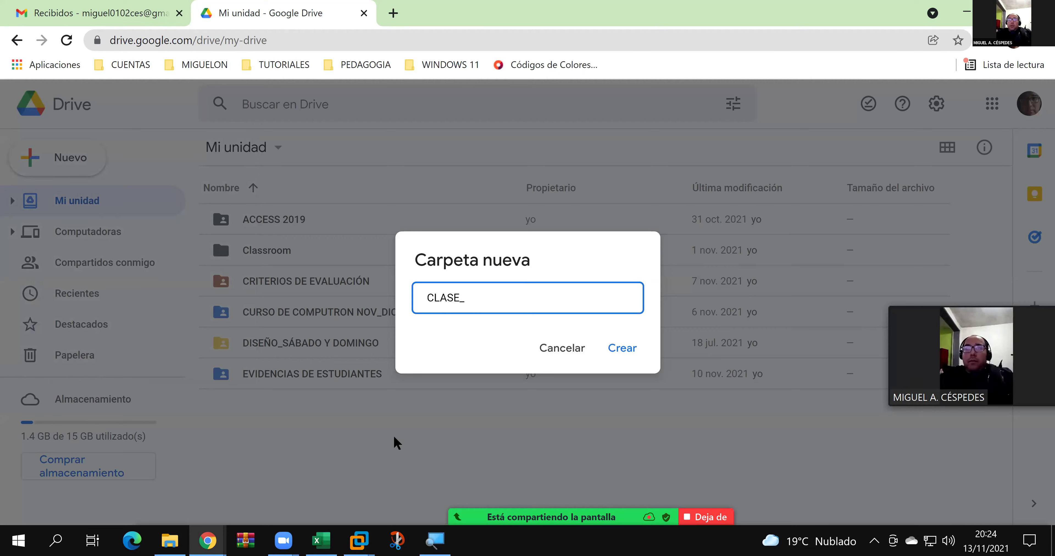
text(2-T.I.C)
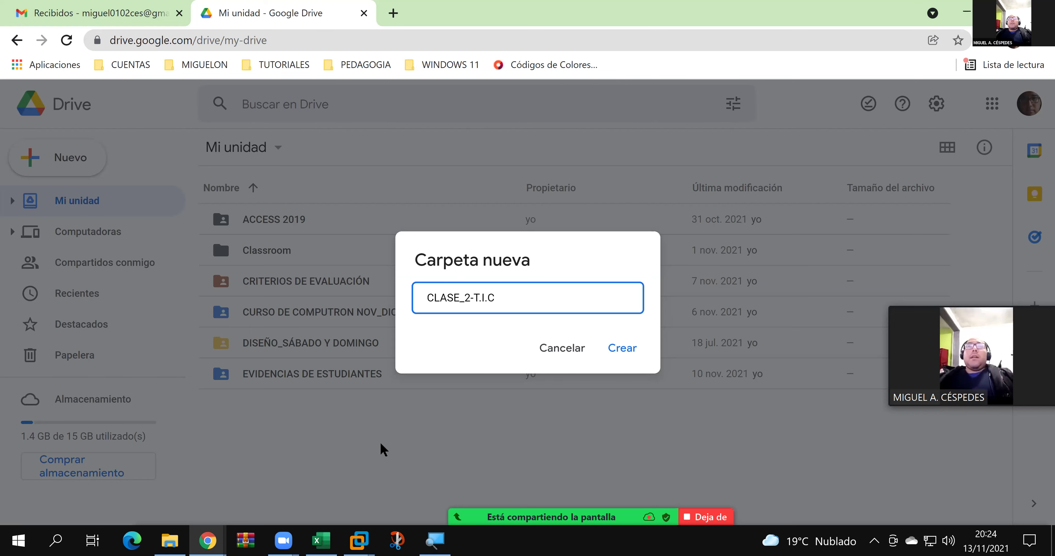
click(623, 348)
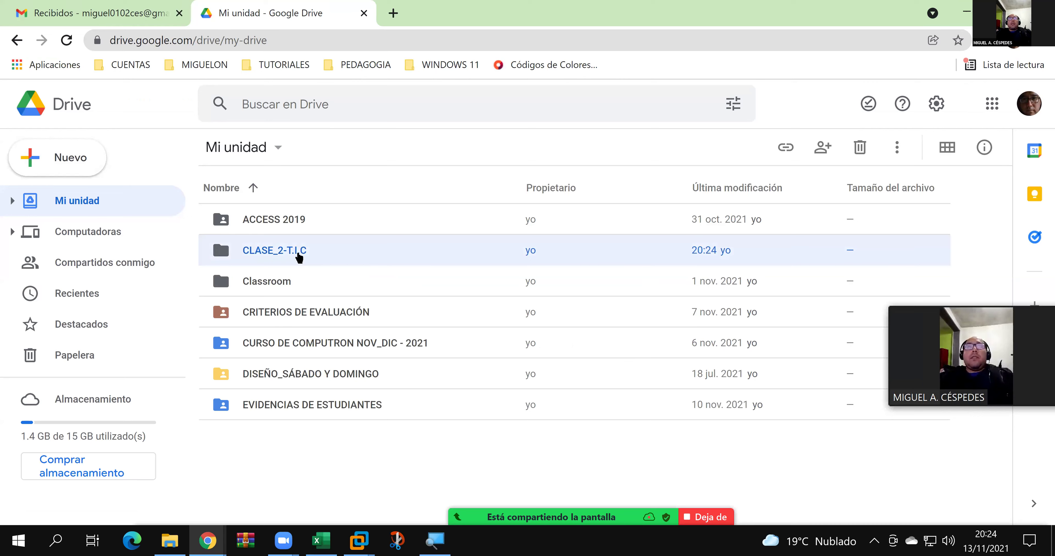
- Colour the CLASE_2-T.I.C folder green
right_click(299, 258)
mouse_move(509, 373)
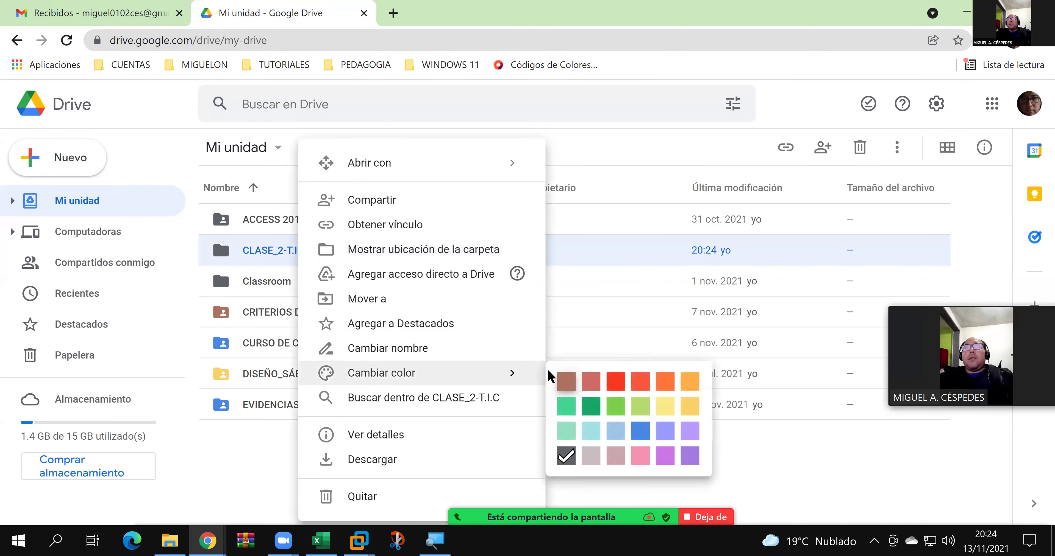
click(590, 405)
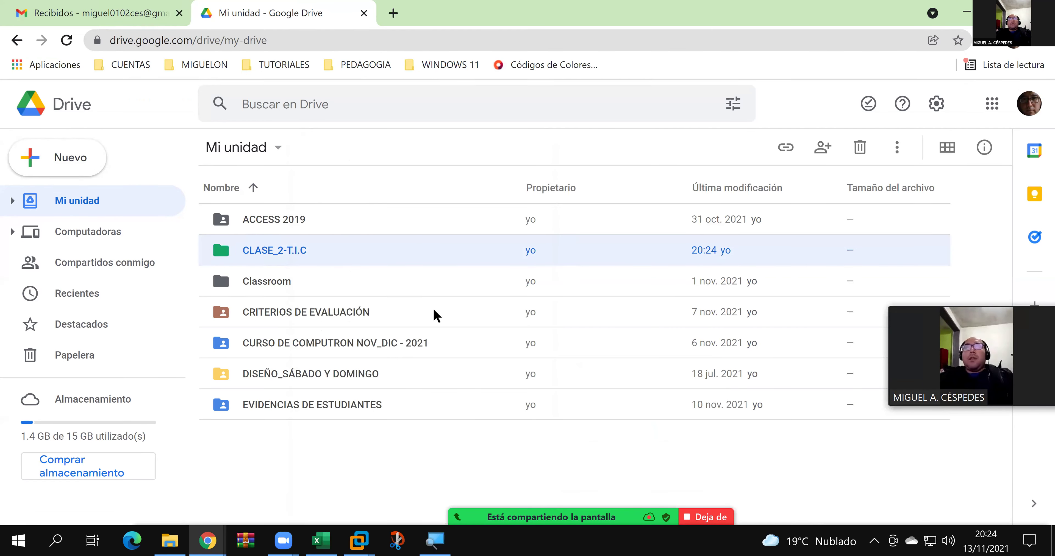
- Rename the CLASE_2-T.I.C folder to '2° CLASE - T.I.C'
right_click(315, 258)
click(426, 349)
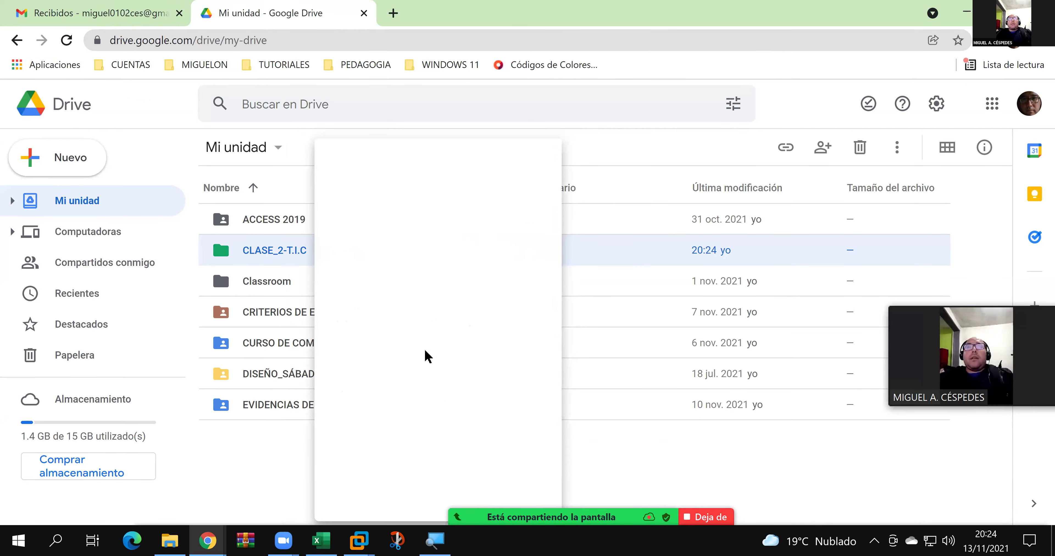
key(Left)
key(Right)
key(Right)
key(Right)
key(Right)
key(Right)
key(Right)
key(Right)
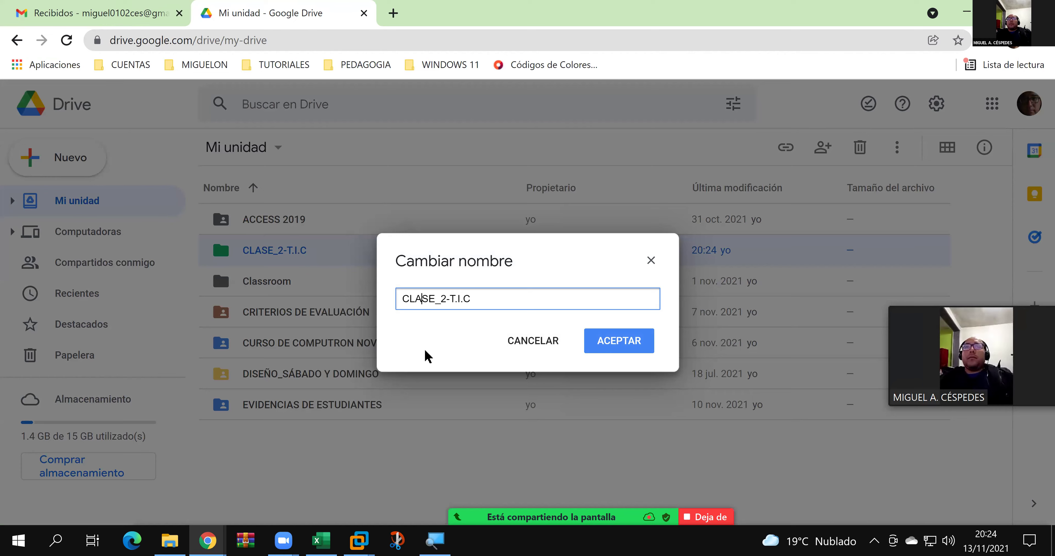
key(BackSpace)
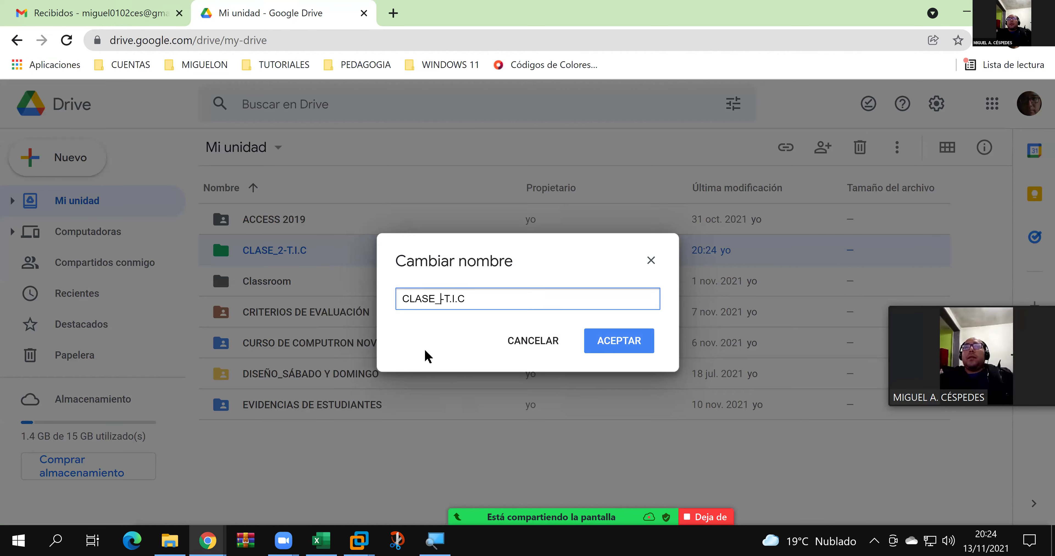
key(BackSpace)
key(Left)
key(Left)
key(Left)
key(Left)
key(Left)
text(2)
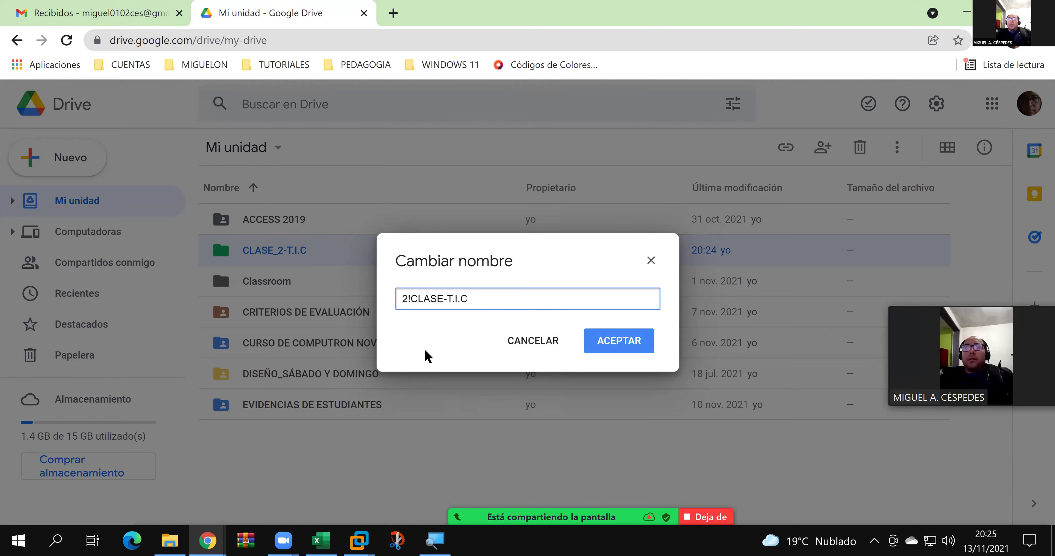
text(°)
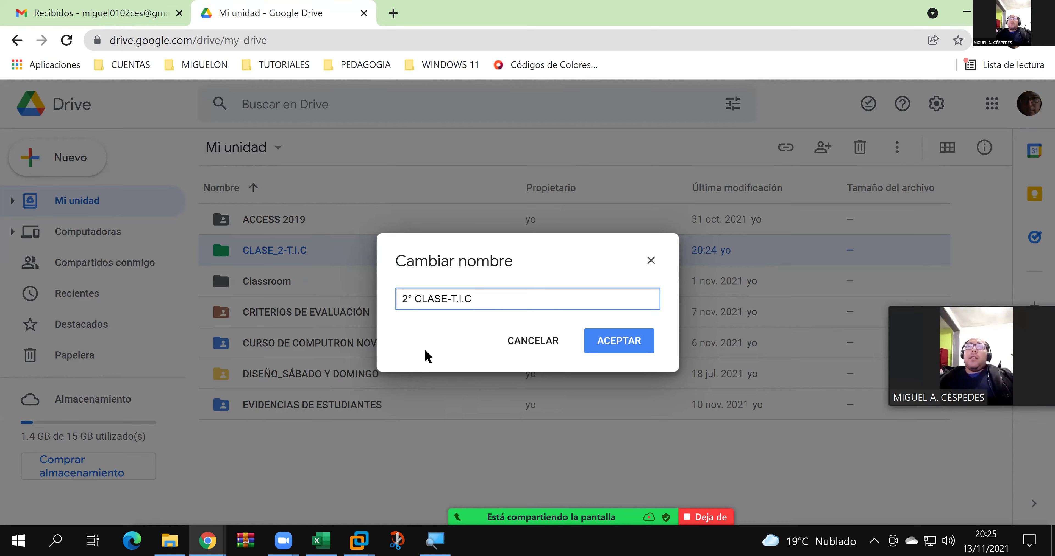
key(Right)
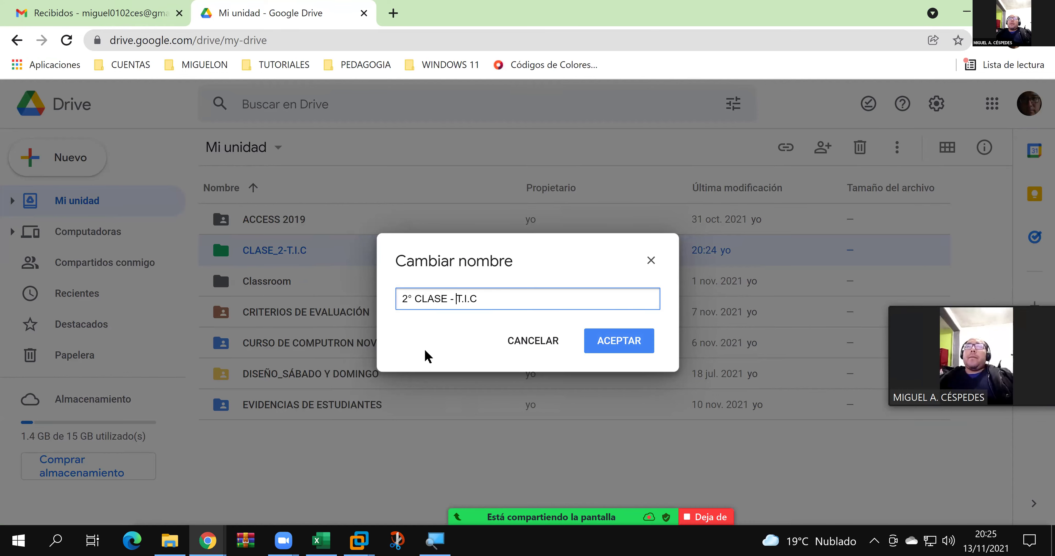
key(Return)
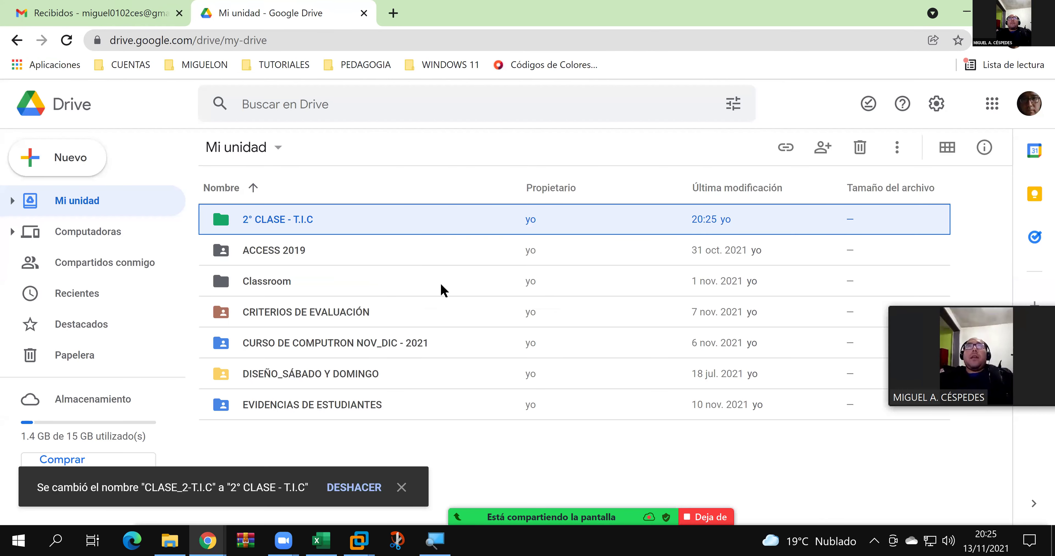
- Open the 2° CLASE - T.I.C folder and restore the browser window to full screen
double_click(301, 220)
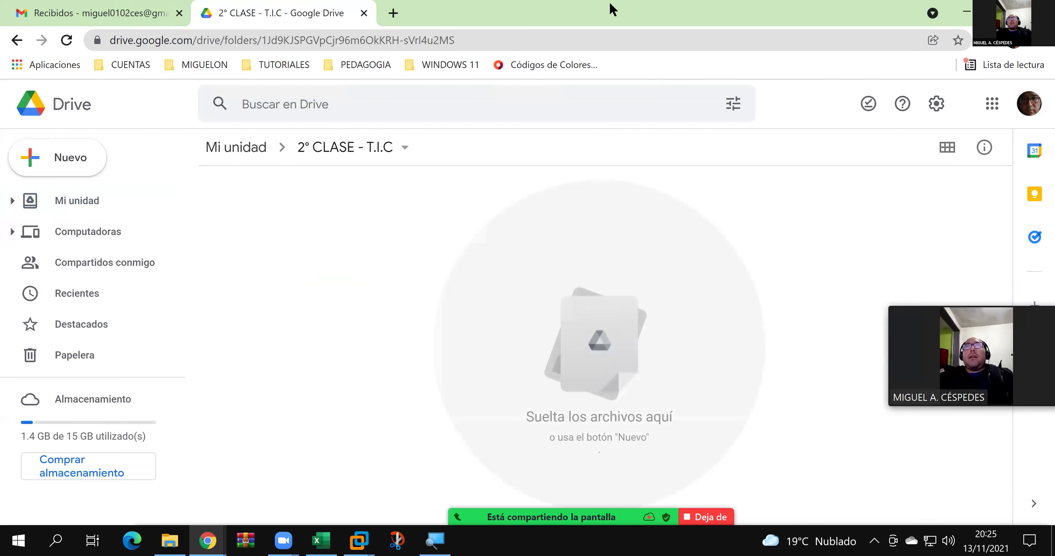
key(super+Down)
drag(33, 411, 90, 300)
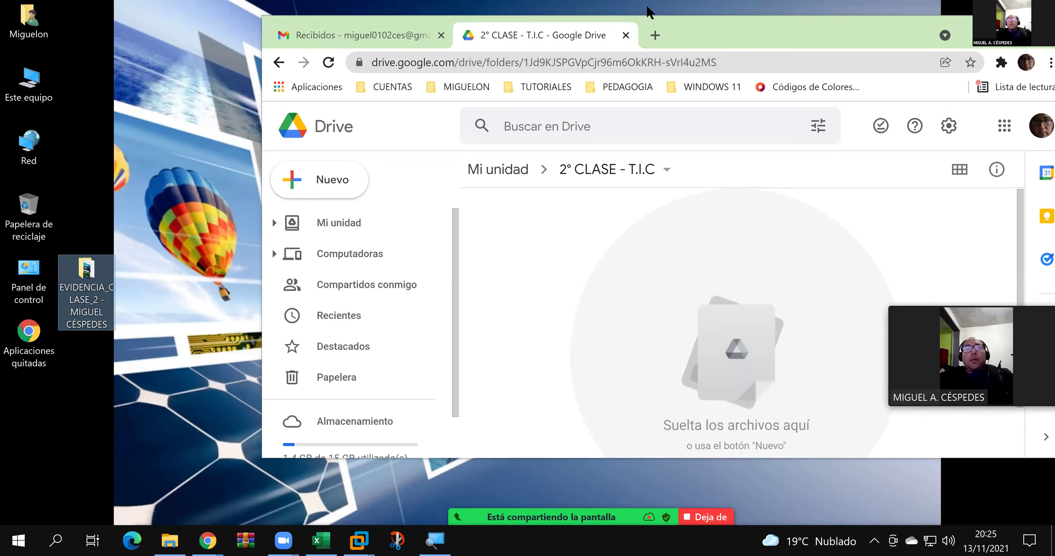
double_click(698, 26)
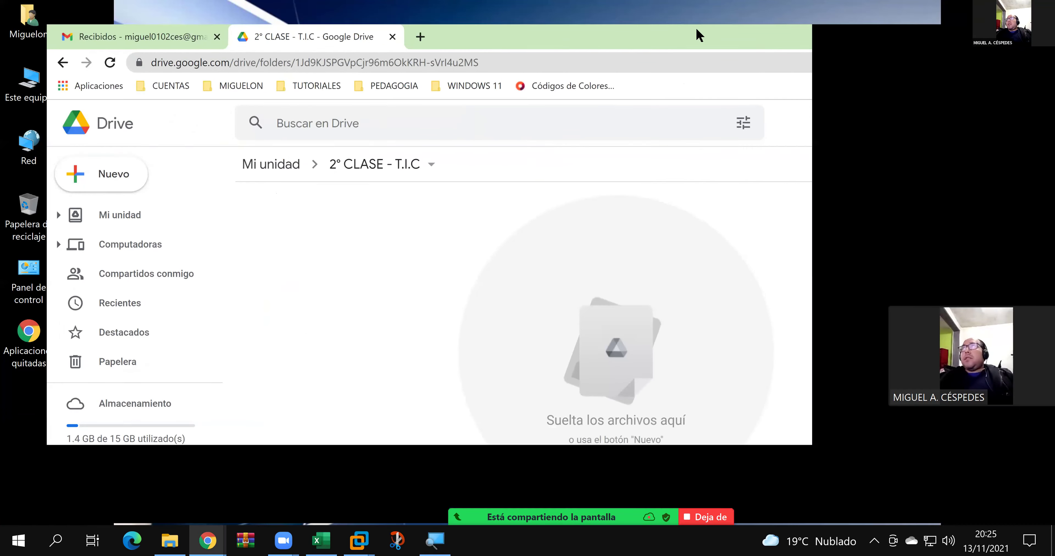
- Upload the desktop's EVIDENCIA_CLASE_2 folder with its 7 files via Carpeta de carga
right_click(352, 220)
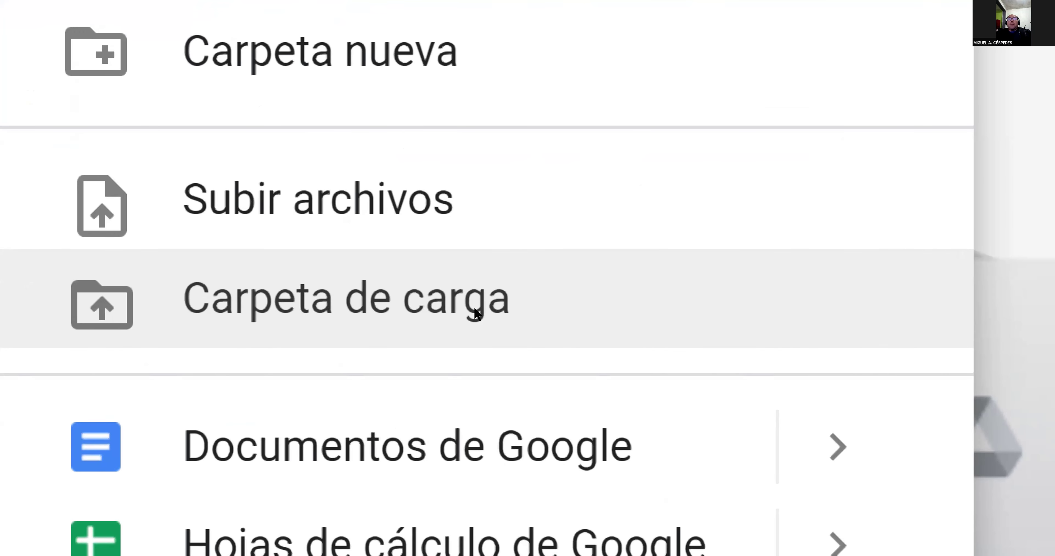
click(476, 314)
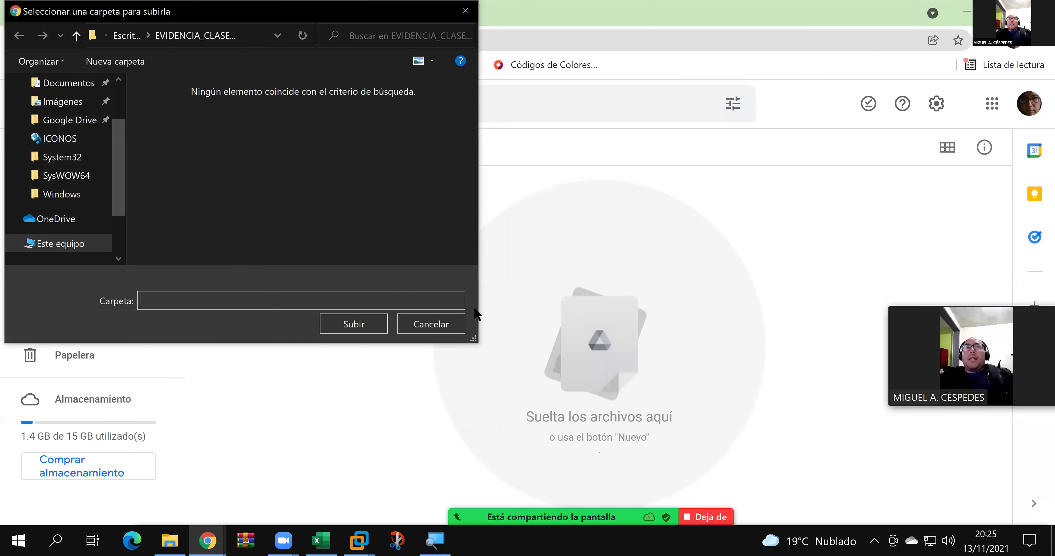
click(348, 353)
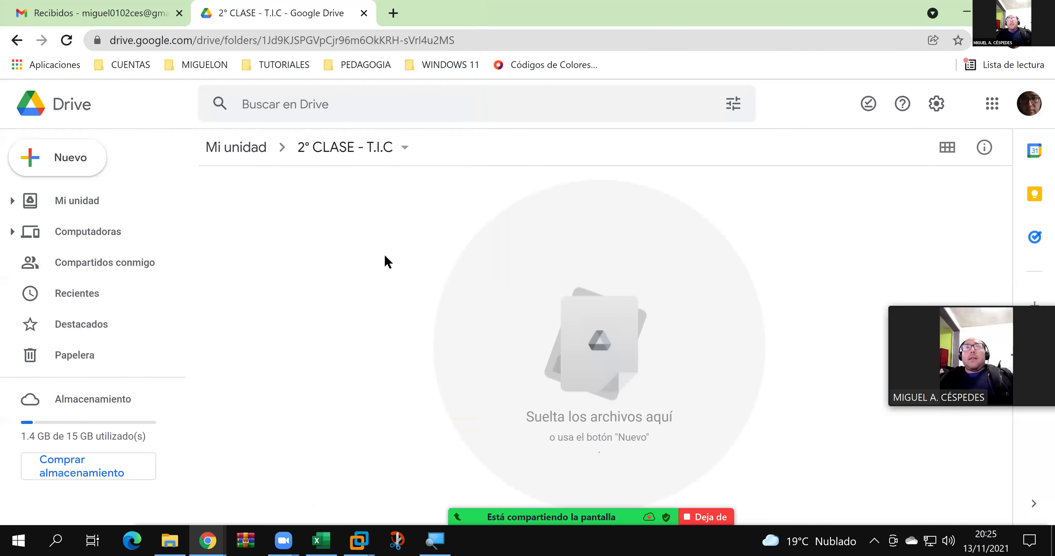
right_click(381, 240)
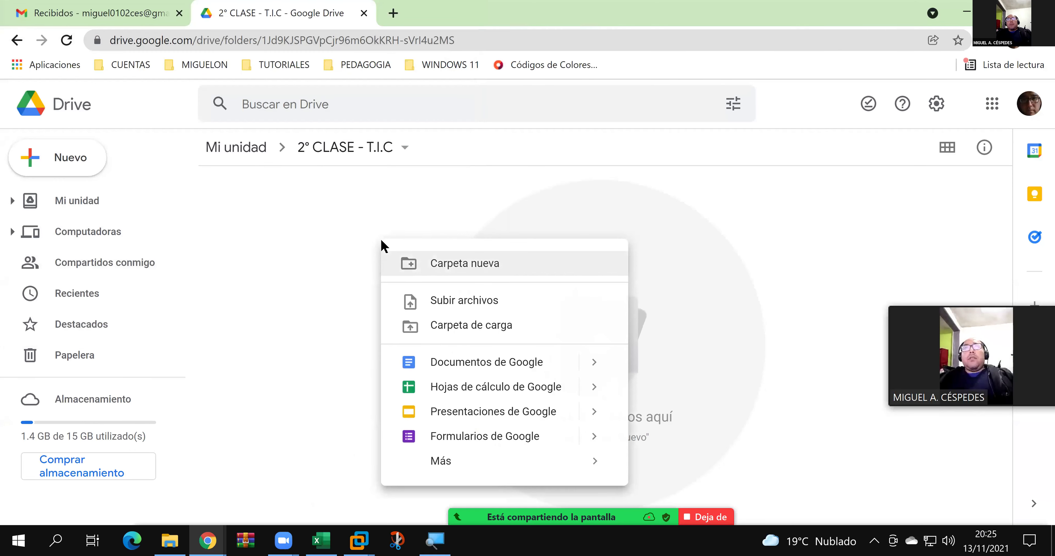
click(526, 323)
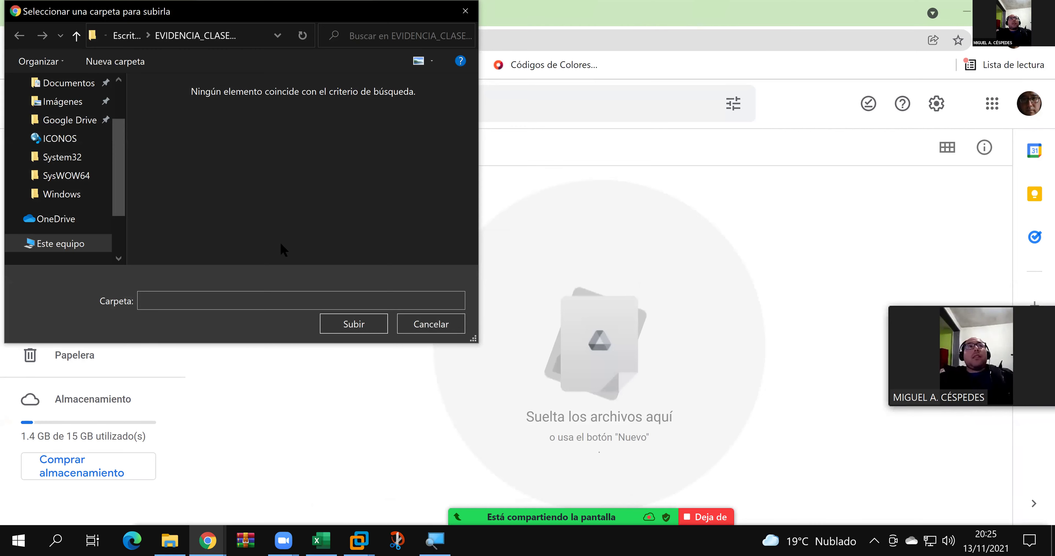
scroll(118, 164, up, 2)
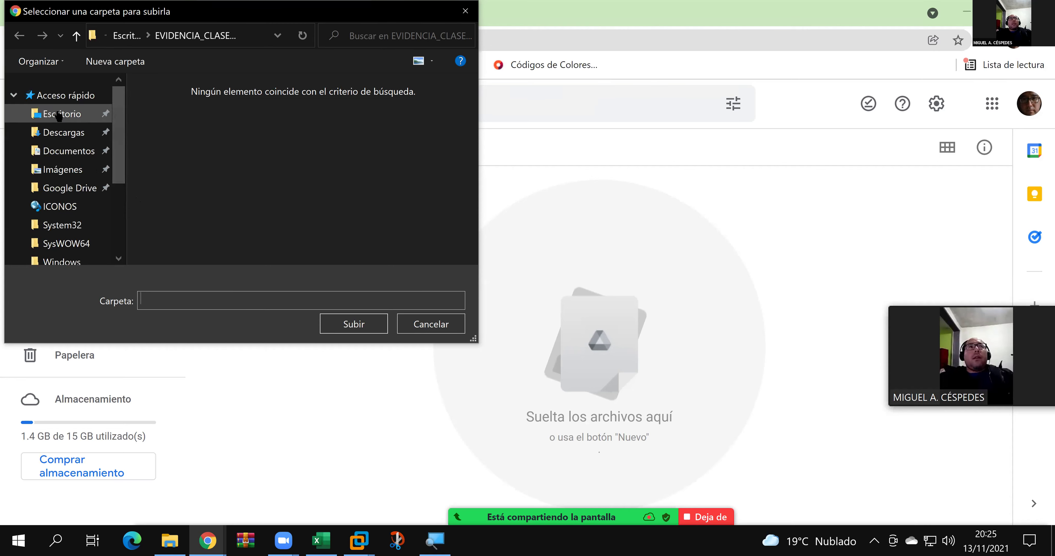
click(59, 114)
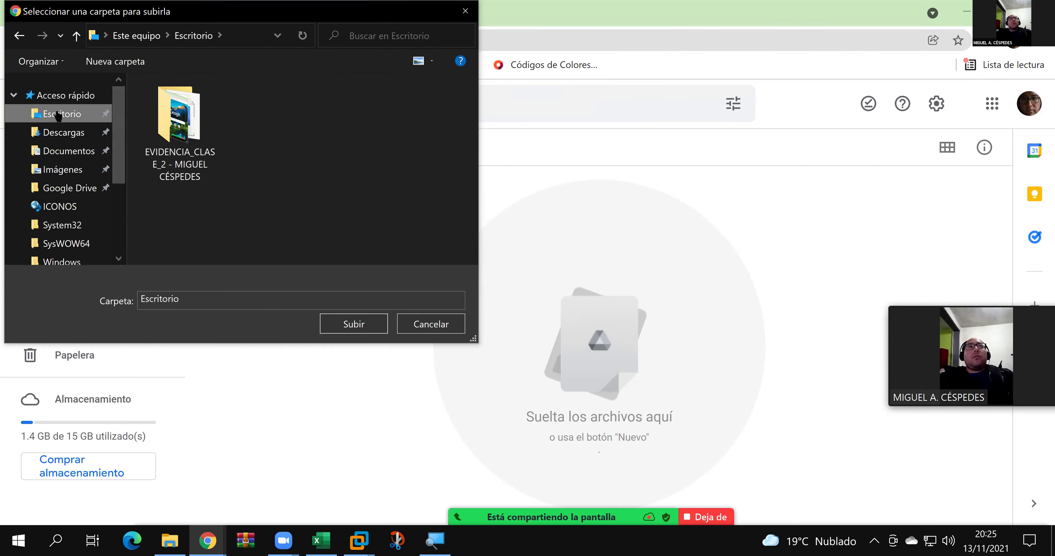
click(160, 131)
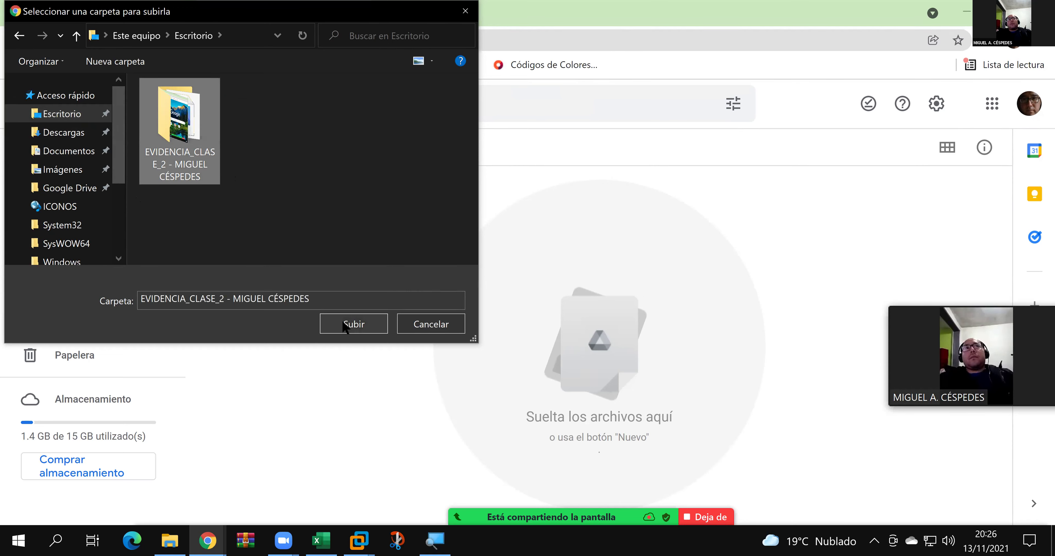
click(350, 325)
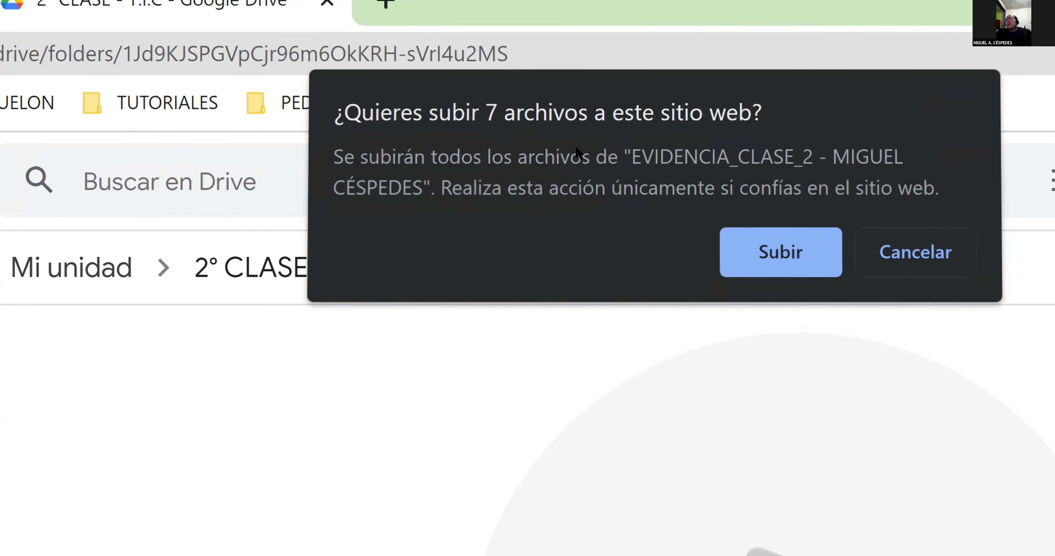
key(Return)
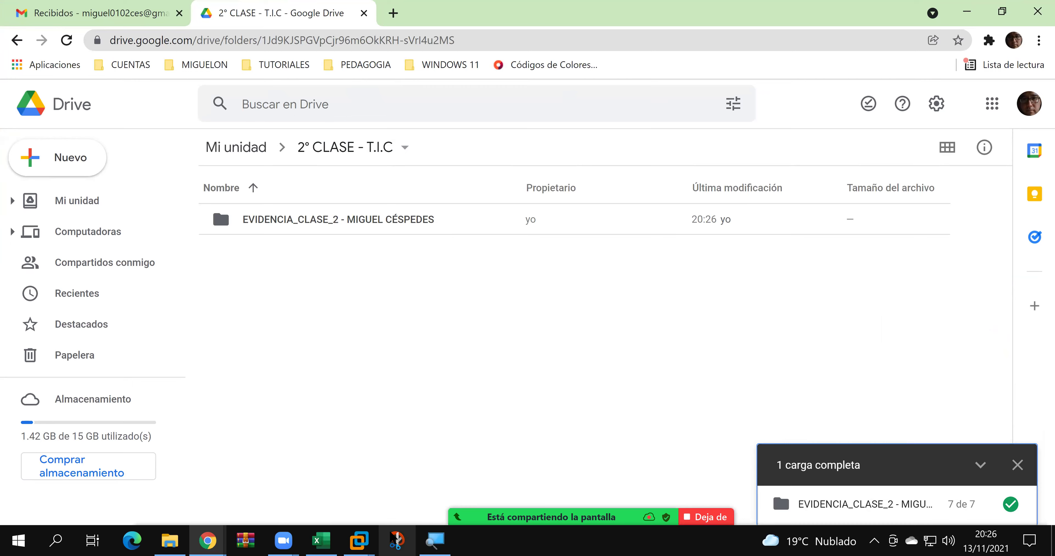
- Capture the whole Drive page showing the finished upload in Recorte y anotación
click(396, 539)
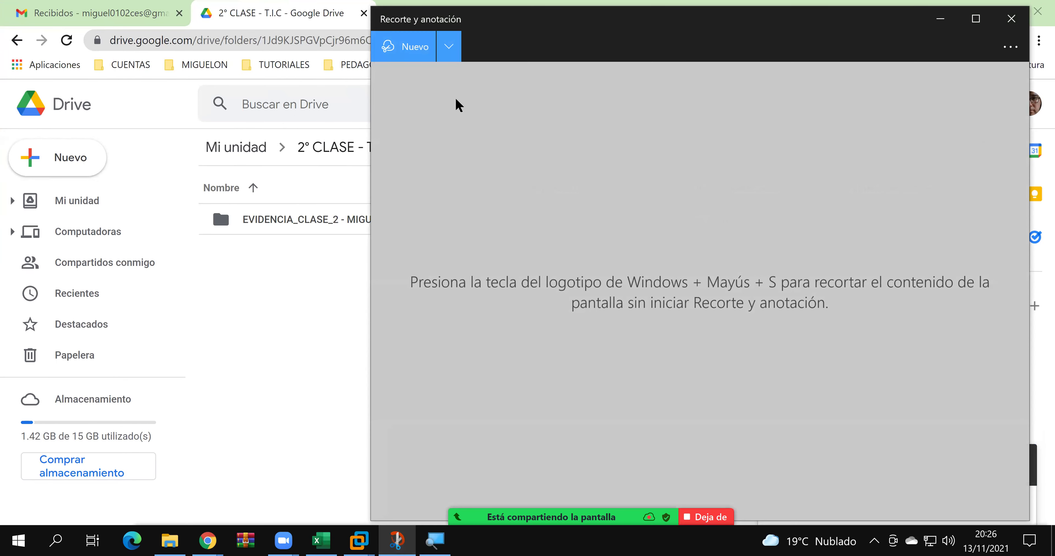
click(448, 47)
click(417, 78)
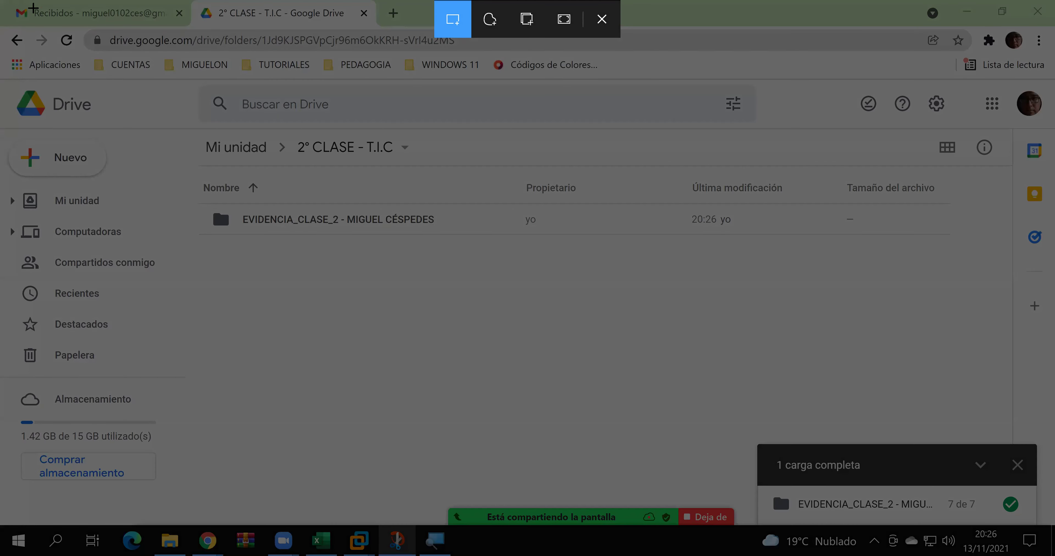
drag(1, 1, 923, 348)
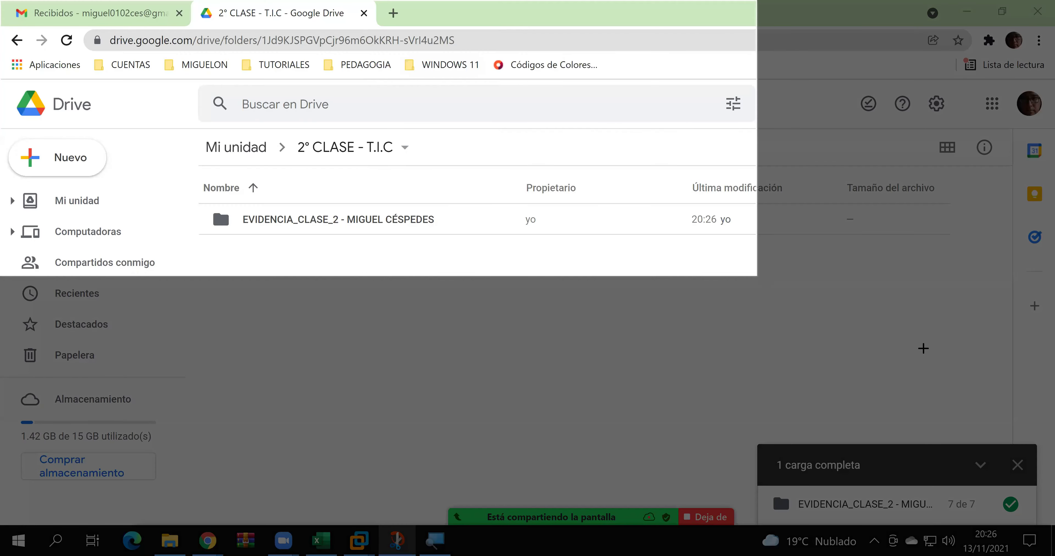
drag(1046, 486, 1046, 487)
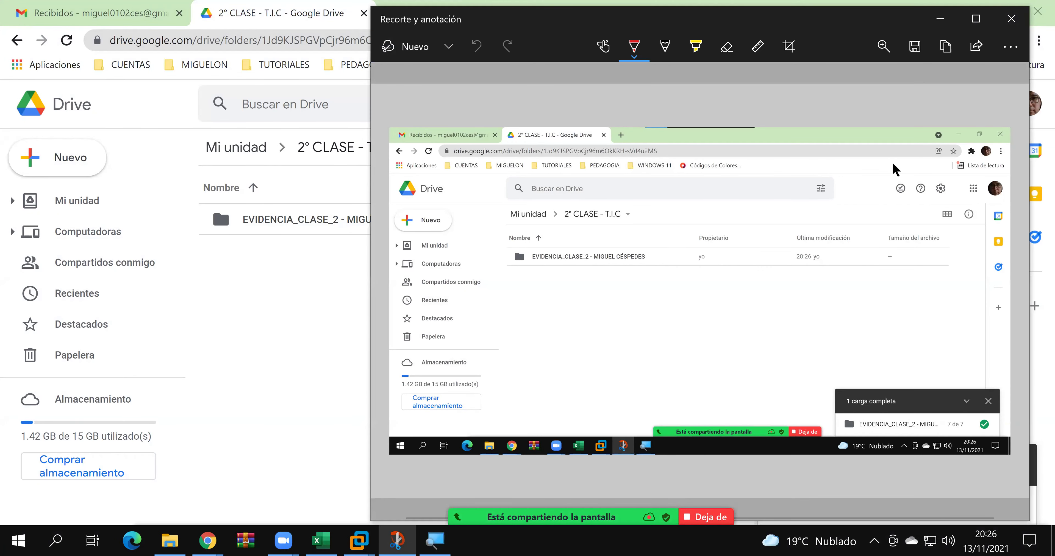
- Save the screenshot as EVIDENCIA_03 and close the tool
click(914, 47)
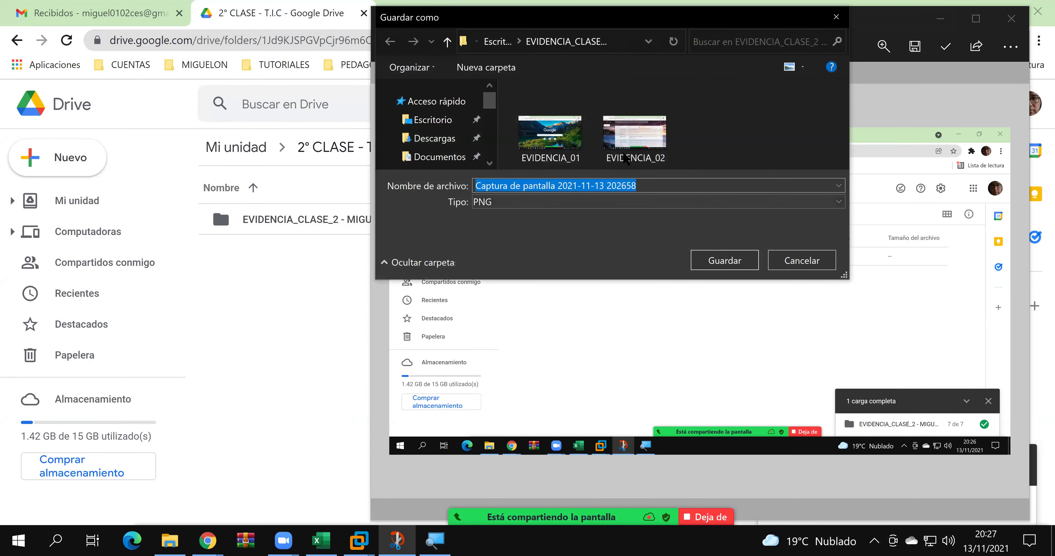
click(626, 158)
click(620, 183)
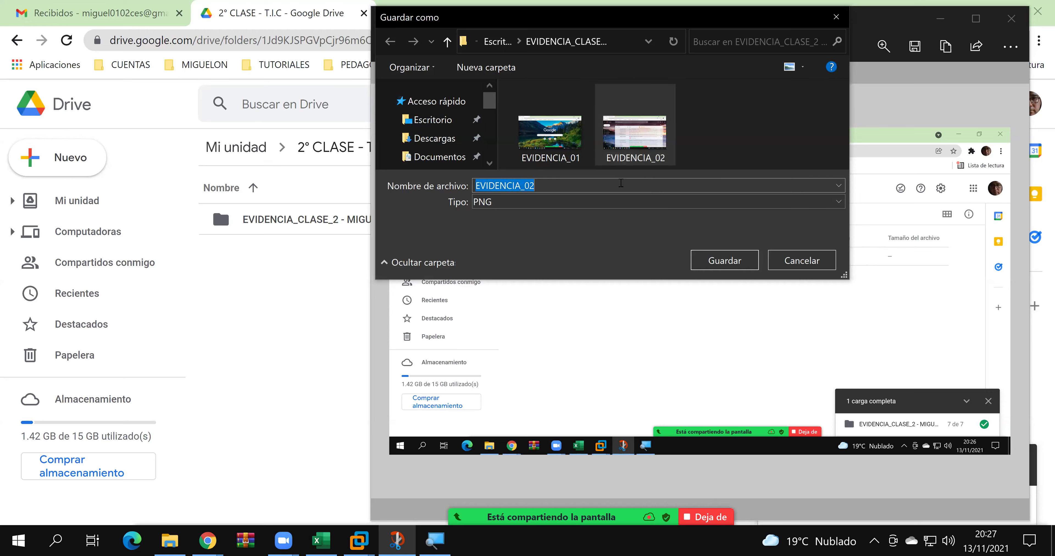
click(621, 183)
key(BackSpace)
text(3)
key(Return)
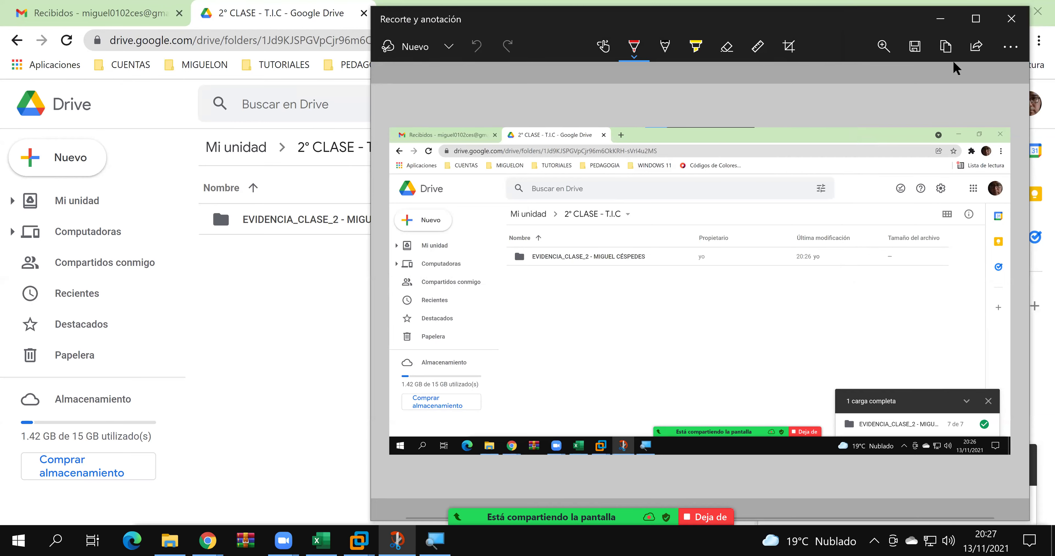
click(999, 19)
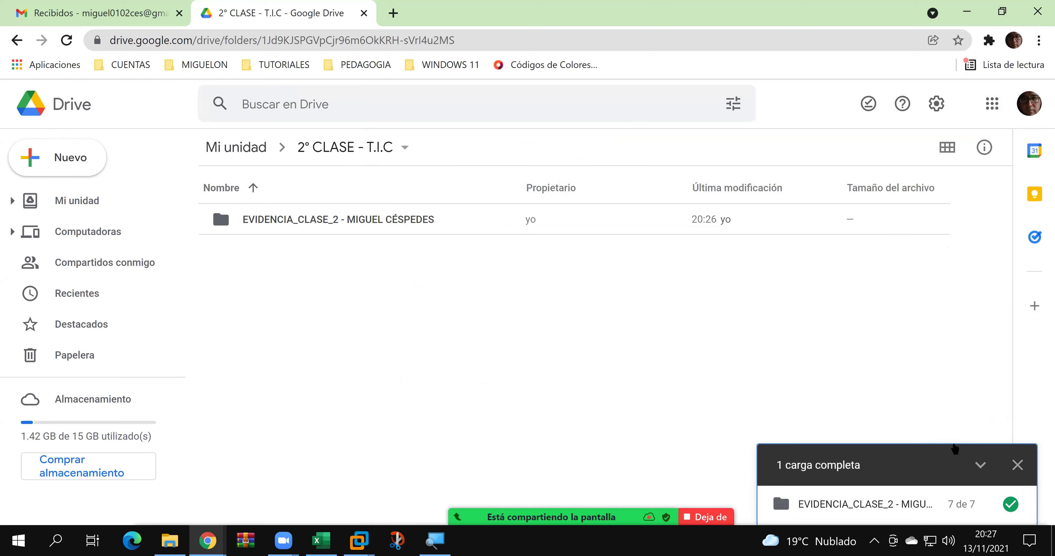
- Close the '1 carga completa' notice and bring up the Documentos de Google creation options
click(1018, 466)
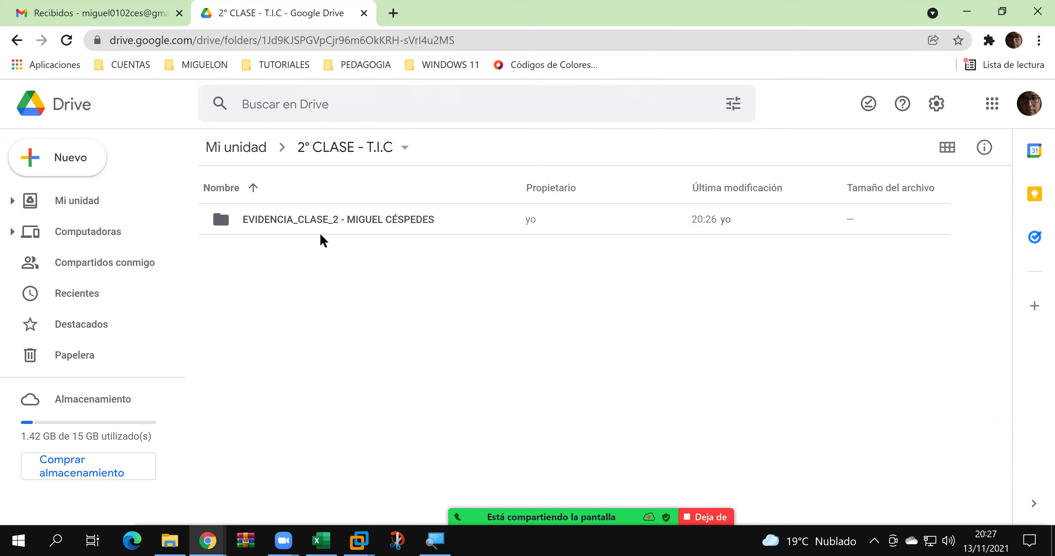
right_click(290, 251)
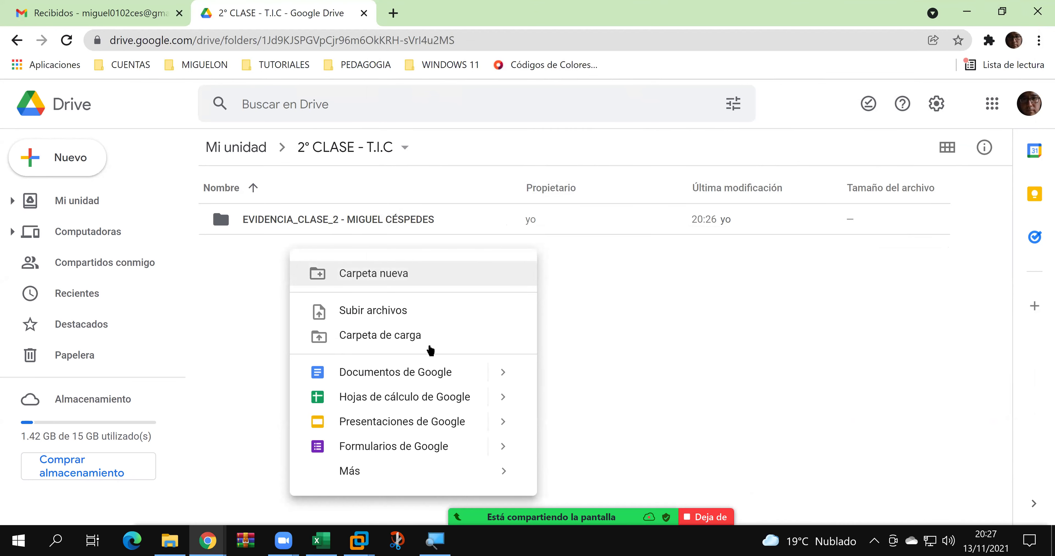
mouse_move(502, 372)
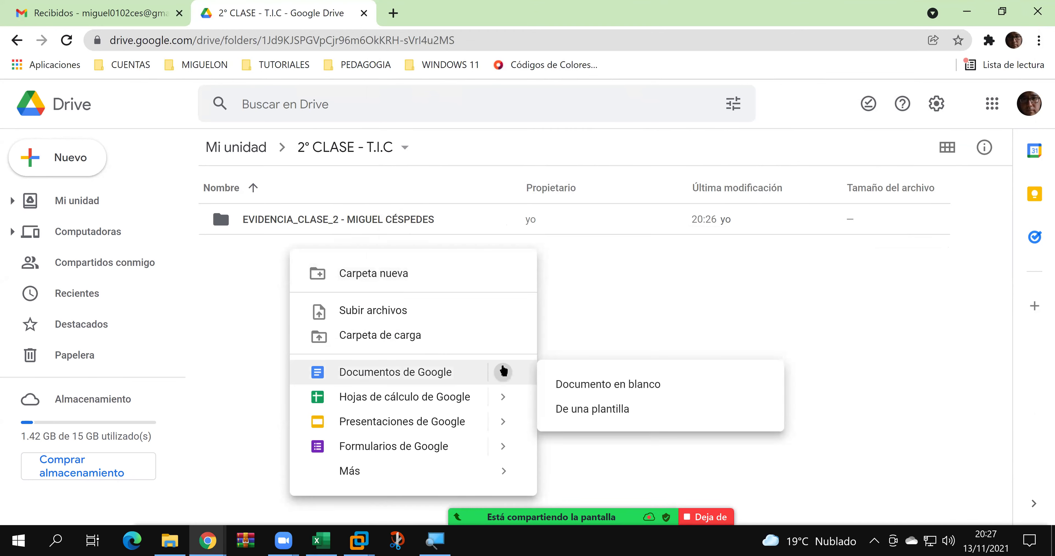
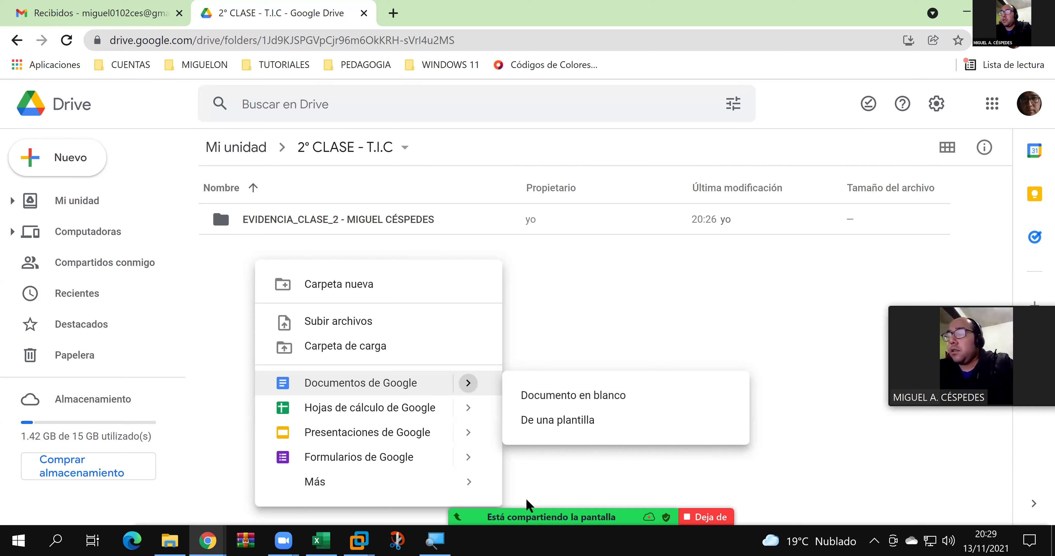
- Start a 10-second delayed snip over Drive's folder menu, then cancel it to leave the folder showing
click(402, 540)
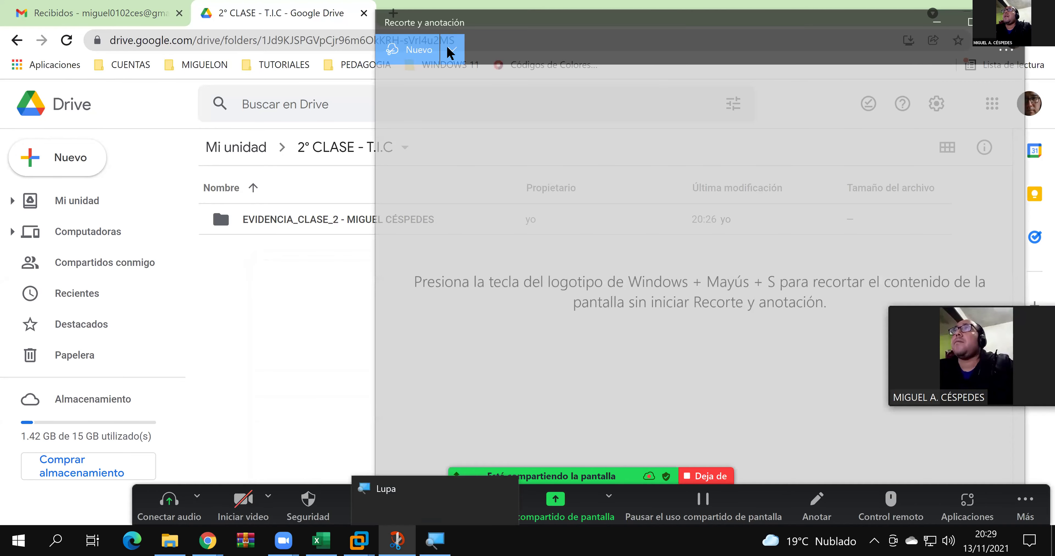
click(450, 49)
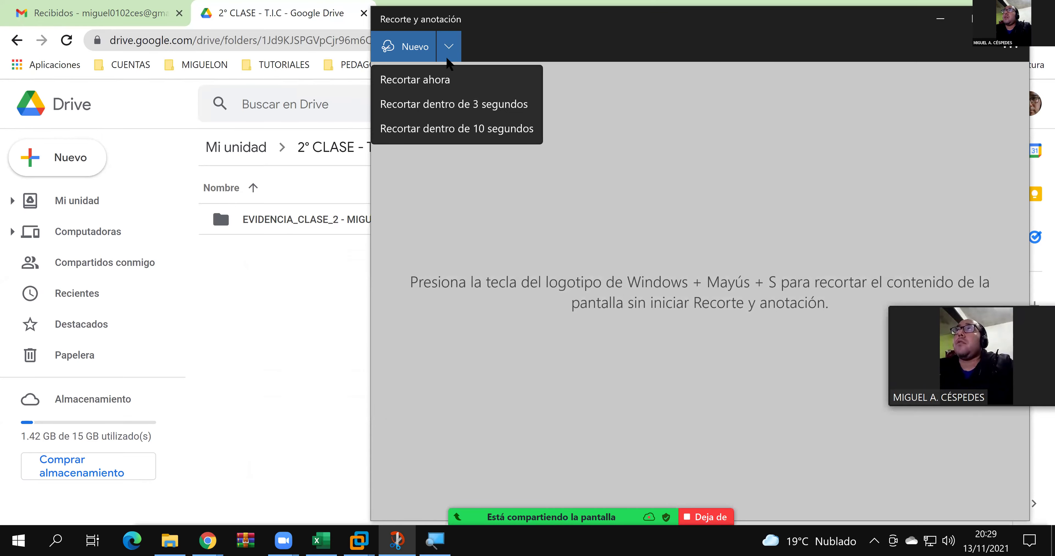
click(483, 130)
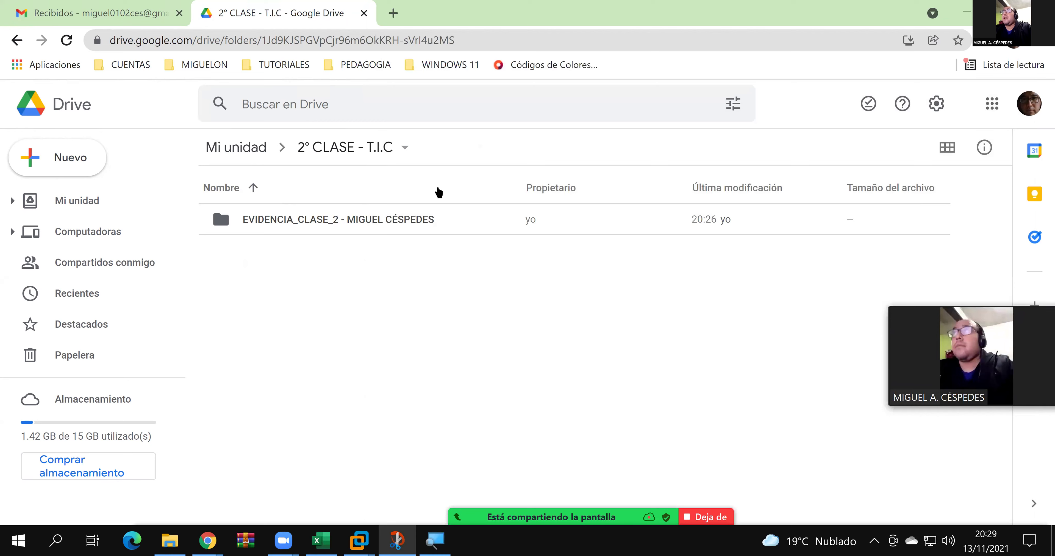
right_click(358, 252)
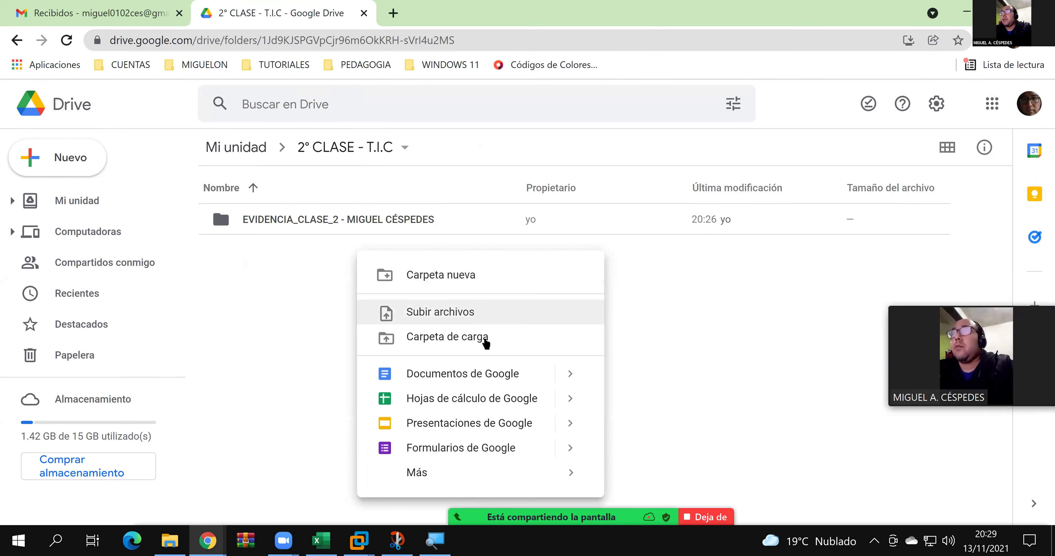
mouse_move(592, 378)
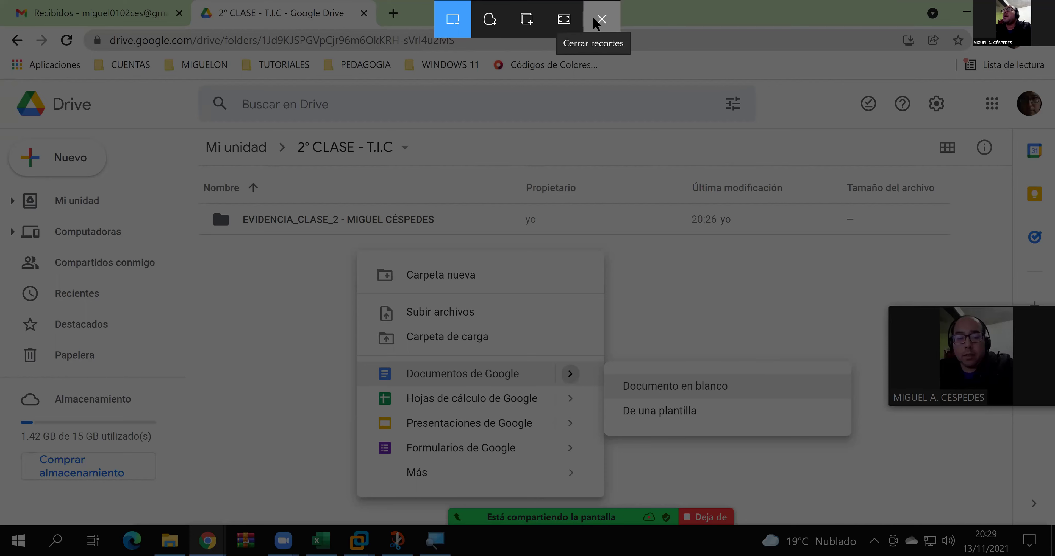
click(601, 19)
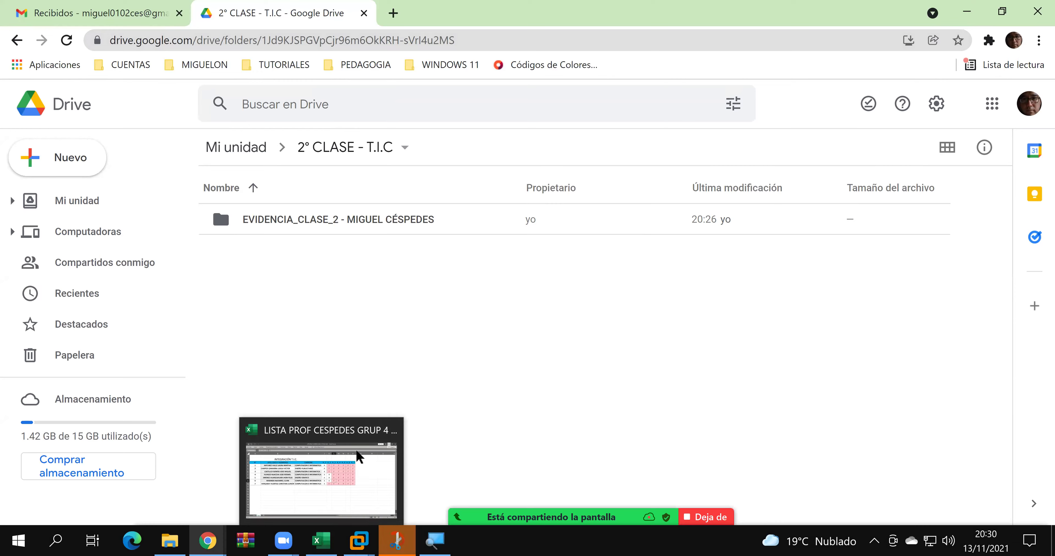
- Capture the full screen with Drive's new-item menu open, using a 10-second delayed snip
click(391, 537)
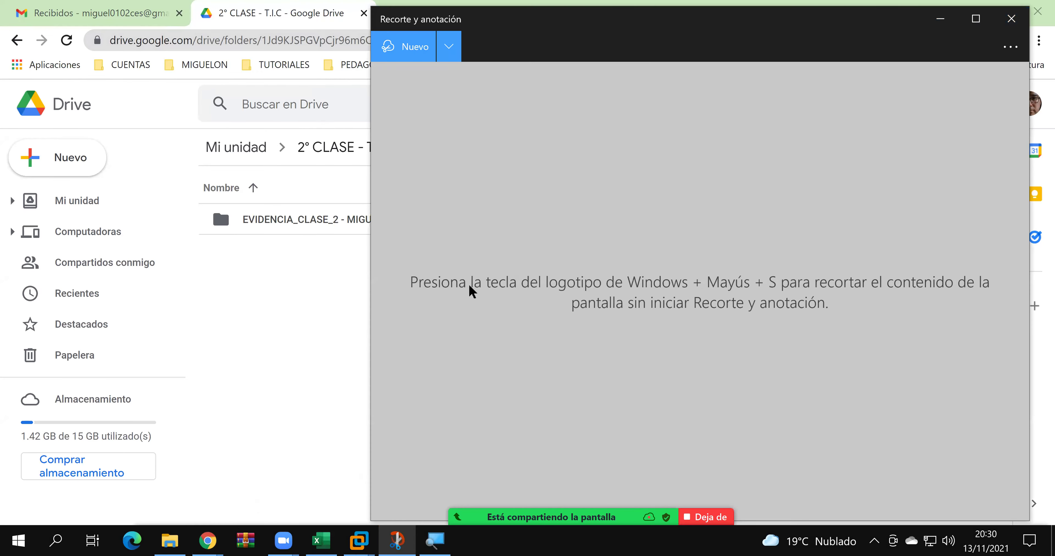
click(449, 46)
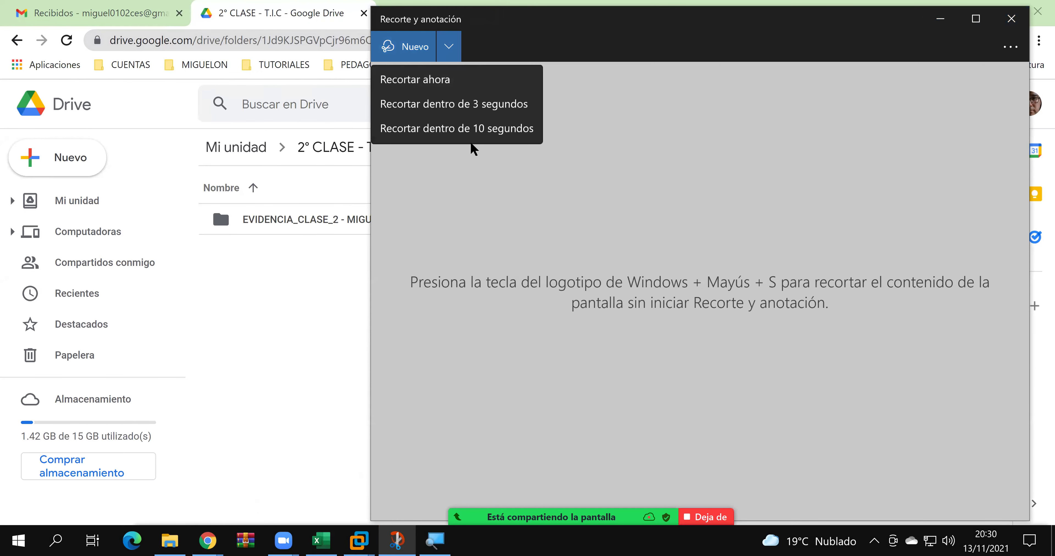
click(475, 130)
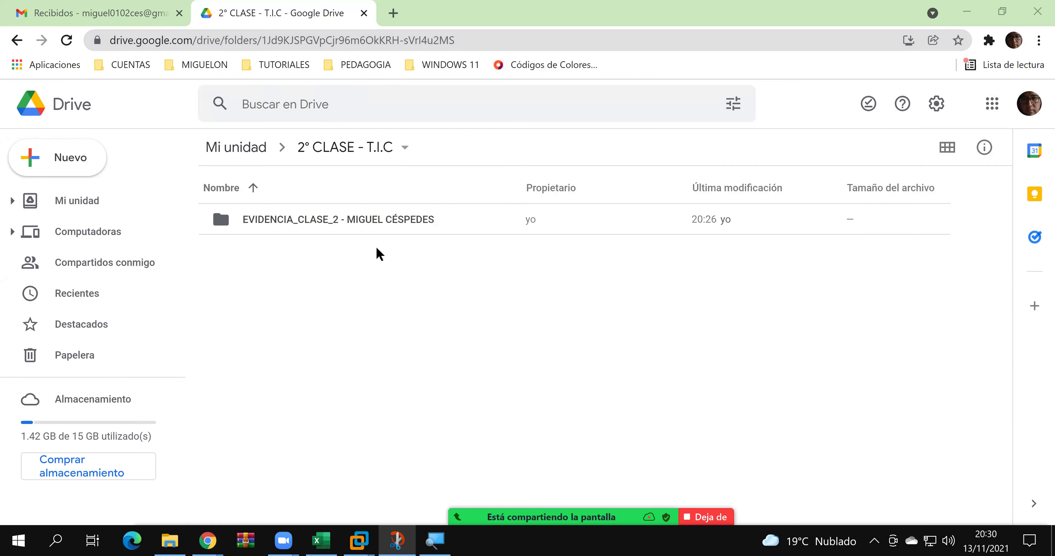
right_click(358, 269)
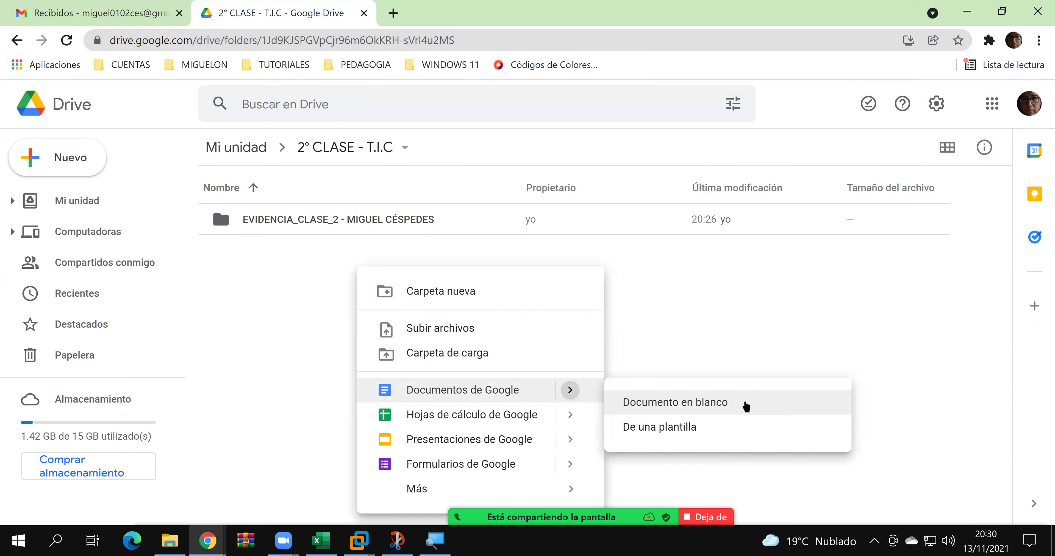
key(super+shift+s)
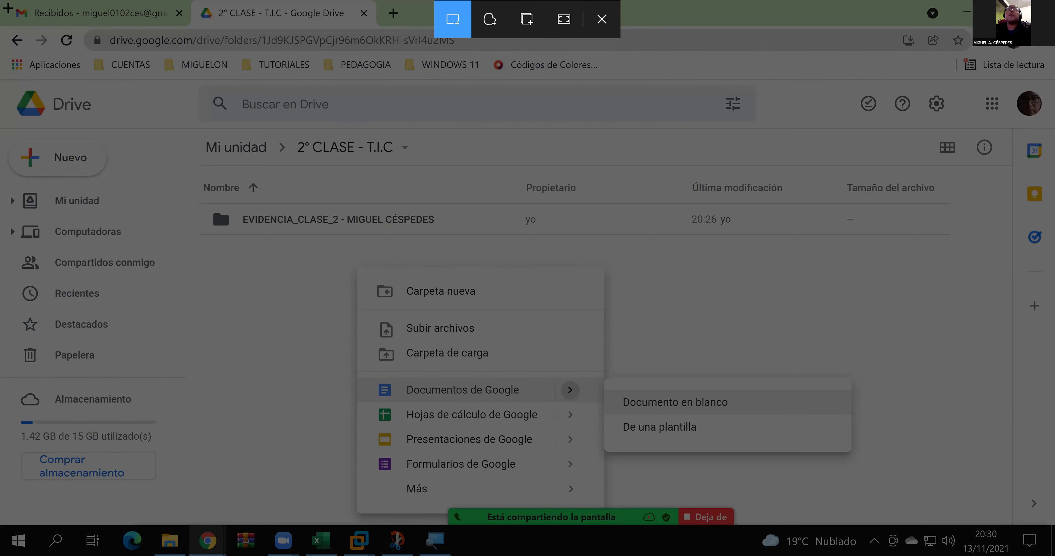
drag(8, 8, 1052, 555)
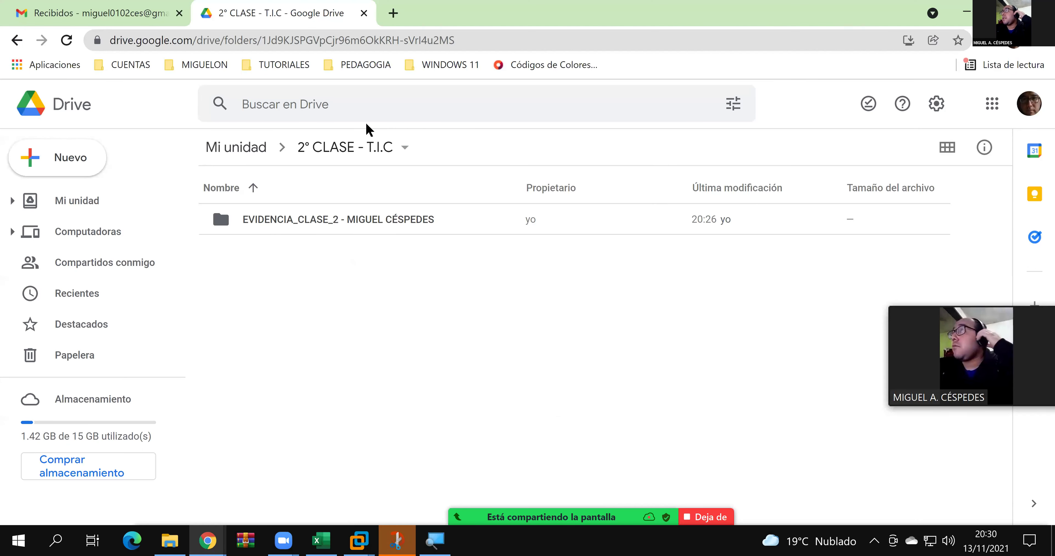
- Save the screenshot as the PNG EVIDENCIA_04 and minimize Recorte y anotación
click(411, 547)
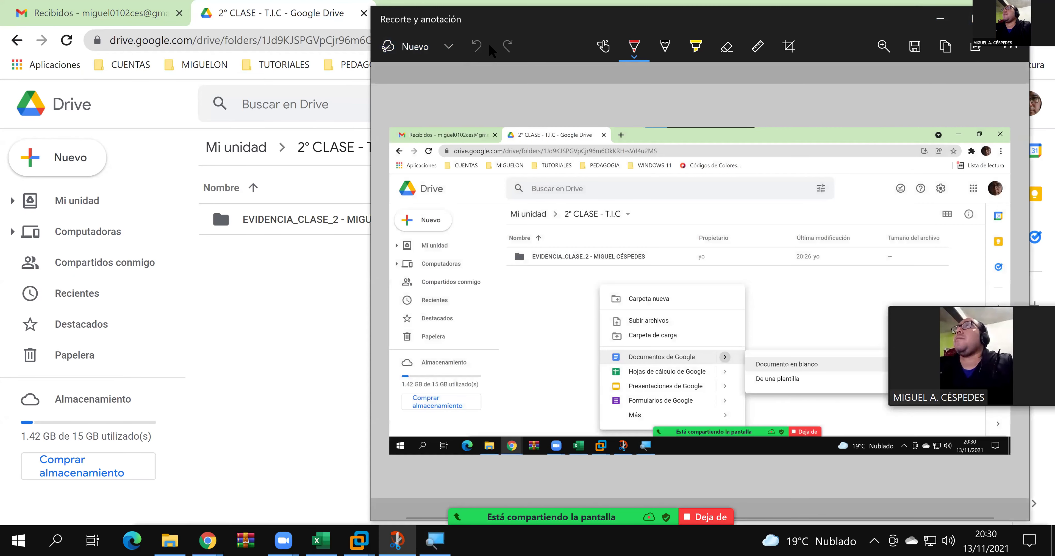
click(915, 46)
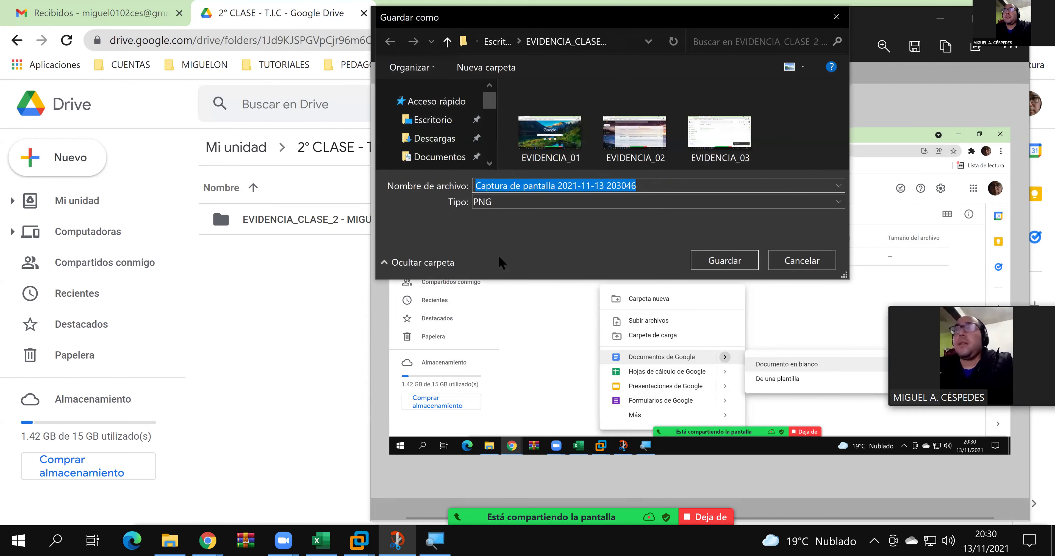
click(714, 135)
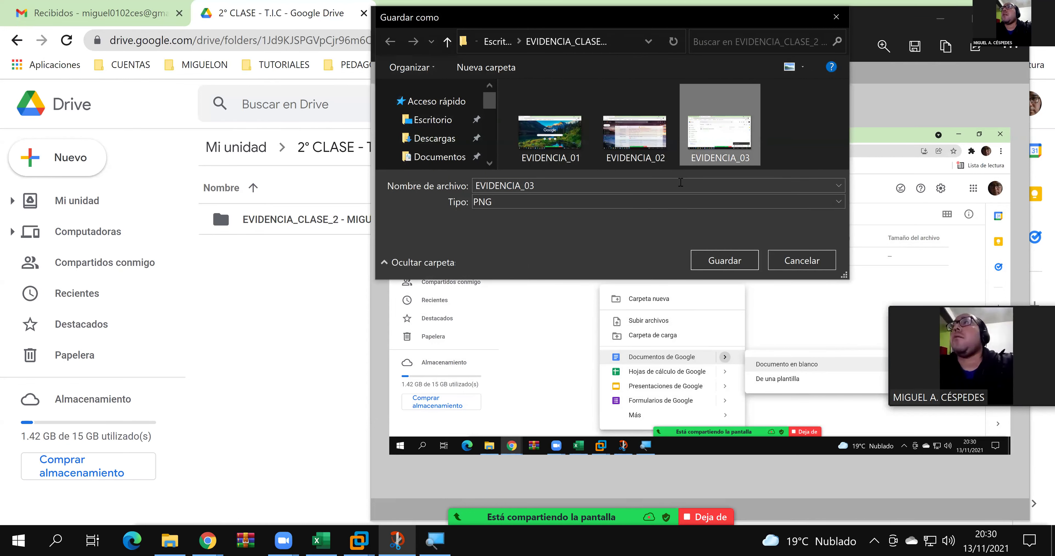
click(677, 183)
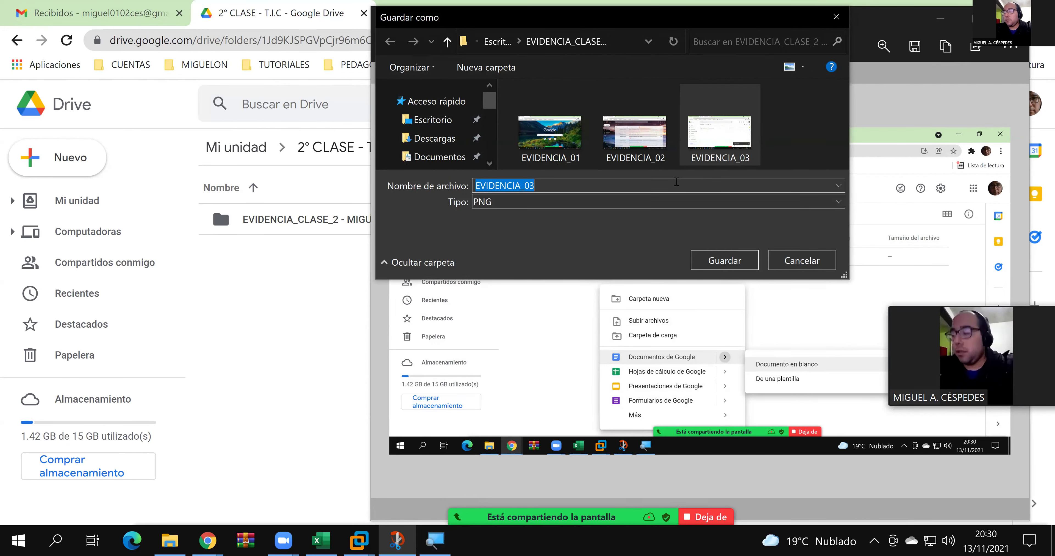
click(677, 183)
key(BackSpace)
text(4)
key(Return)
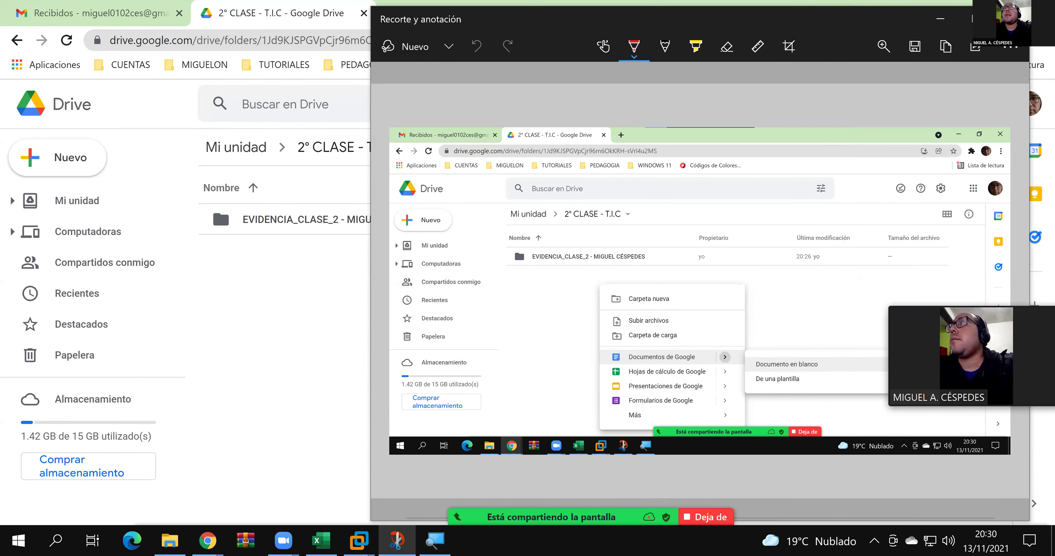
click(940, 19)
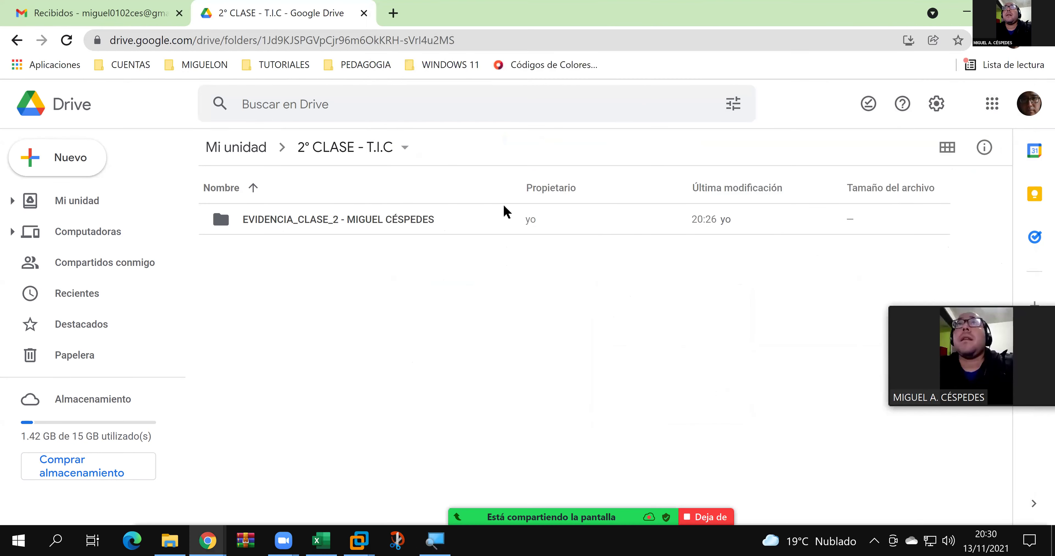
- Create a blank Google Docs document from the folder's new-item menu and switch to 'Documento sin título'
right_click(371, 262)
mouse_move(581, 368)
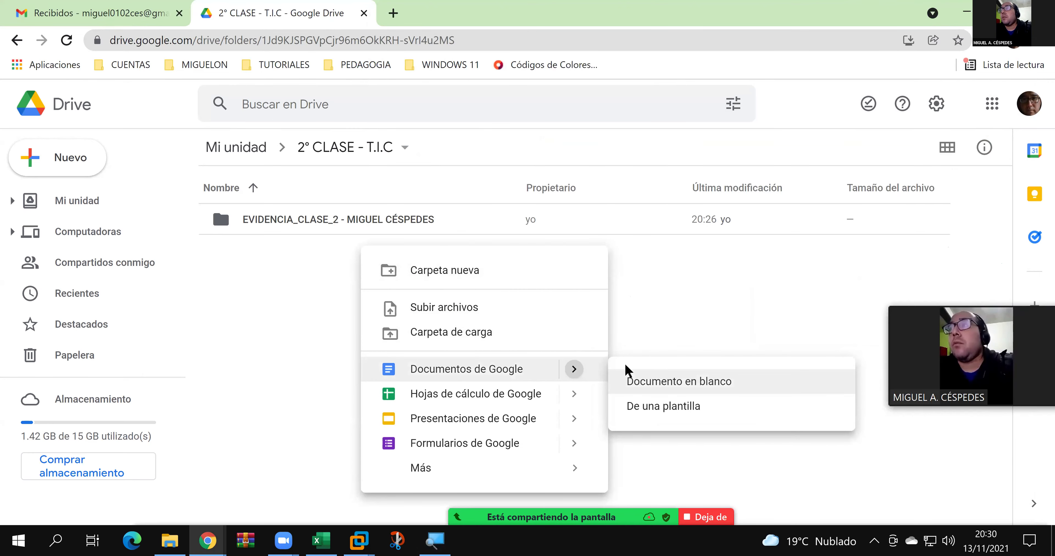
click(663, 379)
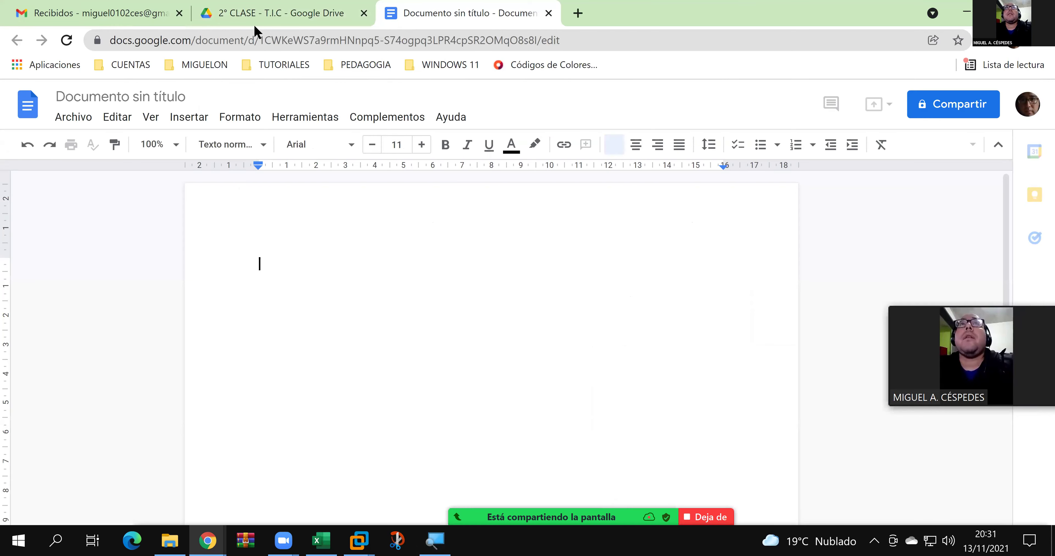
click(258, 13)
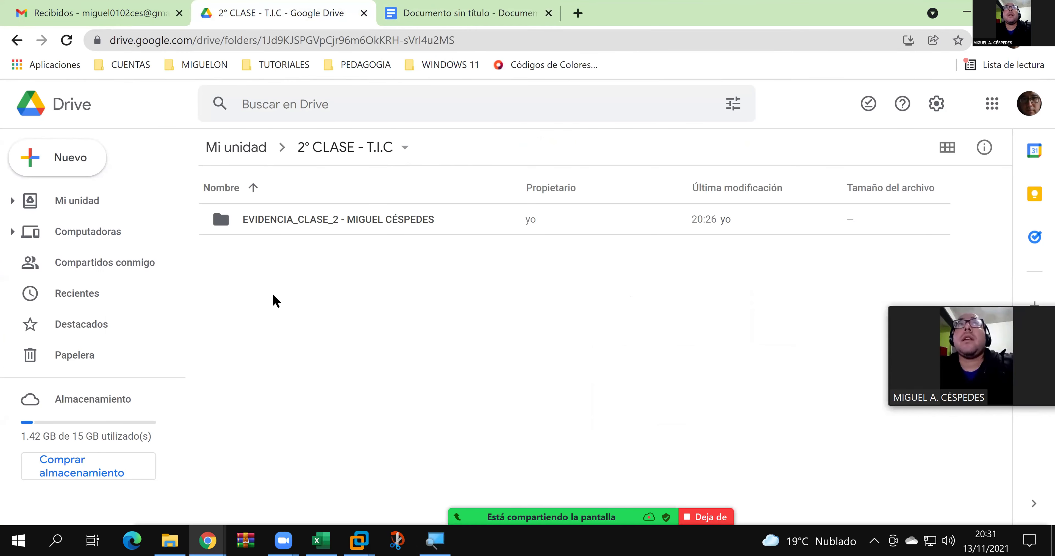
click(474, 10)
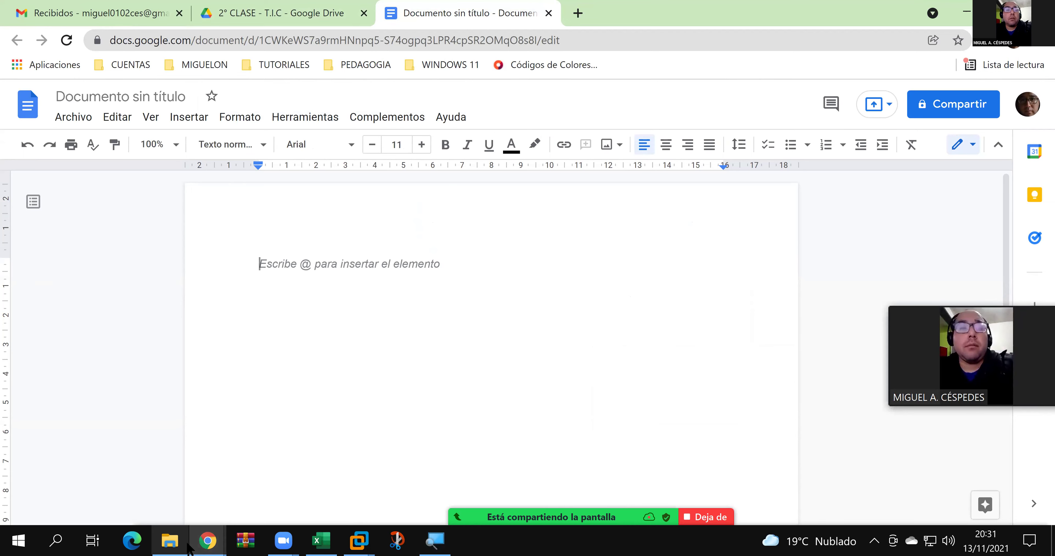
mouse_move(198, 547)
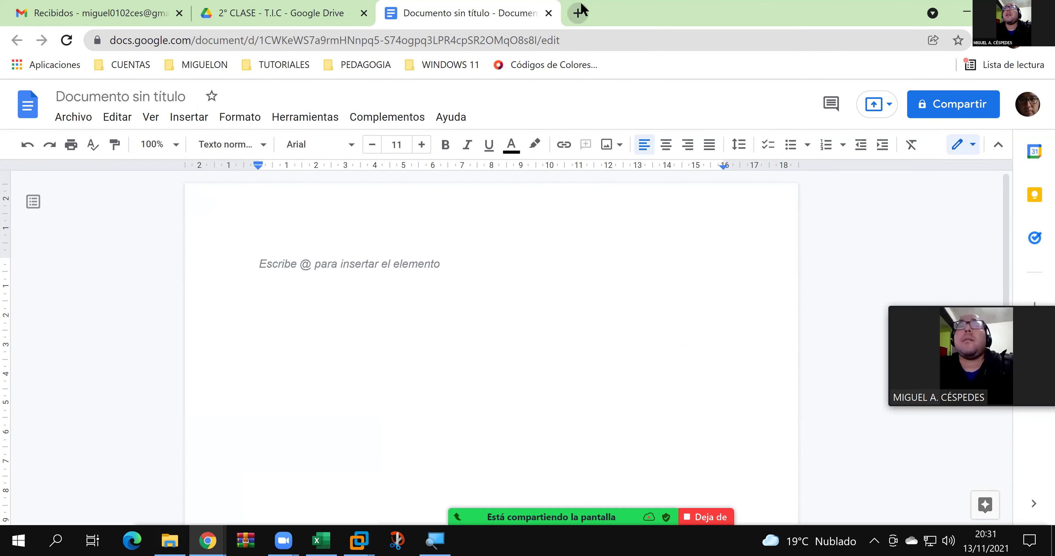
- In a new tab, search Google for 'TECNICAS DE PRODUCTIVIDAD', closing the Gmail tab
click(578, 14)
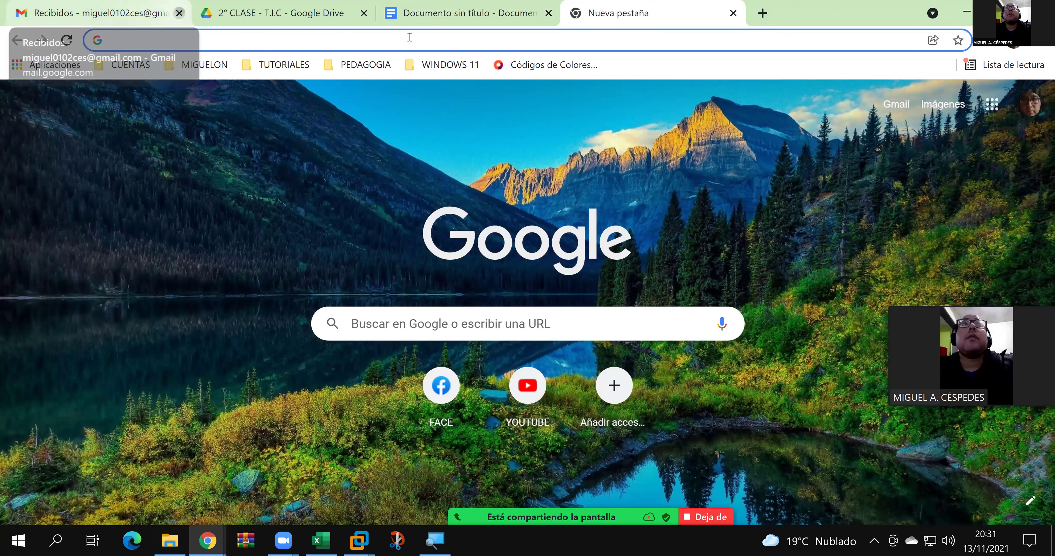
click(410, 37)
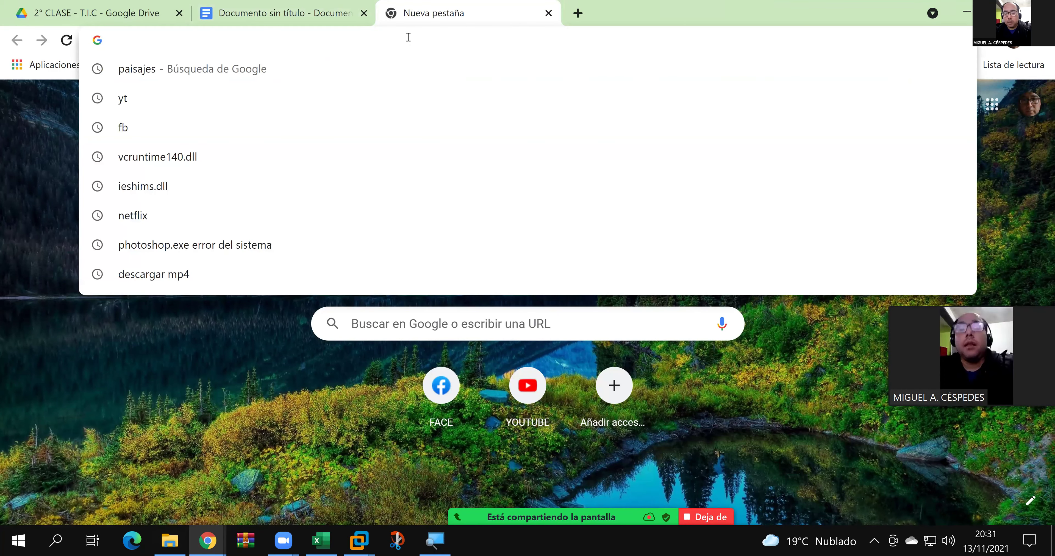
text(TECNI)
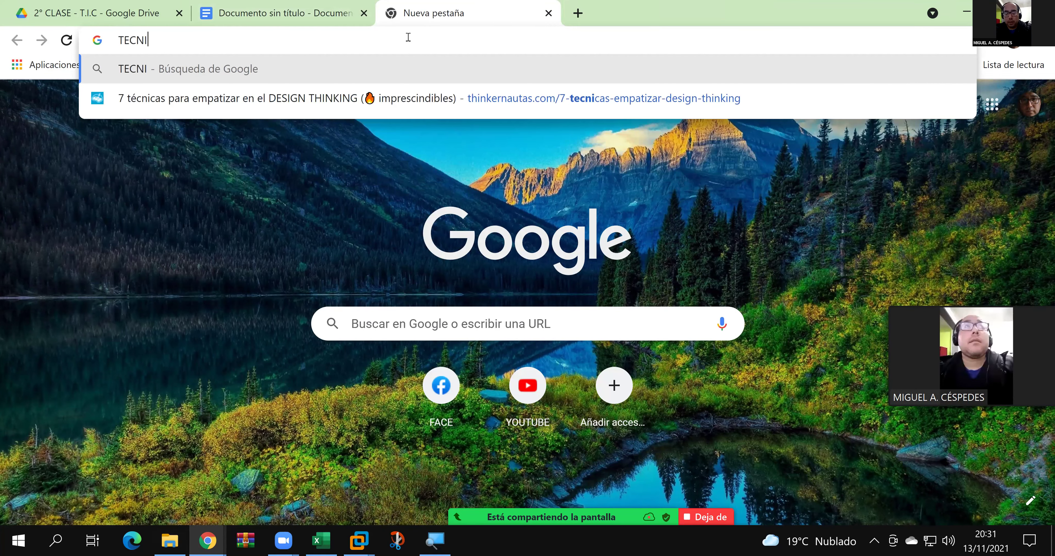
text(CAS )
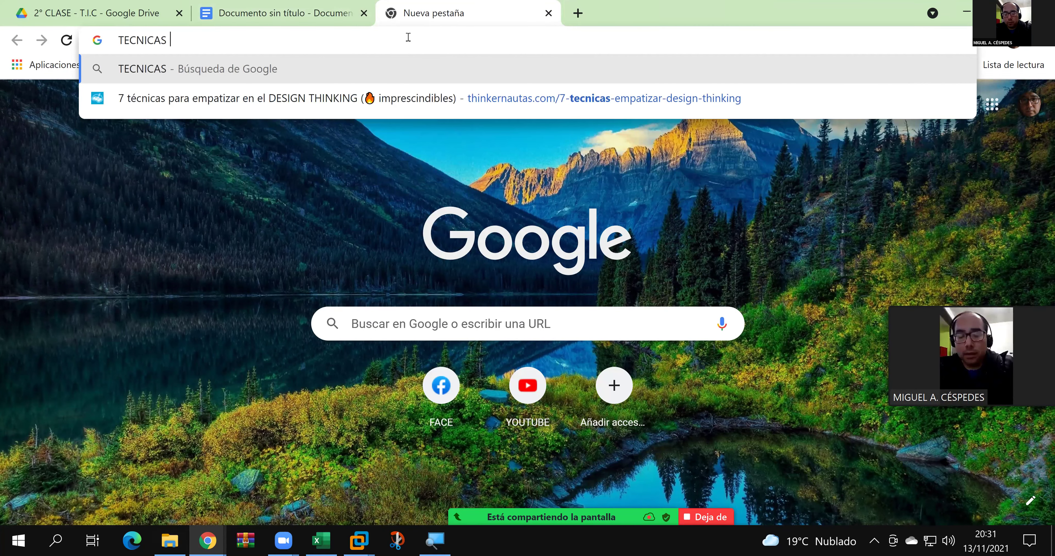
text(DE PRODUT)
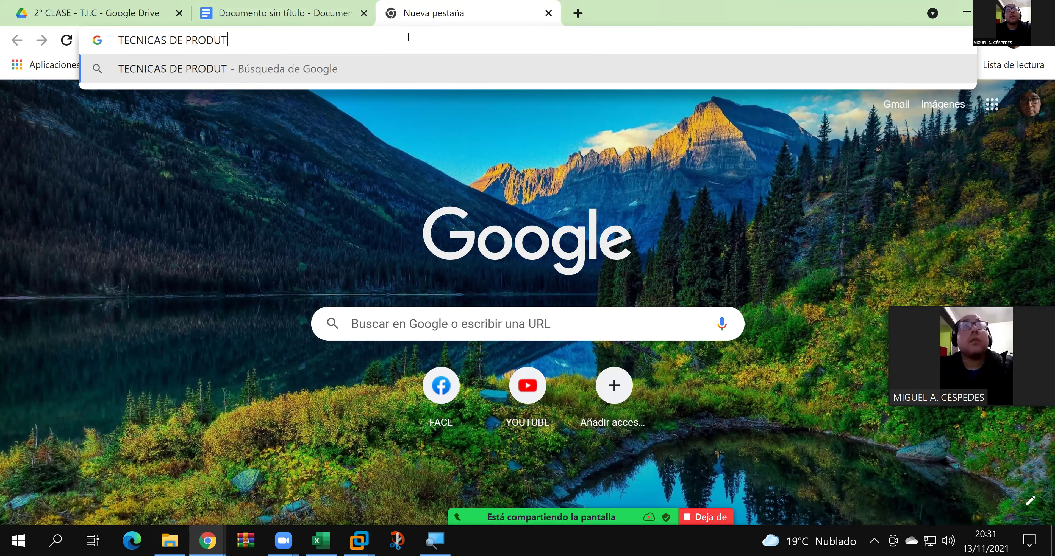
key(BackSpace)
text(CTIVIDAD)
key(Return)
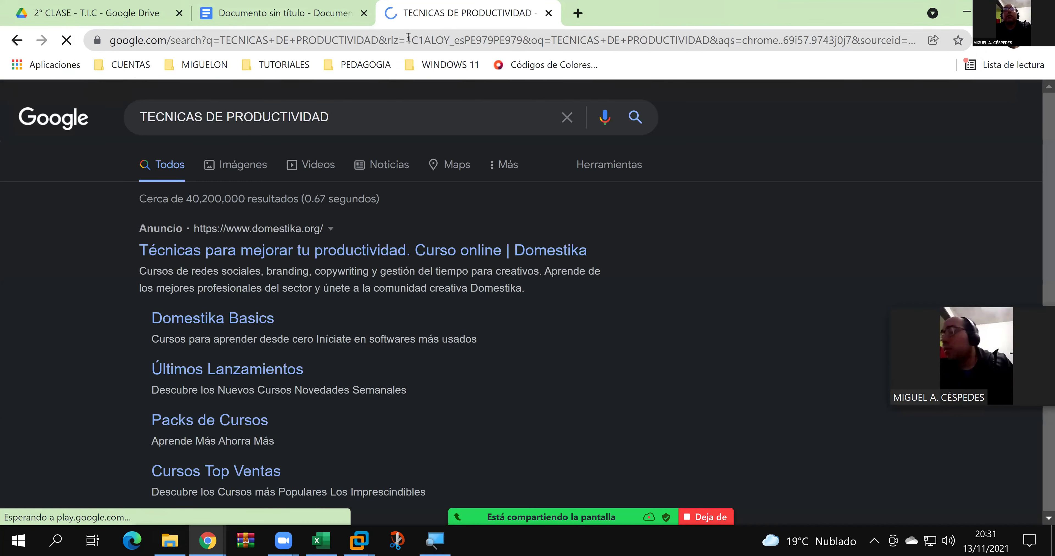
- Open the Economipedia productivity article from the search results after a brief detour to an ad
click(320, 255)
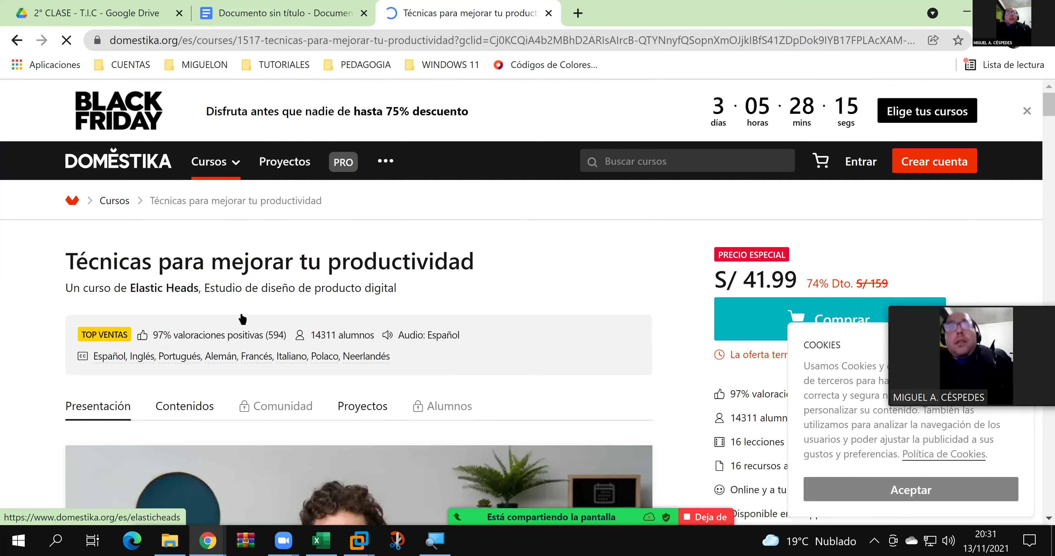
scroll(246, 262, down, 5)
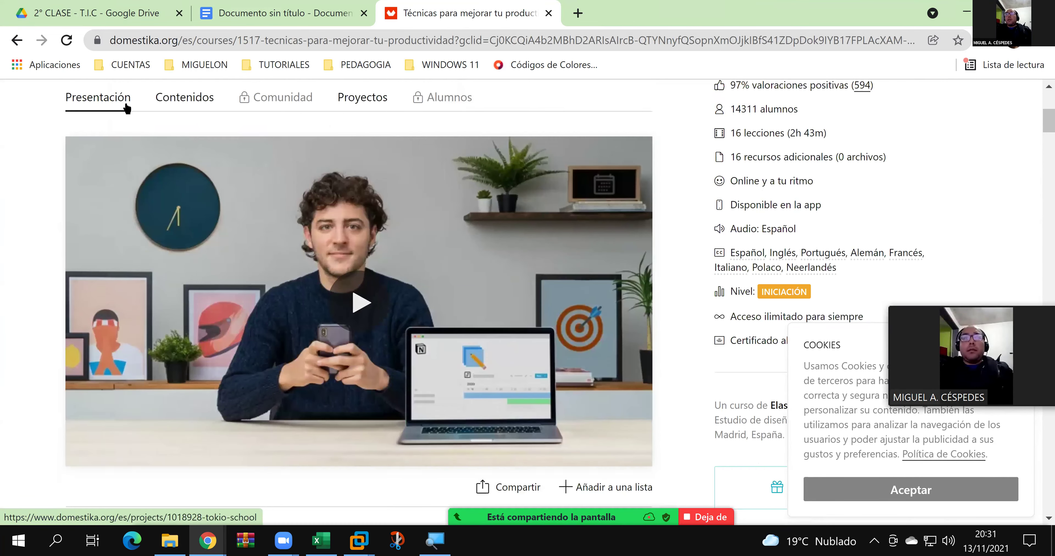
click(15, 40)
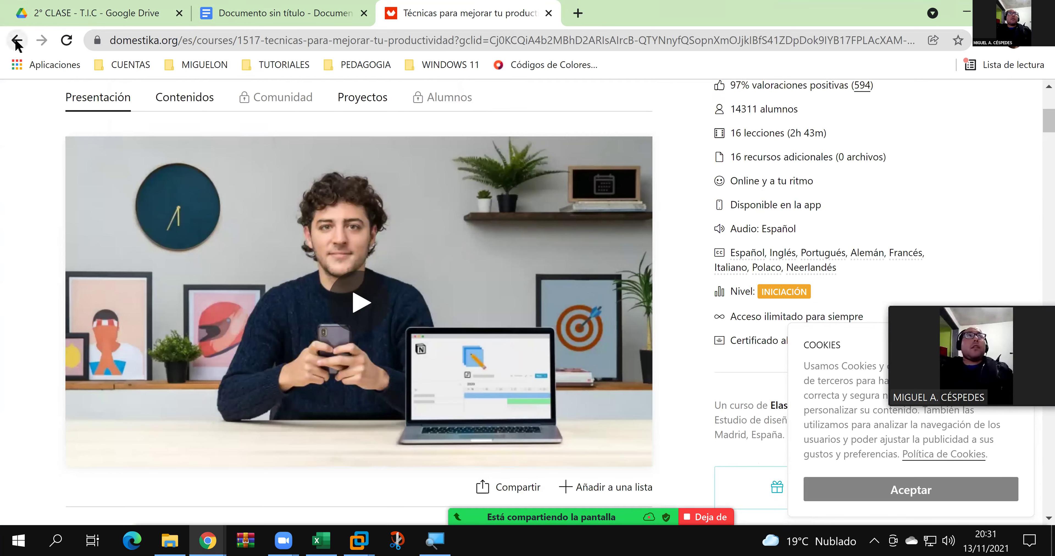
scroll(494, 396, down, 4)
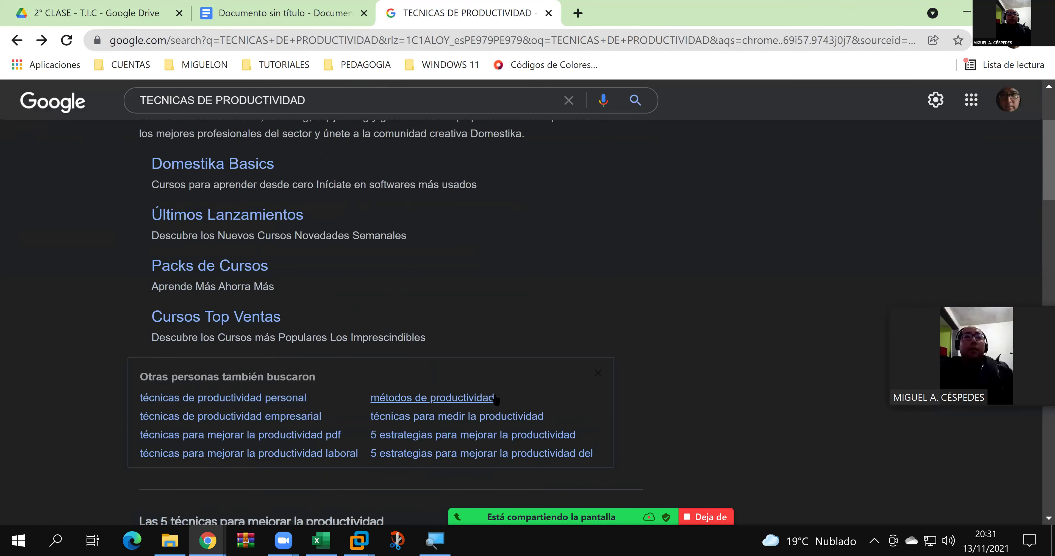
scroll(492, 395, down, 3)
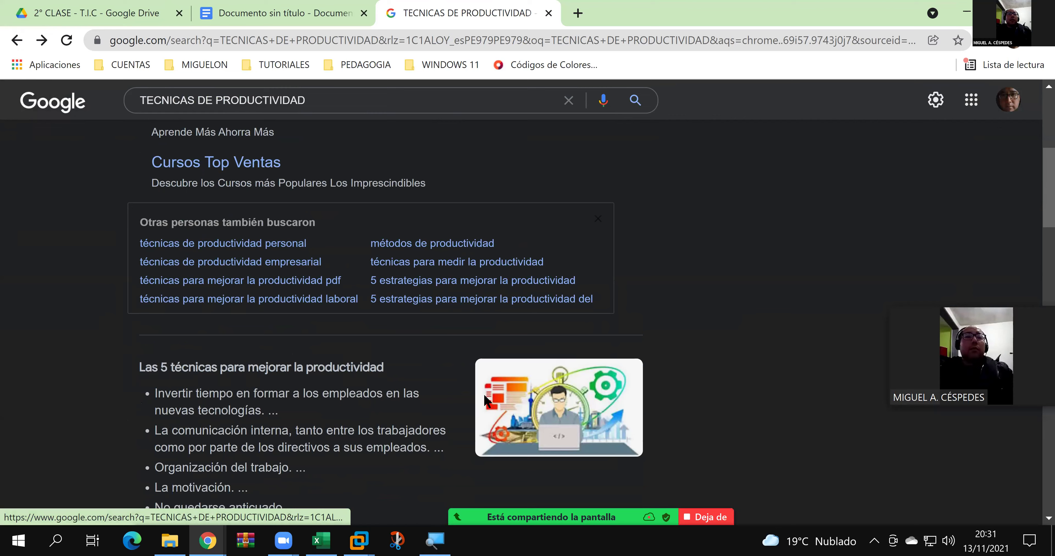
scroll(492, 398, down, 4)
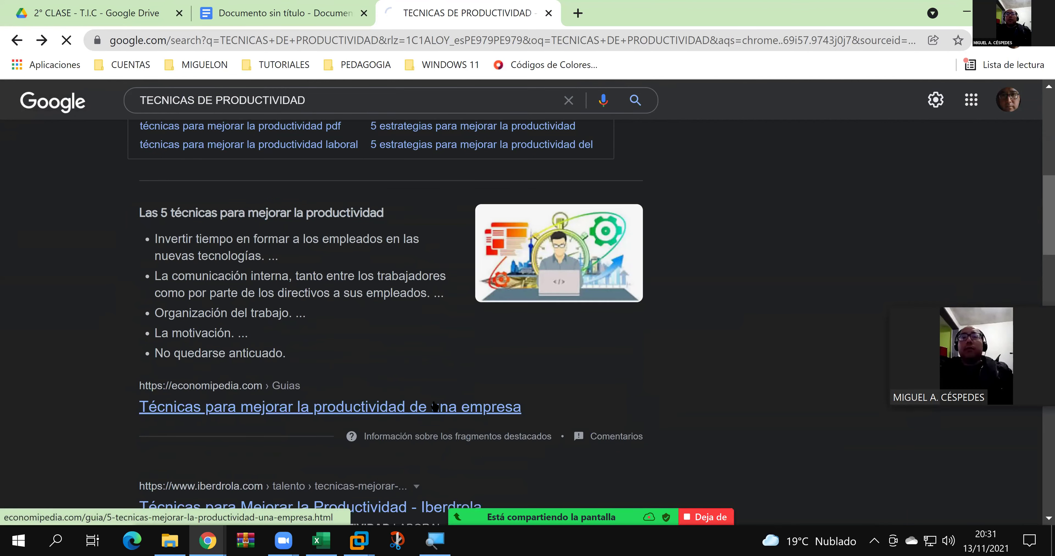
click(435, 407)
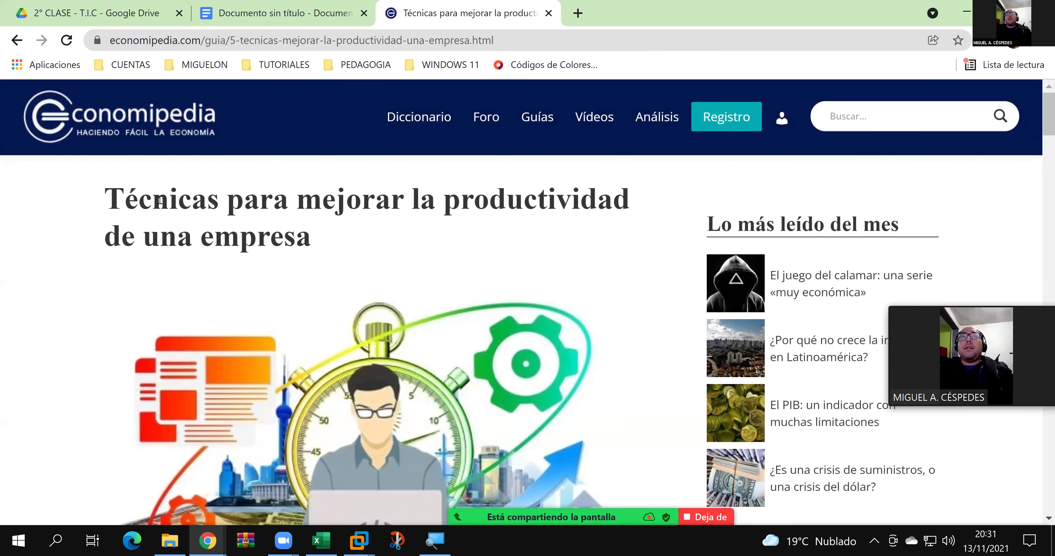
- Select and copy the whole article text, then return to the untitled document
drag(103, 199, 317, 372)
scroll(330, 309, down, 1)
scroll(330, 307, down, 10)
scroll(323, 306, down, 7)
scroll(323, 327, down, 12)
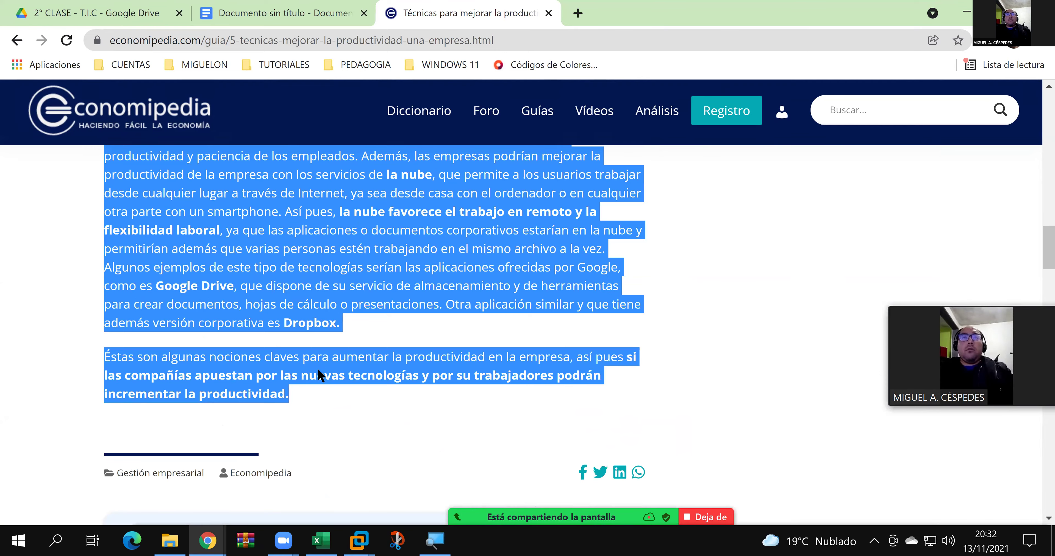
right_click(318, 374)
click(407, 229)
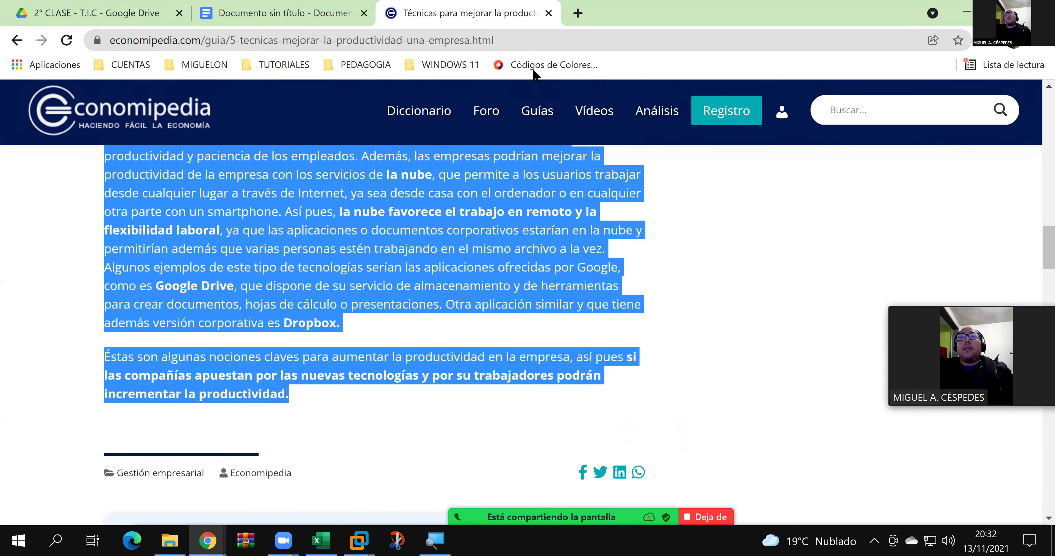
click(299, 8)
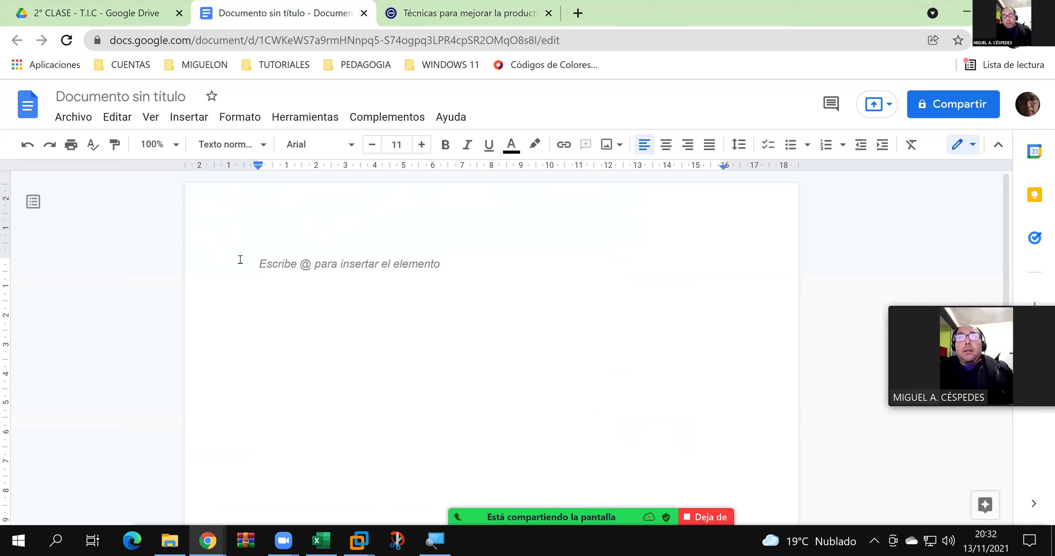
- Paste the copied article into the document and centre its title
key(ctrl+v)
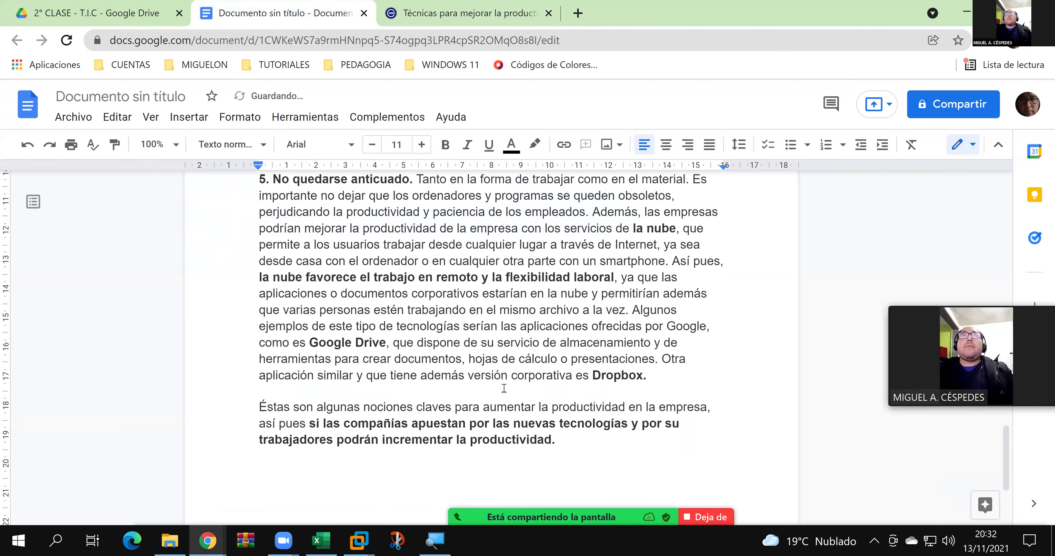
scroll(517, 395, up, 5)
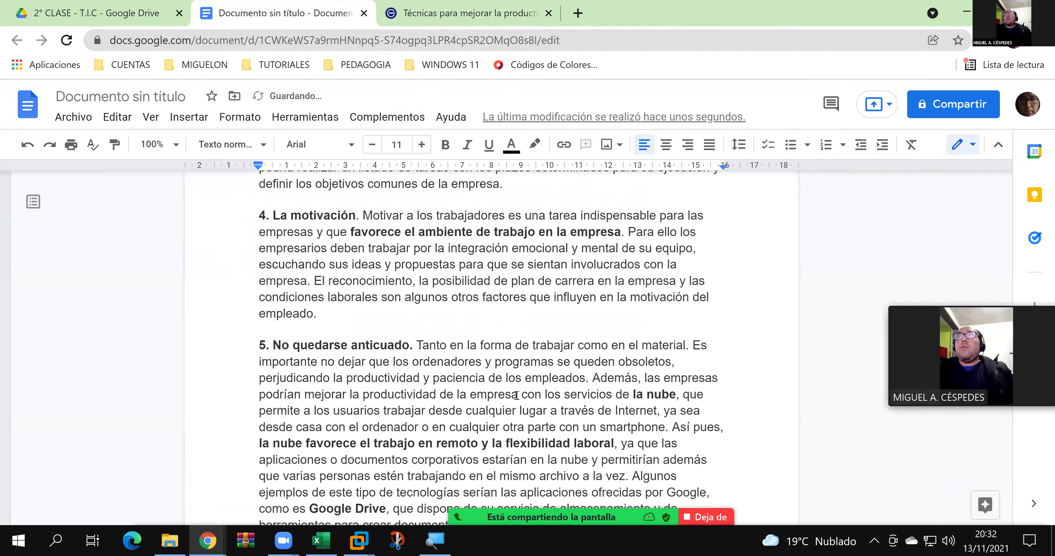
scroll(517, 396, up, 15)
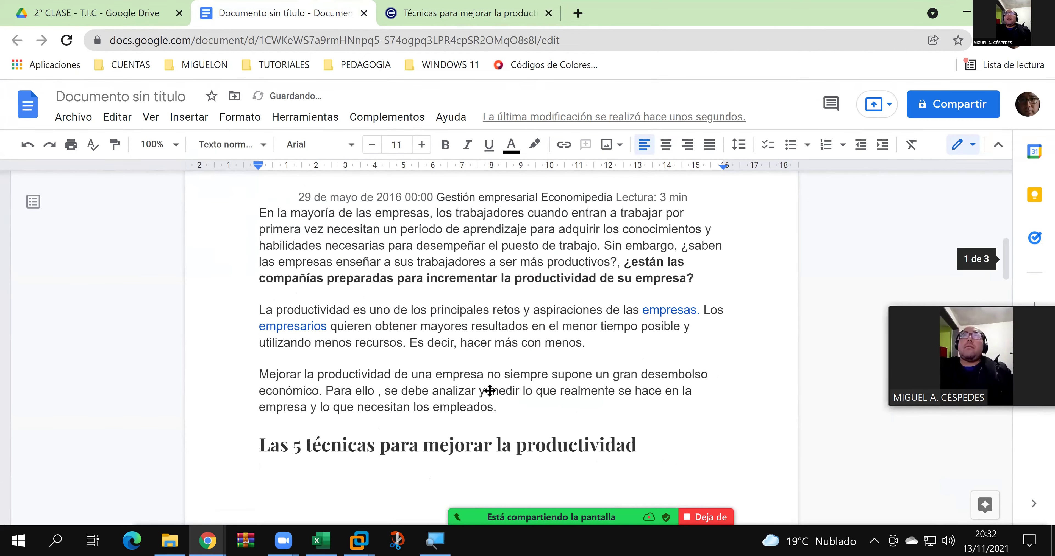
scroll(489, 391, up, 5)
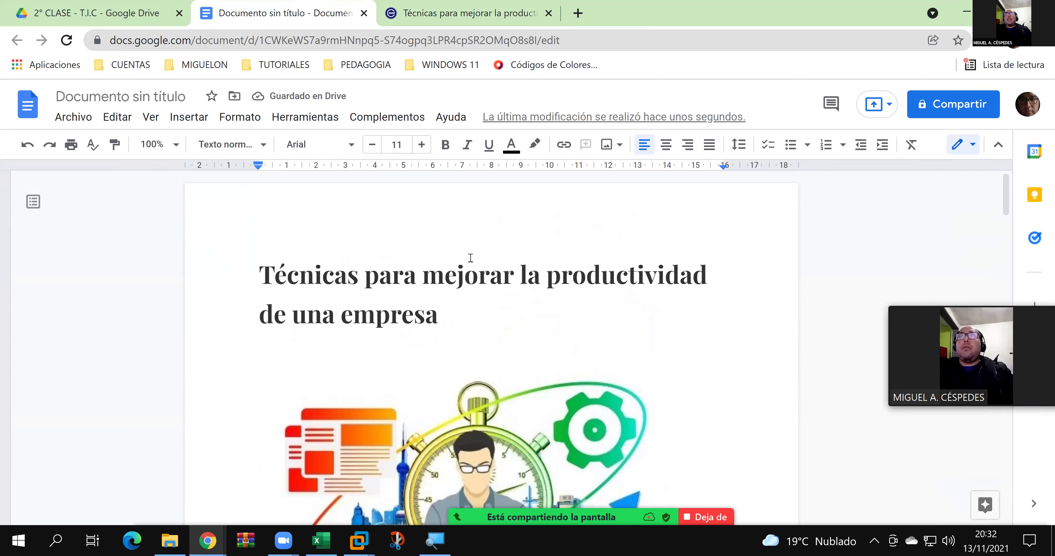
click(453, 308)
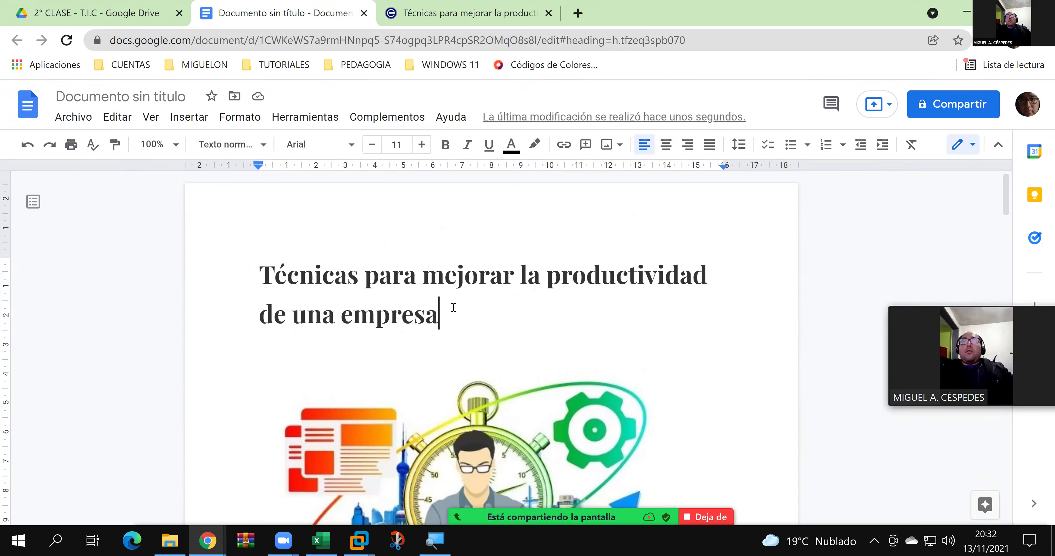
drag(452, 311, 260, 274)
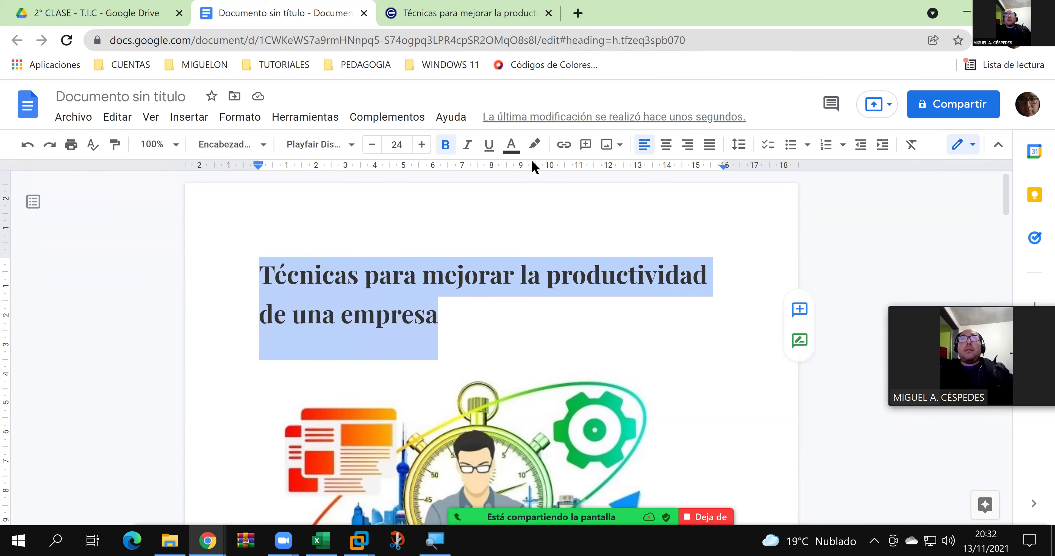
click(666, 144)
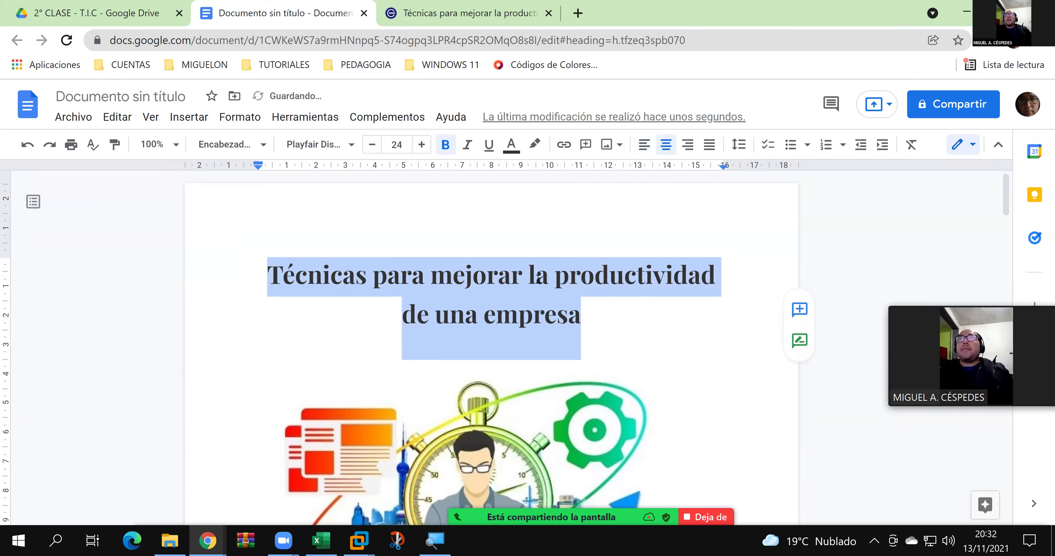
- Centre the article's illustration and delete the date and source line
scroll(416, 250, down, 6)
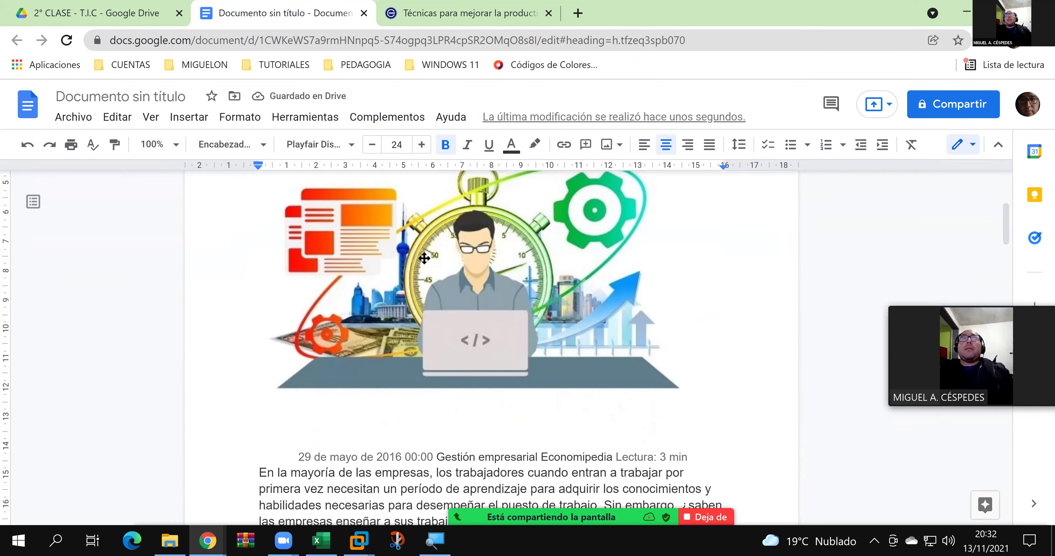
click(535, 206)
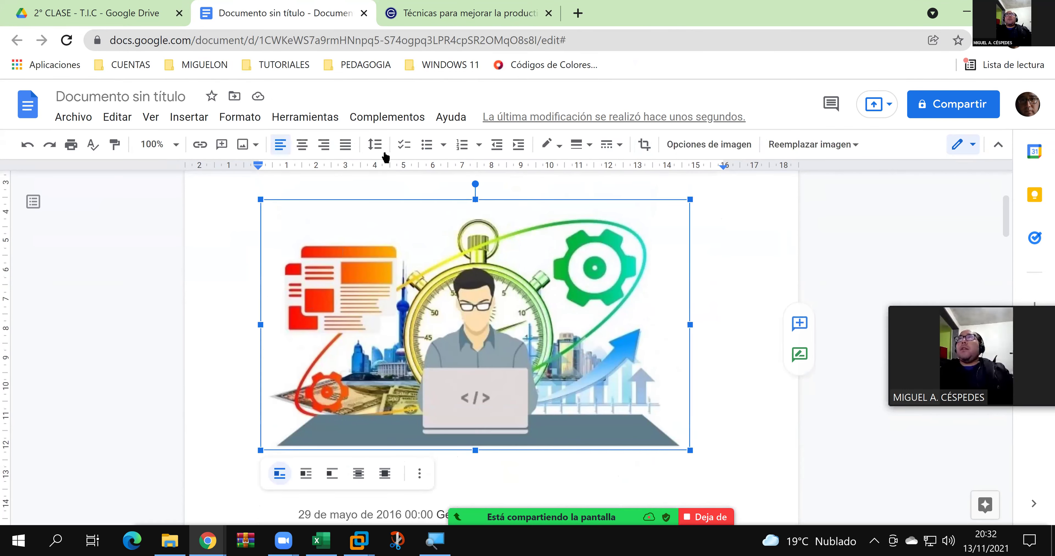
click(302, 145)
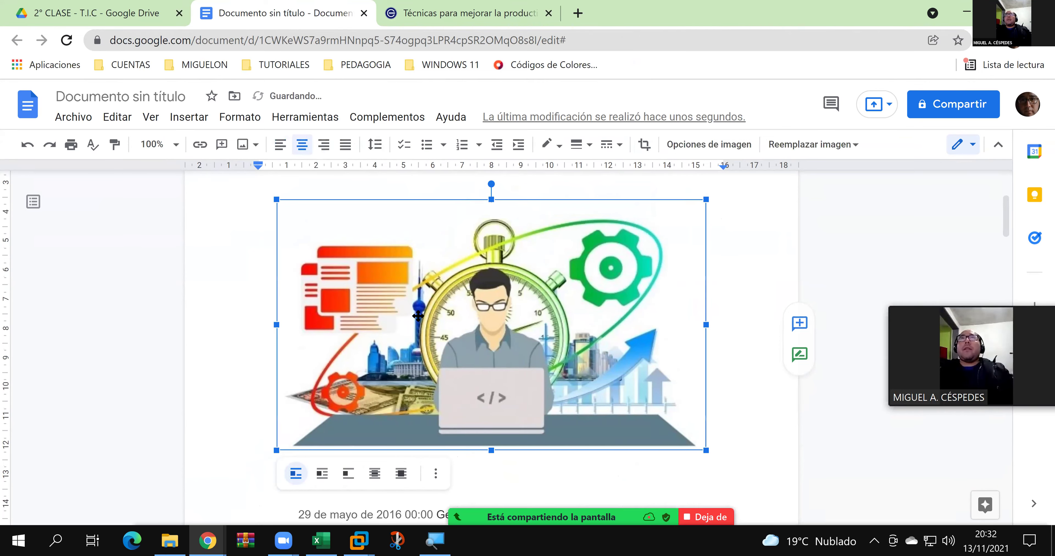
scroll(414, 315, down, 5)
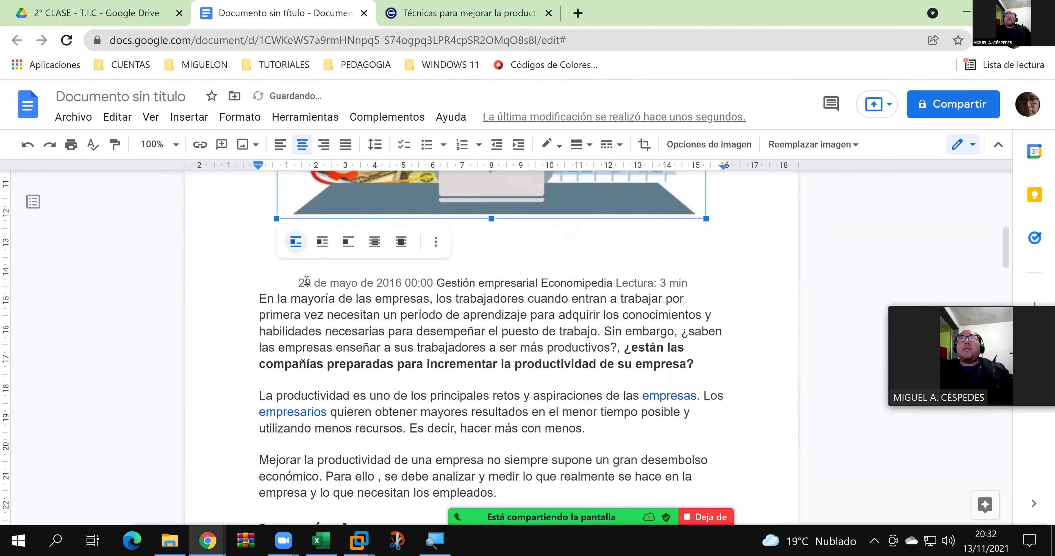
drag(296, 282, 691, 280)
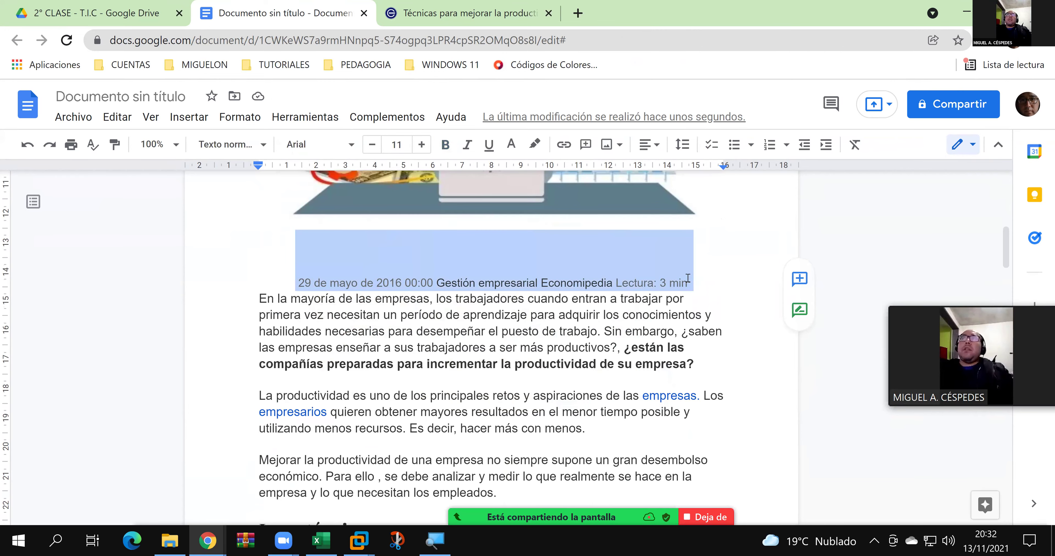
key(BackSpace)
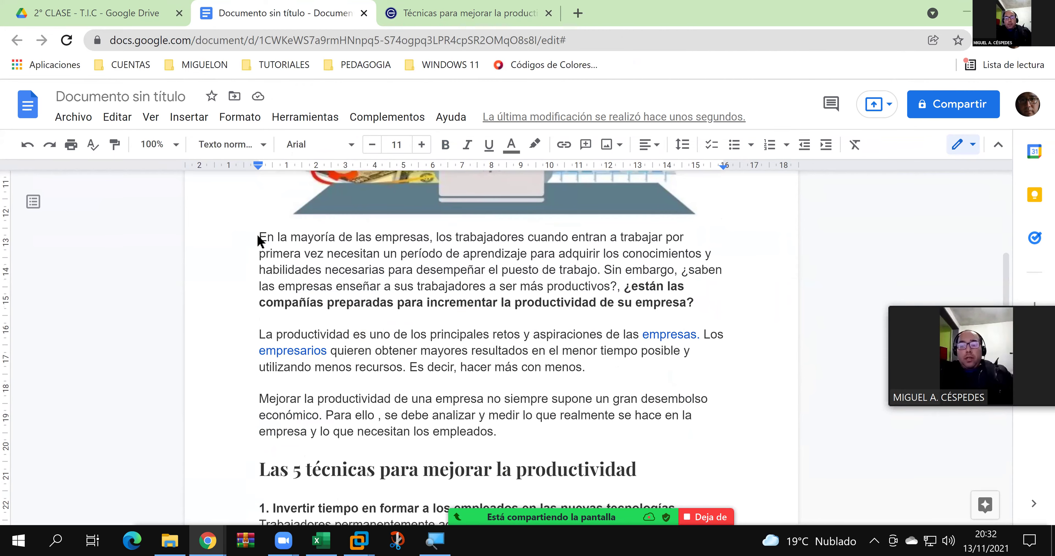
key(super)
- Launch the On-Screen Keyboard from Windows search, then minimize it
text(TEC)
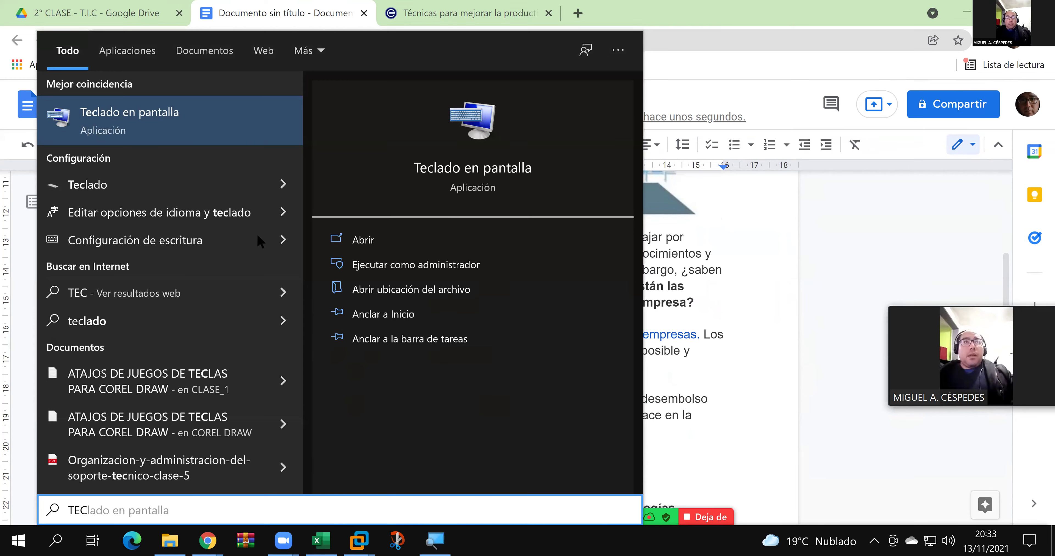
key(Return)
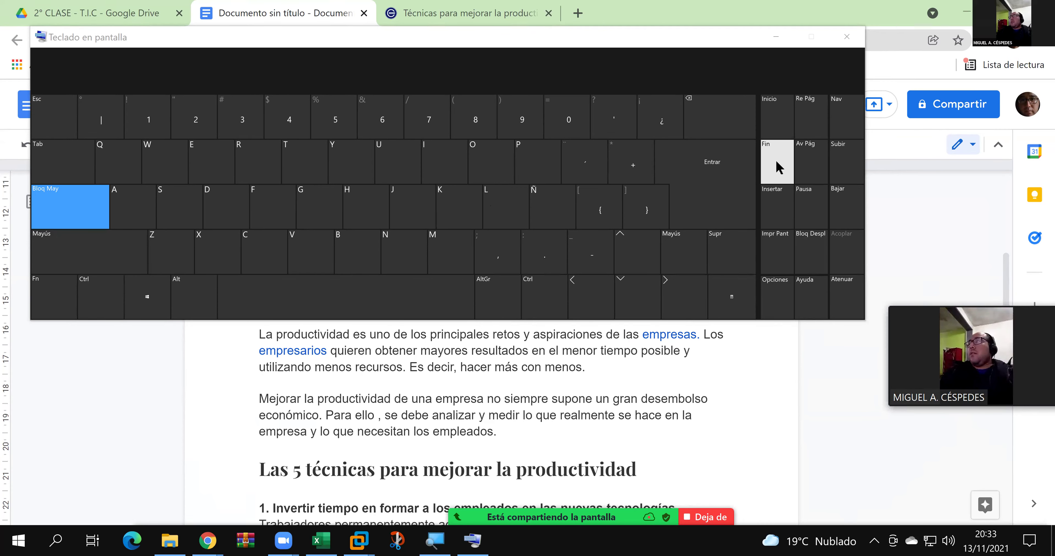
click(776, 36)
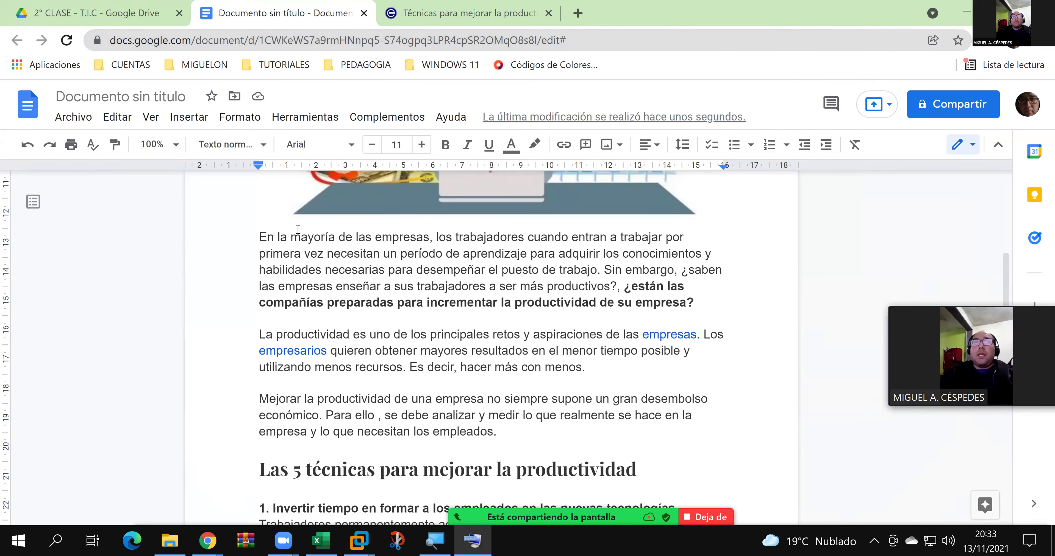
- Select the text from "En la mayoría" to the document's end and justify it
click(261, 245)
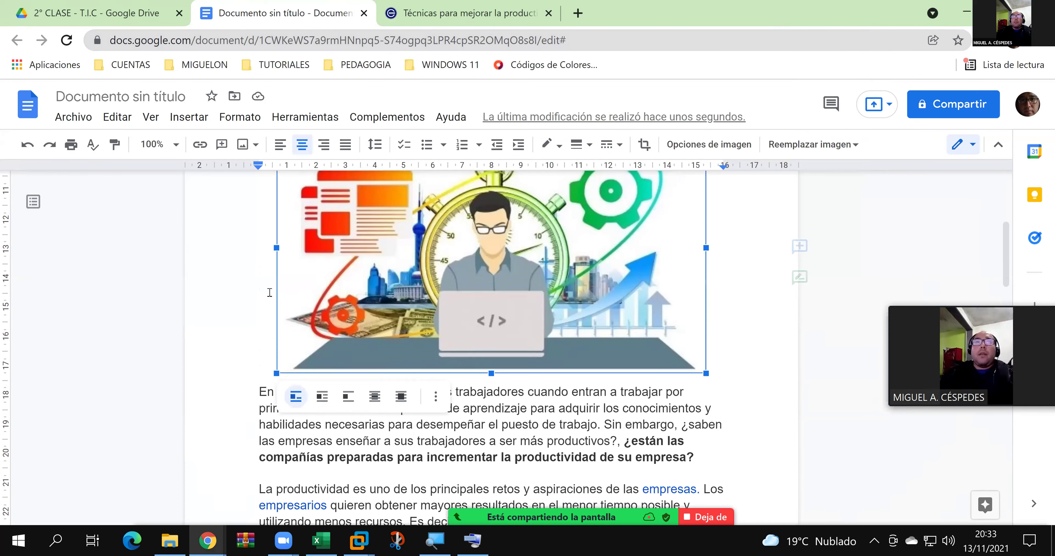
scroll(258, 239, down, 4)
click(257, 238)
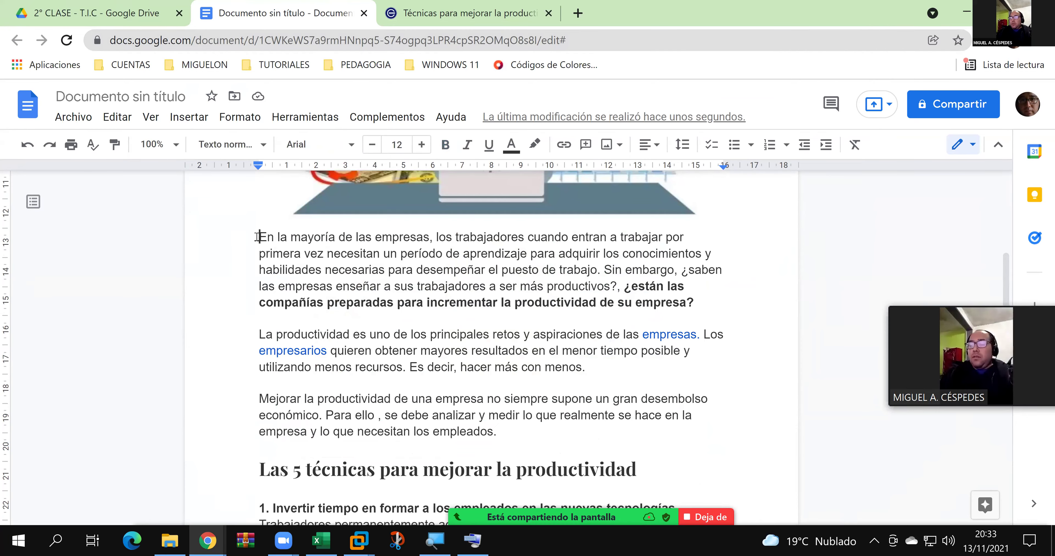
key(ctrl+shift+End)
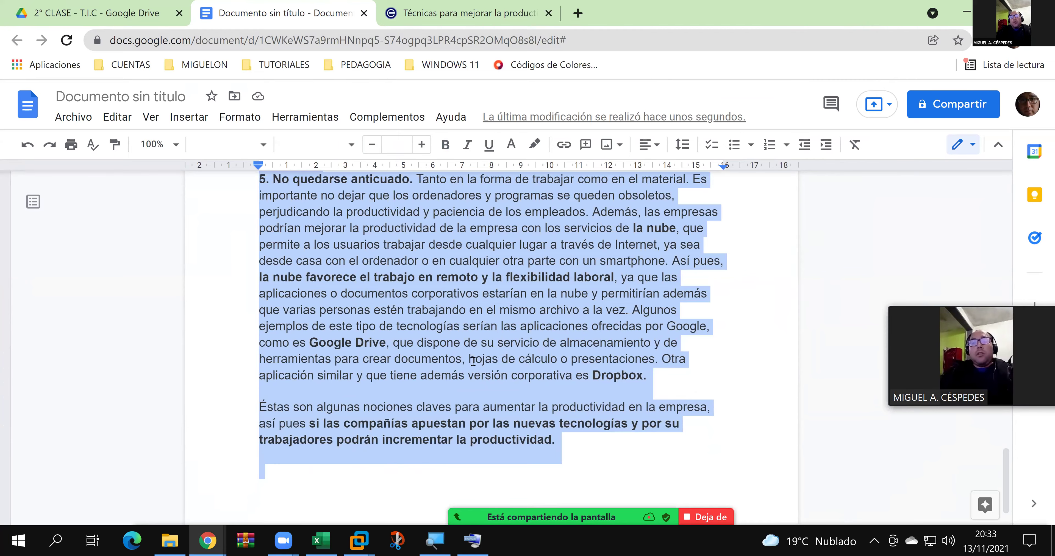
scroll(471, 376, up, 20)
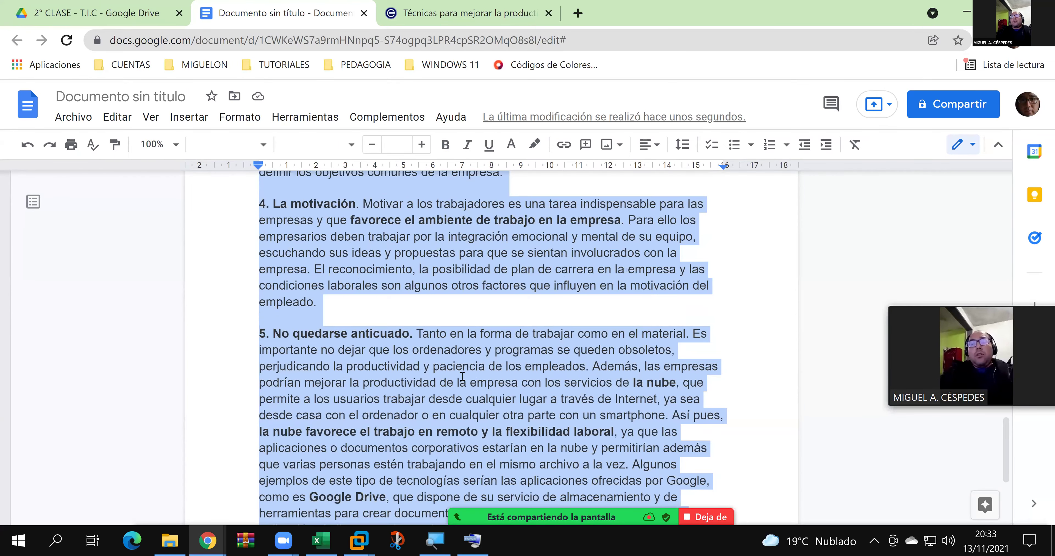
scroll(451, 381, up, 10)
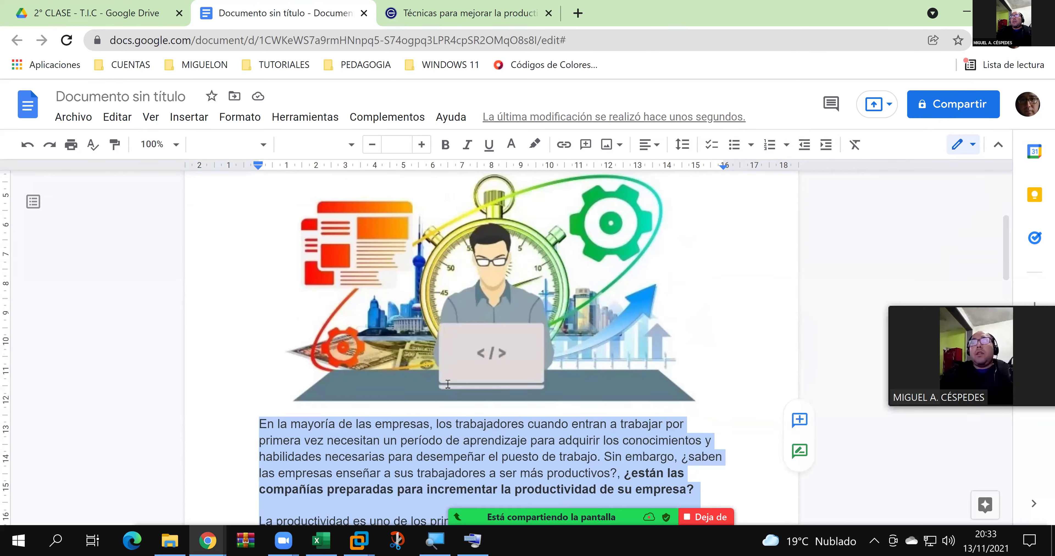
scroll(468, 183, down, 4)
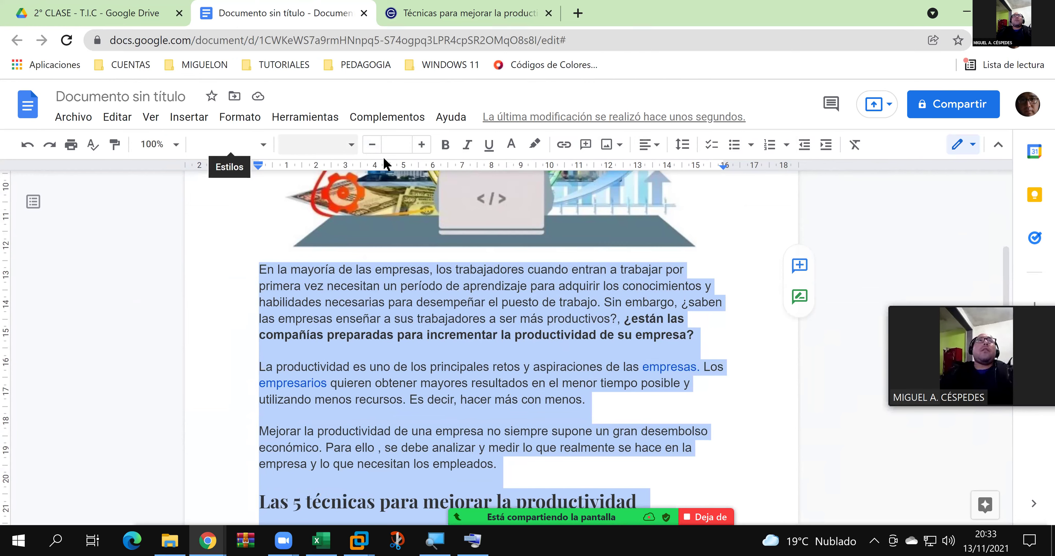
click(657, 145)
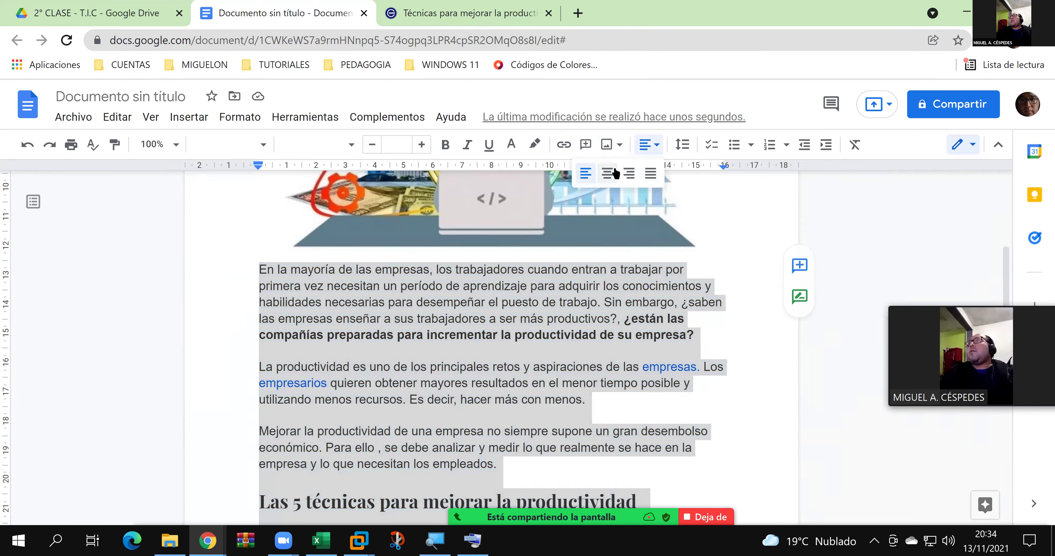
click(649, 177)
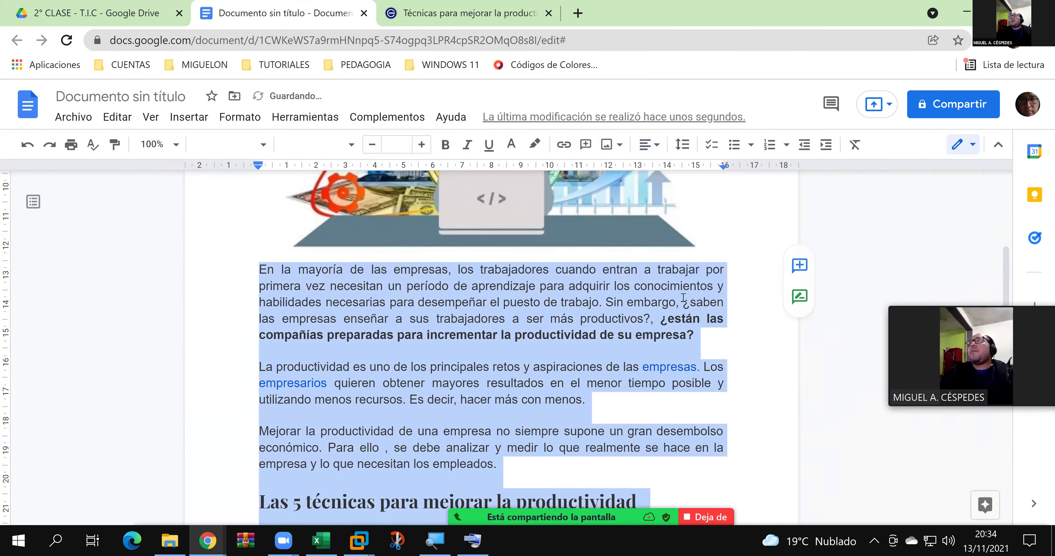
- Set the selected text to Times New Roman, font size 11
click(354, 148)
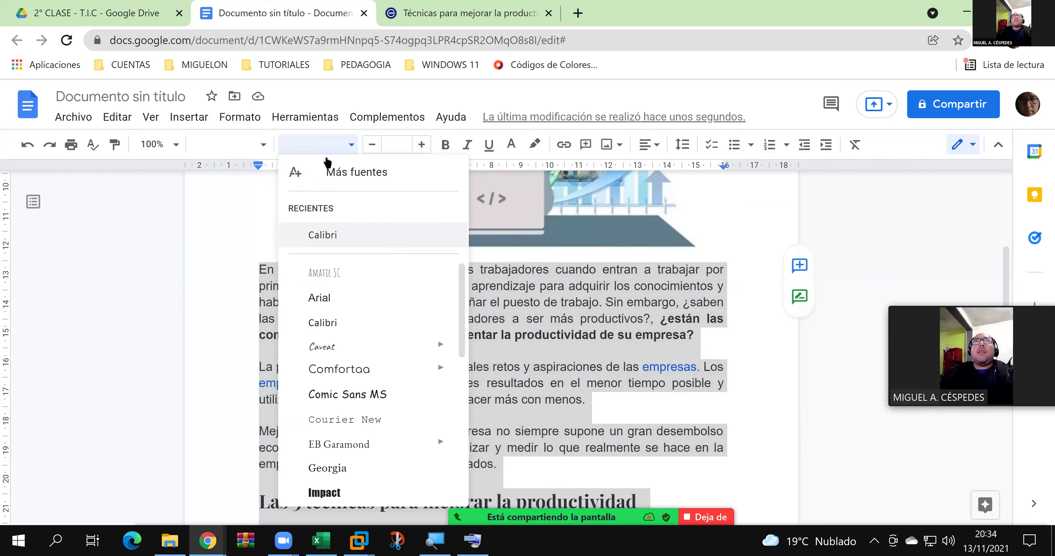
click(327, 147)
click(330, 151)
scroll(381, 307, down, 8)
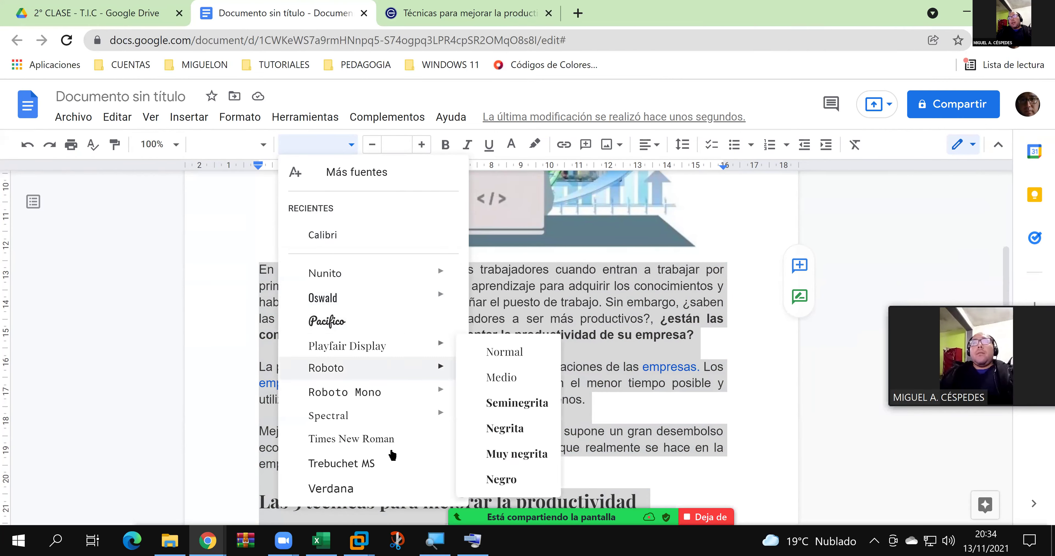
click(392, 442)
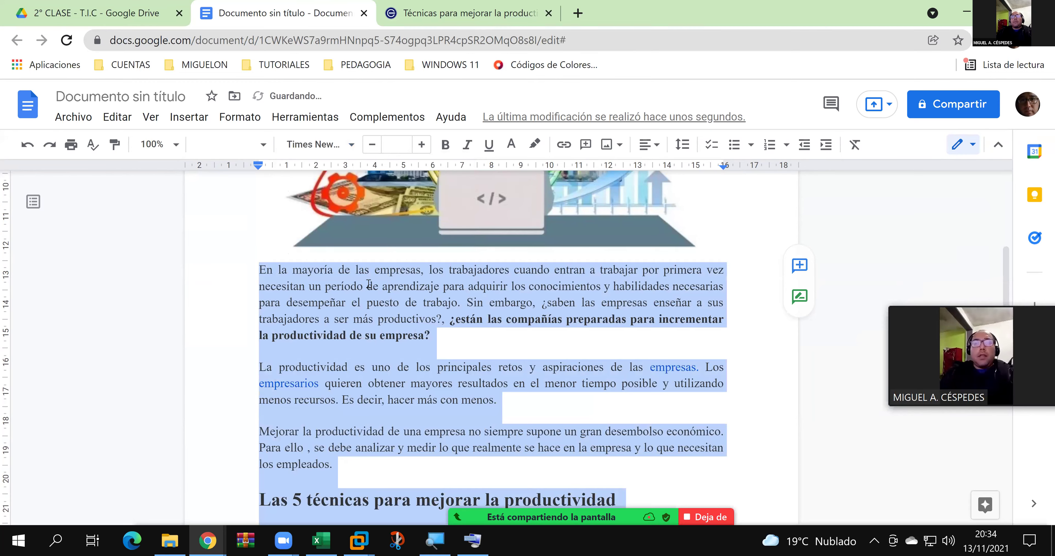
click(261, 148)
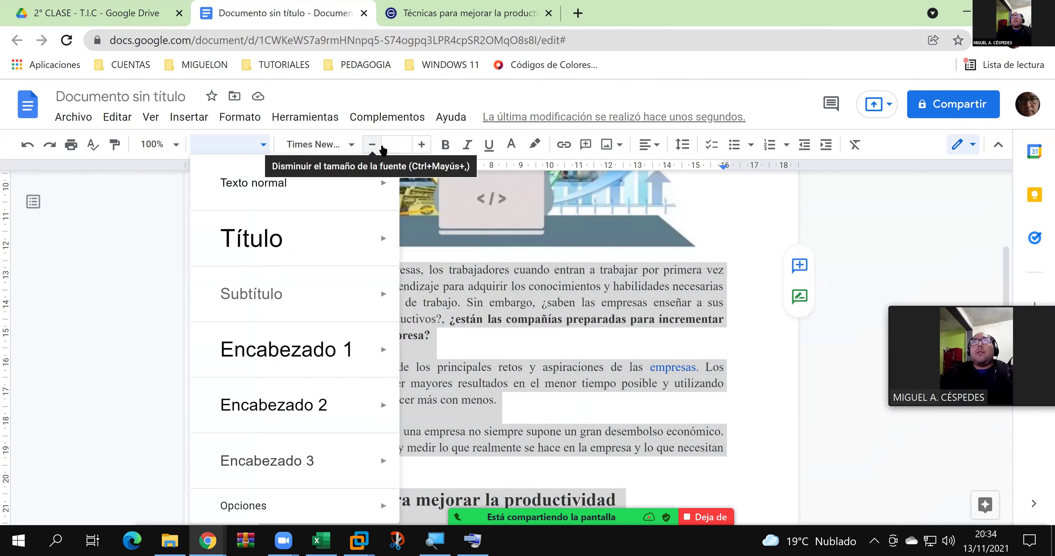
click(405, 148)
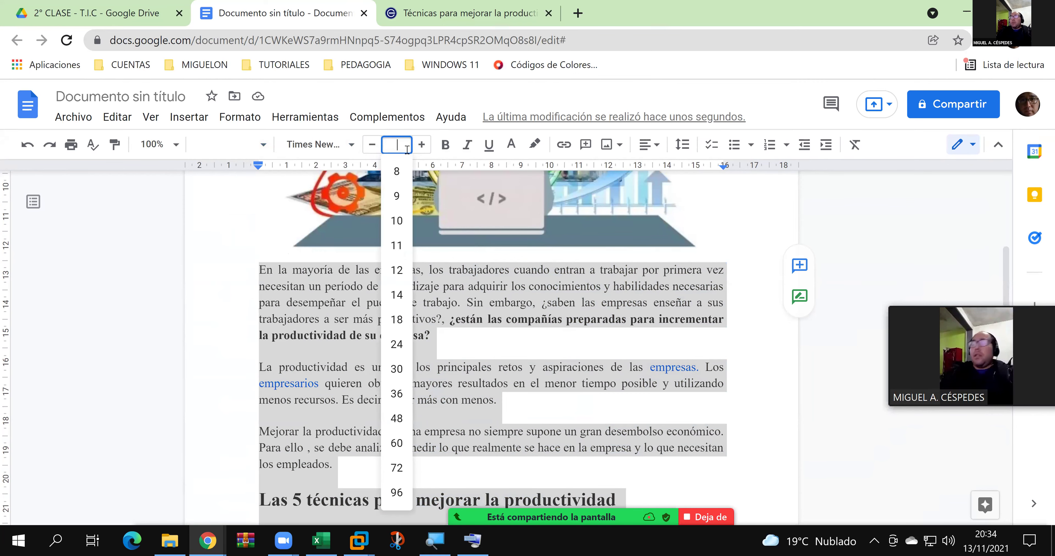
text(11)
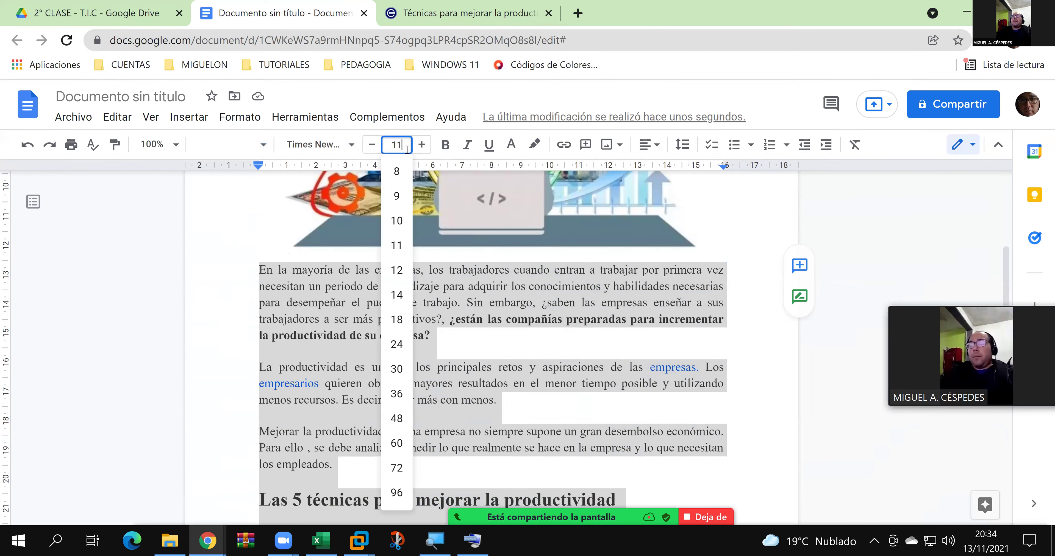
key(Return)
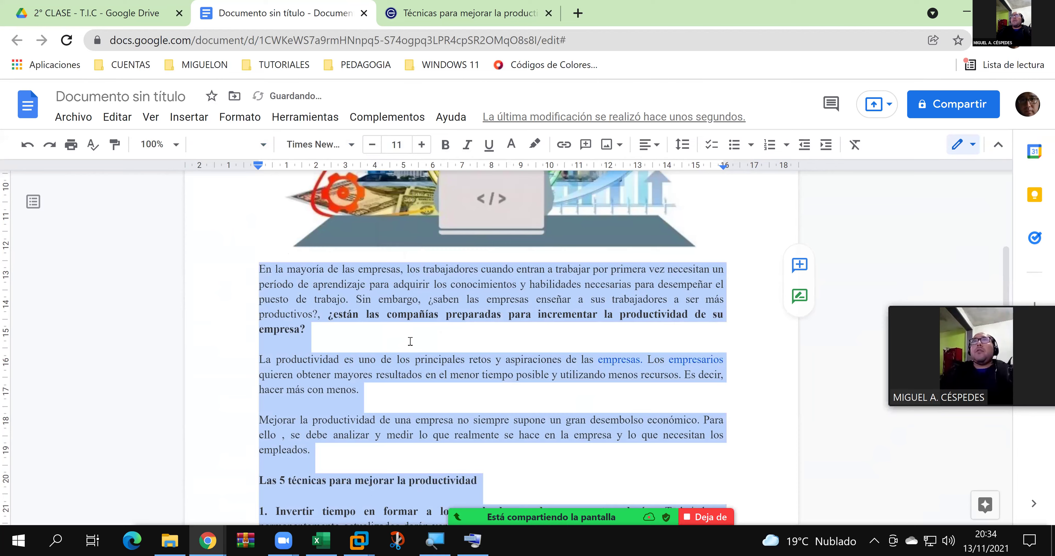
click(409, 341)
- Zoom the page to 125% and scroll through the reformatted article to review it
scroll(405, 345, down, 2)
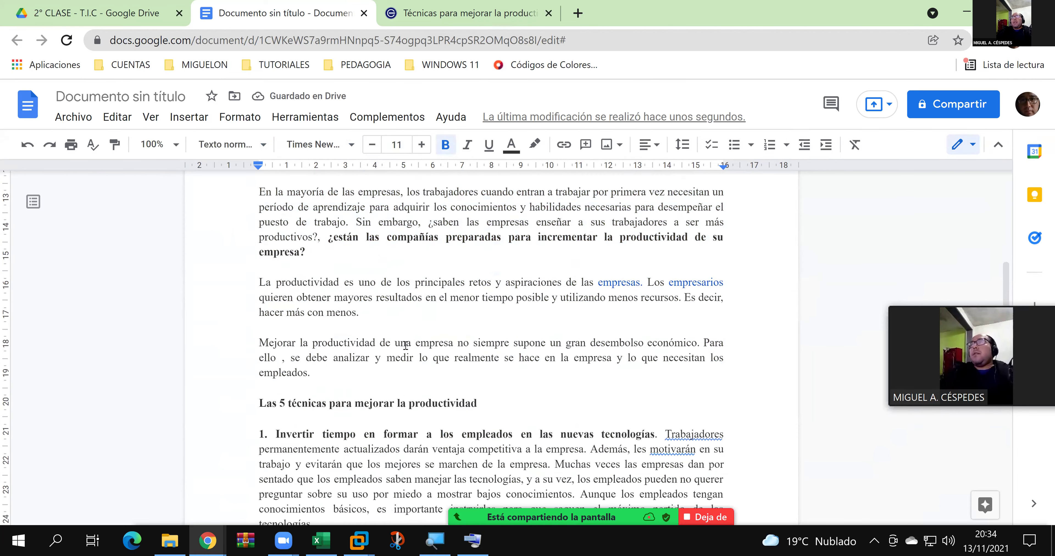
scroll(406, 346, down, 2)
scroll(559, 385, up, 4)
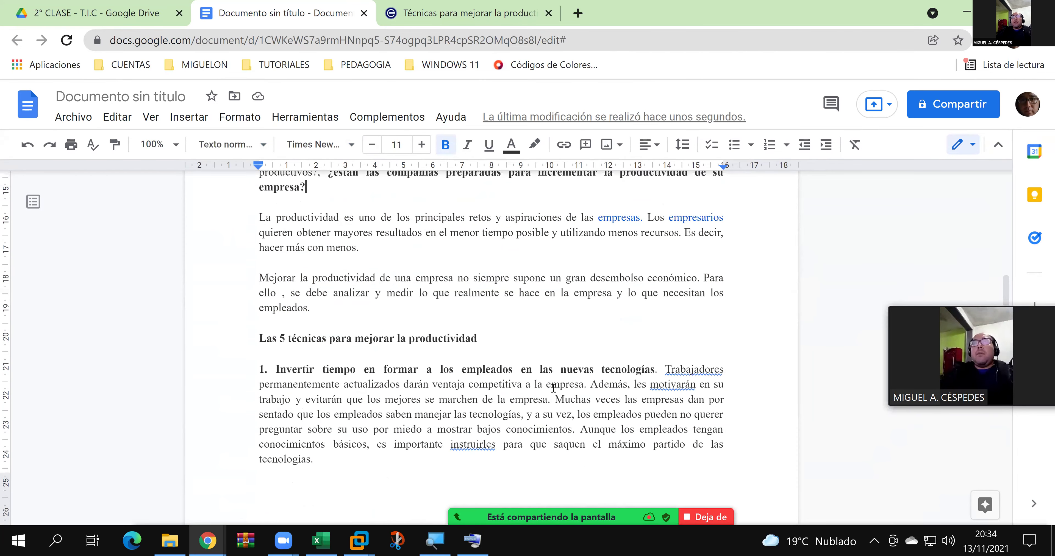
scroll(541, 383, down, 2)
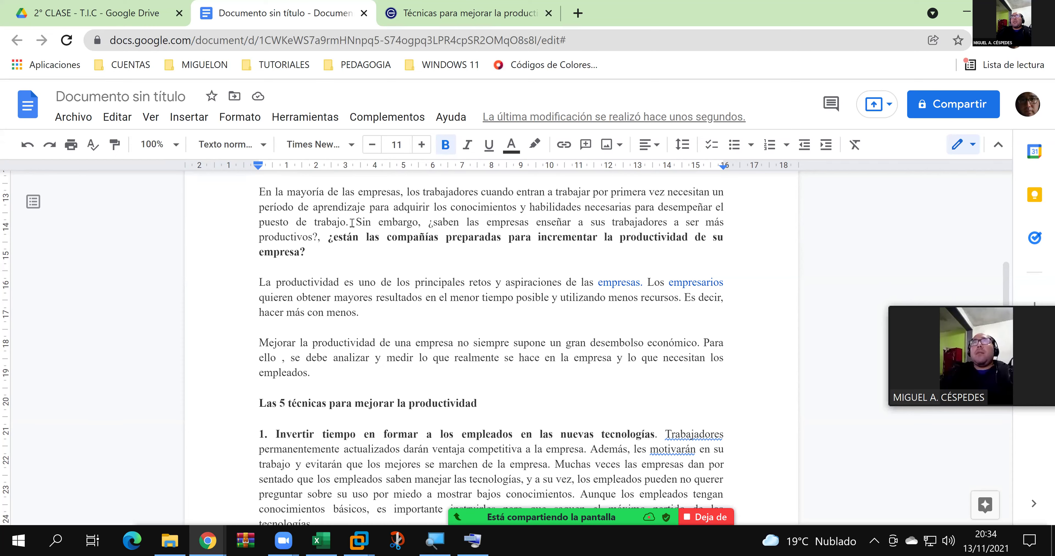
drag(348, 222, 259, 194)
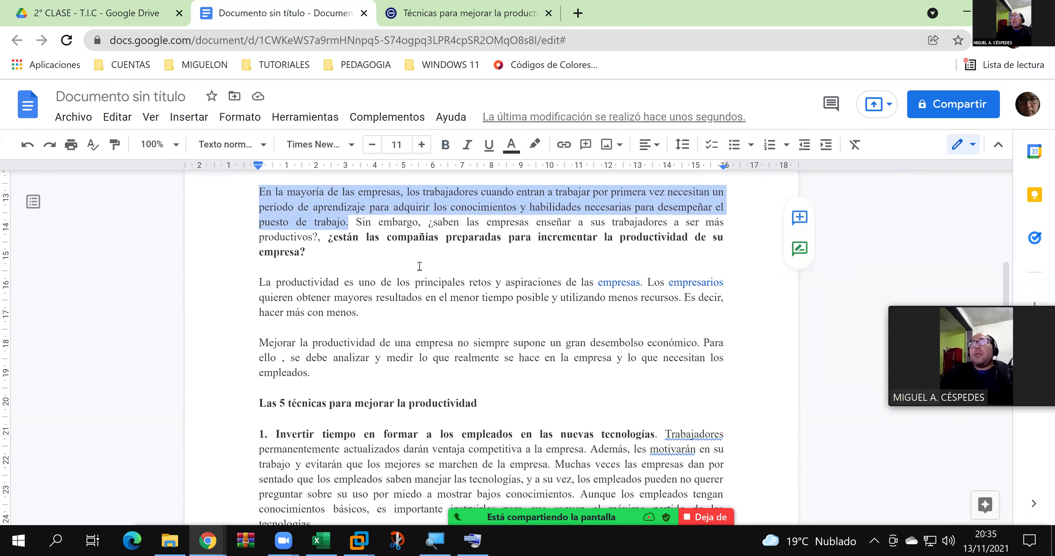
key(ctrl+plus)
key(ctrl+plus)
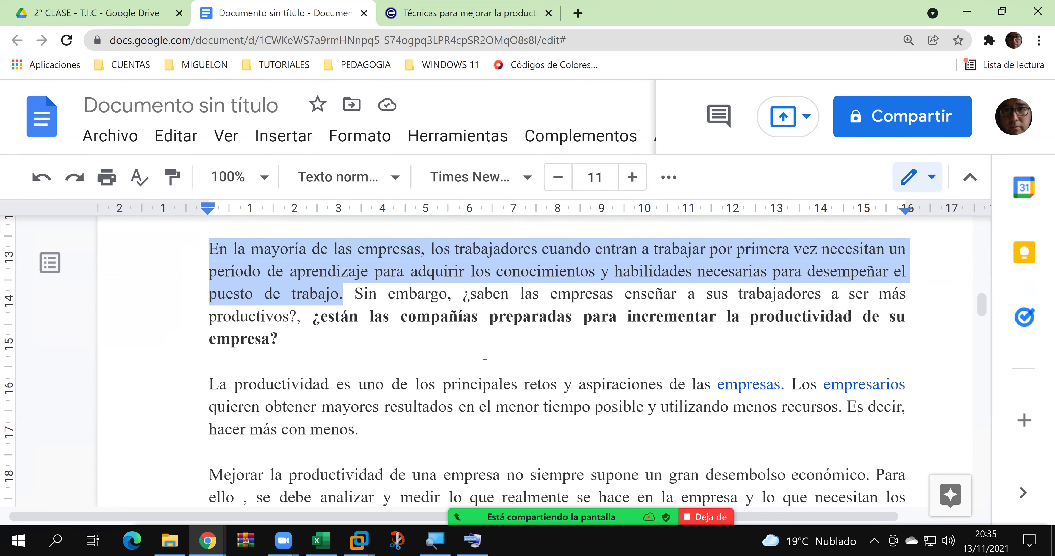
scroll(480, 390, down, 2)
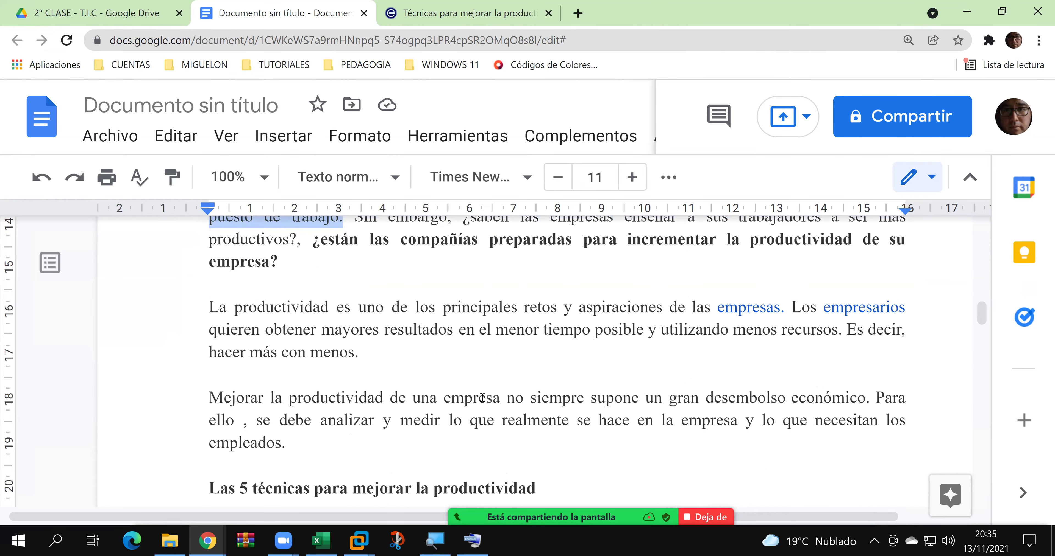
scroll(482, 397, down, 2)
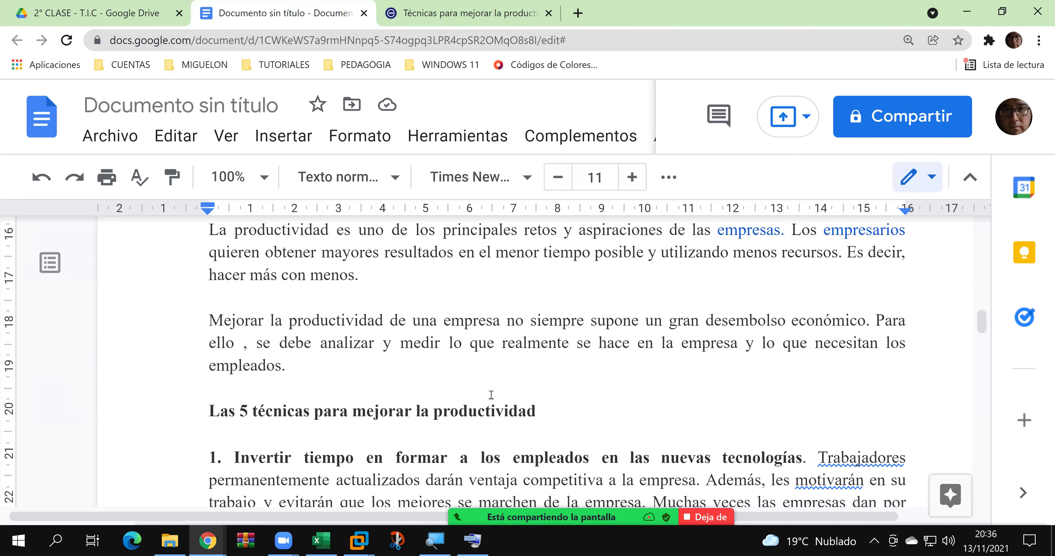
scroll(491, 395, down, 3)
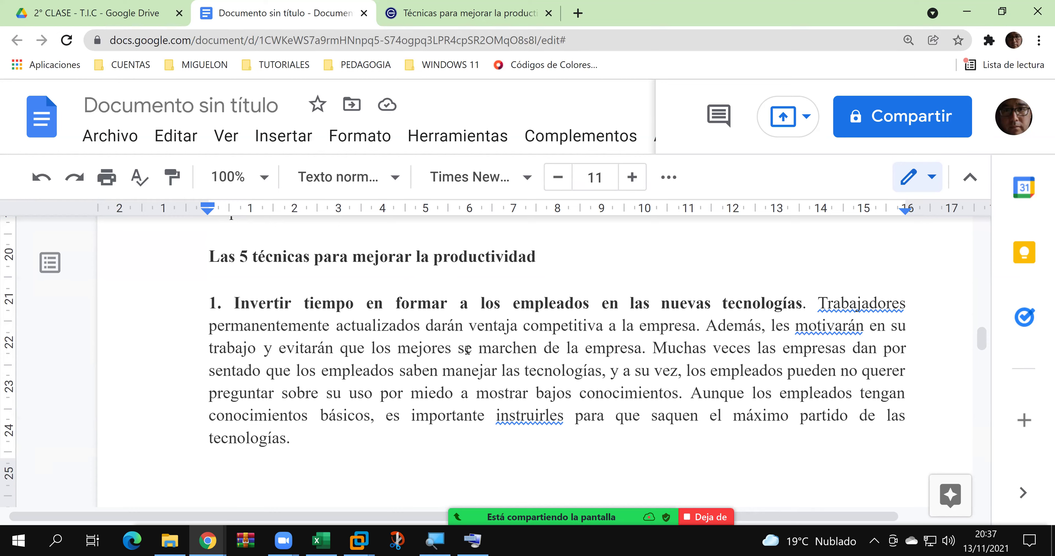
- Accept spelling fixes: "instruirlos", "Los trabajadores" and "motivará"
right_click(514, 417)
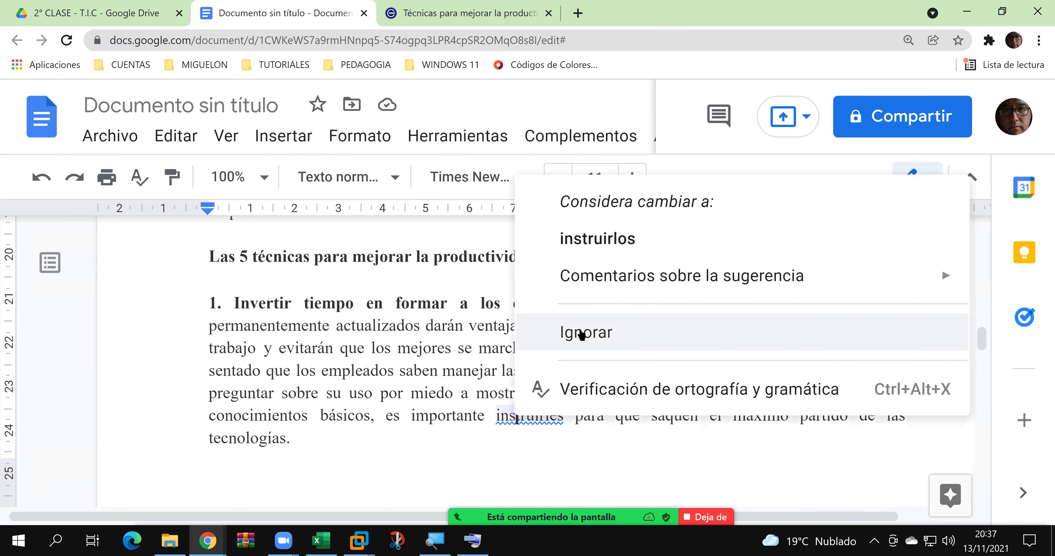
mouse_move(627, 275)
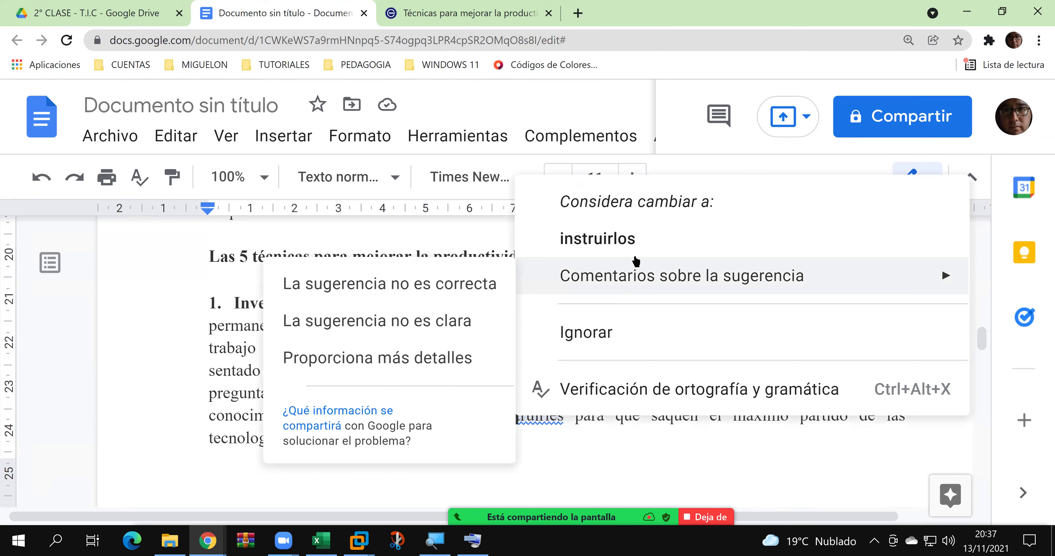
click(636, 246)
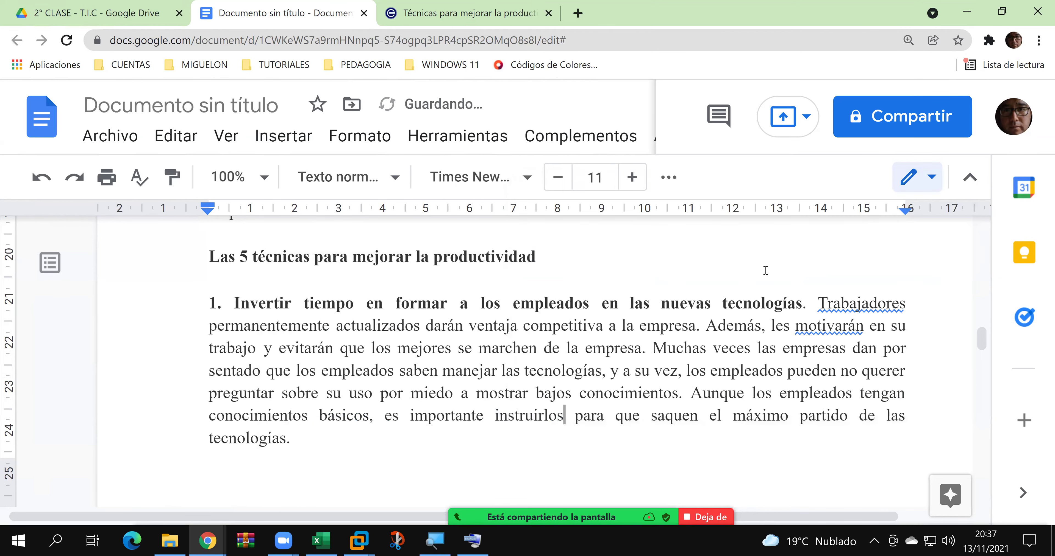
right_click(850, 297)
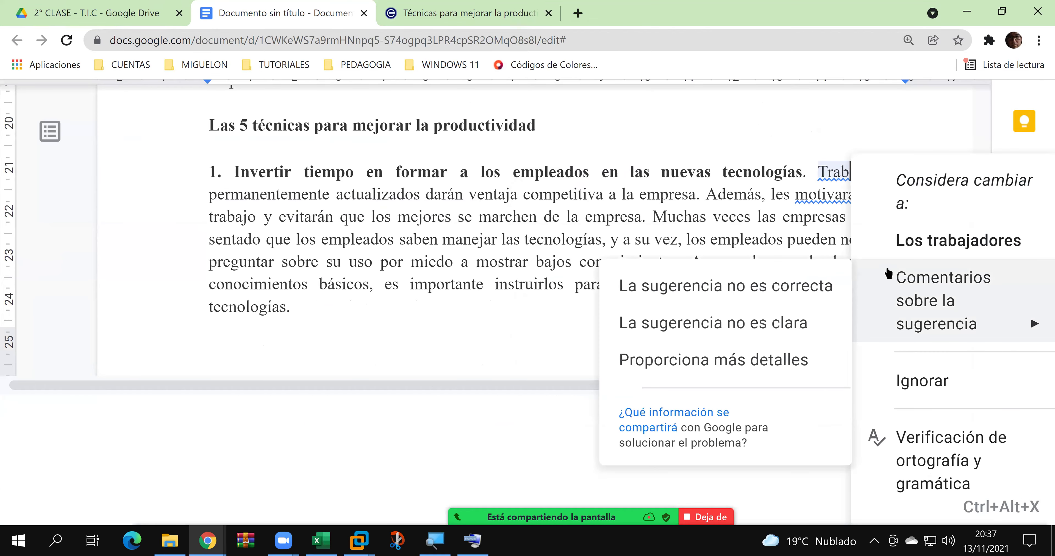
click(908, 249)
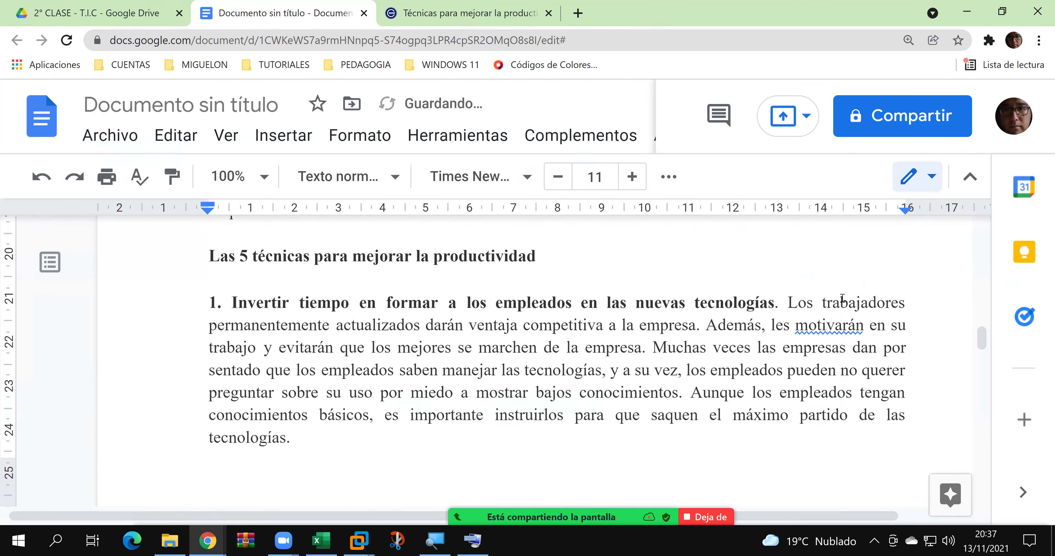
right_click(833, 325)
mouse_move(876, 277)
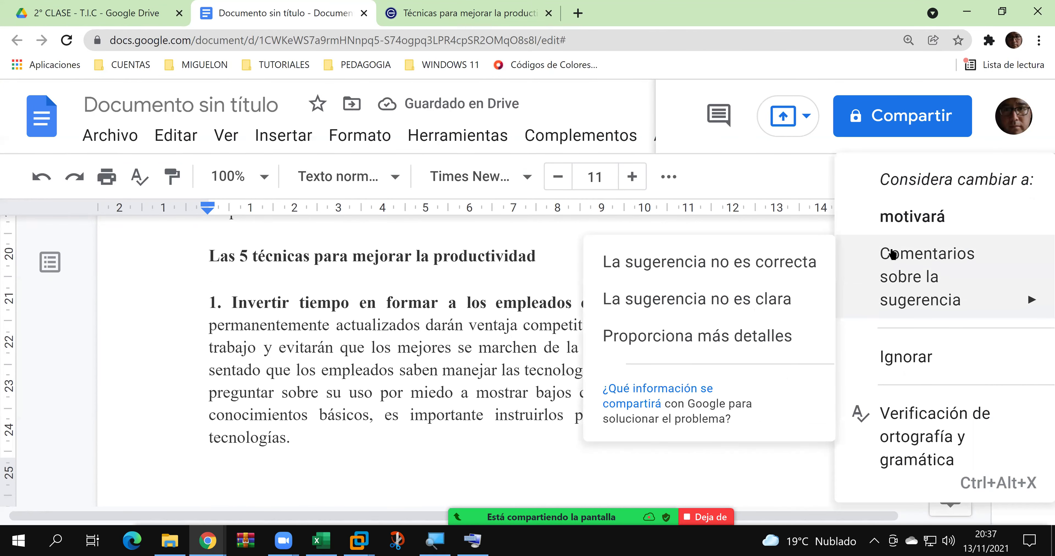
click(909, 223)
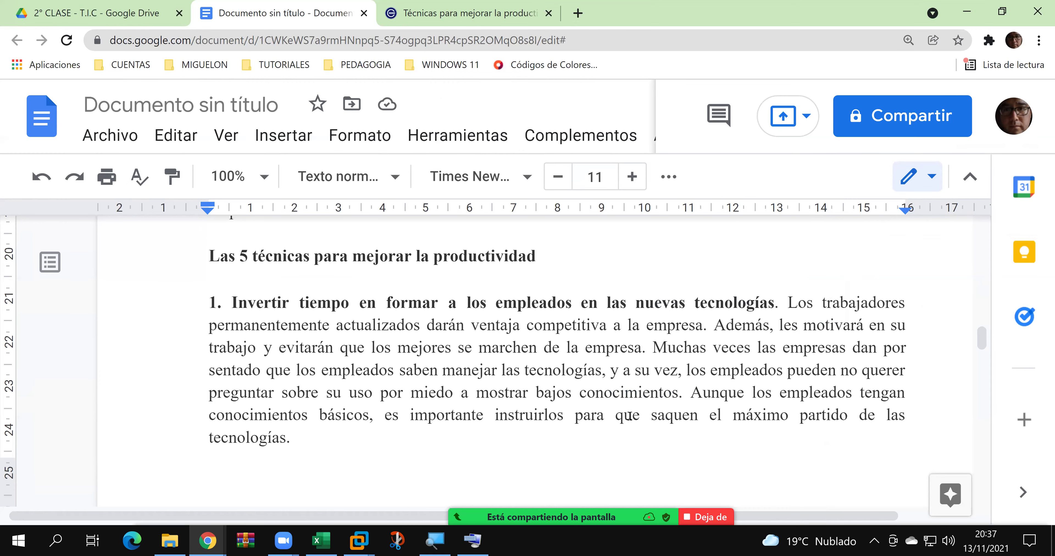
- Further down, correct "realizaran" to "realizarán"
scroll(608, 424, down, 2)
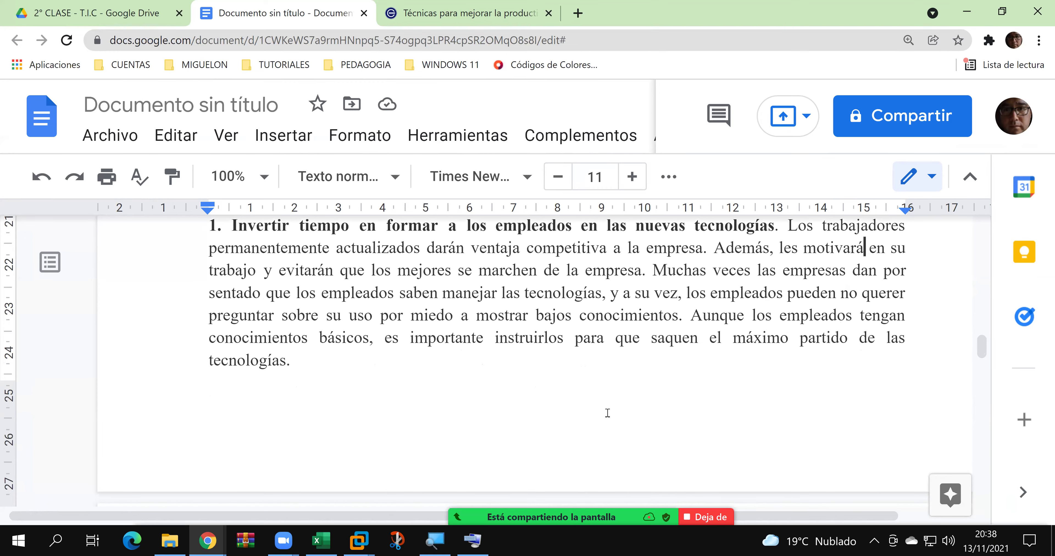
scroll(608, 413, down, 2)
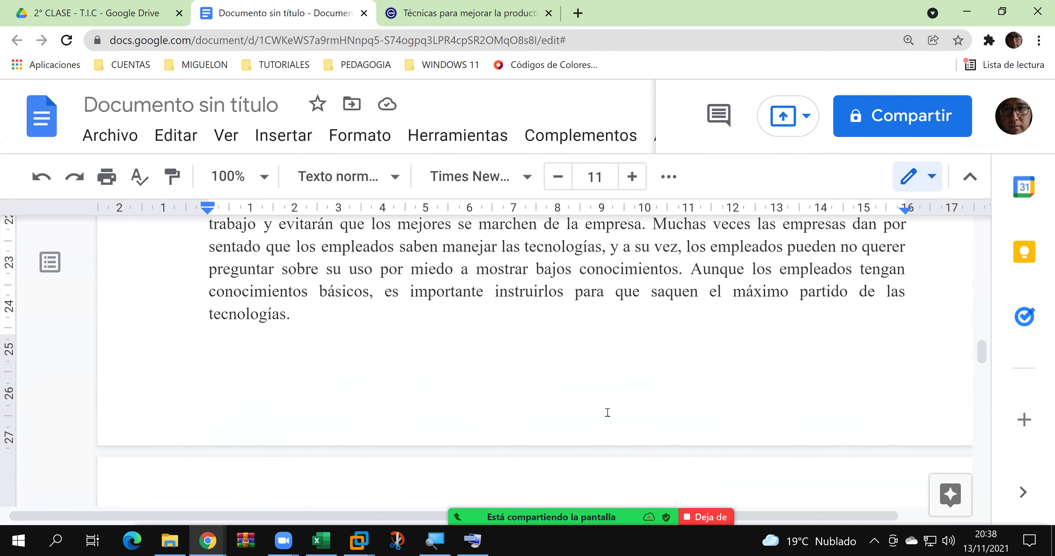
scroll(608, 412, down, 7)
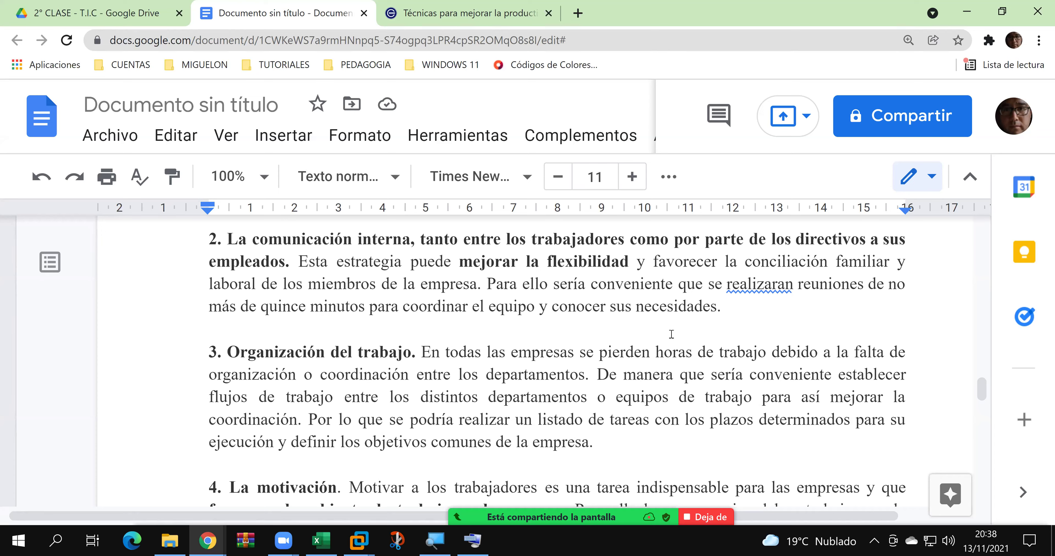
click(750, 283)
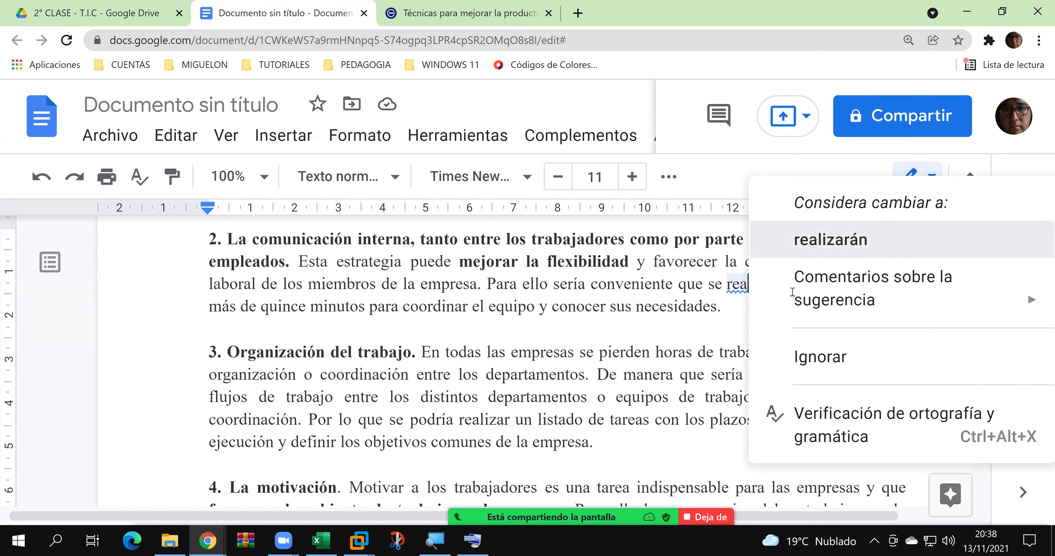
click(813, 254)
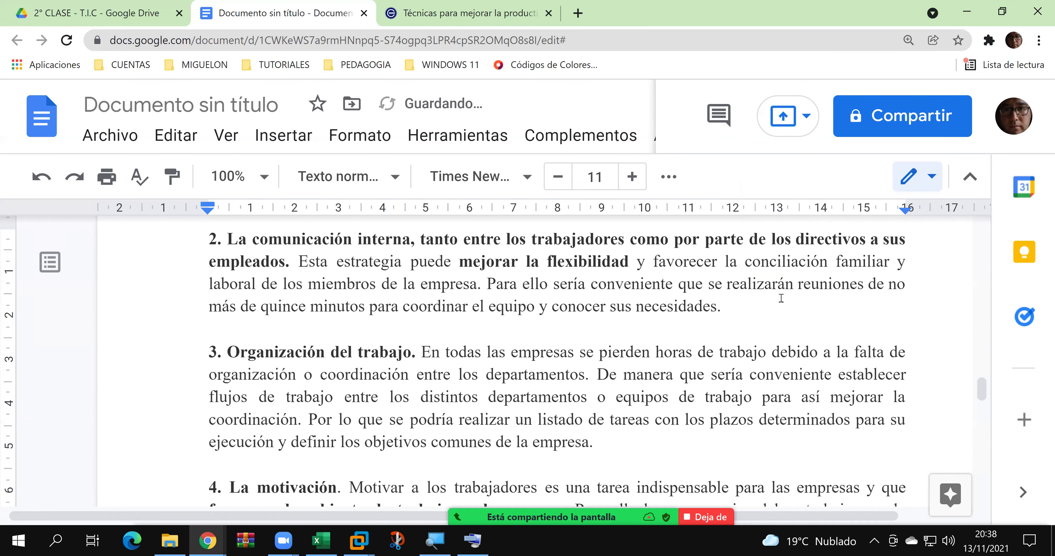
click(755, 310)
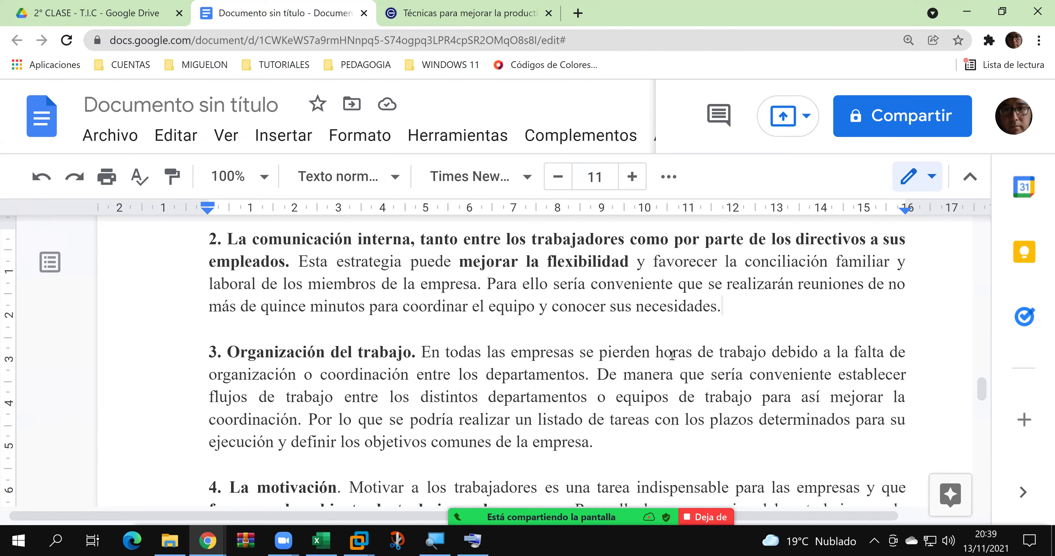
scroll(673, 354, down, 4)
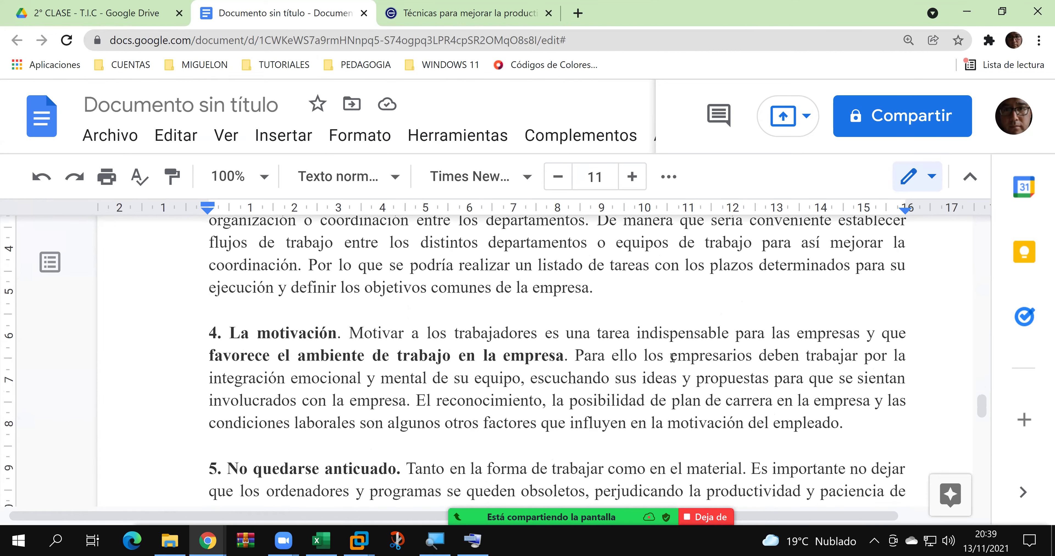
scroll(672, 358, down, 2)
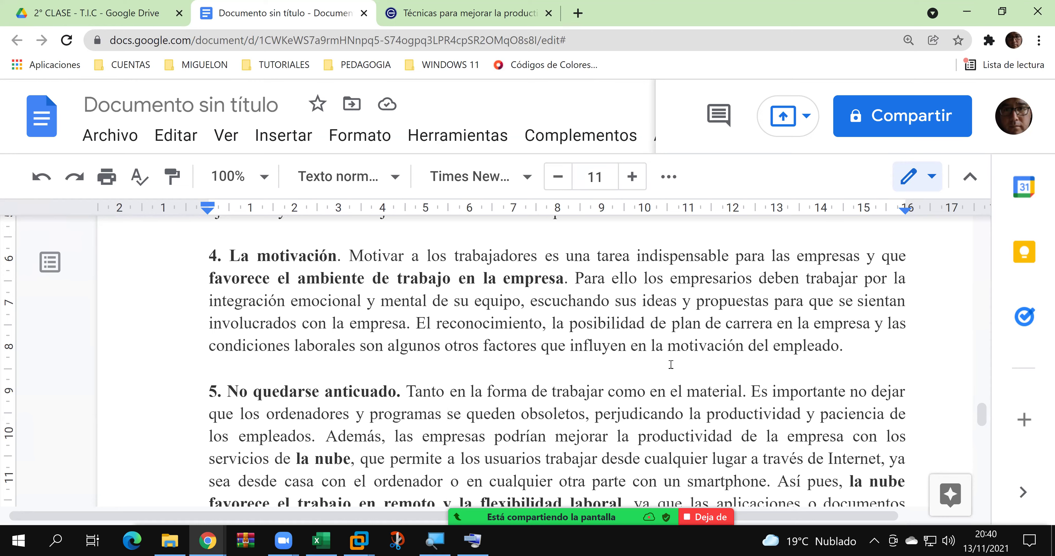
- Scroll through the document, reset the page zoom to 100% with Ctrl+minus, and return to the title
scroll(667, 365, down, 2)
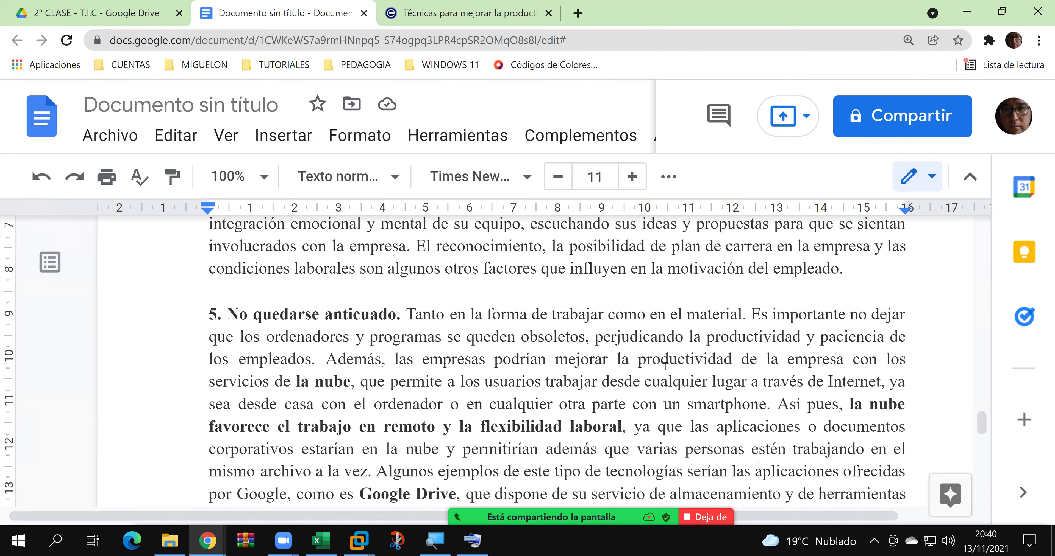
scroll(662, 367, down, 2)
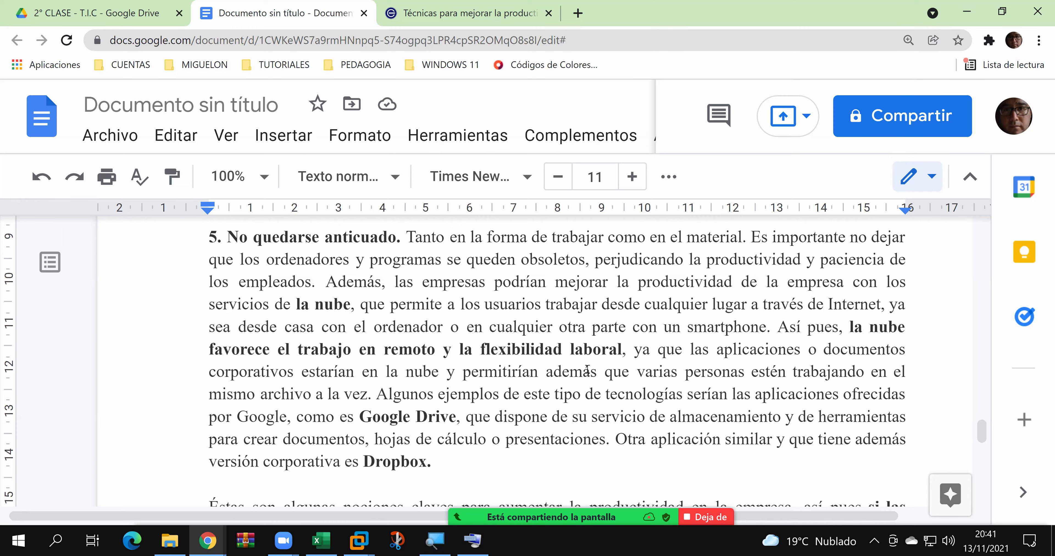
scroll(583, 366, down, 2)
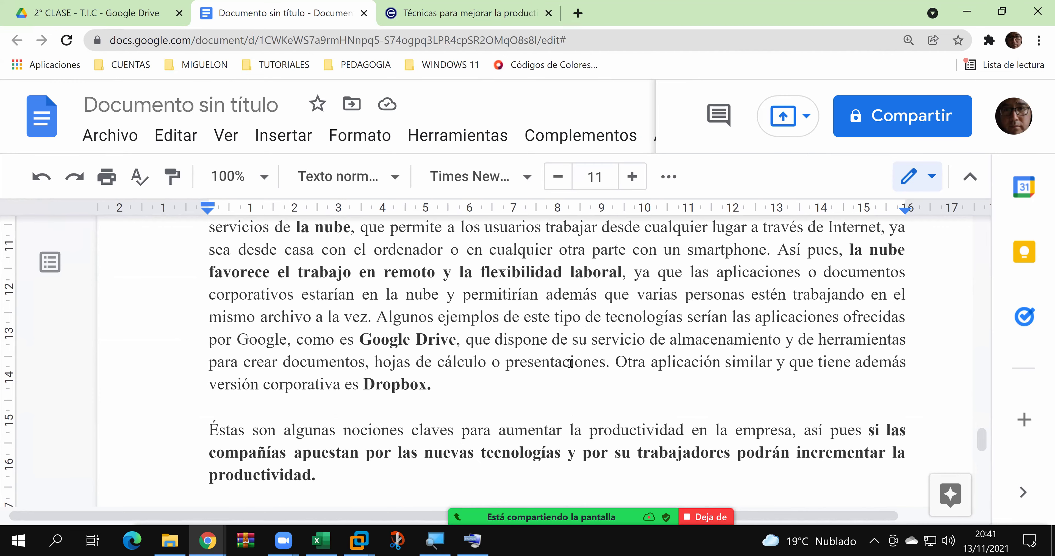
scroll(602, 360, down, 5)
scroll(608, 373, down, 4)
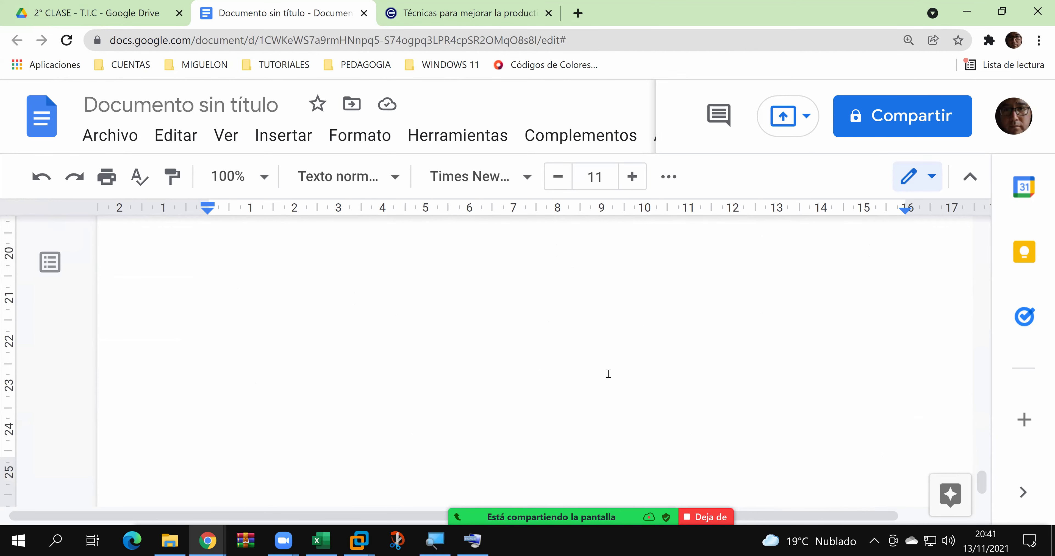
scroll(605, 376, up, 10)
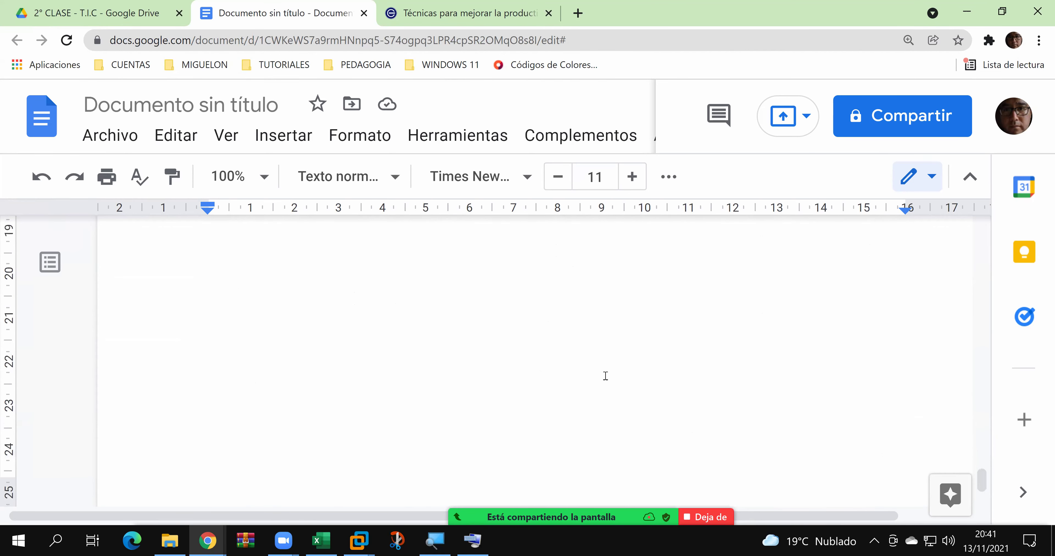
scroll(605, 380, up, 20)
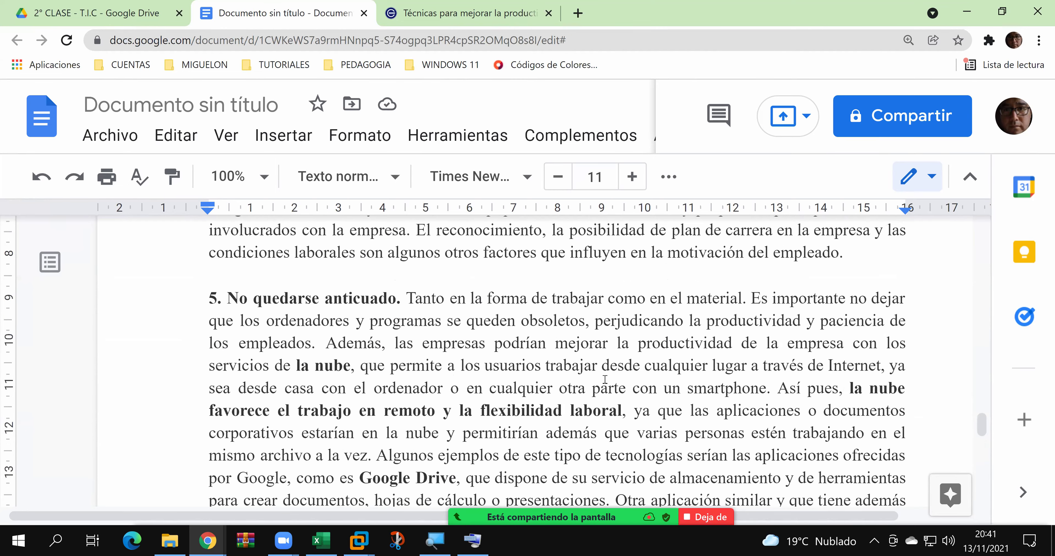
scroll(600, 376, up, 10)
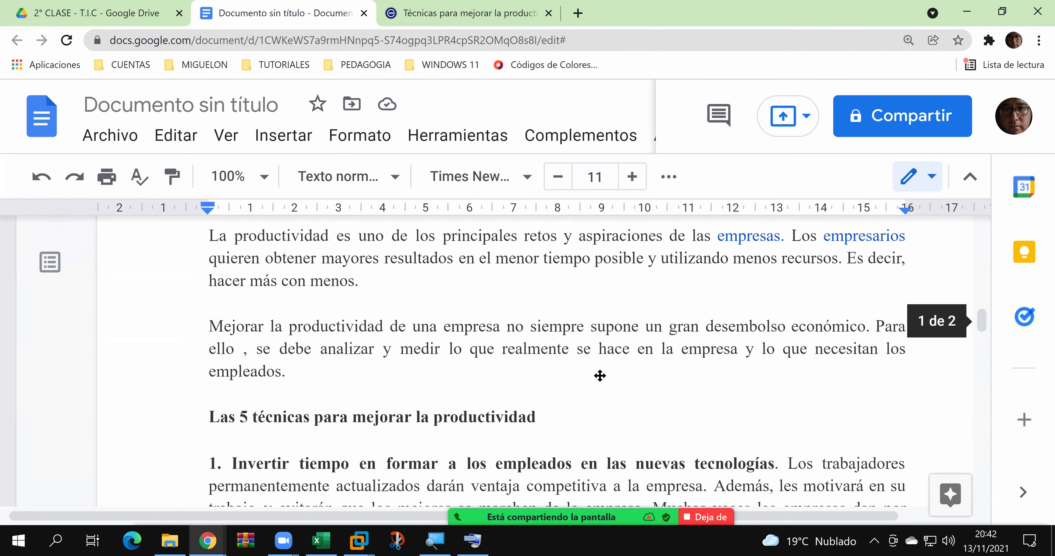
key(ctrl+minus)
key(ctrl+minus)
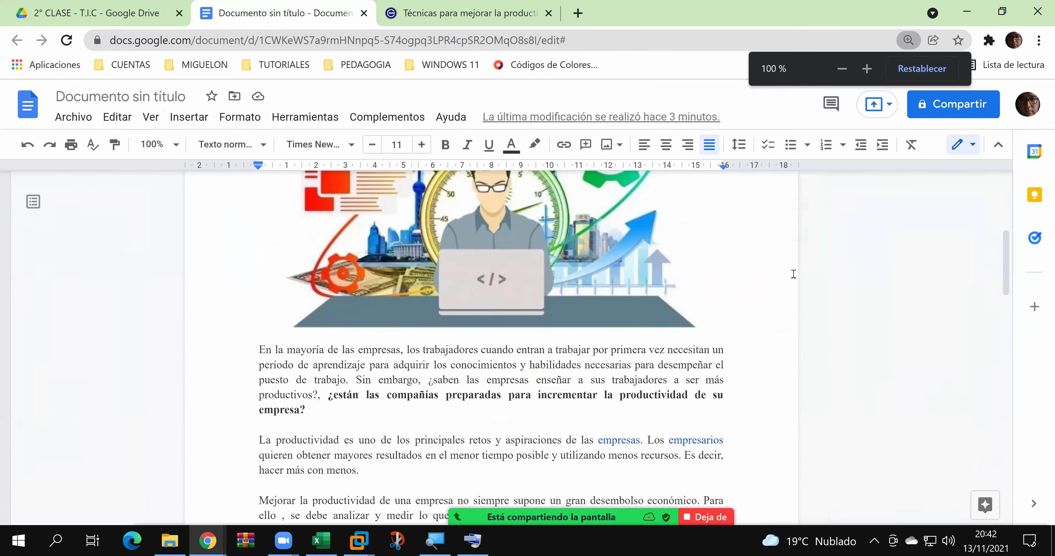
scroll(801, 230, up, 5)
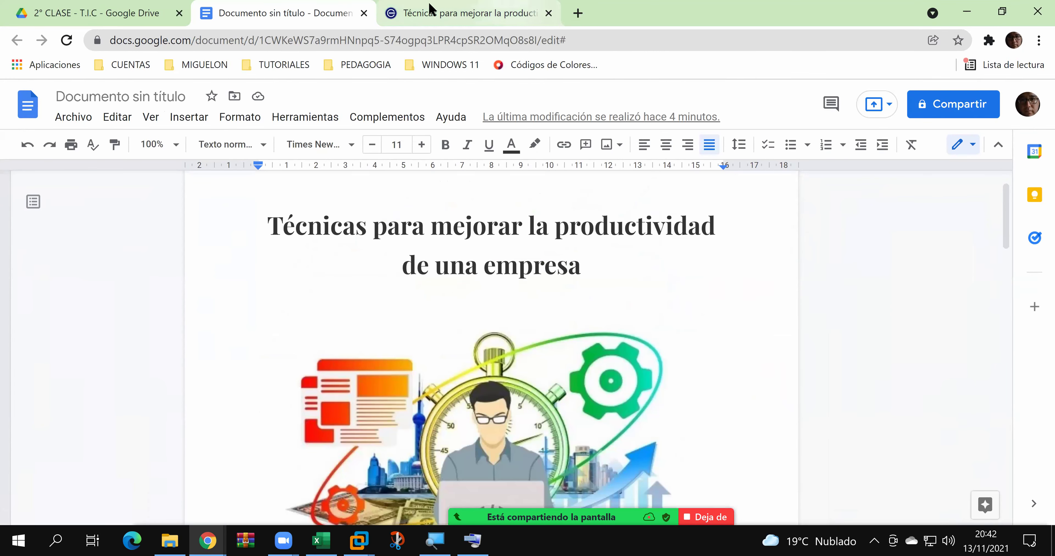
- Close the extra tabs, reopen the untitled document, accept the suggested productivity title, and close it
click(359, 15)
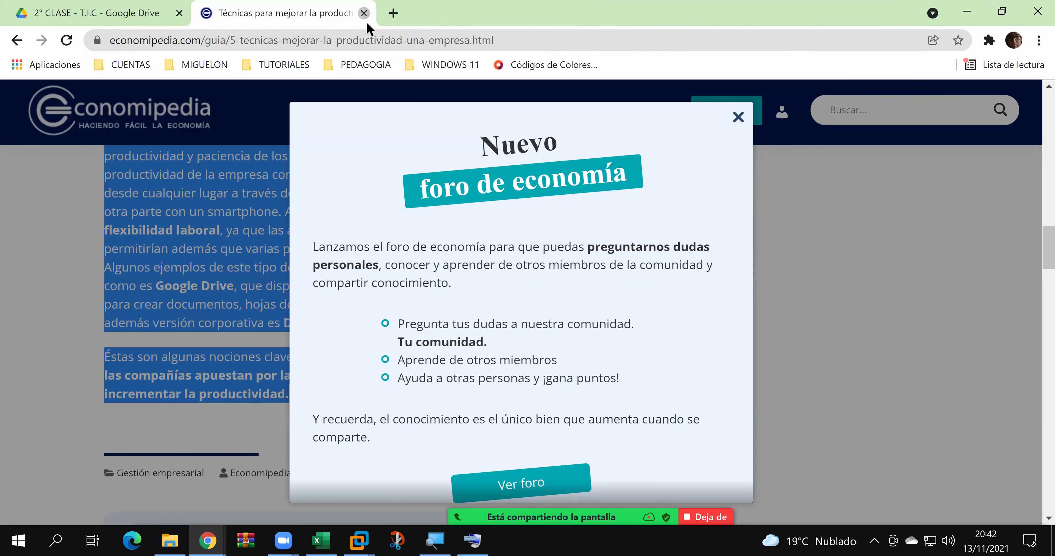
click(364, 13)
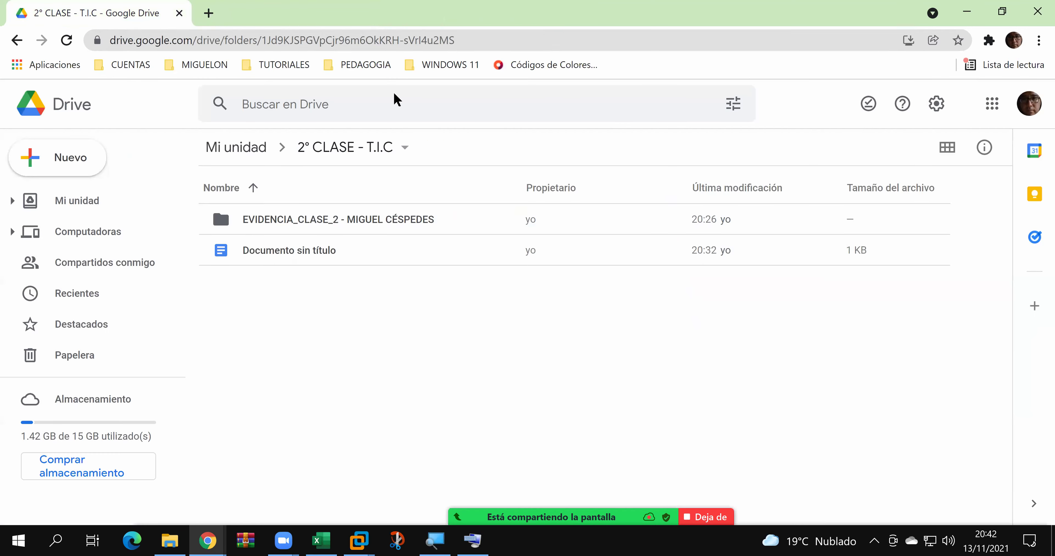
click(289, 259)
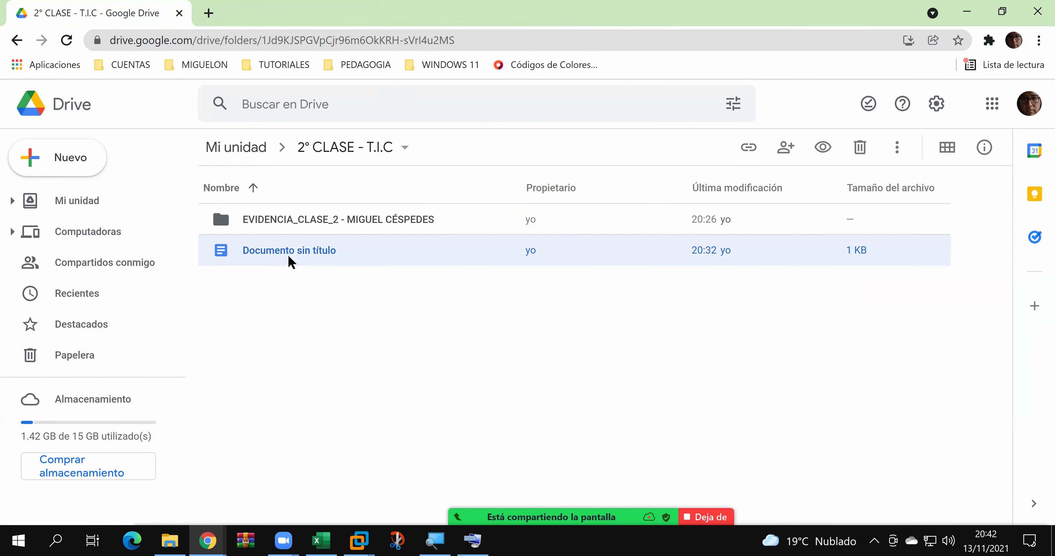
double_click(289, 259)
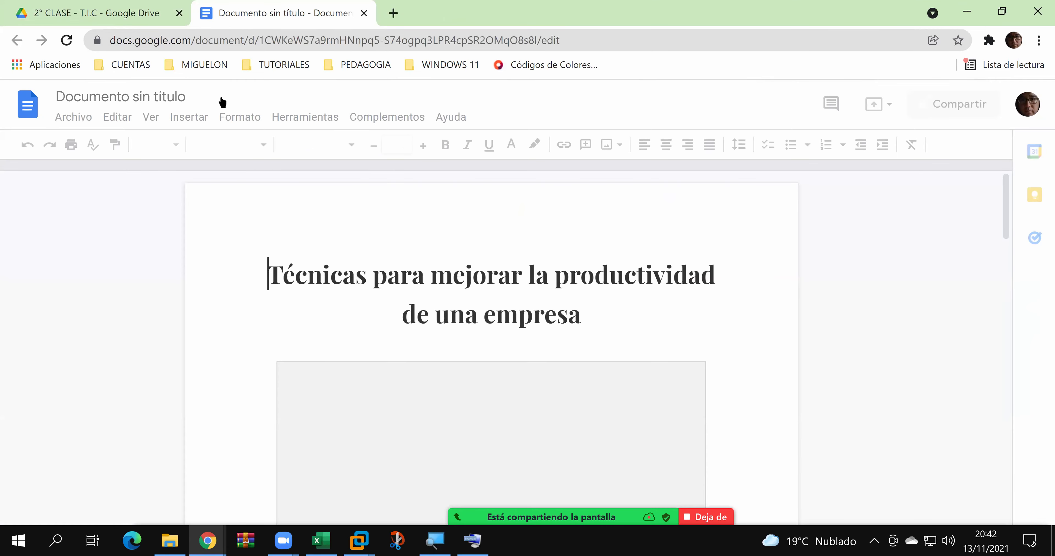
click(188, 98)
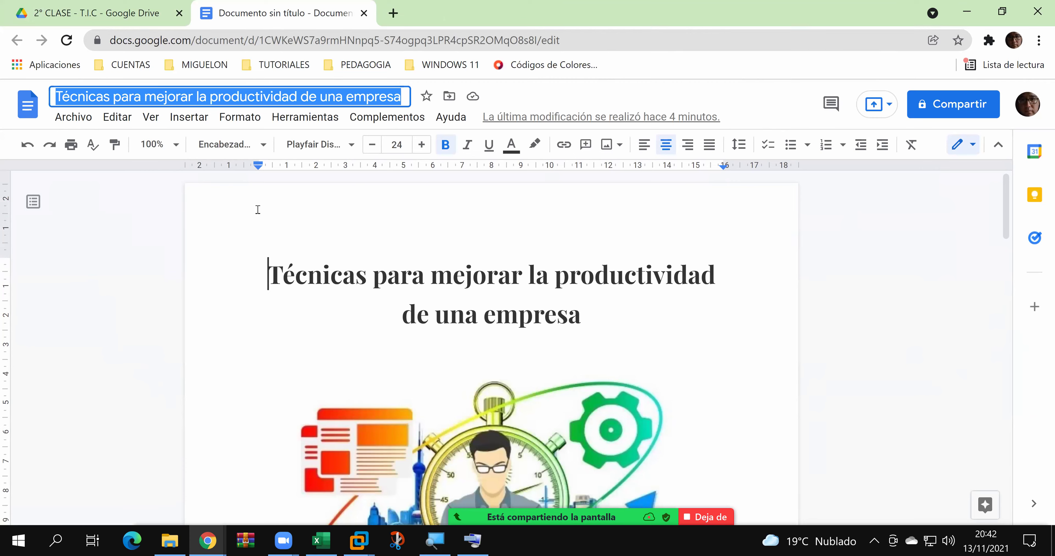
click(297, 226)
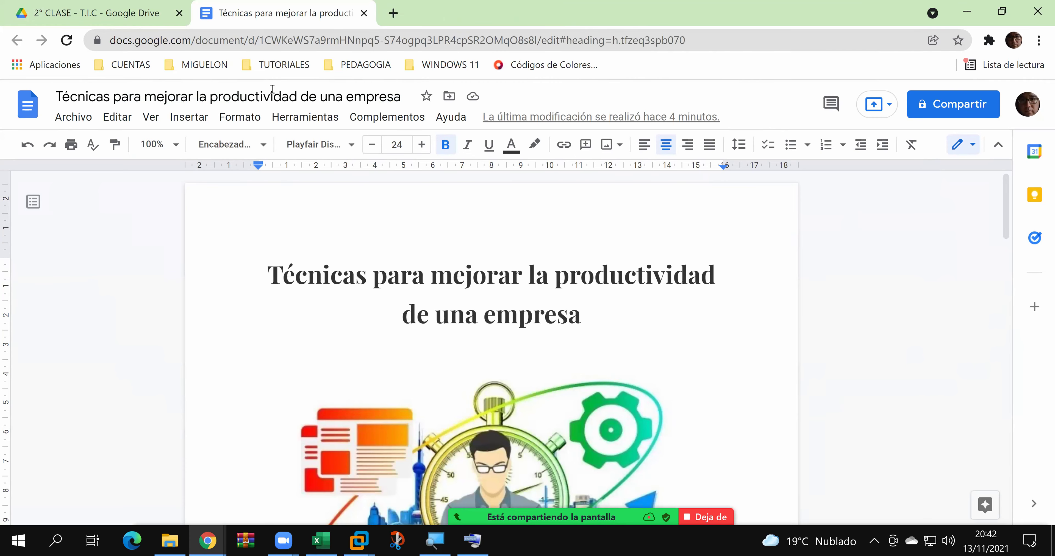
click(364, 14)
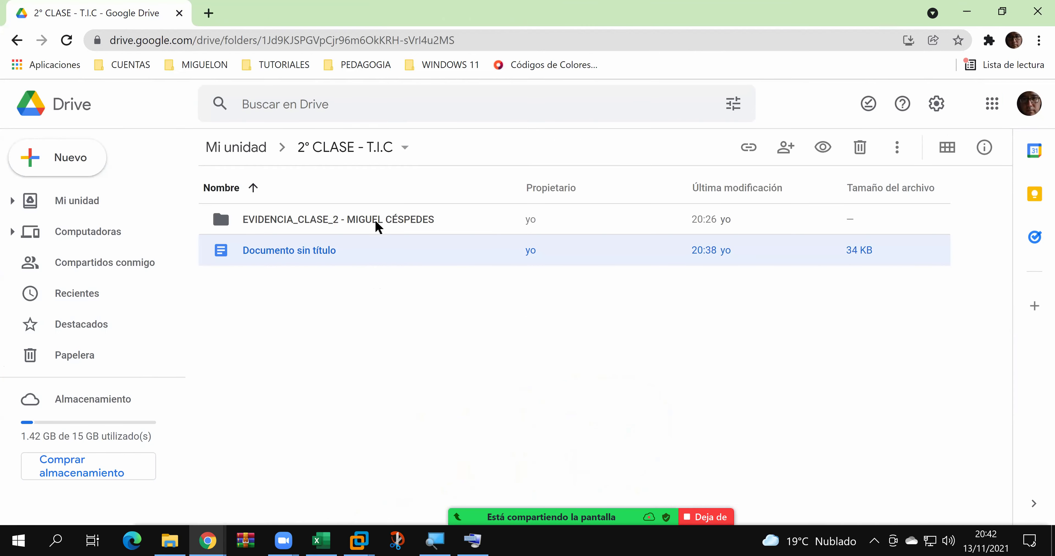
- Reopen the productividad document from the folder and bring up its Compartir sharing dialog
double_click(328, 250)
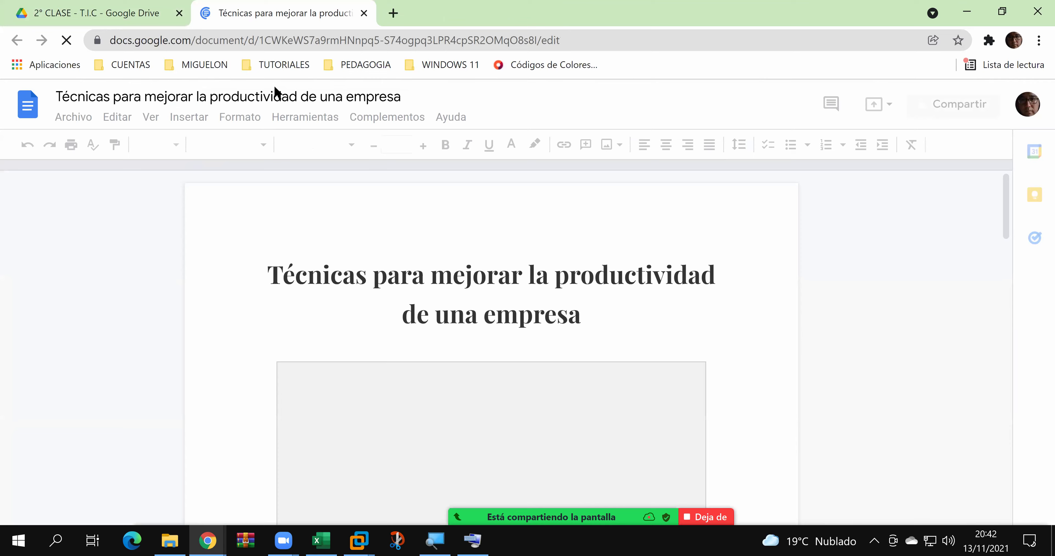
click(290, 96)
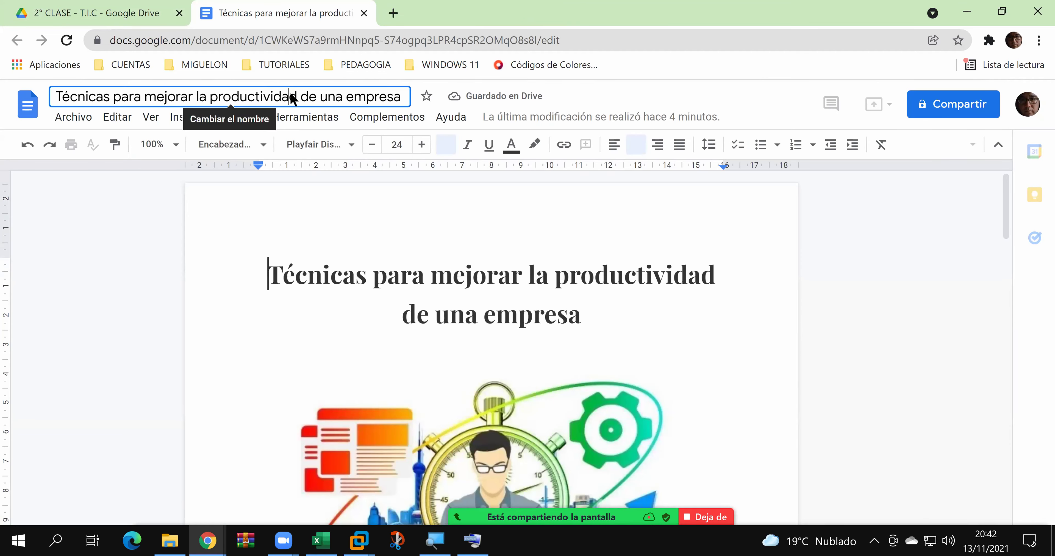
click(328, 272)
click(328, 273)
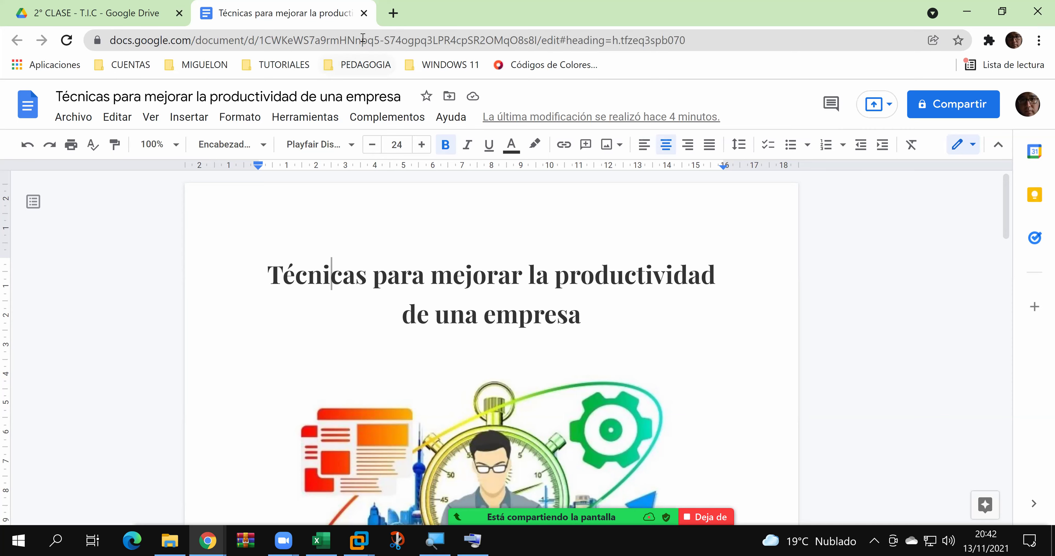
click(364, 13)
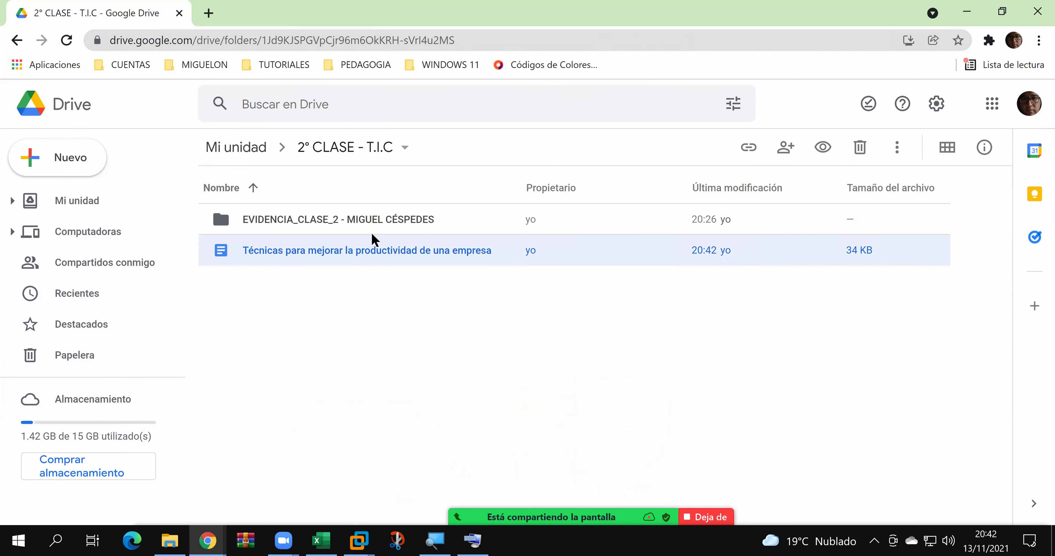
double_click(362, 248)
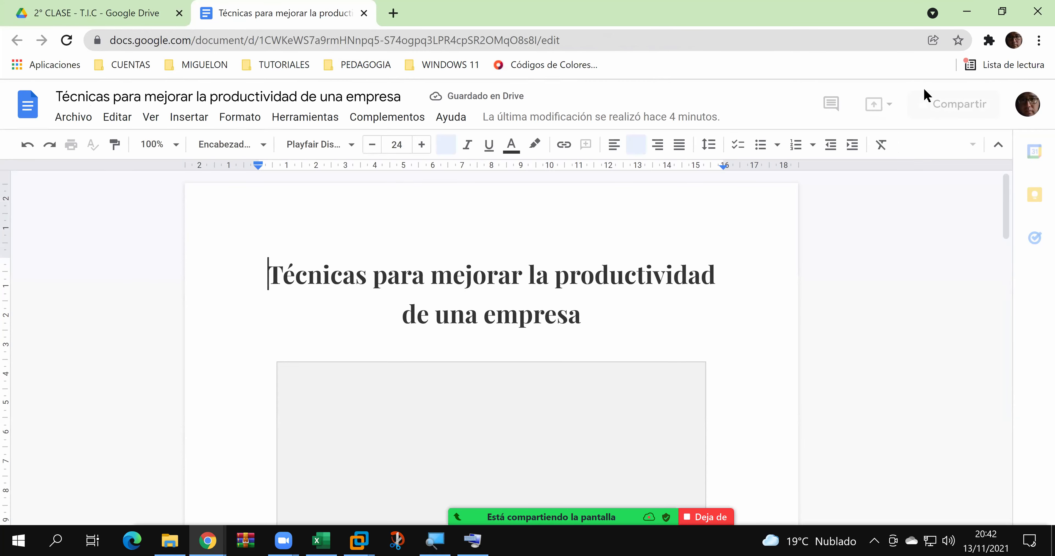
click(943, 103)
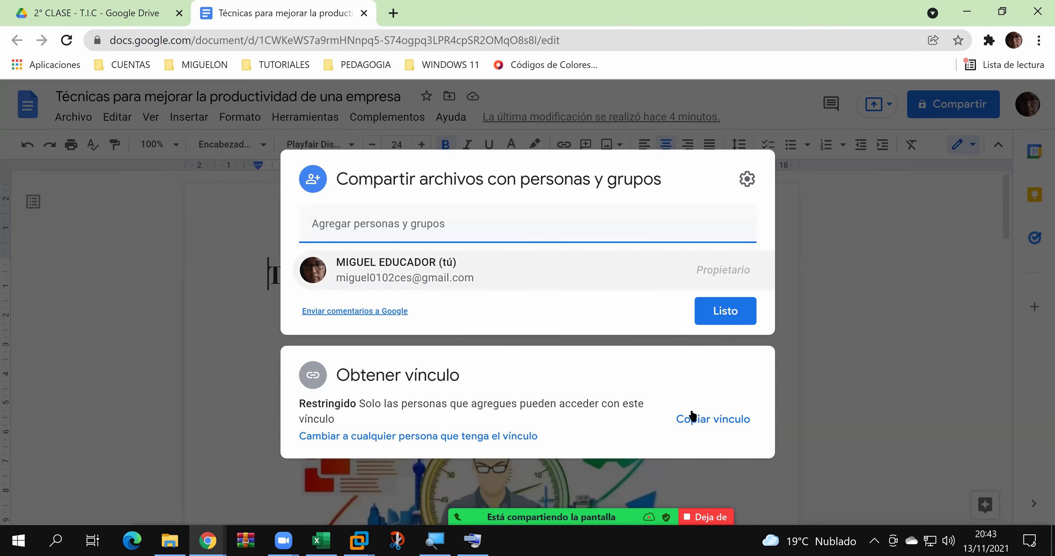
- Switch link access to anyone with the link as Editor, copy the link, and click Listo
click(692, 418)
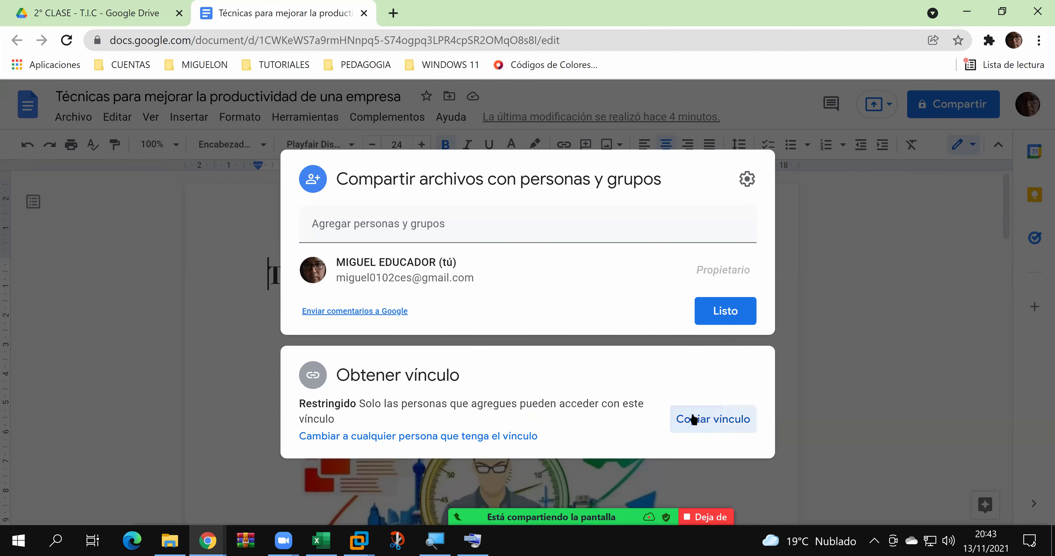
click(504, 434)
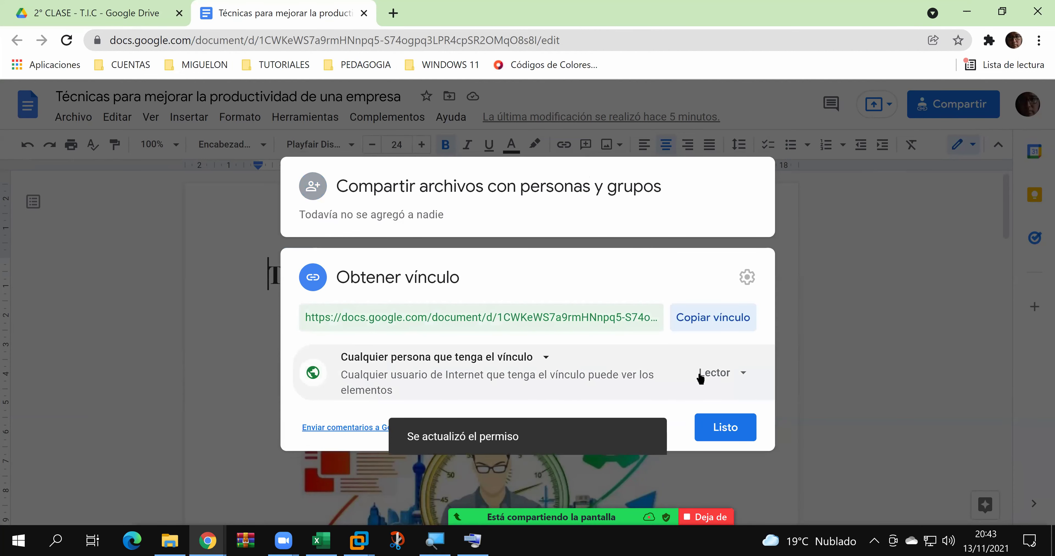
click(720, 372)
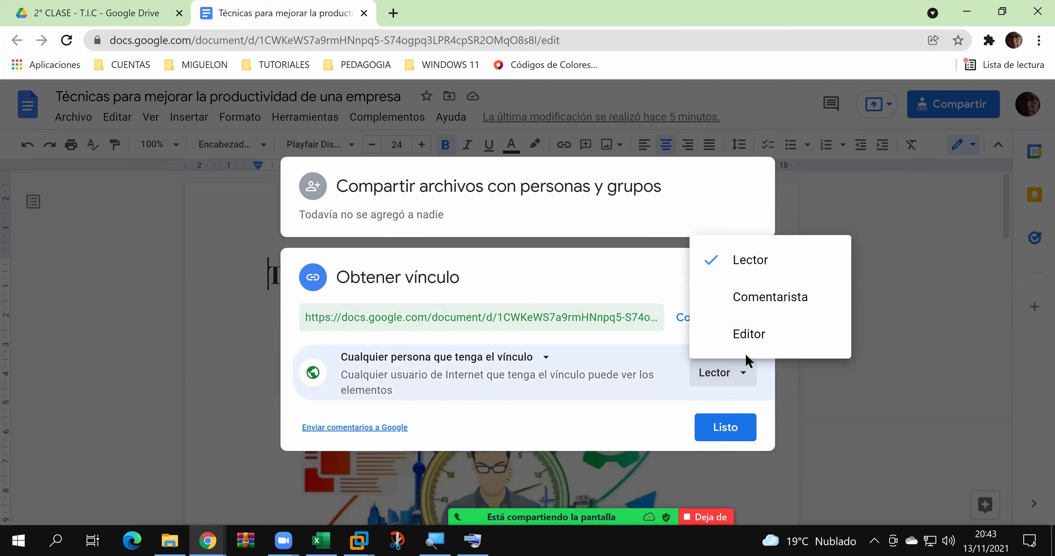
click(752, 346)
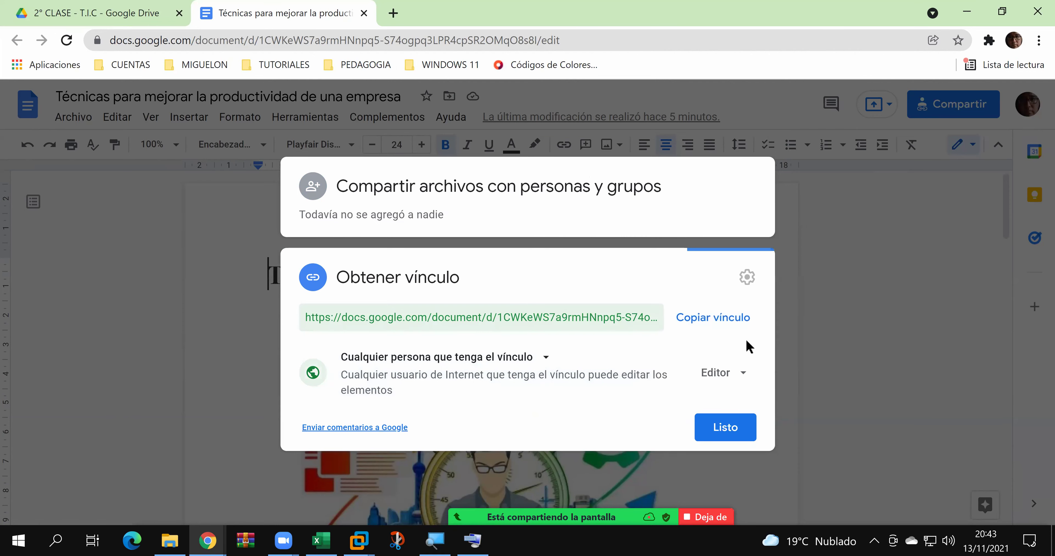
click(728, 333)
click(725, 428)
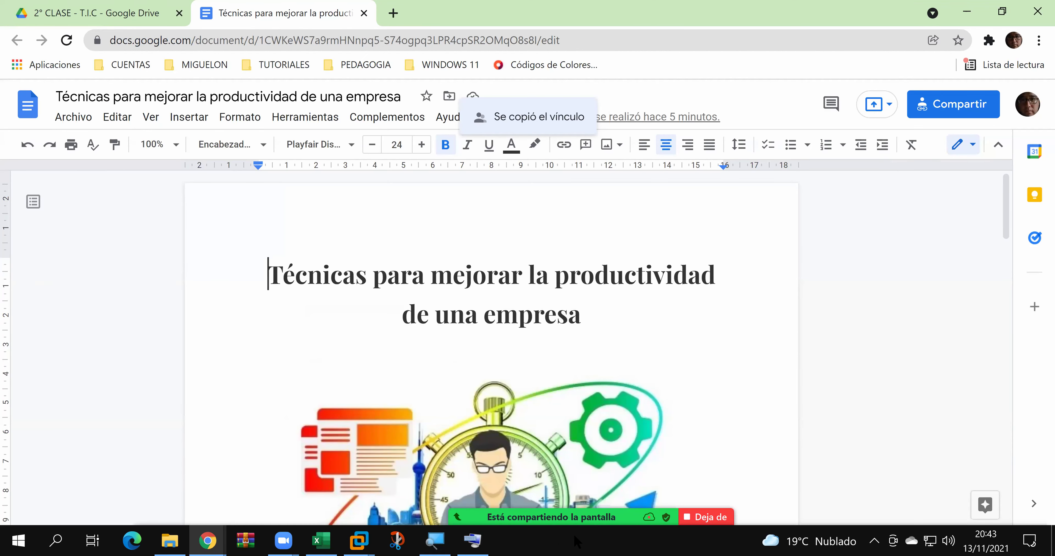
- Paste the document's editing link into the Zoom chat, send it to Todos, and close the chat
key(alt+h)
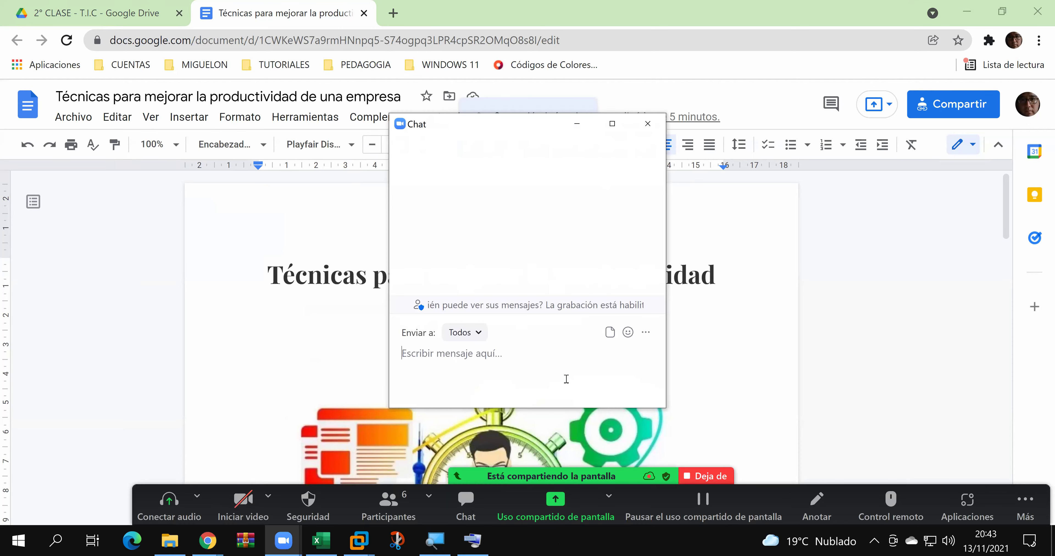
right_click(566, 380)
click(566, 380)
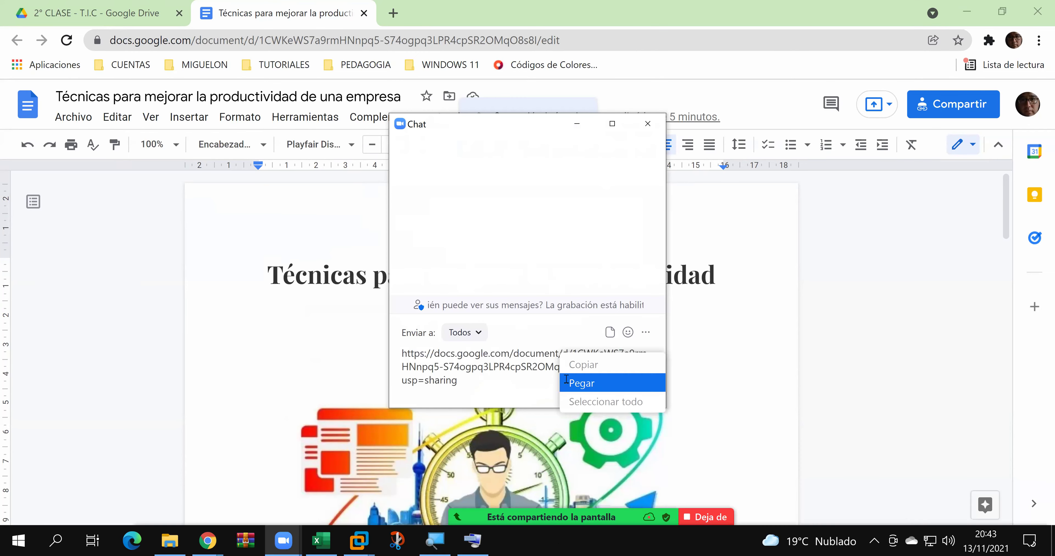
key(Return)
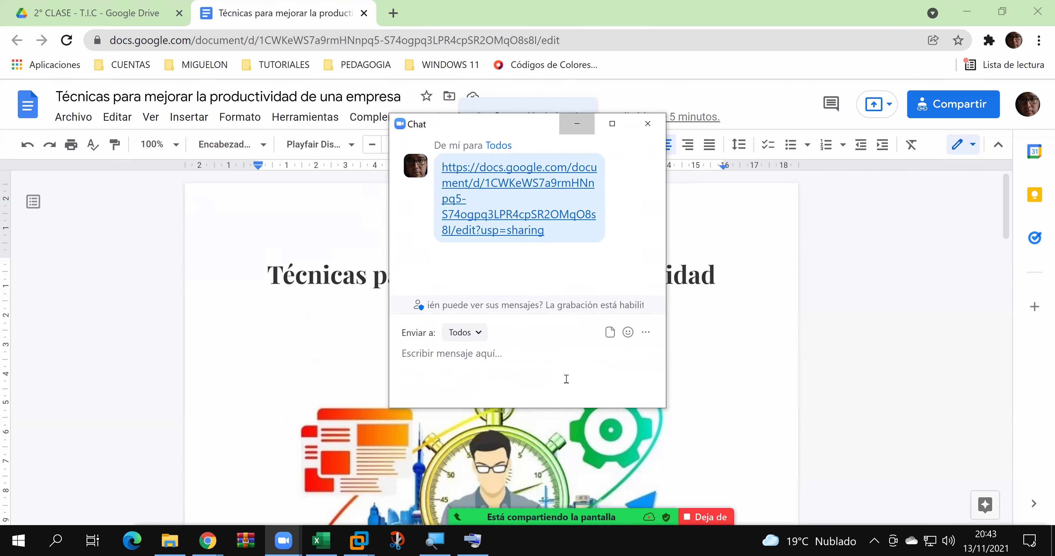
key(alt+h)
key(ctrl+minus)
key(ctrl+minus)
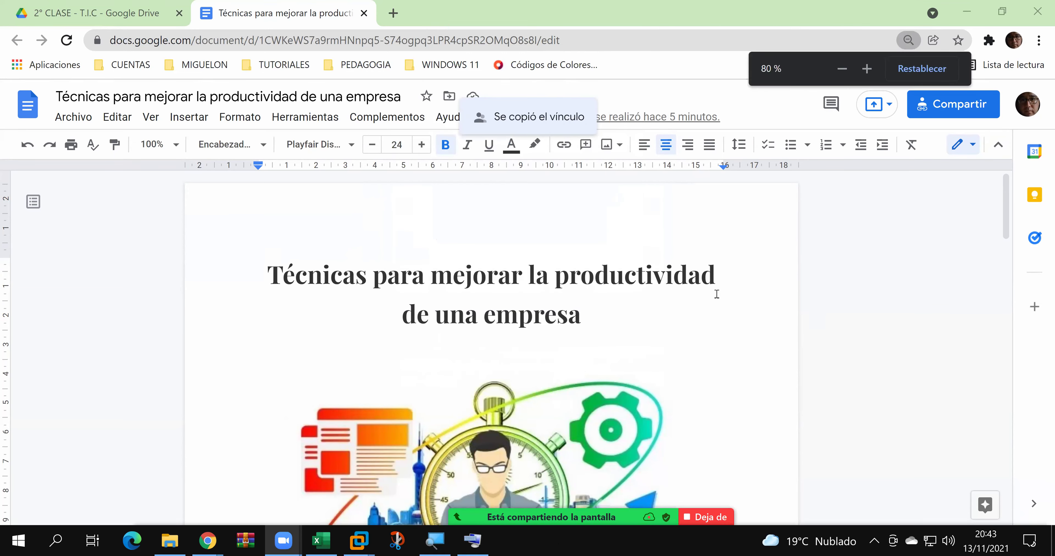
- Restore the page zoom to 100% and scroll to the body text while students make their edits
scroll(717, 291, down, 5)
scroll(709, 295, down, 4)
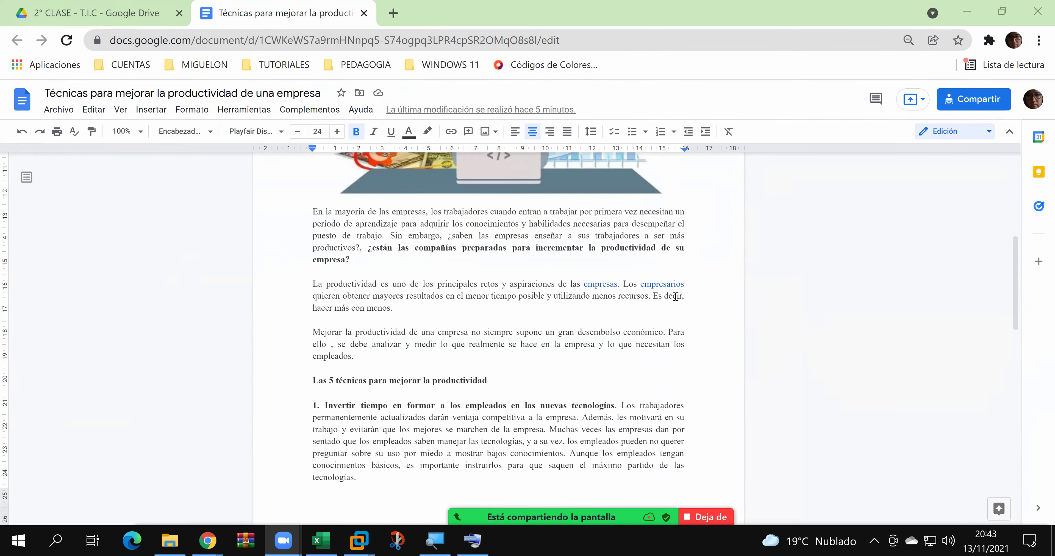
key(ctrl+plus)
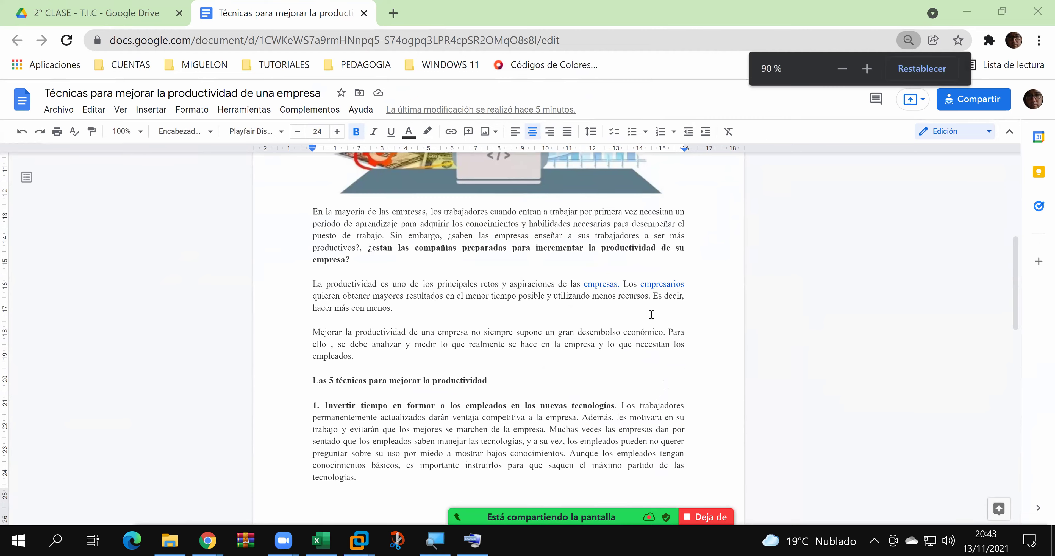
key(ctrl+plus)
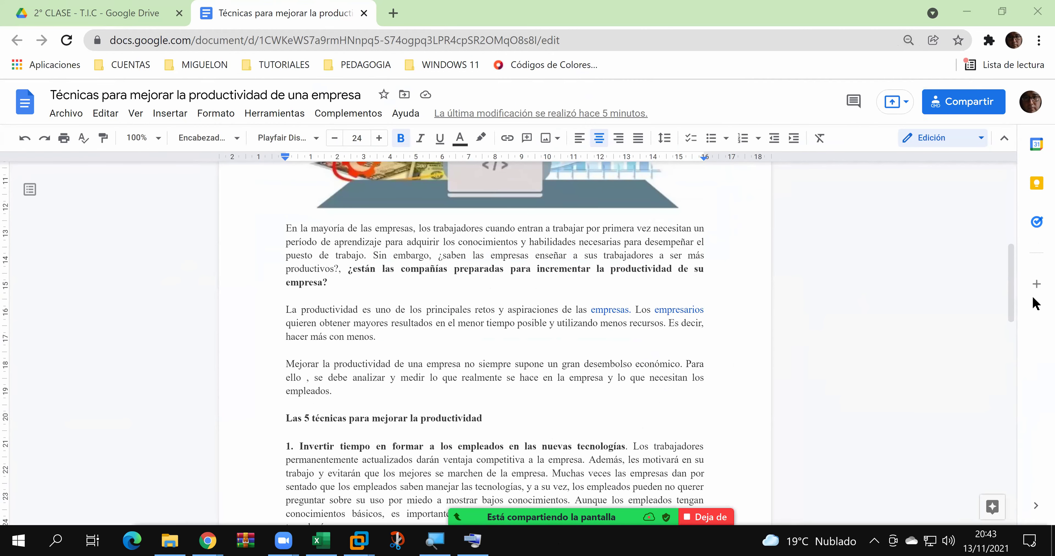
drag(1009, 287, 1008, 295)
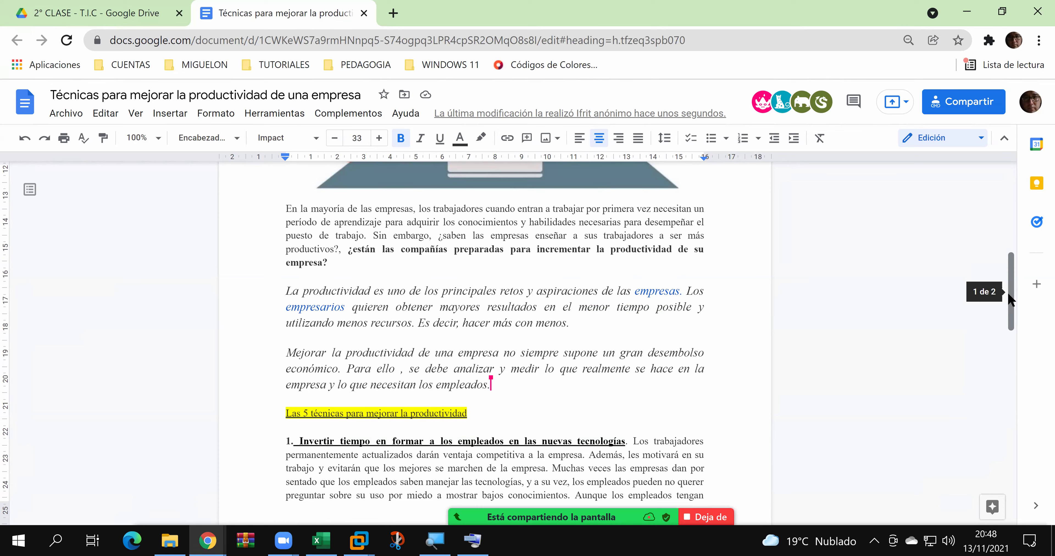
click(121, 7)
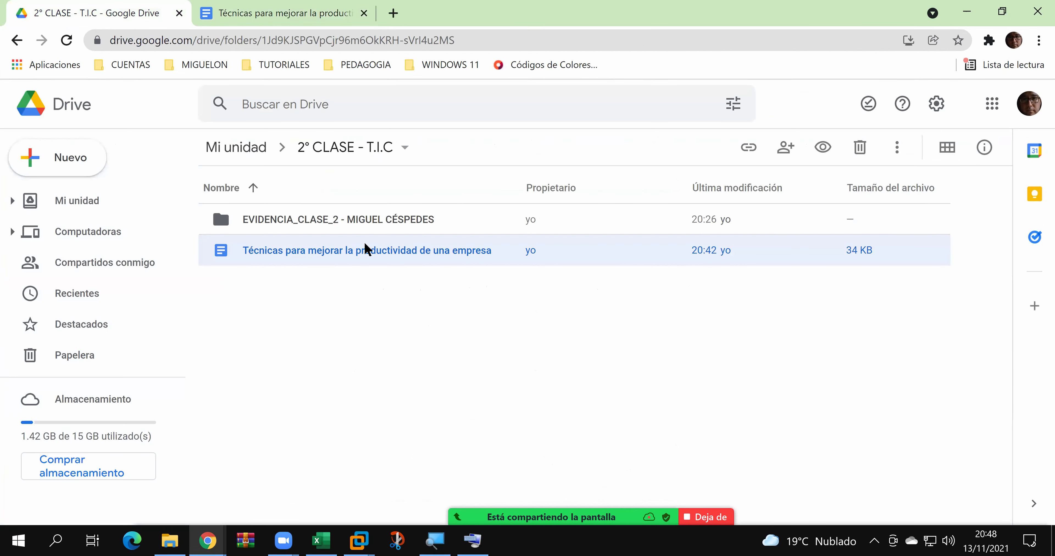
click(316, 7)
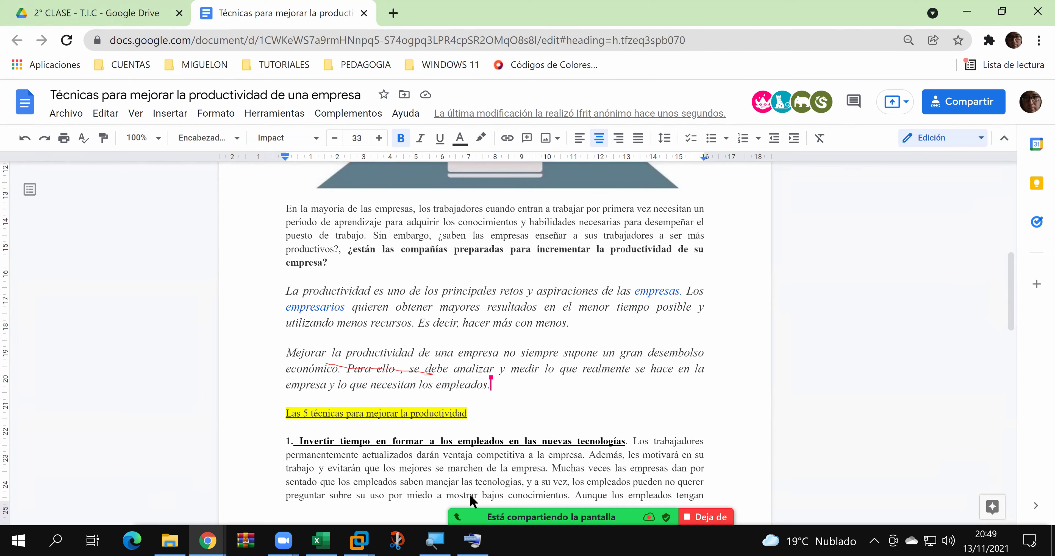
- Erase all drawings with Borrar > Borrar todos los dibujos and close the annotation toolbar
mouse_move(472, 503)
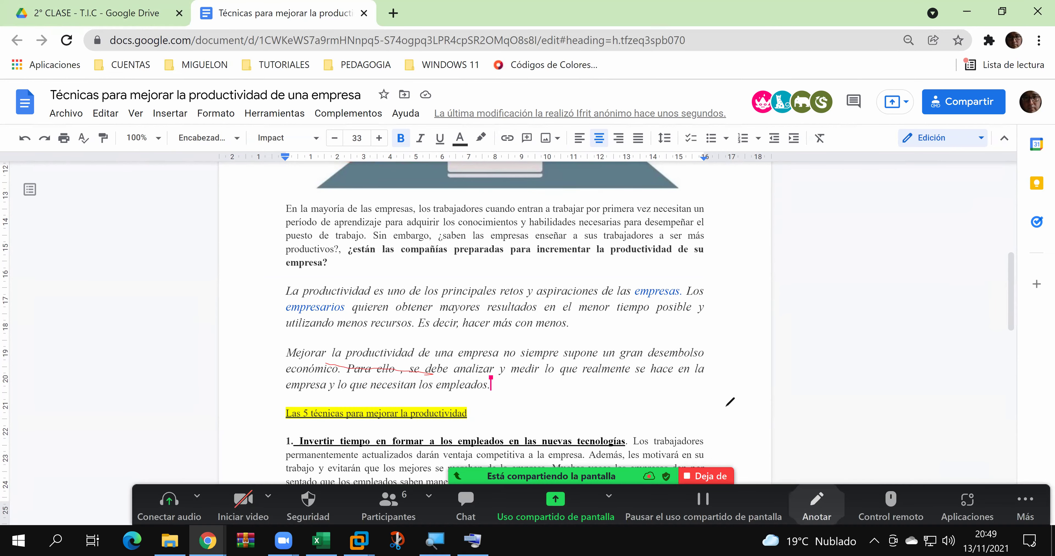
click(751, 364)
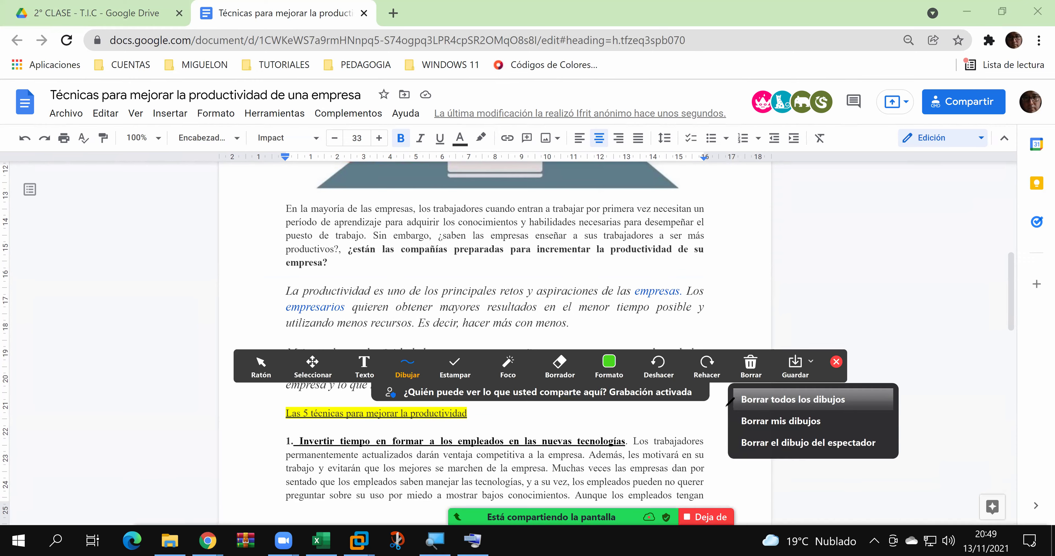
click(730, 403)
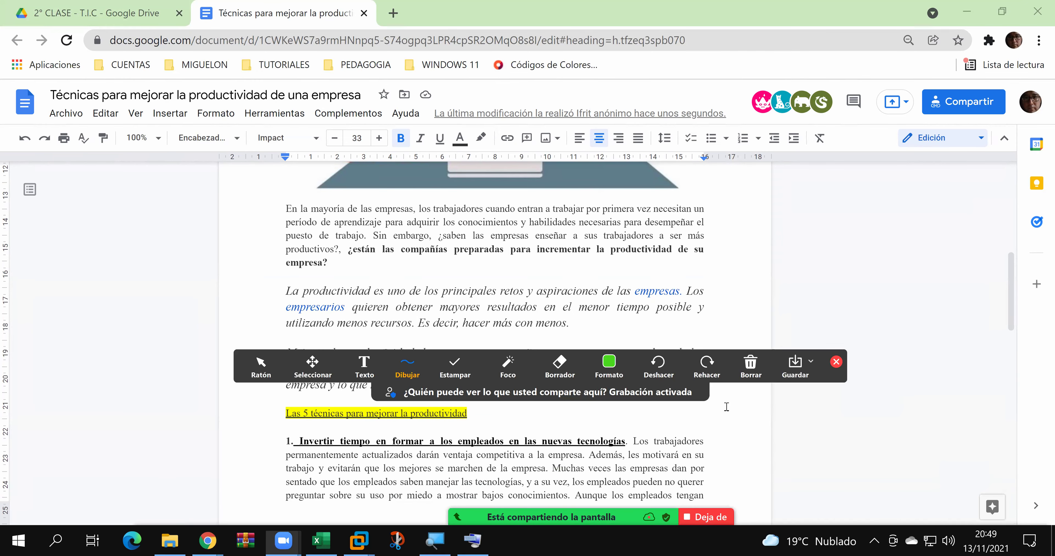
click(836, 362)
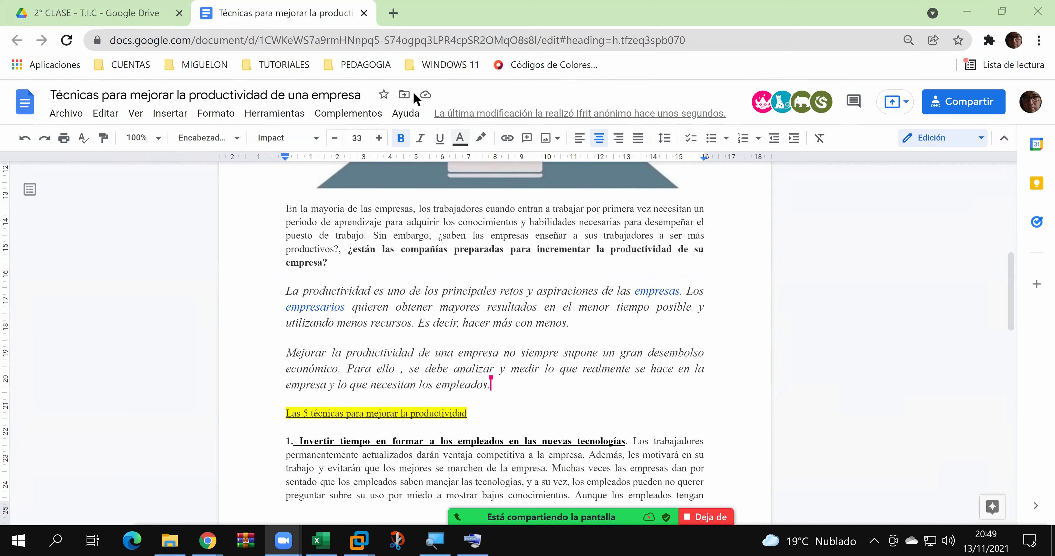
- Close the document and create a blank Google Sheets spreadsheet in the 2° CLASE - T.I.C folder
click(364, 14)
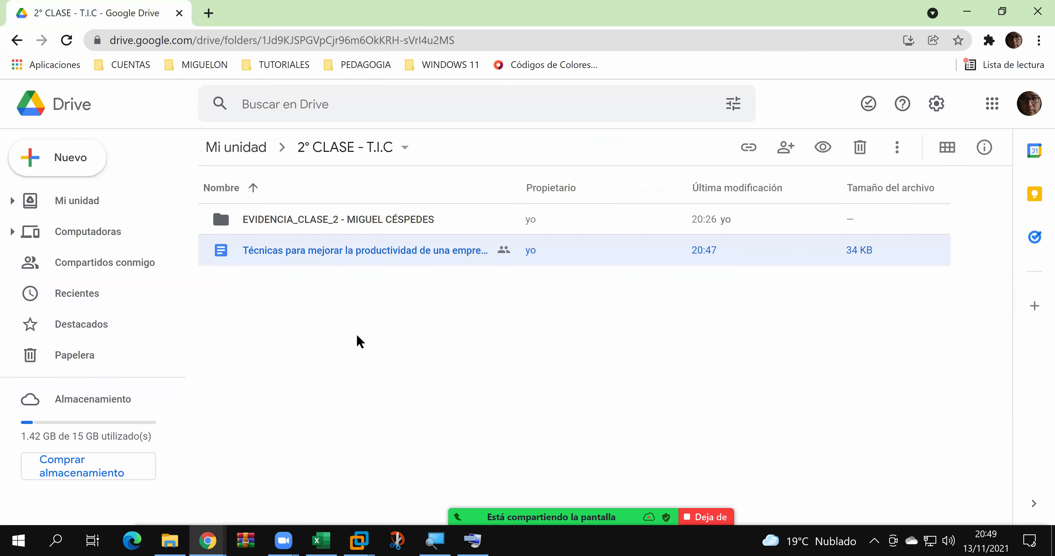
right_click(345, 330)
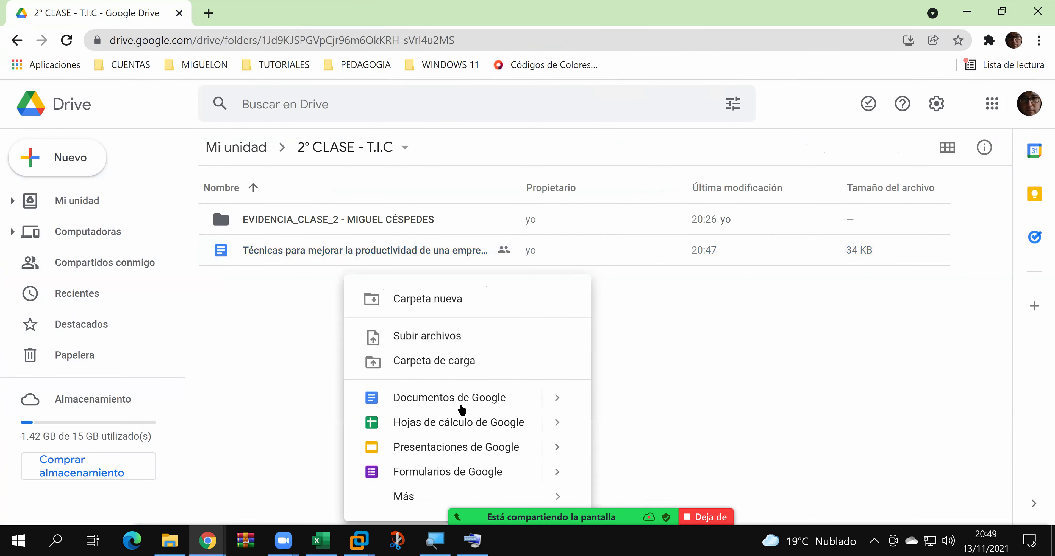
click(559, 422)
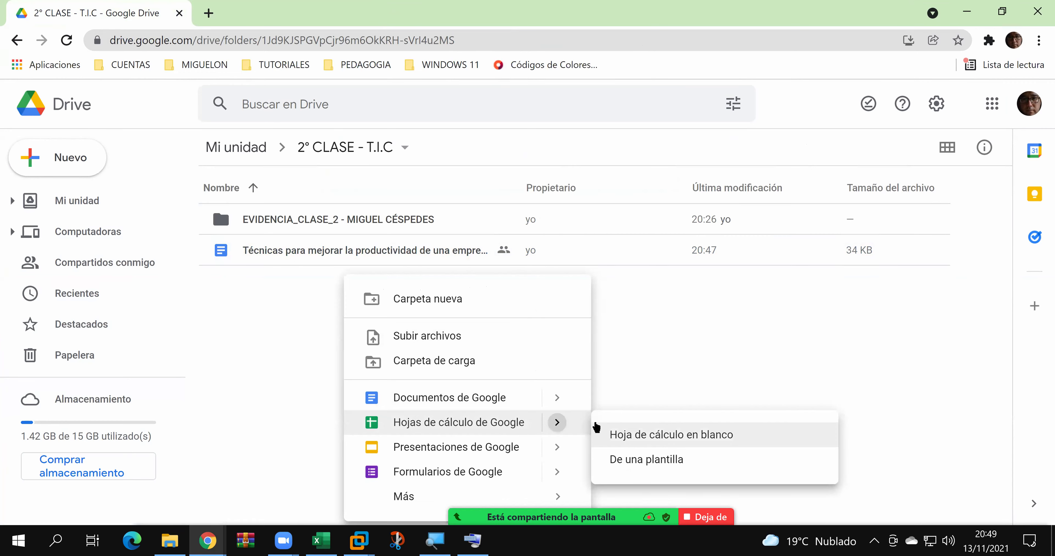
click(723, 435)
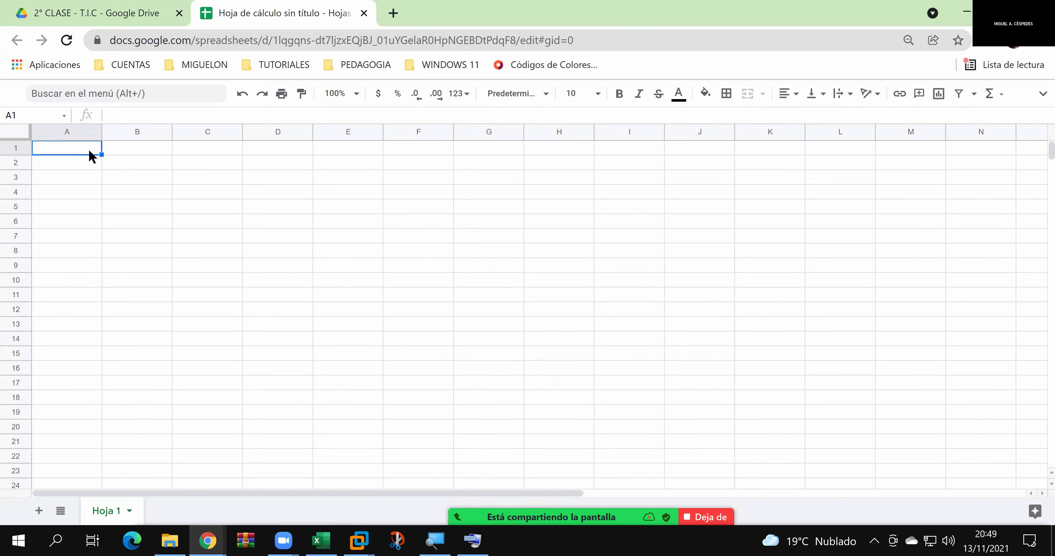
- Type the header row COD, NOMBRE, APELLIDOS, EDAD, DISTRITO across A1:E1
text(COD)
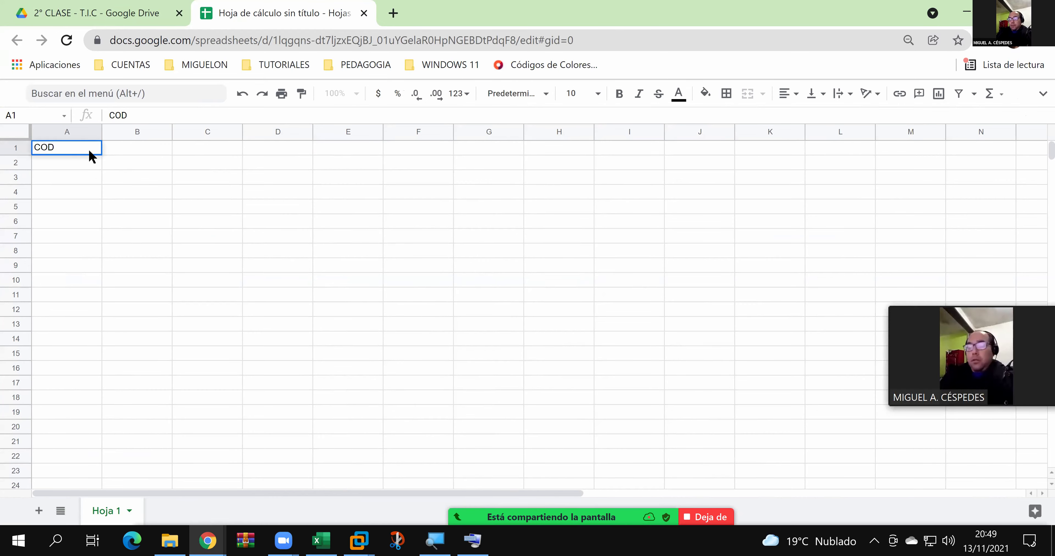
key(Tab)
text(NOMBRE)
key(Tab)
text(APE)
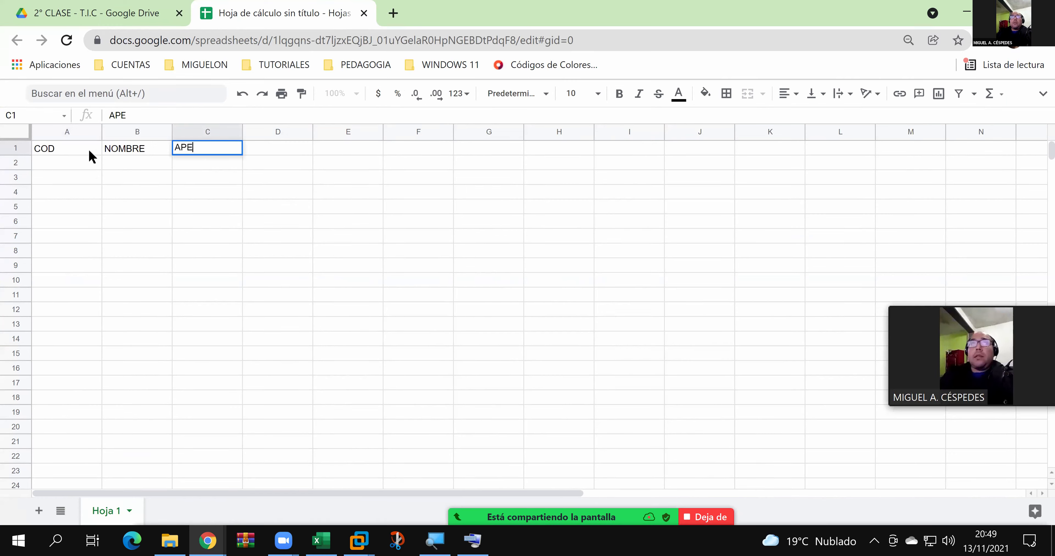
text(LLIDOS)
key(Tab)
text(EDAD)
key(Tab)
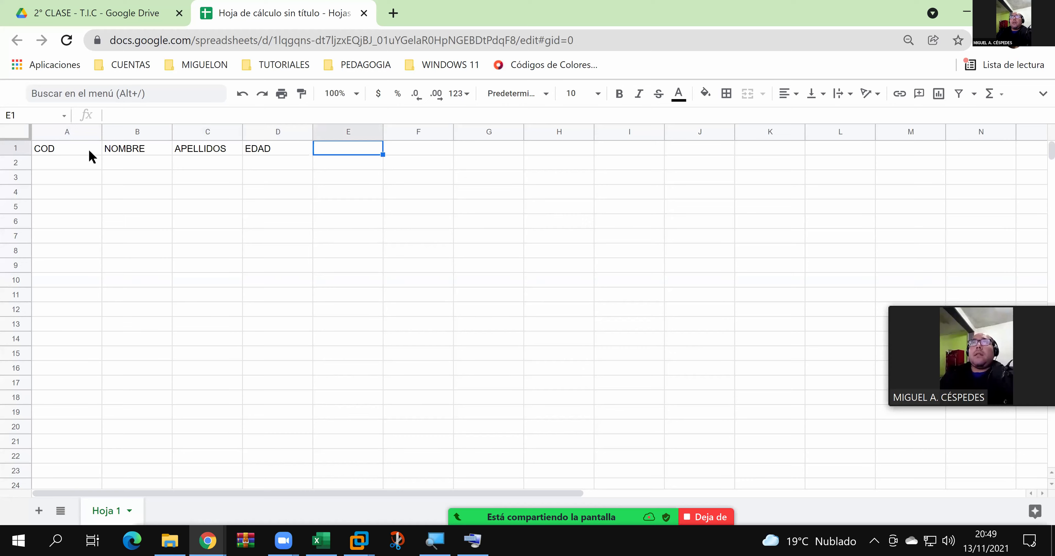
text(DISTR)
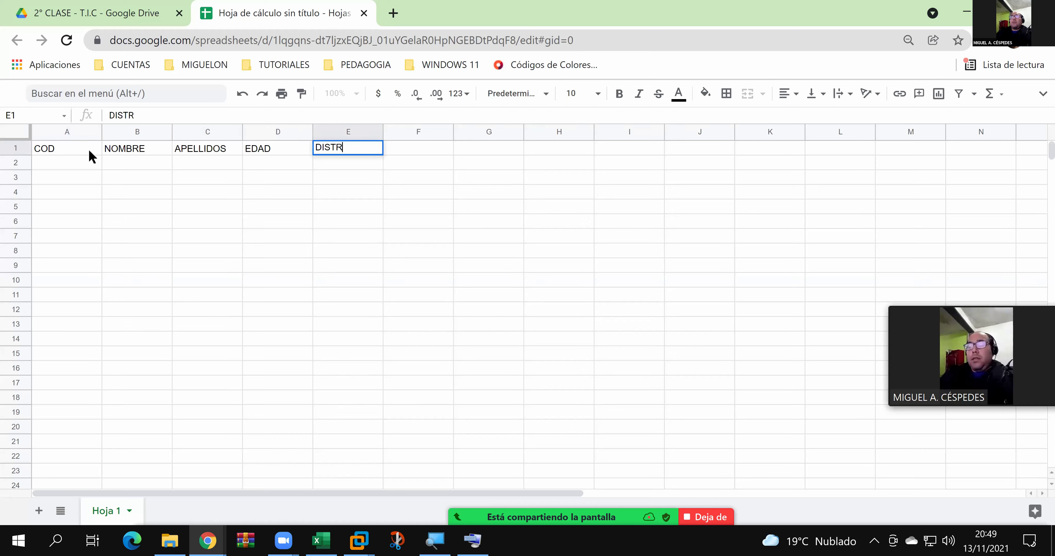
text(ITO)
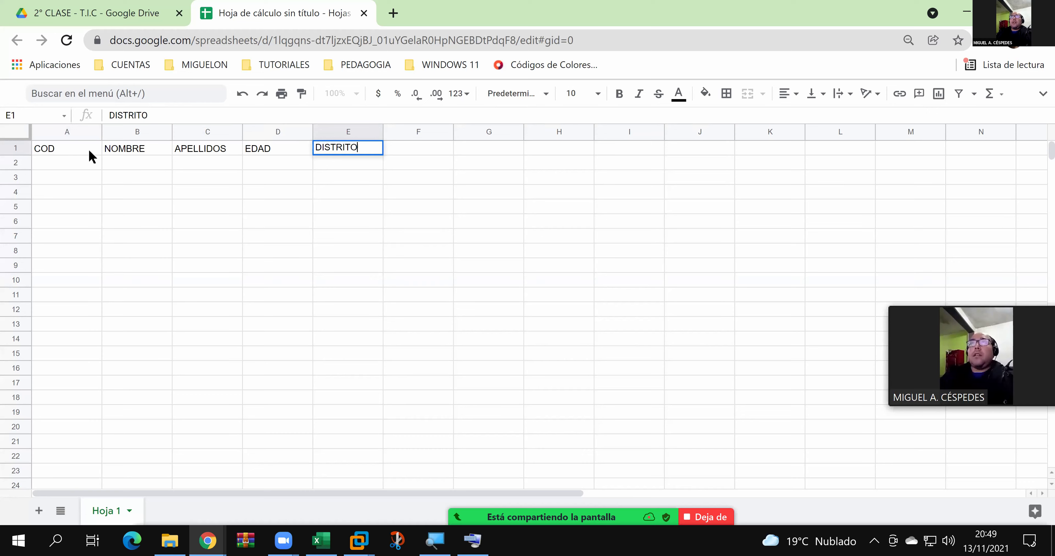
key(Return)
- Enter the first record in row 2: code A_00001, the person's first name and surname, age 25, LINCE
text(A_00001)
key(Tab)
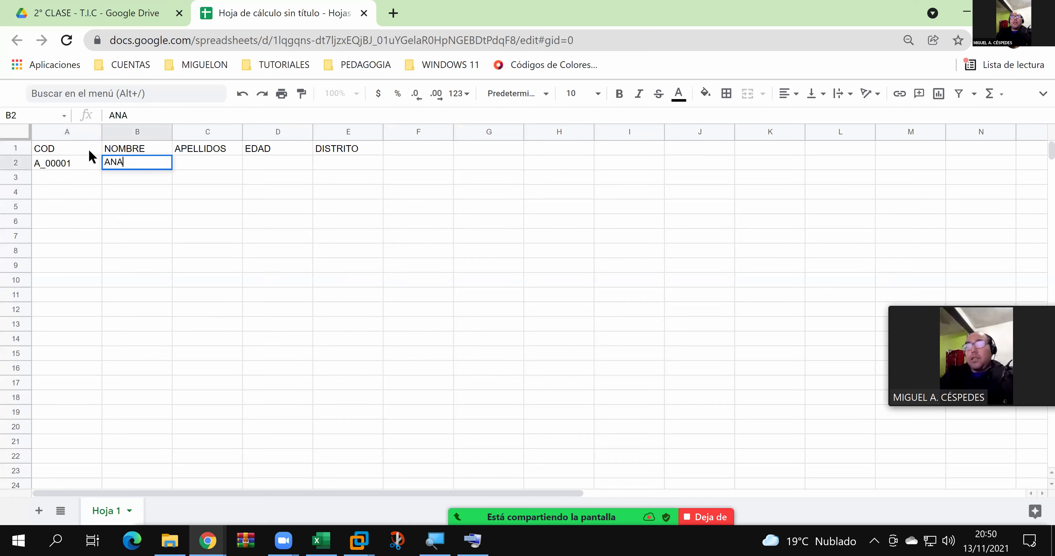
key(Tab)
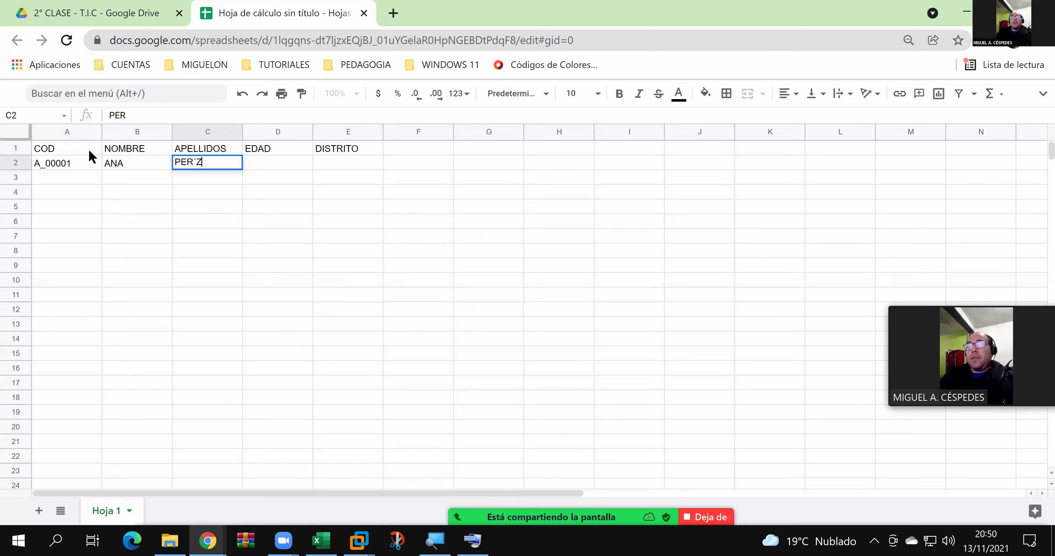
key(Tab)
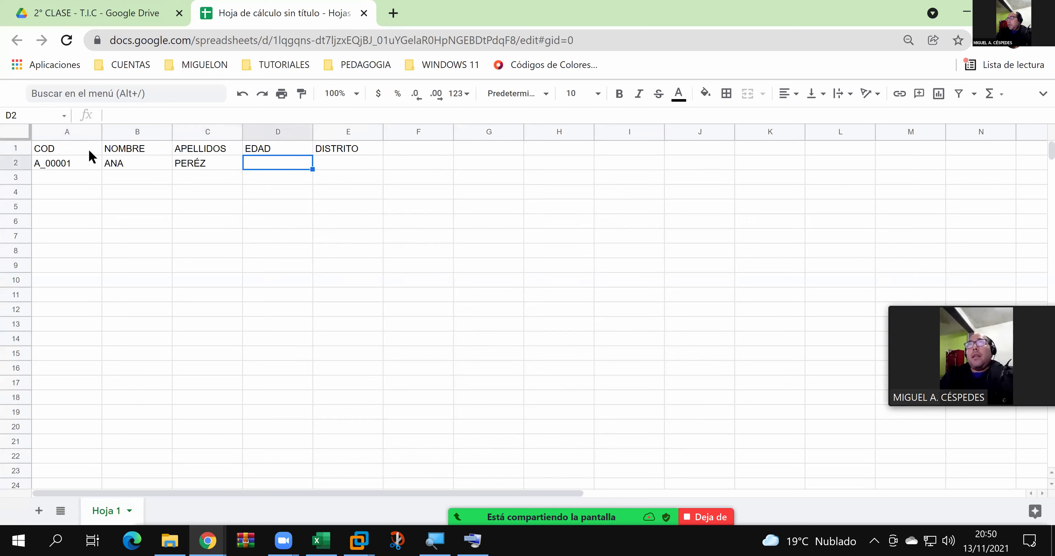
text(25)
key(Tab)
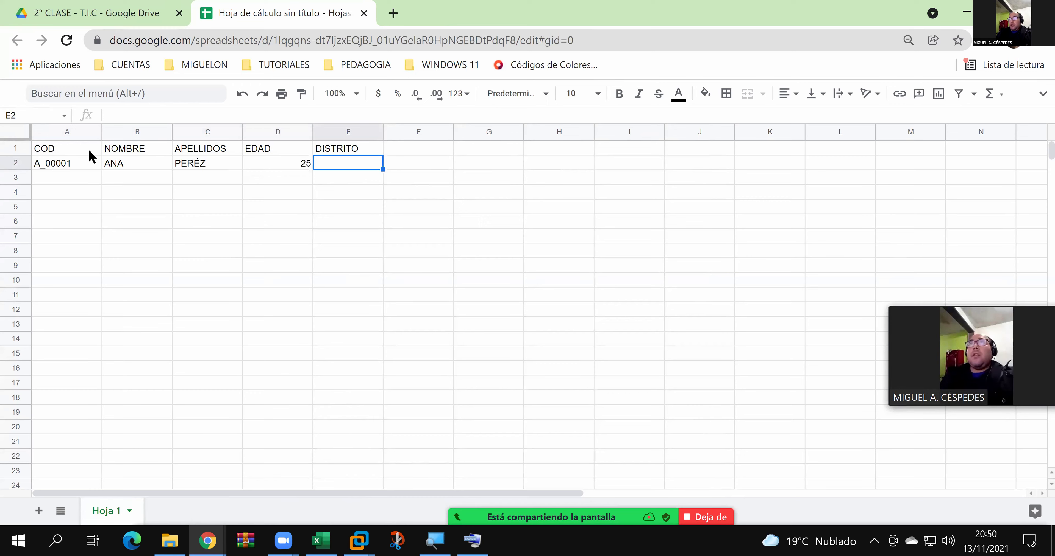
text(LINCE)
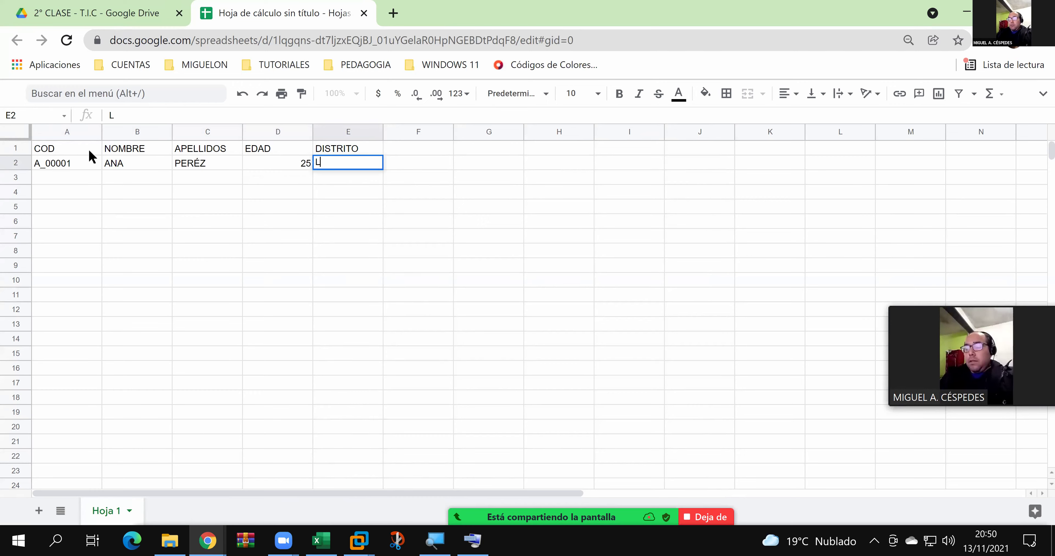
key(Return)
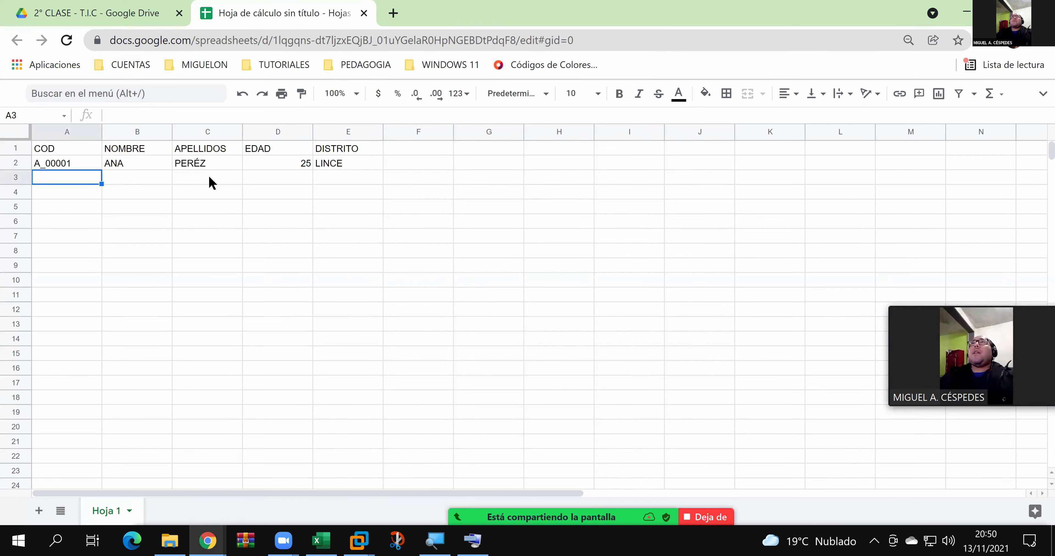
- Enlarge the sheet view to 200% and put the selection back on cell A3
click(356, 94)
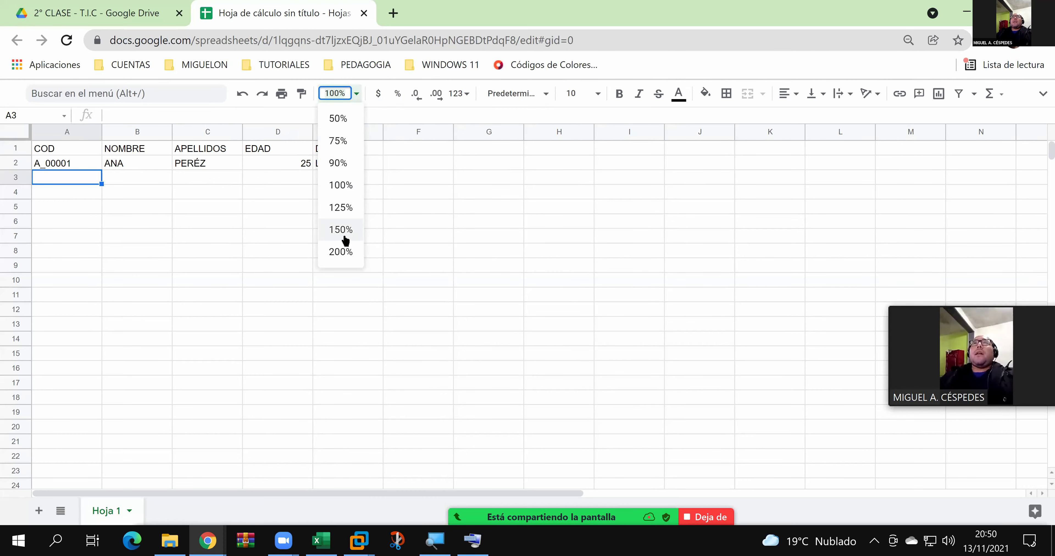
click(344, 252)
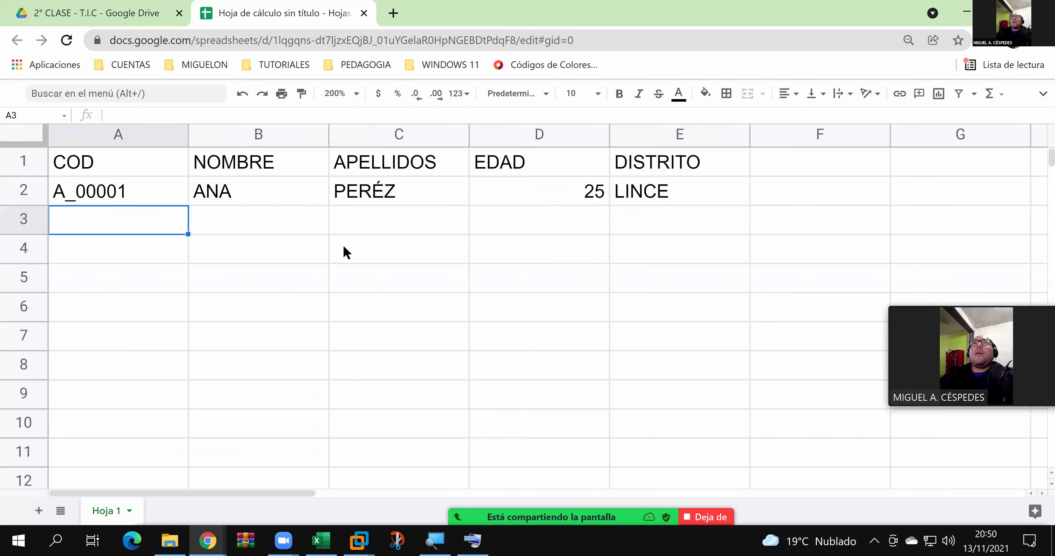
click(342, 251)
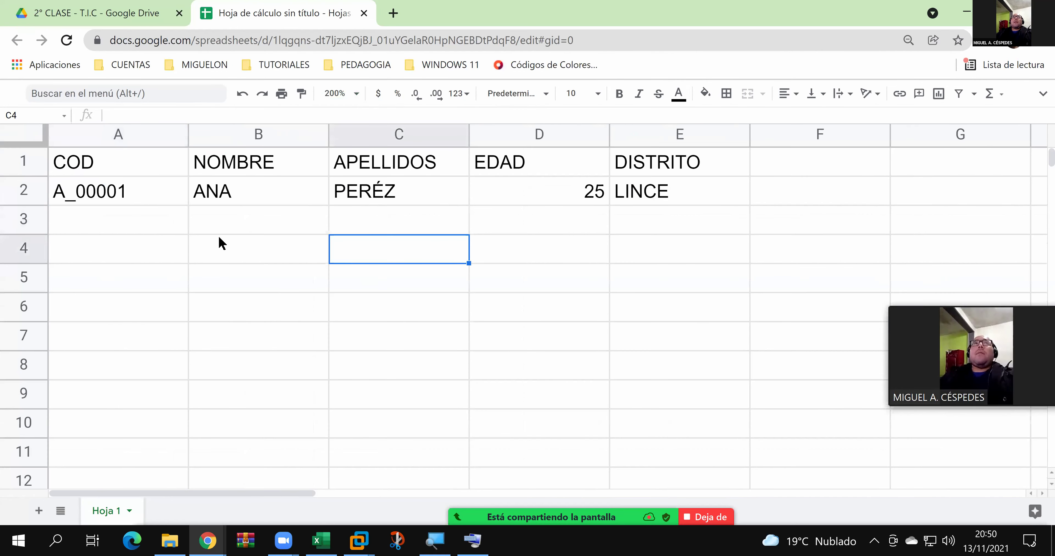
click(178, 229)
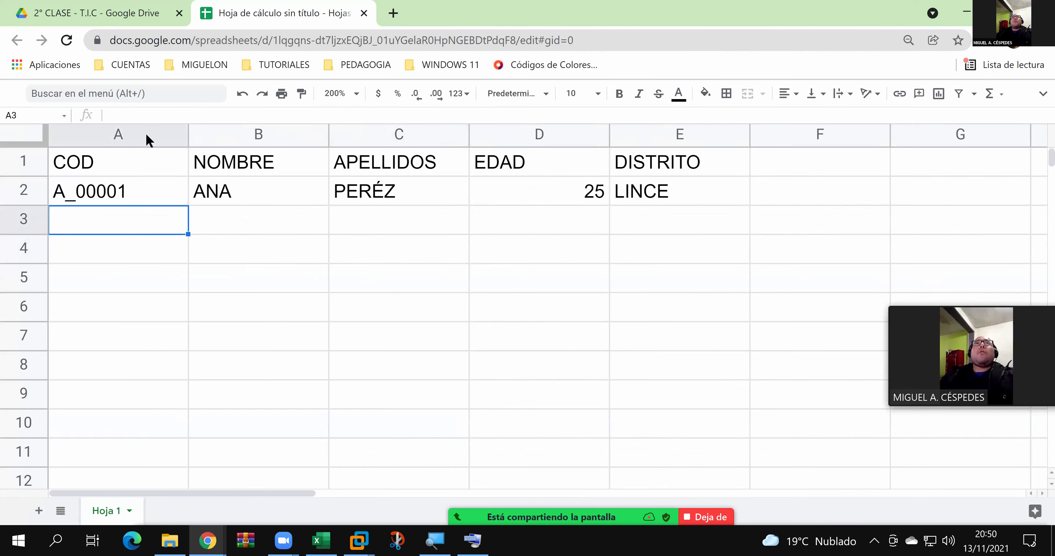
- Search the menus for a command, briefly checking the Drive folder tab
click(194, 96)
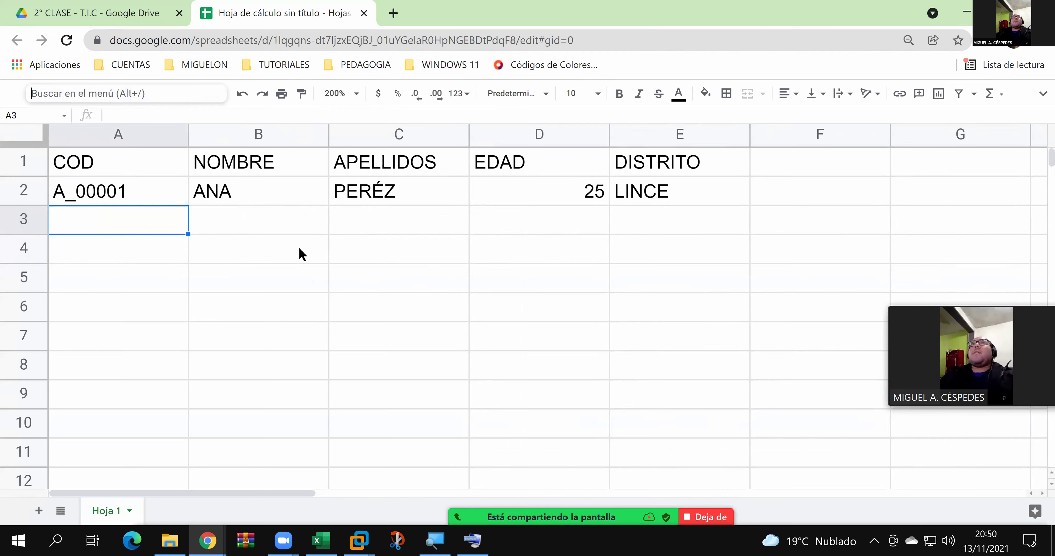
click(95, 8)
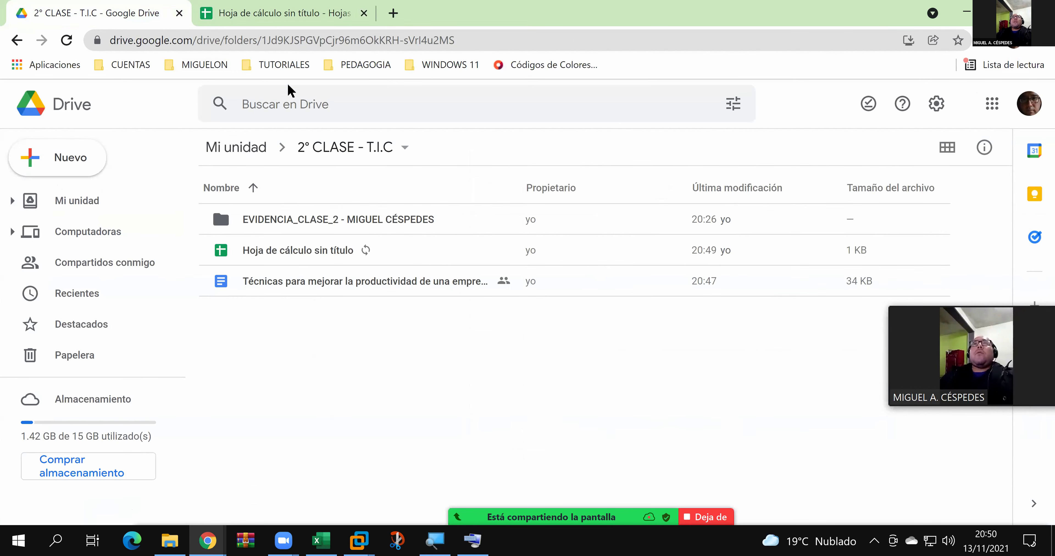
click(274, 8)
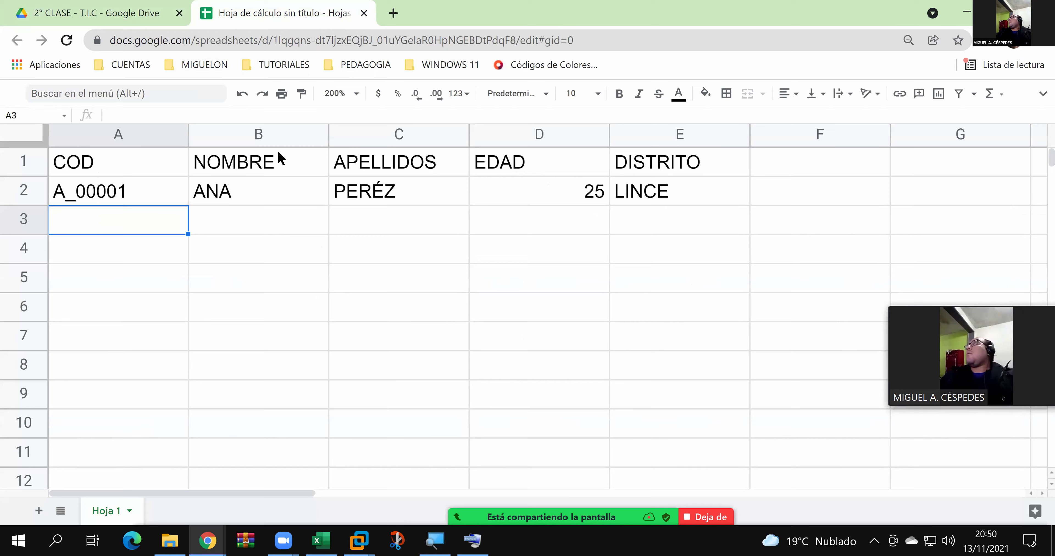
click(149, 100)
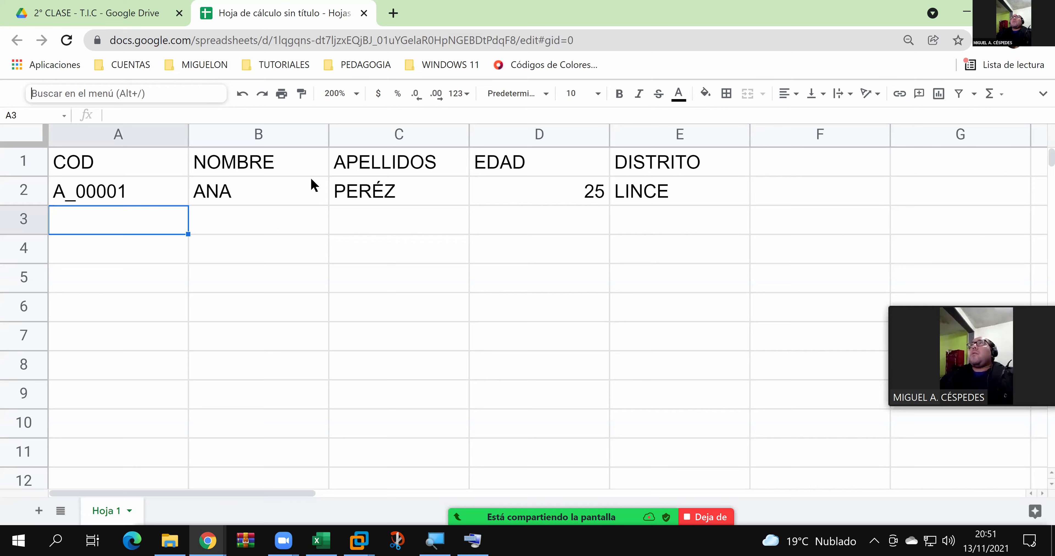
scroll(257, 180, down, 5)
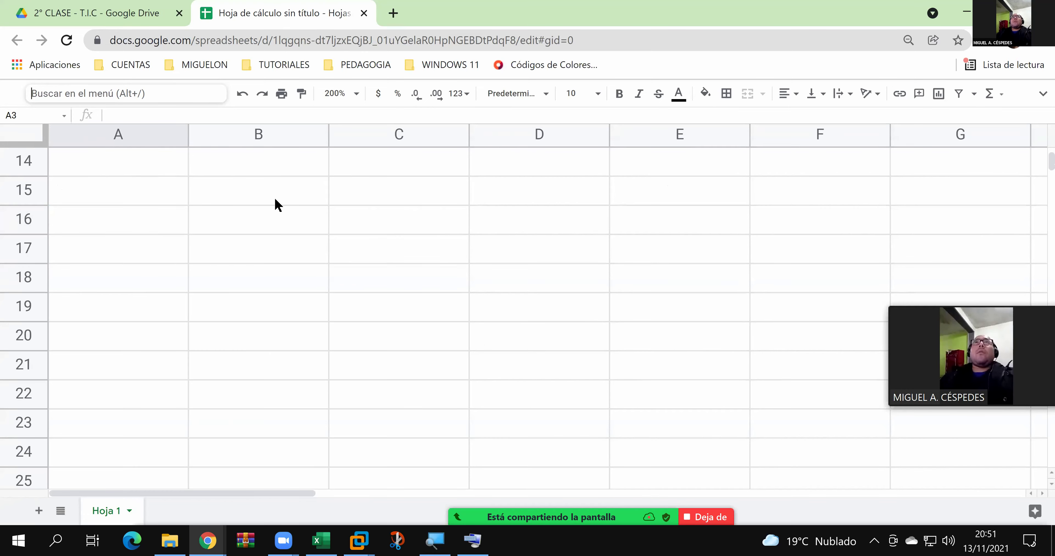
scroll(274, 202, up, 5)
- Review the header row by selecting NOMBRE, column C, and the APELLIDOS header cell
click(271, 170)
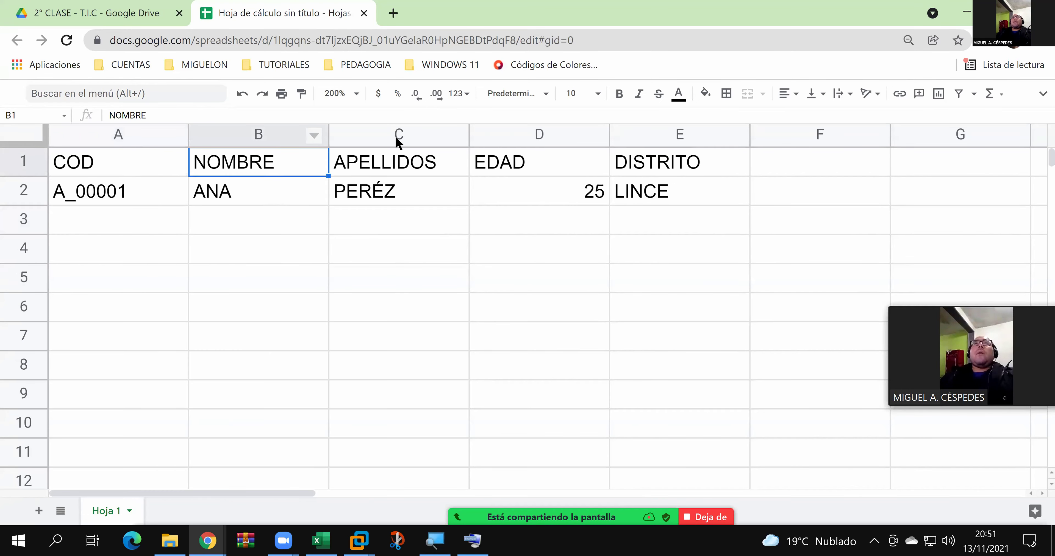
scroll(445, 142, down, 2)
scroll(351, 201, up, 2)
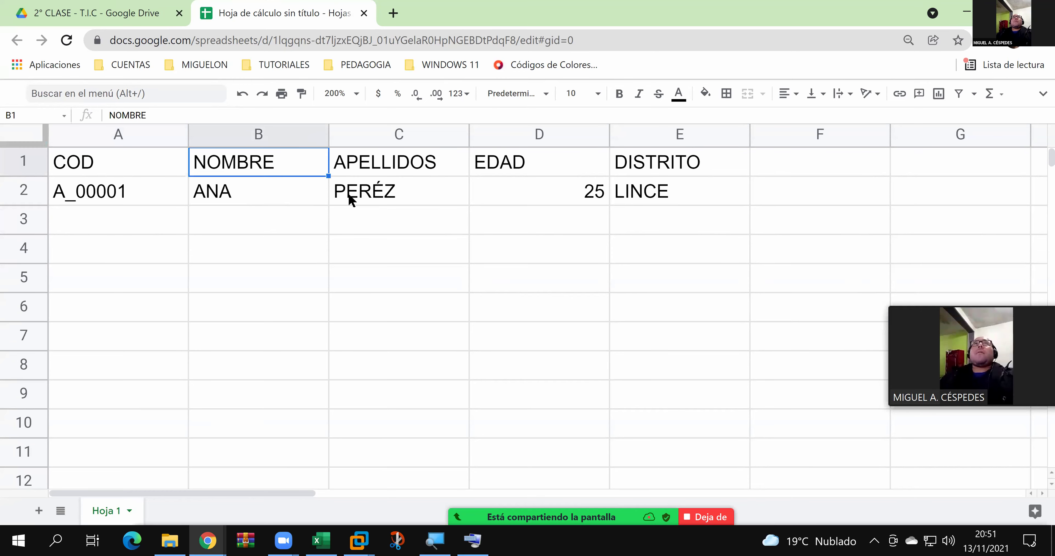
scroll(350, 201, down, 2)
scroll(349, 200, up, 2)
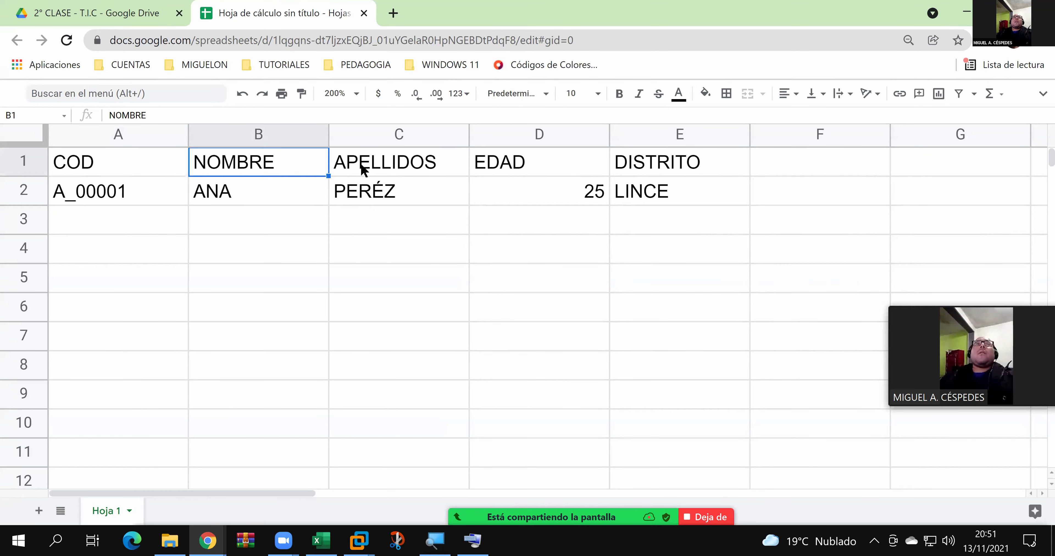
click(374, 134)
scroll(372, 135, down, 4)
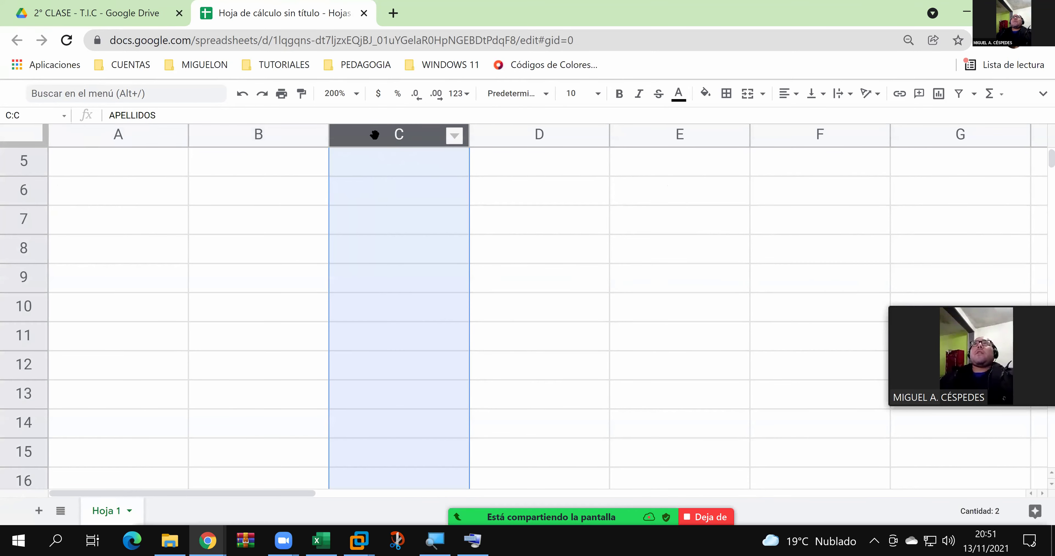
scroll(372, 136, up, 4)
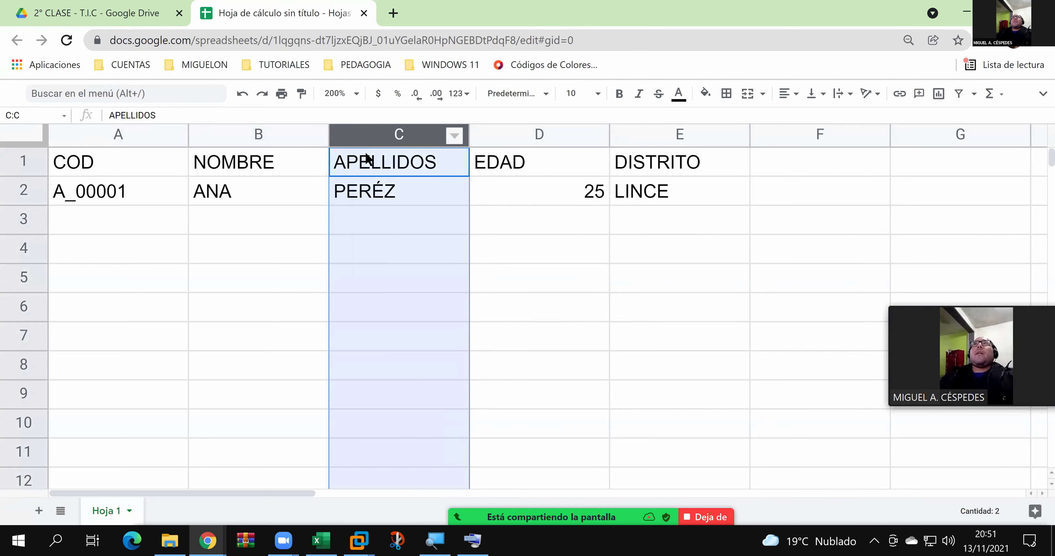
click(370, 162)
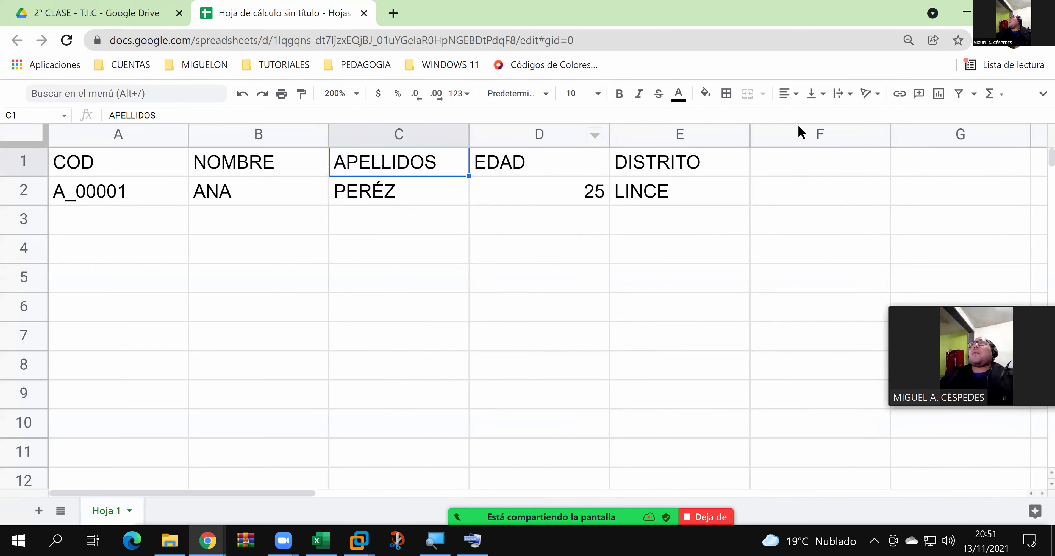
- Replace the title 'Hoja de cálculo sin título' with PLANILLA DE USUARIOS, fixing a typo along the way
click(1042, 94)
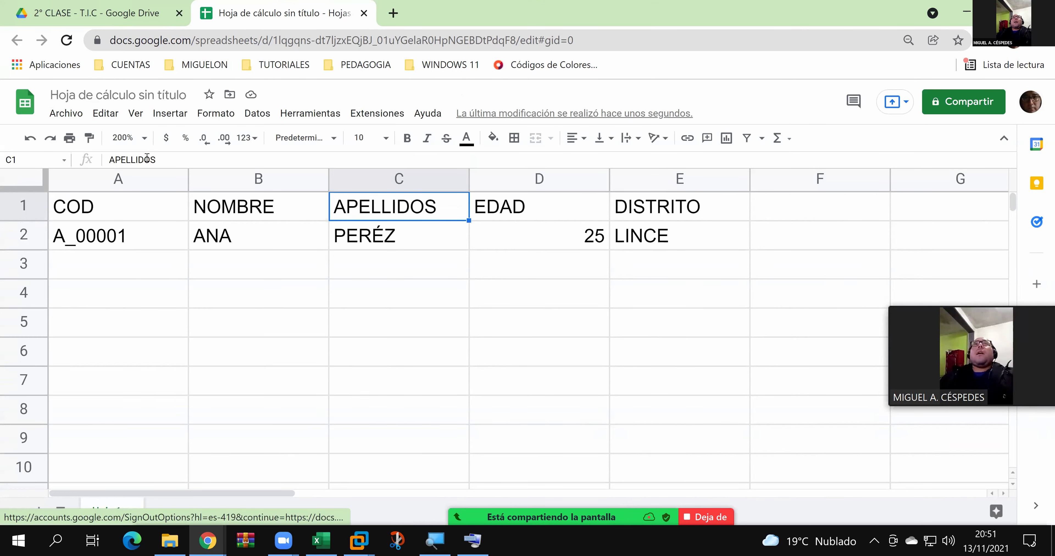
click(184, 94)
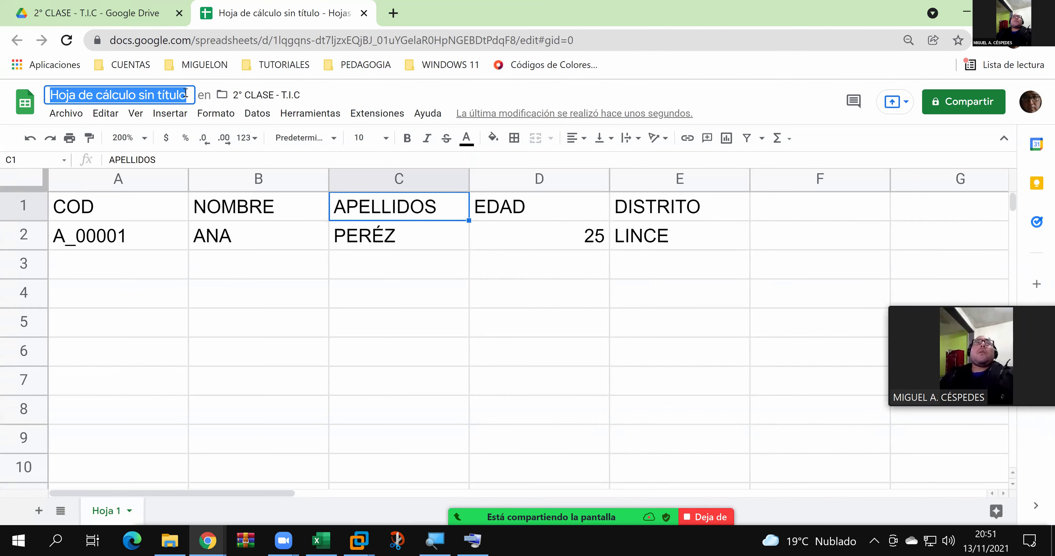
key(BackSpace)
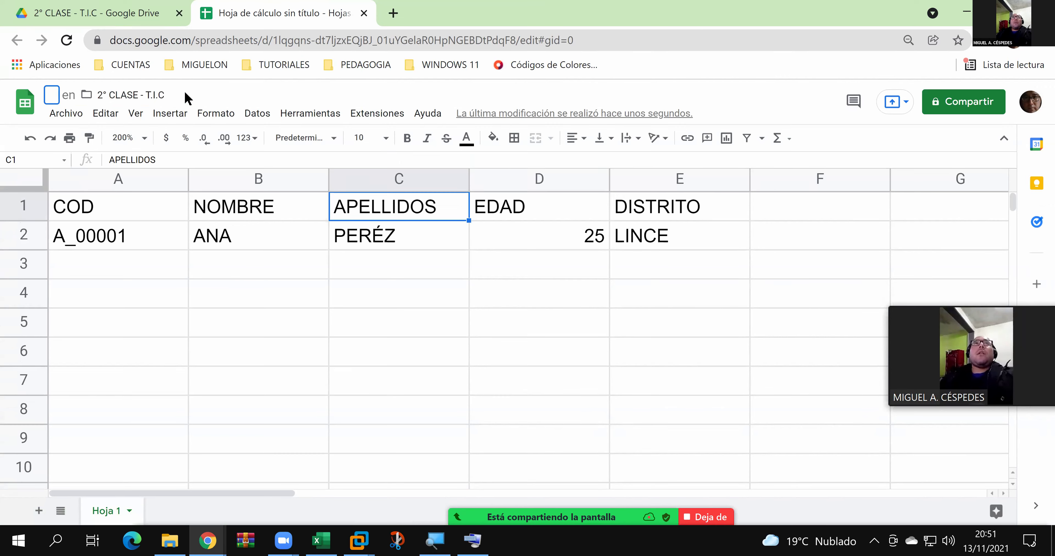
text(PL)
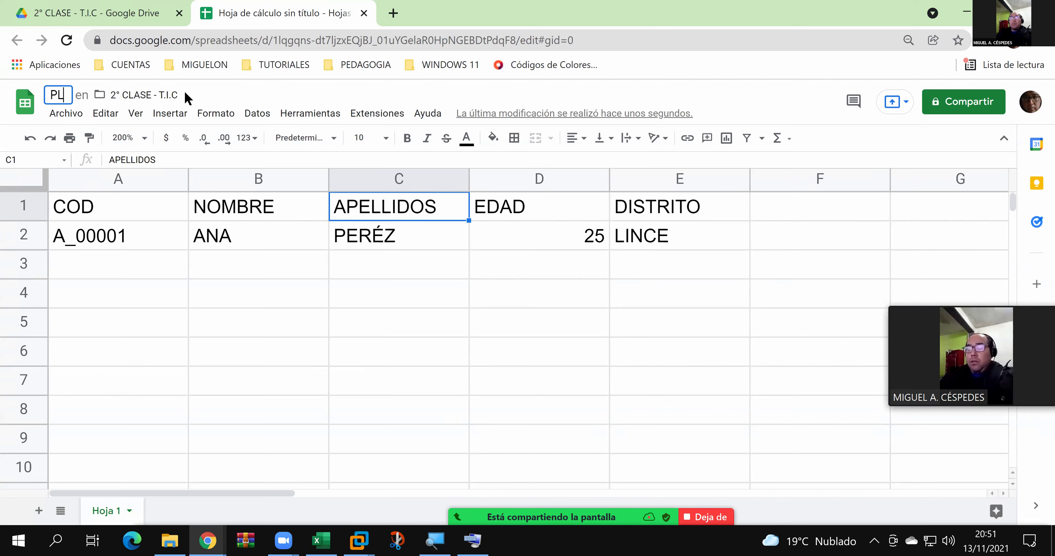
text(ANILLA DE PA)
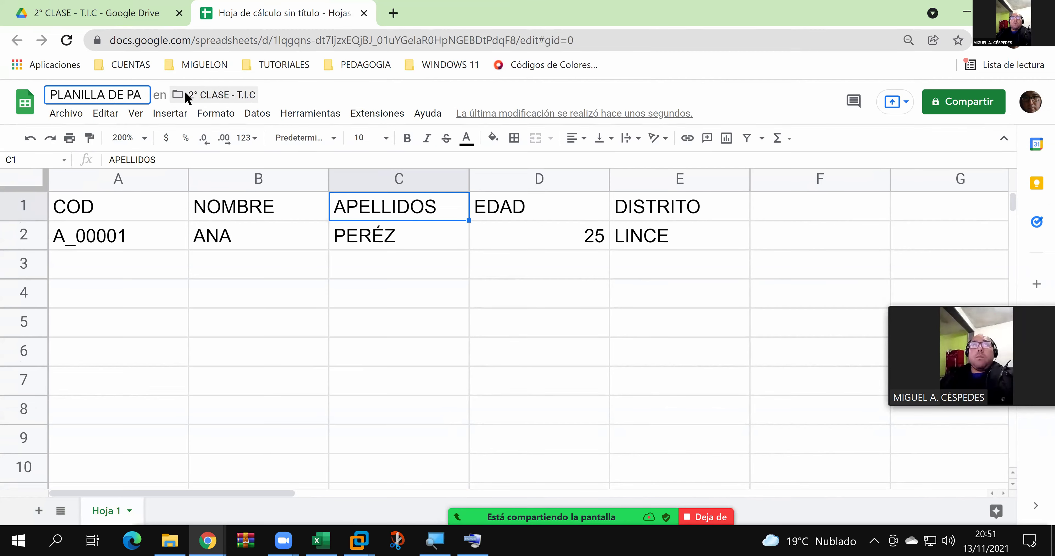
key(BackSpace)
key(BackSpace)
text(USU)
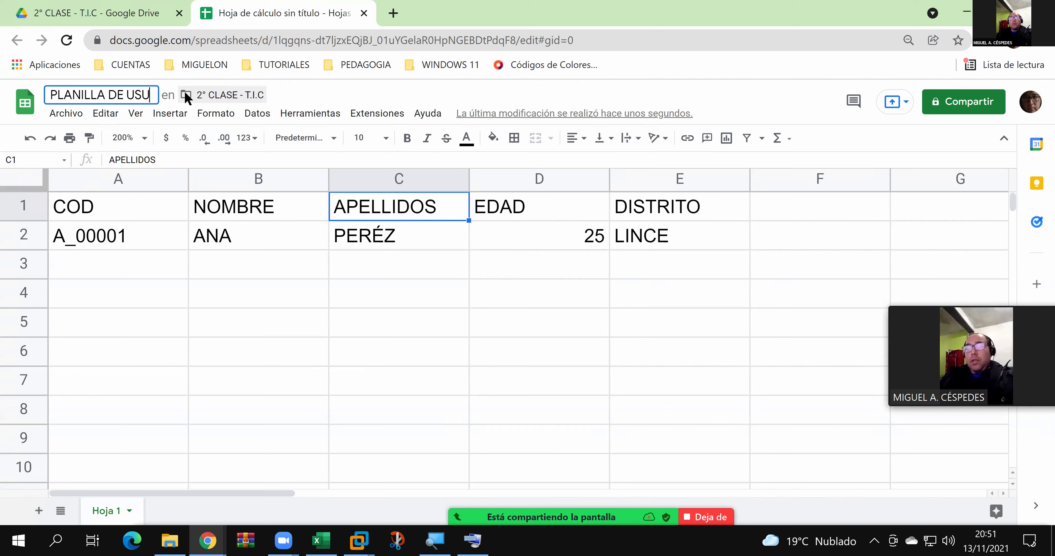
text(ARIOS)
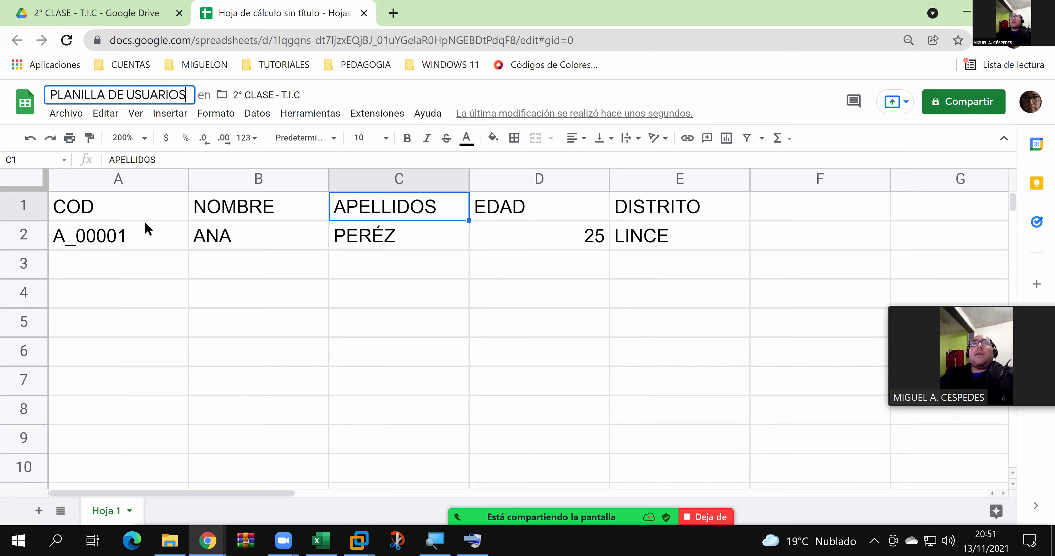
click(84, 270)
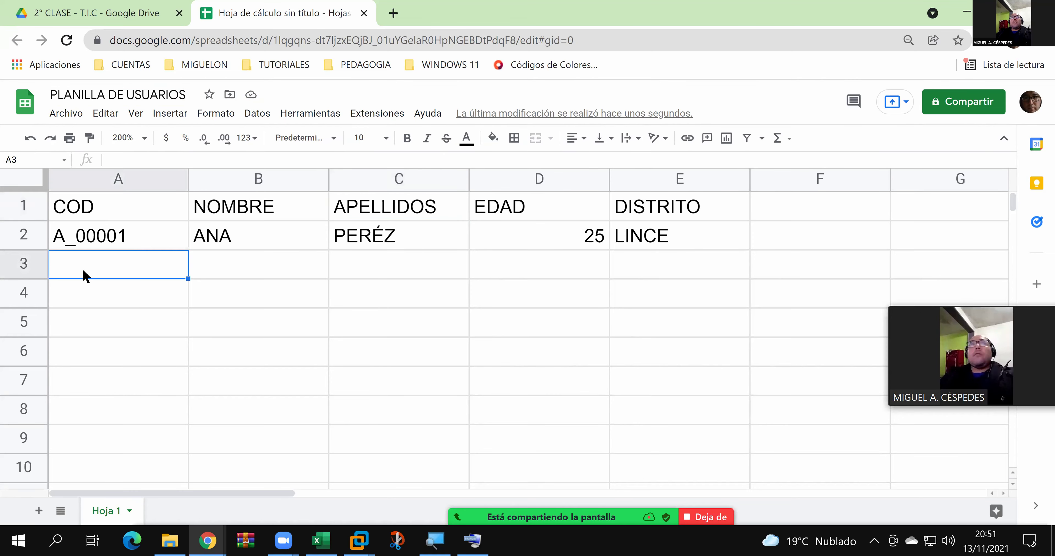
- Make 'PLANILLA DE USUARIOS' editable by anyone with the link (Editor) and copy that link
click(954, 108)
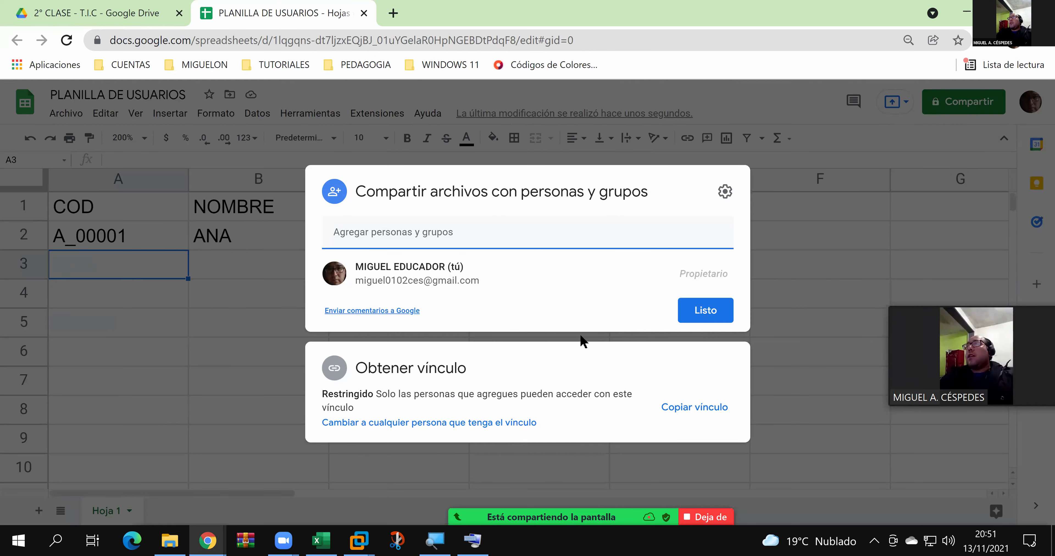
click(695, 404)
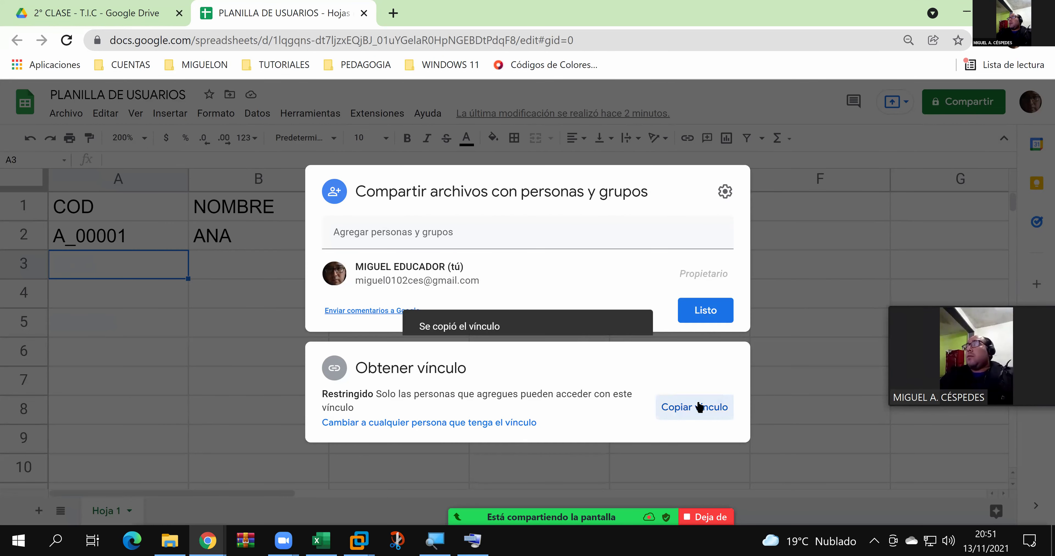
click(531, 425)
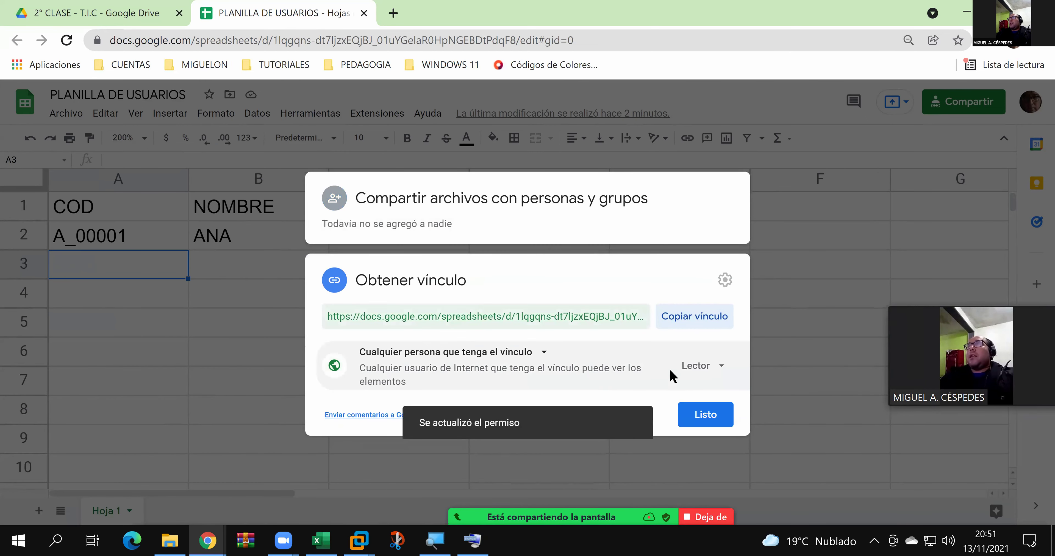
click(695, 367)
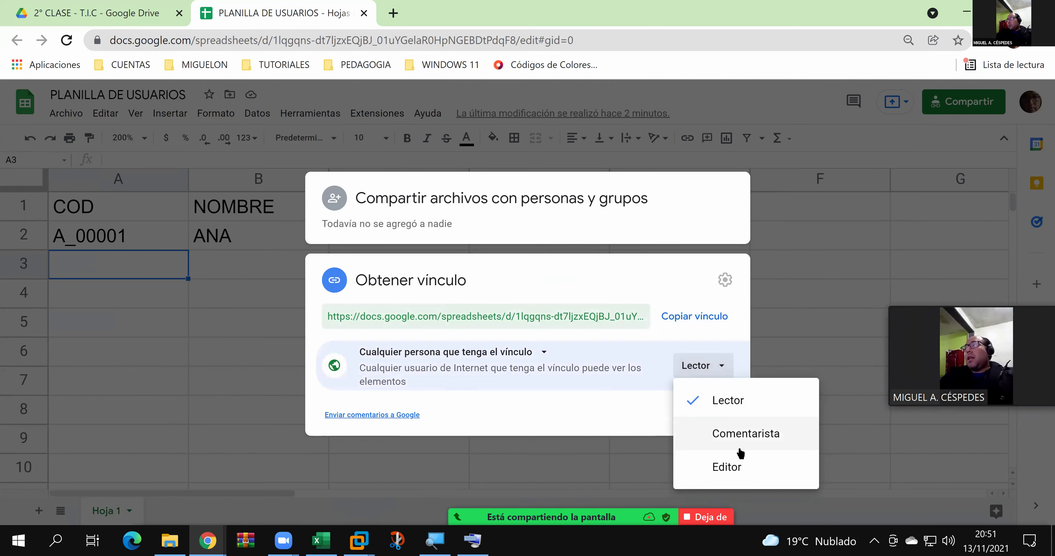
click(735, 466)
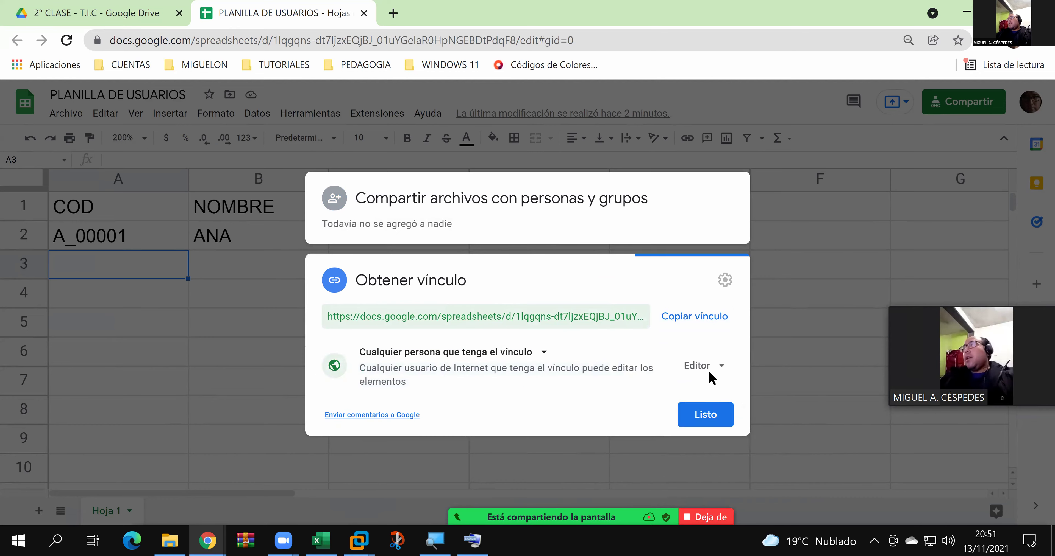
click(698, 317)
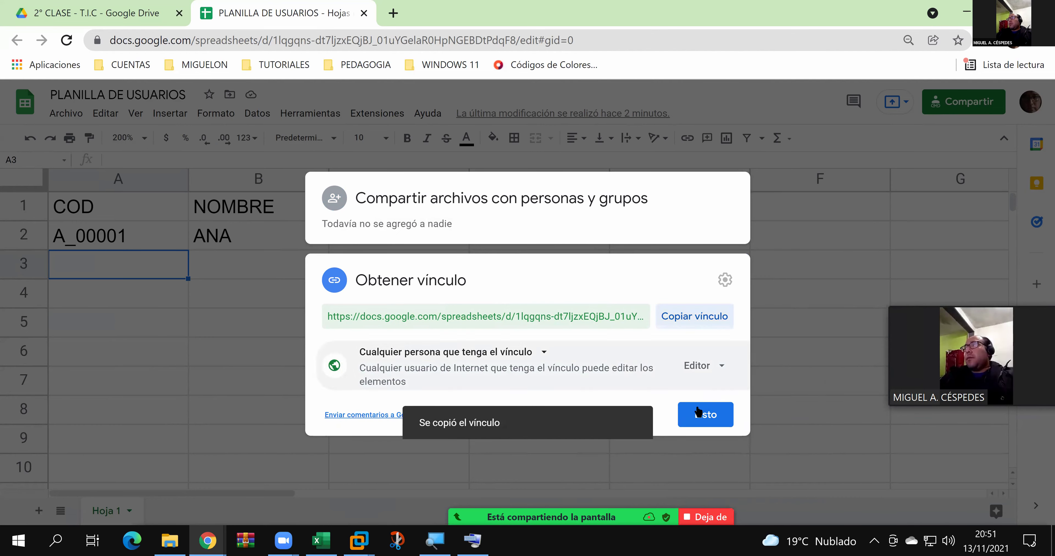
click(701, 418)
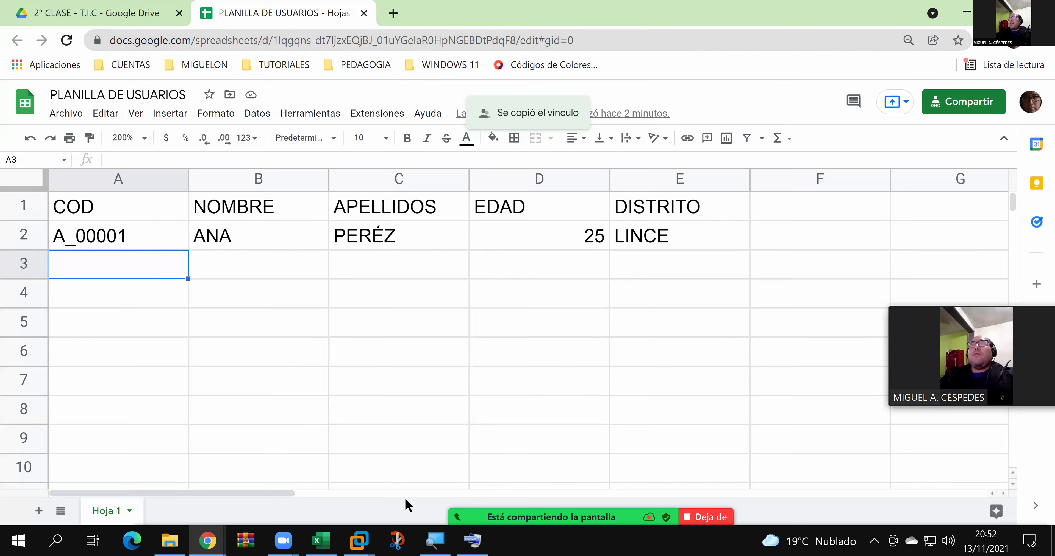
- Paste the copied spreadsheet link into the Zoom meeting chat and send it to Todos
key(alt+h)
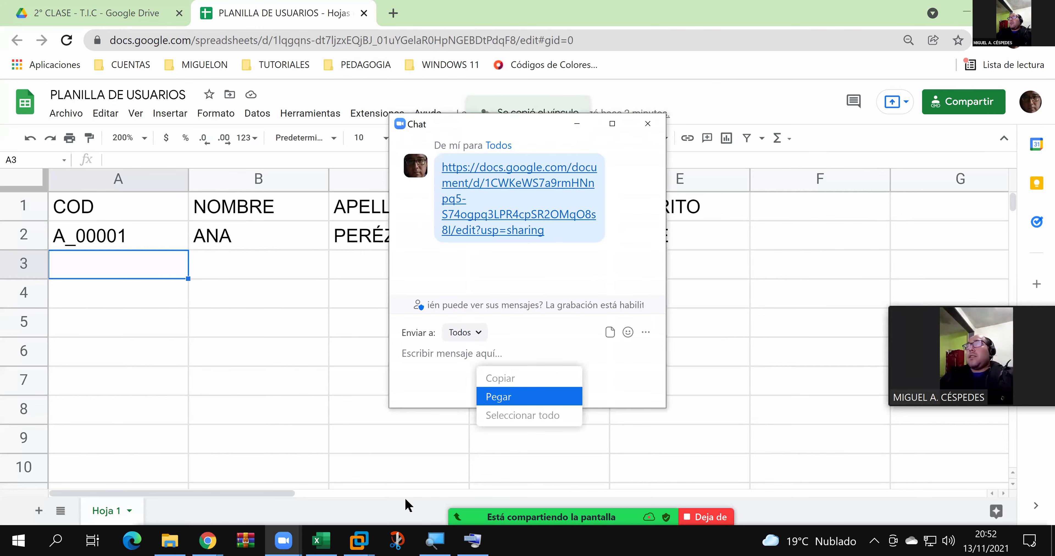
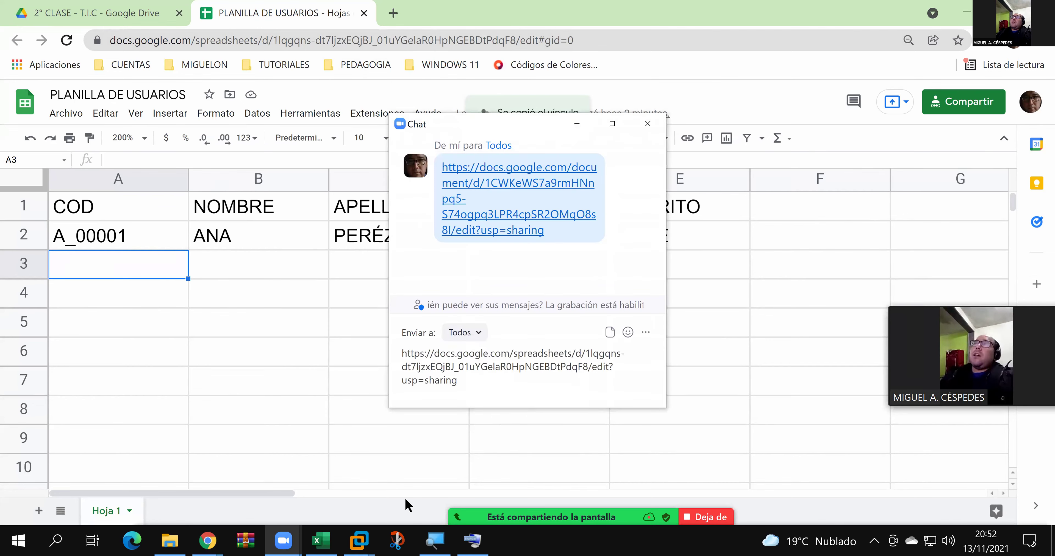
key(Return)
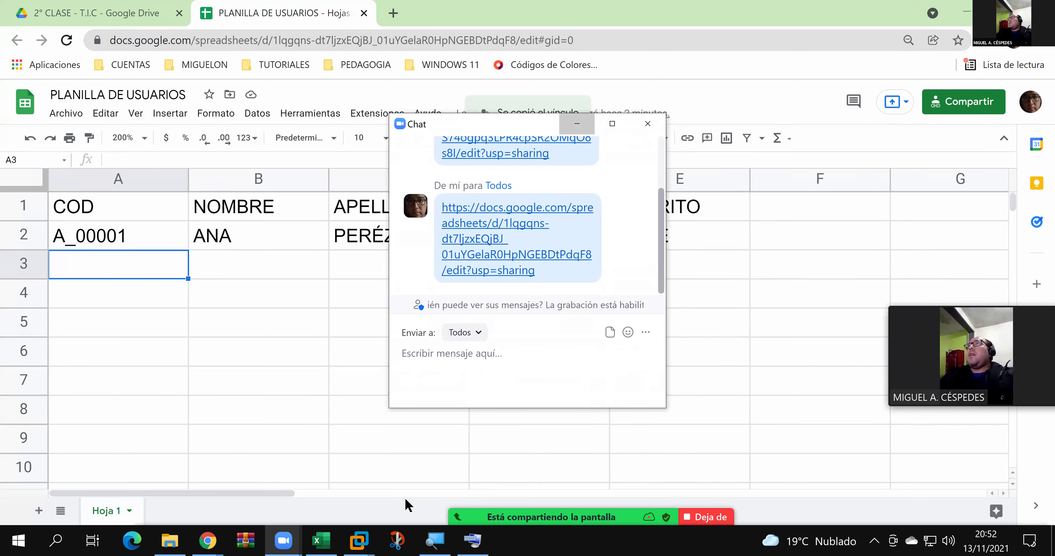
key(alt+h)
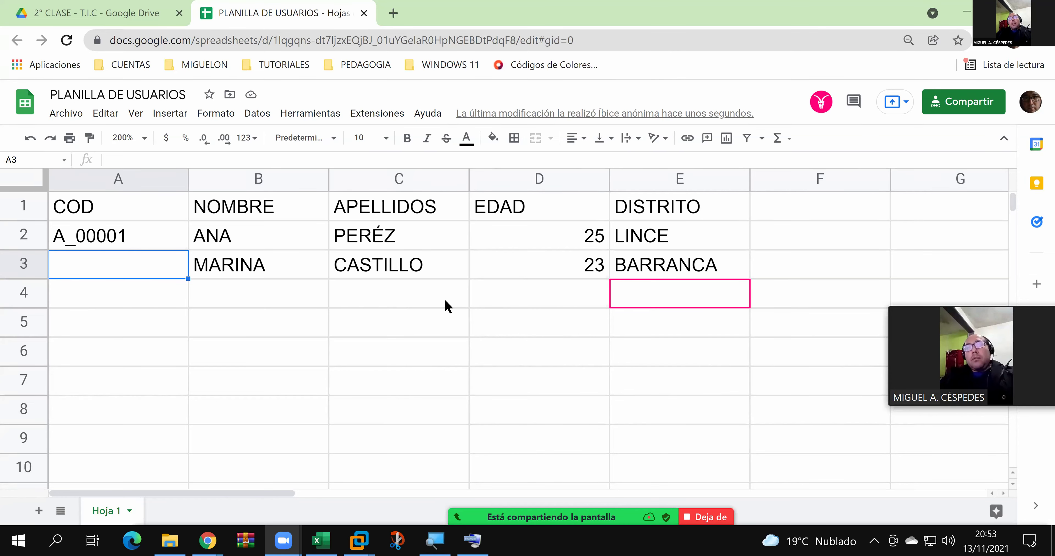
click(130, 10)
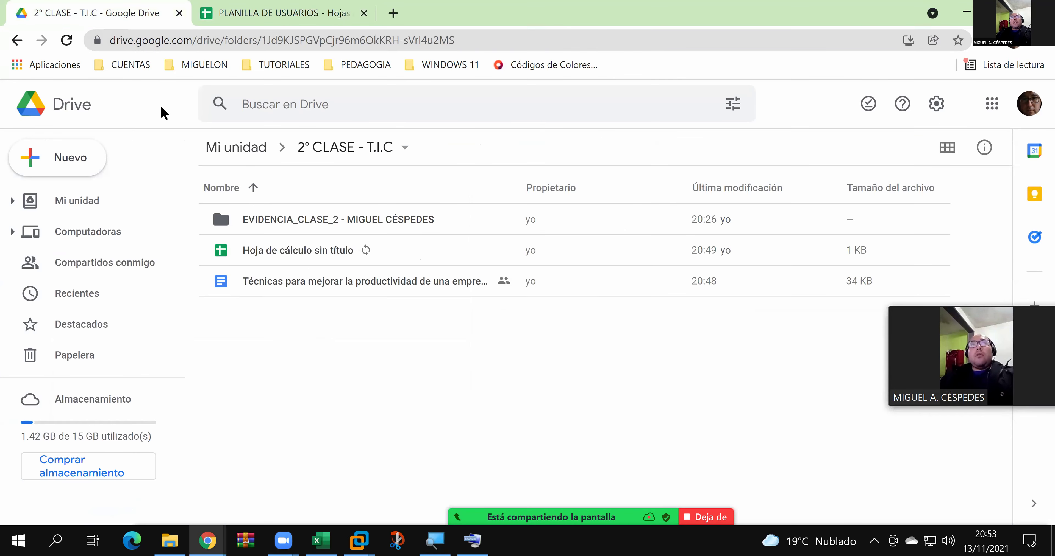
right_click(326, 319)
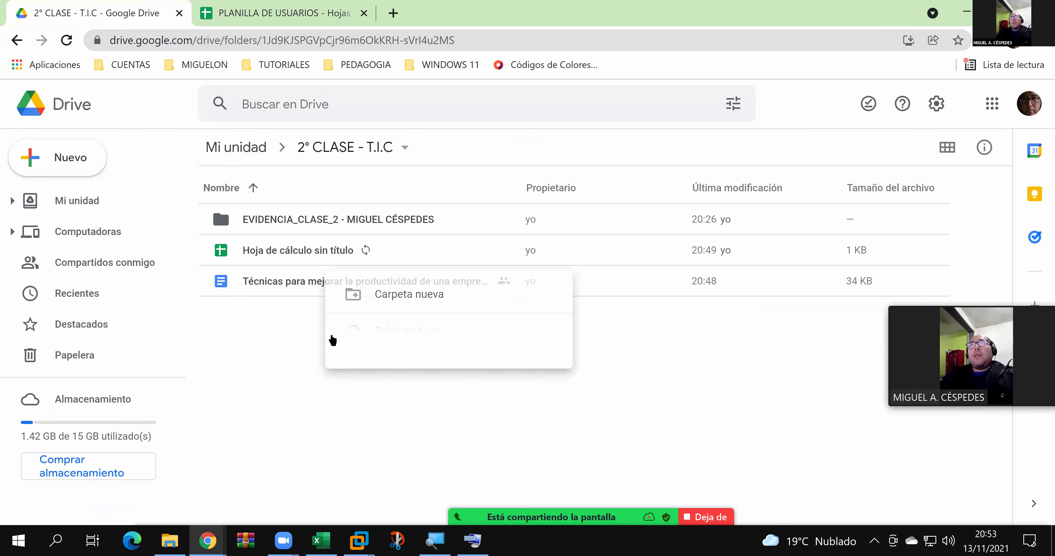
click(279, 326)
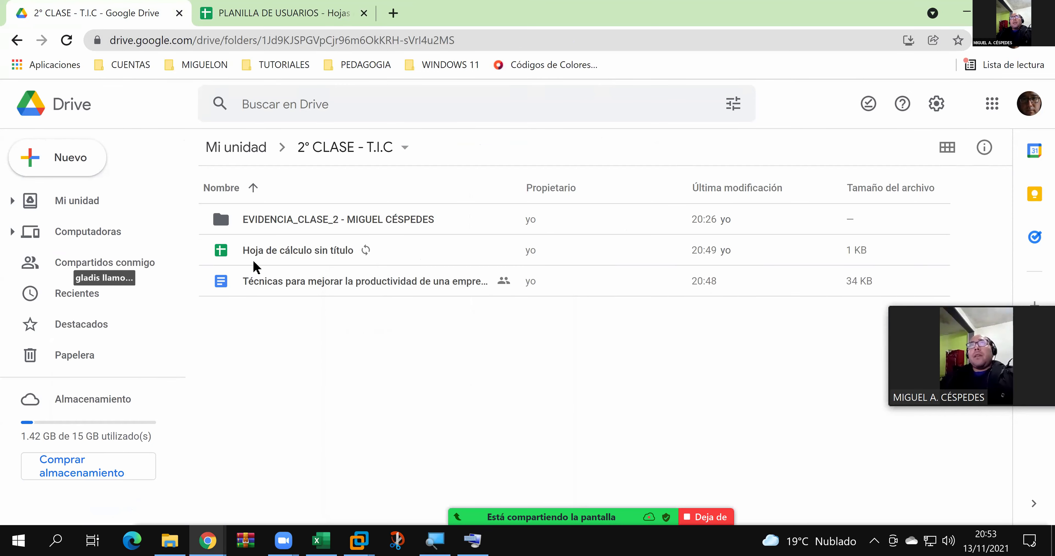
click(68, 42)
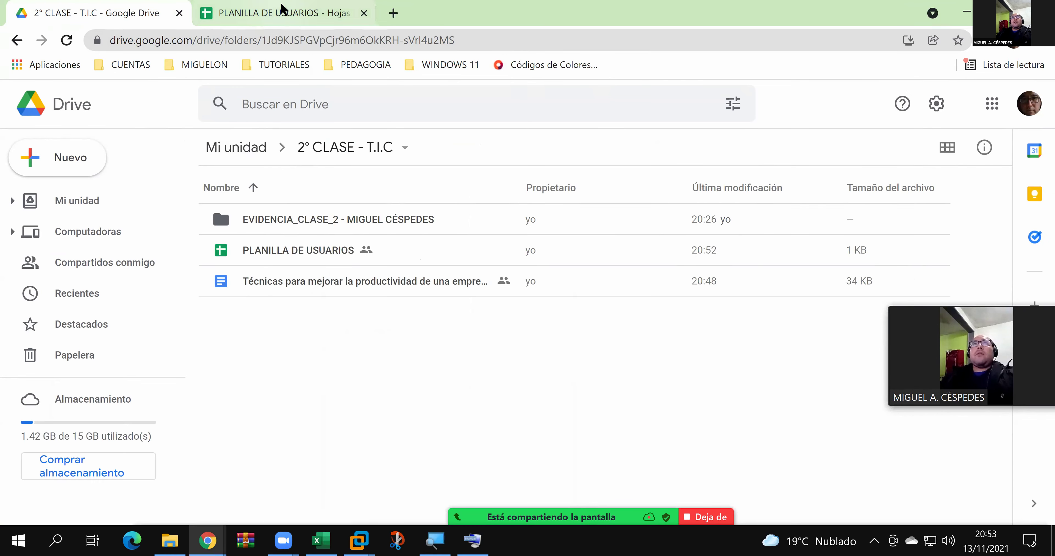
click(278, 12)
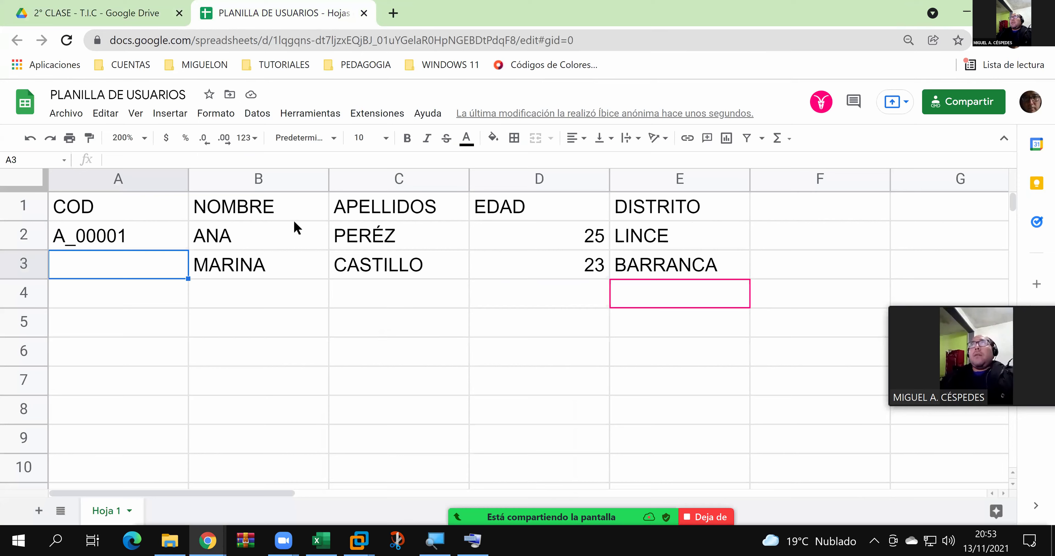